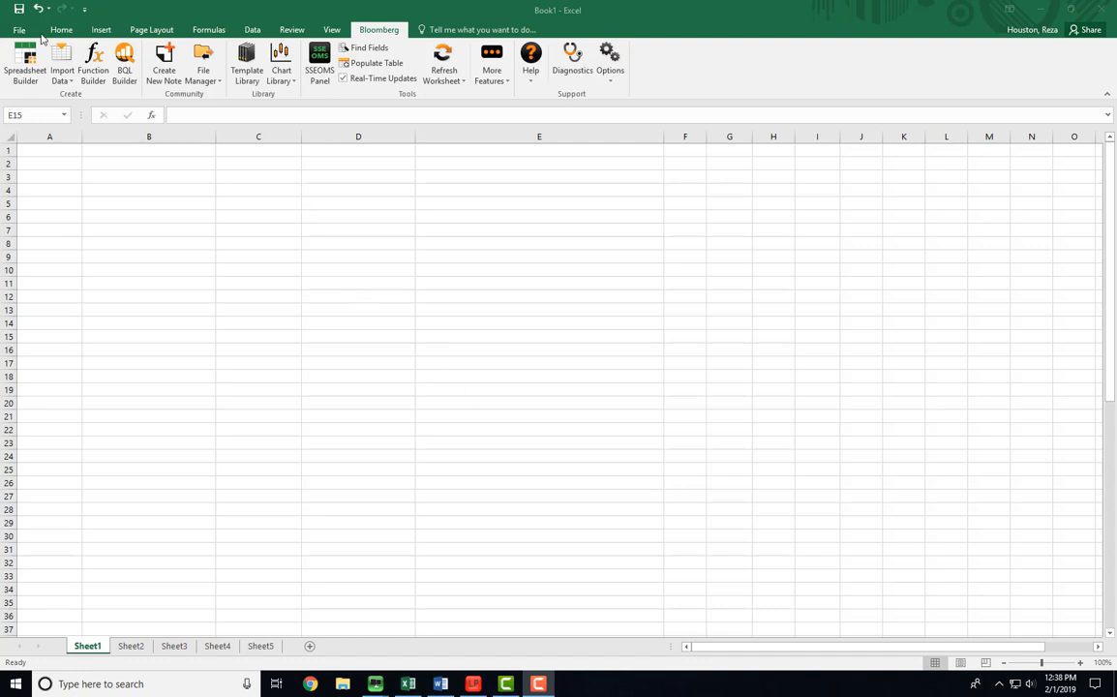
- Start a Historical Data Table in the Bloomberg Spreadsheet Builder and proceed to selecting securities
left_click(380, 30)
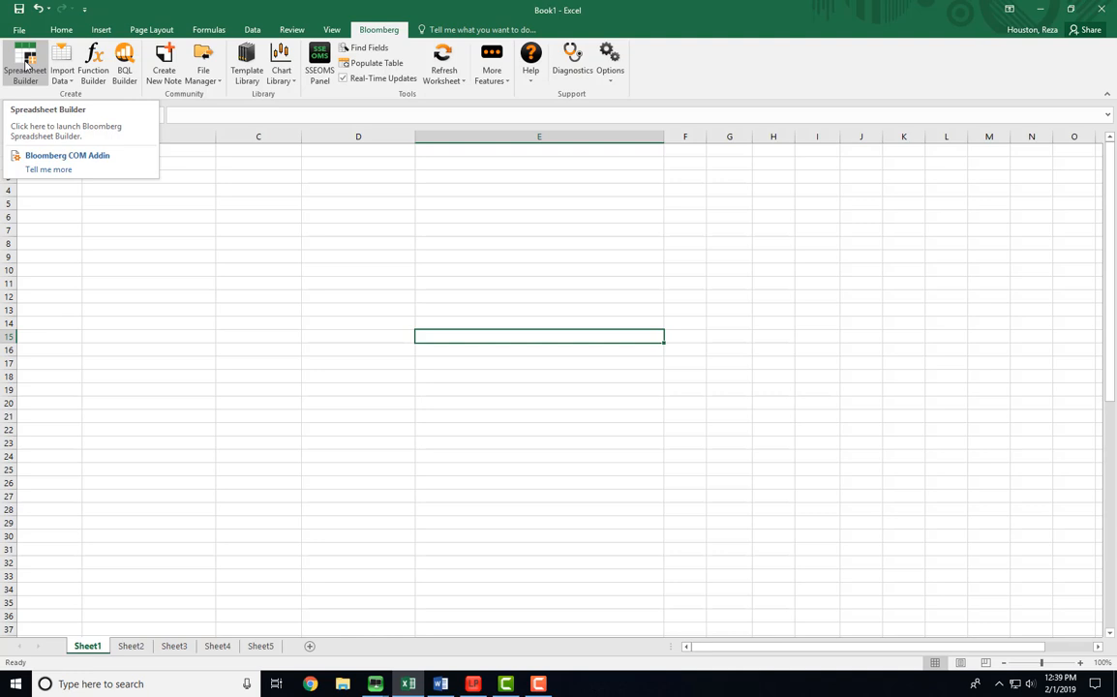
left_click(26, 63)
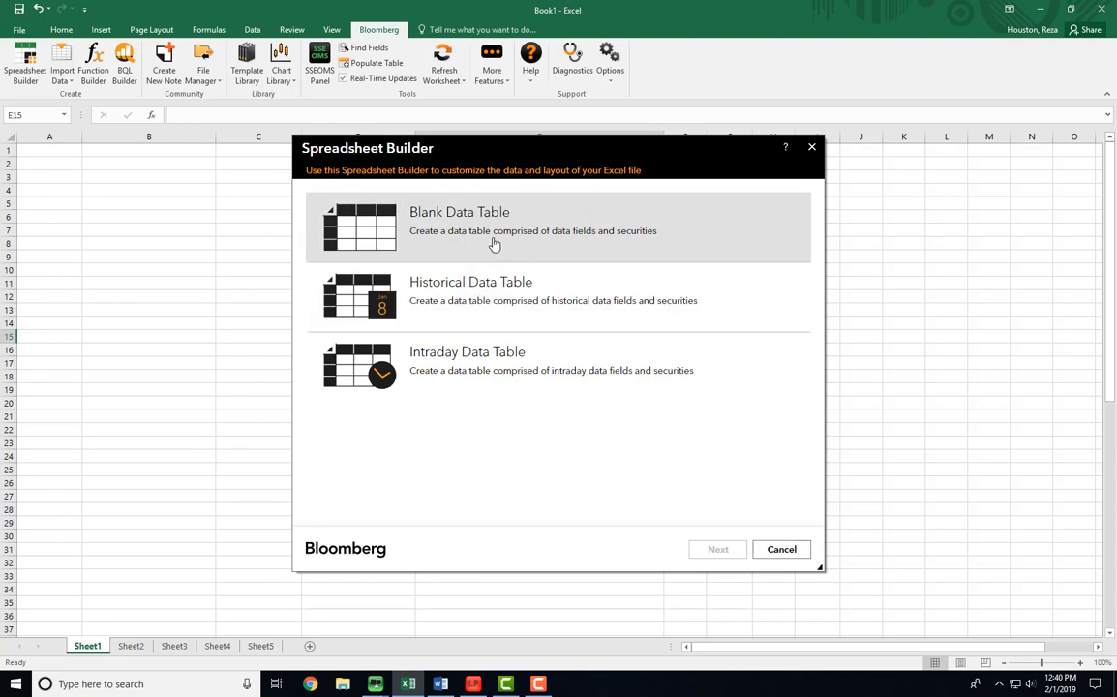
left_click(495, 309)
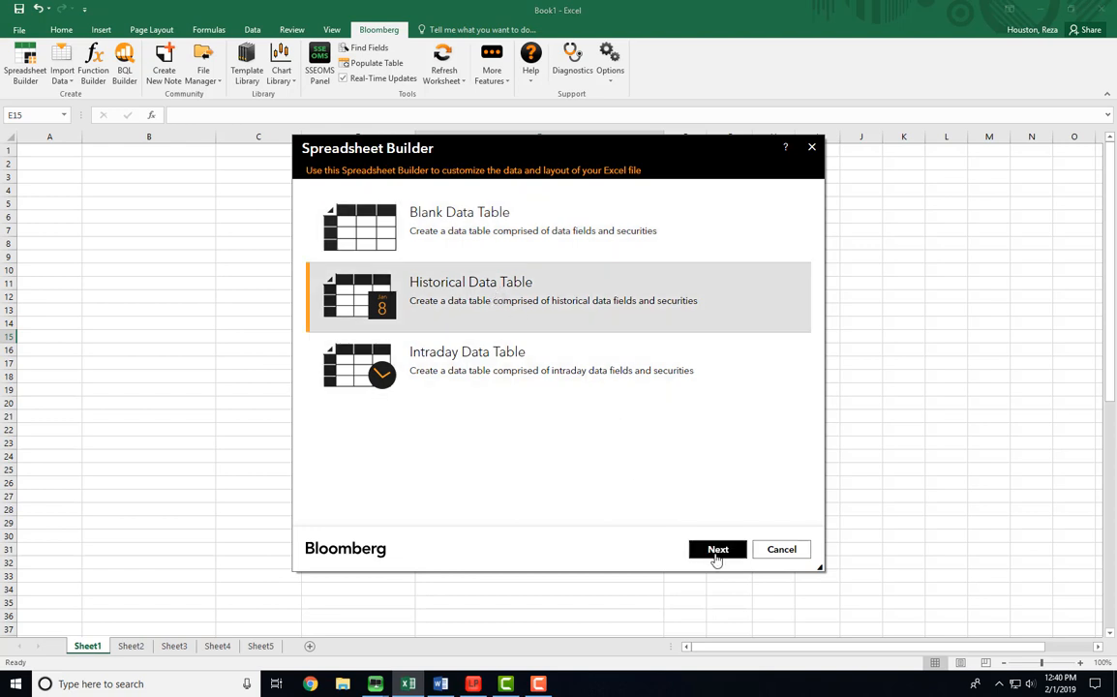
left_click(718, 550)
- Add TSLA US Equity and F US Equity as the selected securities and continue to the field selection
left_click(471, 233)
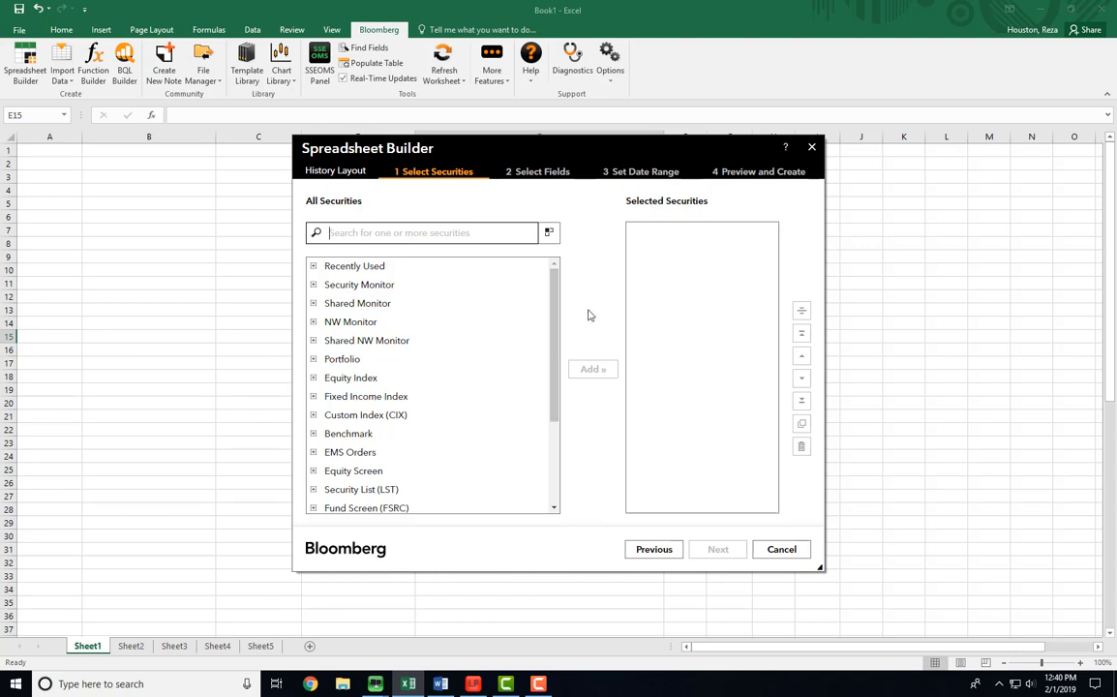
type("tsla")
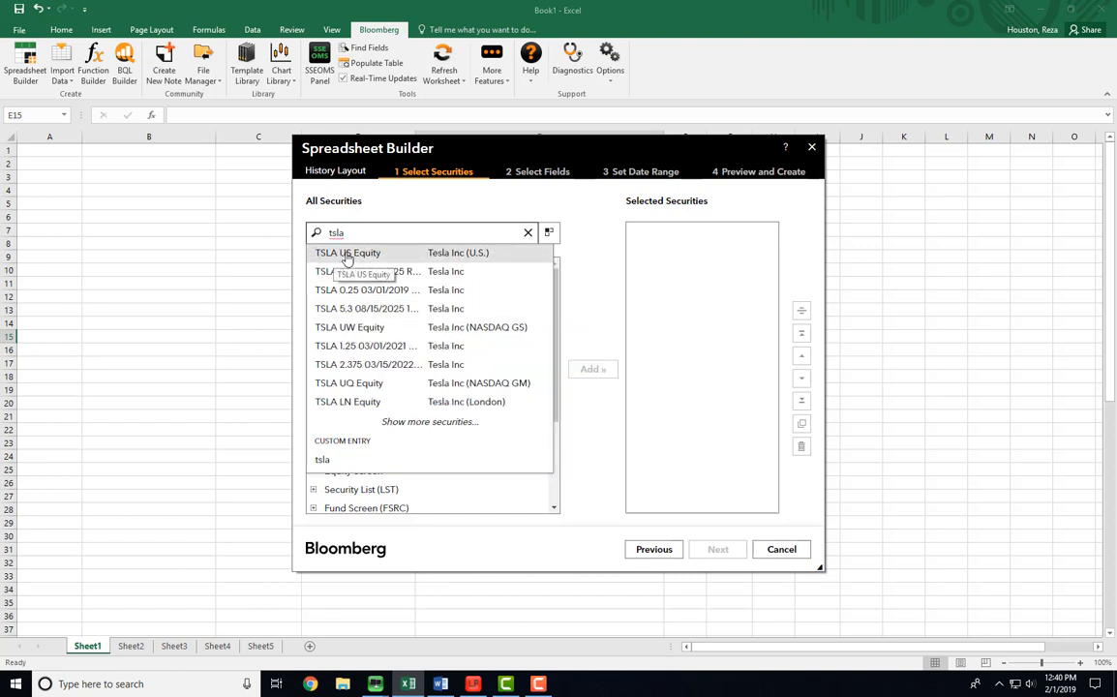
left_click(344, 252)
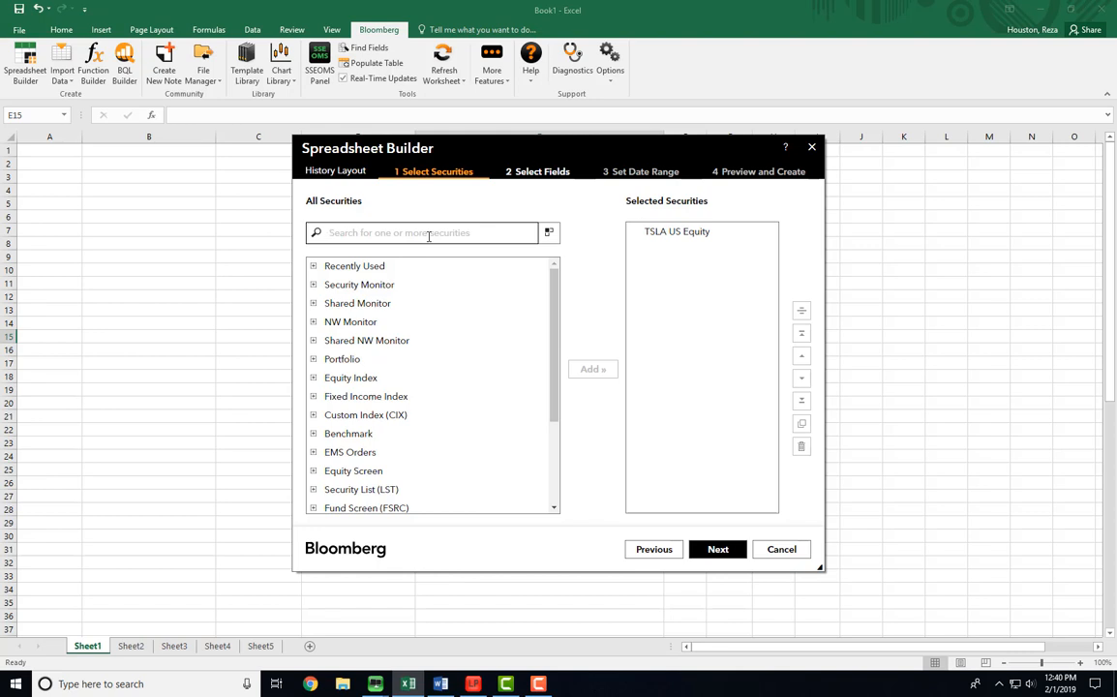
type("f")
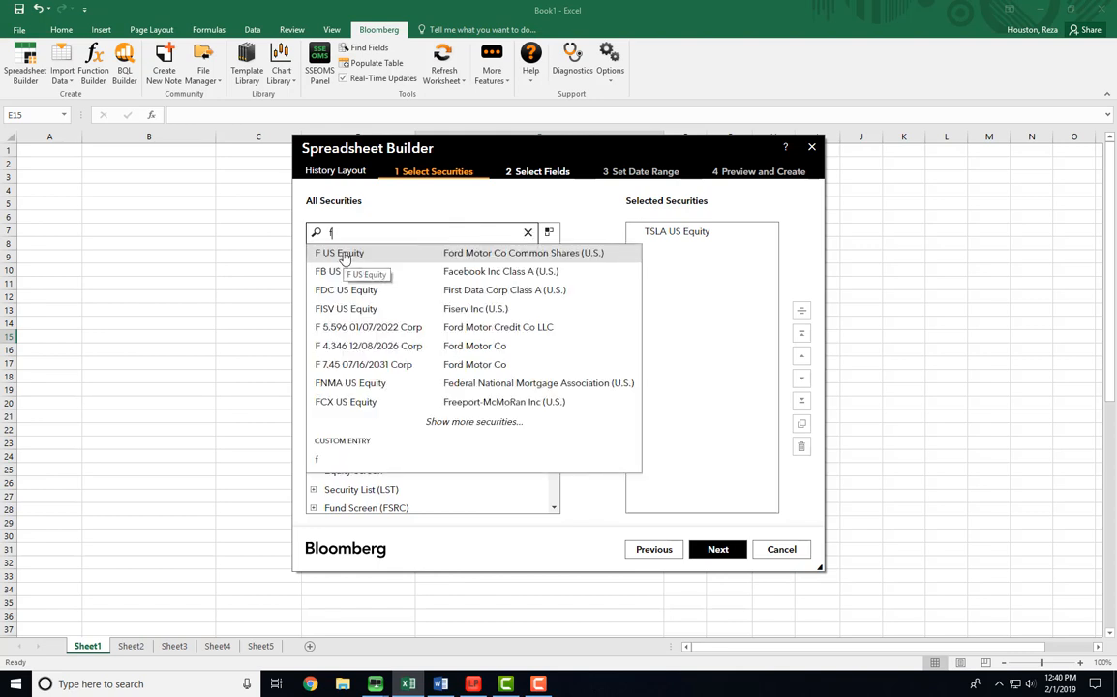
left_click(344, 255)
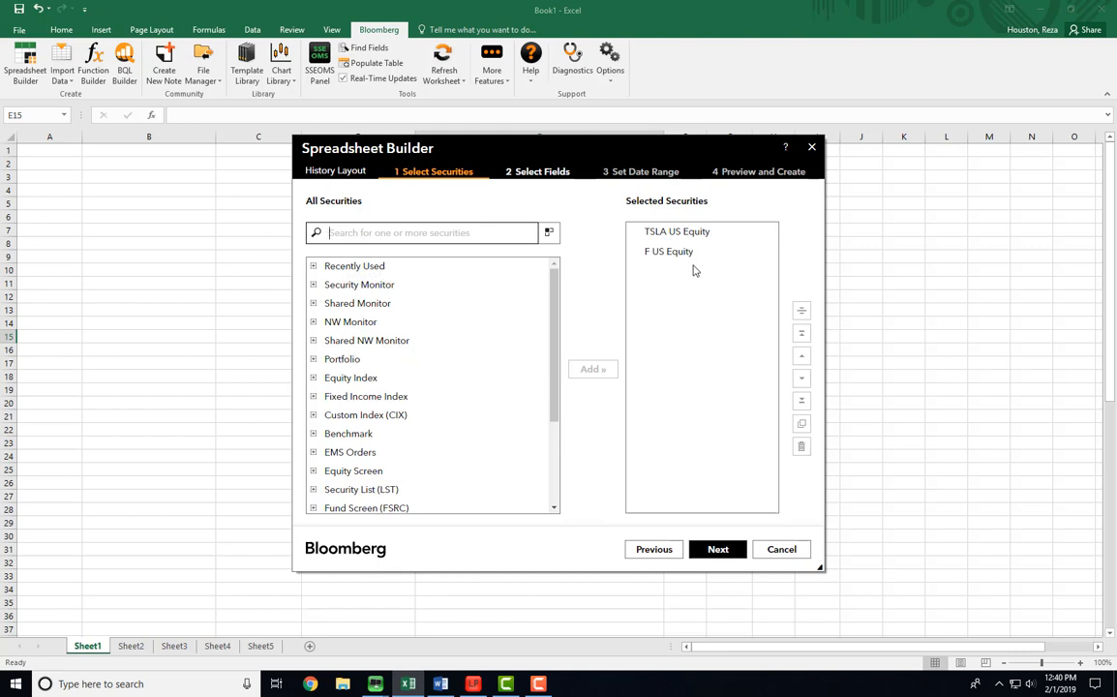
left_click(721, 556)
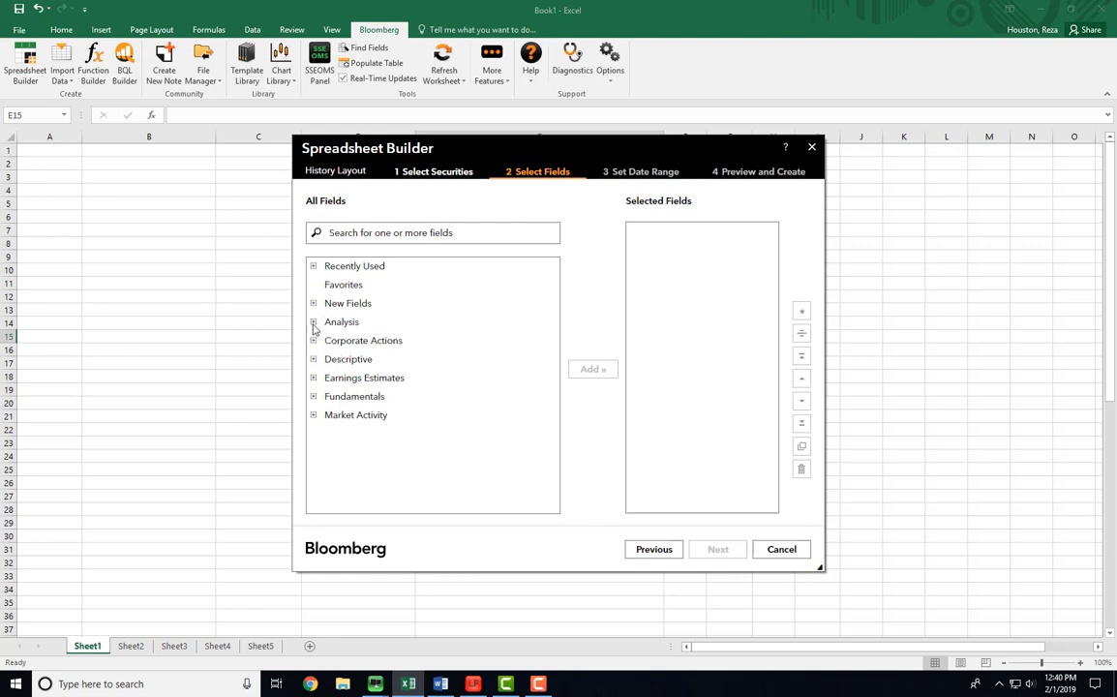
- Add the Total Investment Assets field from the Asset group of Bloomberg Fundamentals' Financial Ratios
left_click(314, 397)
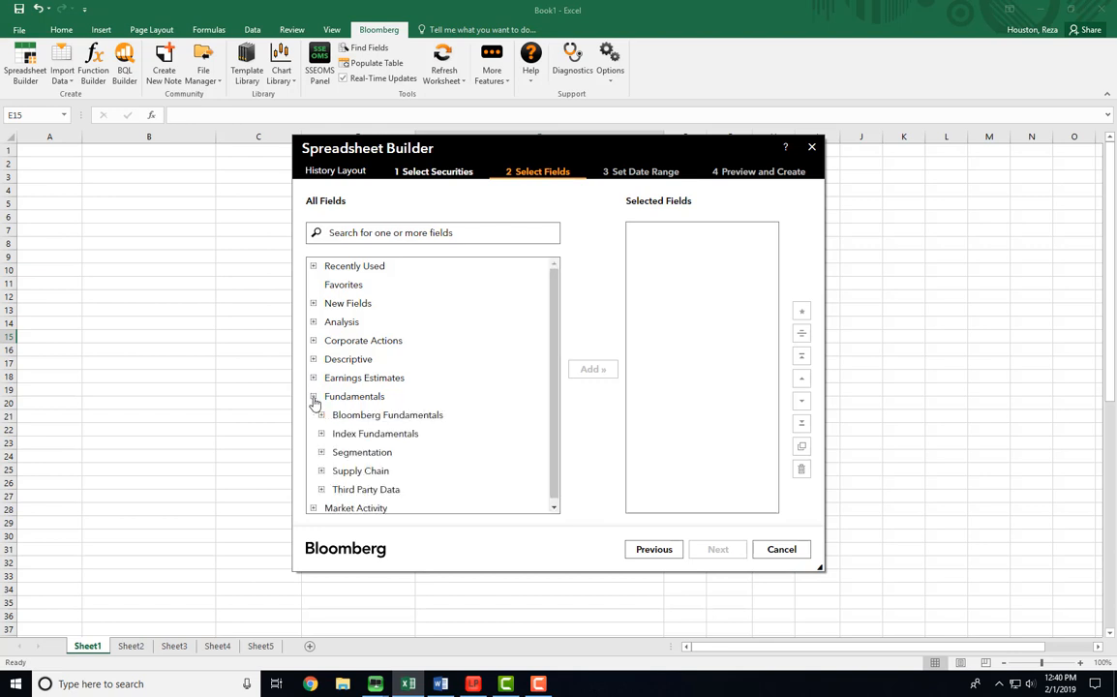
scroll(406, 391, "down", 1)
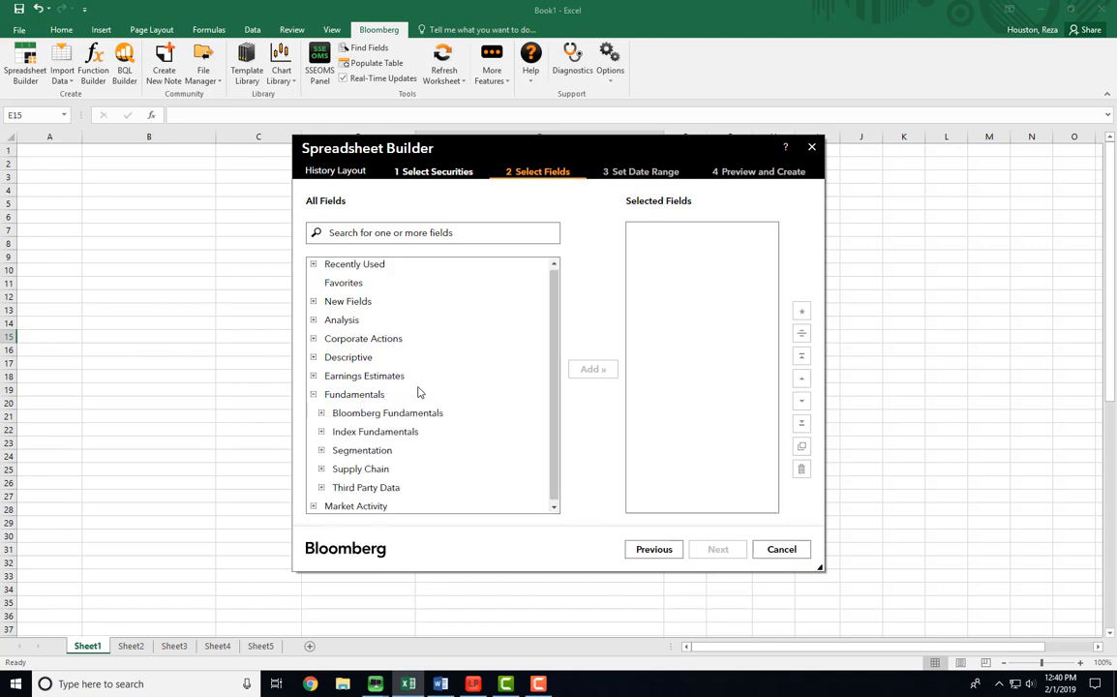
left_click(321, 410)
scroll(363, 402, "down", 3)
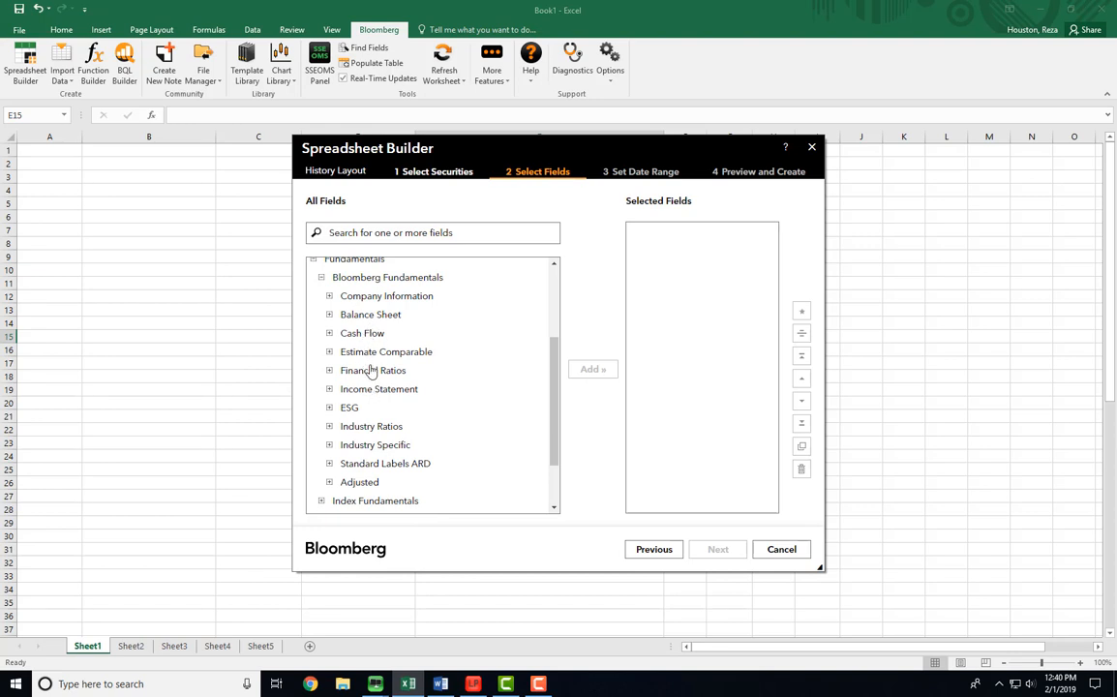
double_click(368, 371)
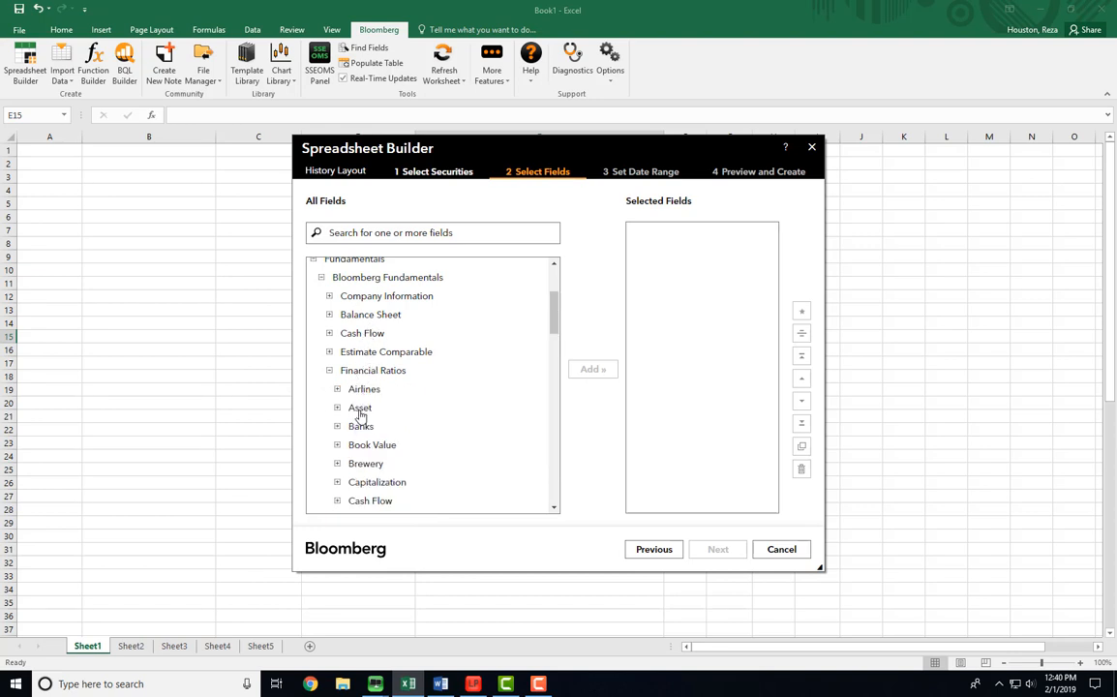
double_click(363, 411)
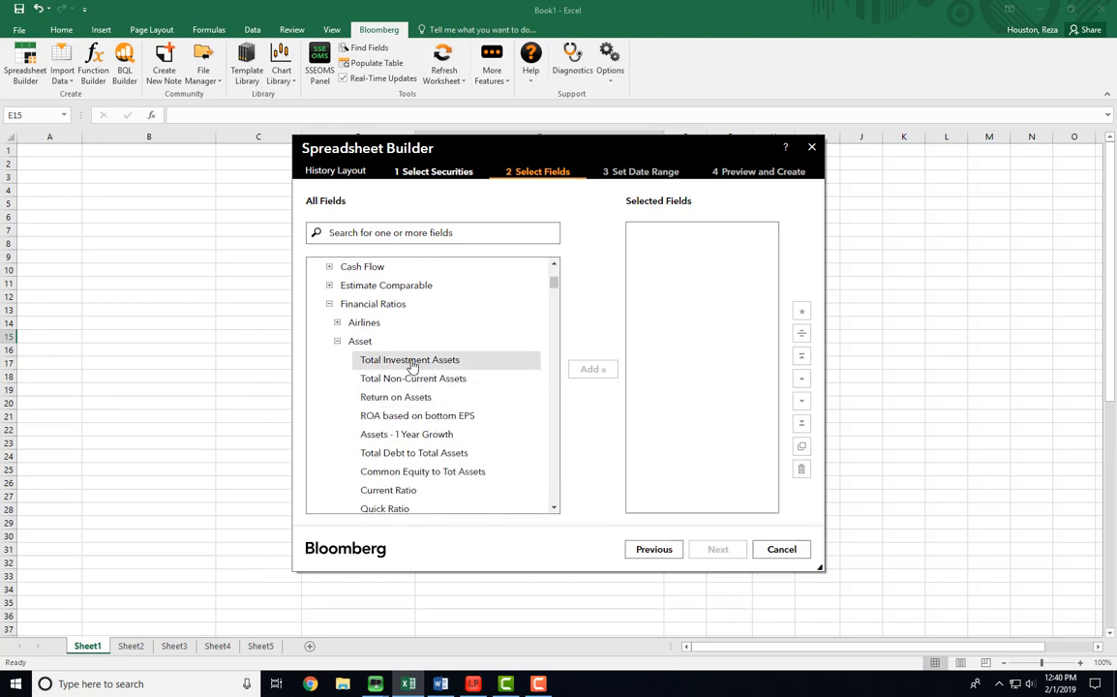
left_click(412, 365)
left_click(593, 370)
- Add the Return on Assets, Total Debt to Total Assets, Current Ratio and Quick Ratio fields and continue to the date range
left_click(404, 399)
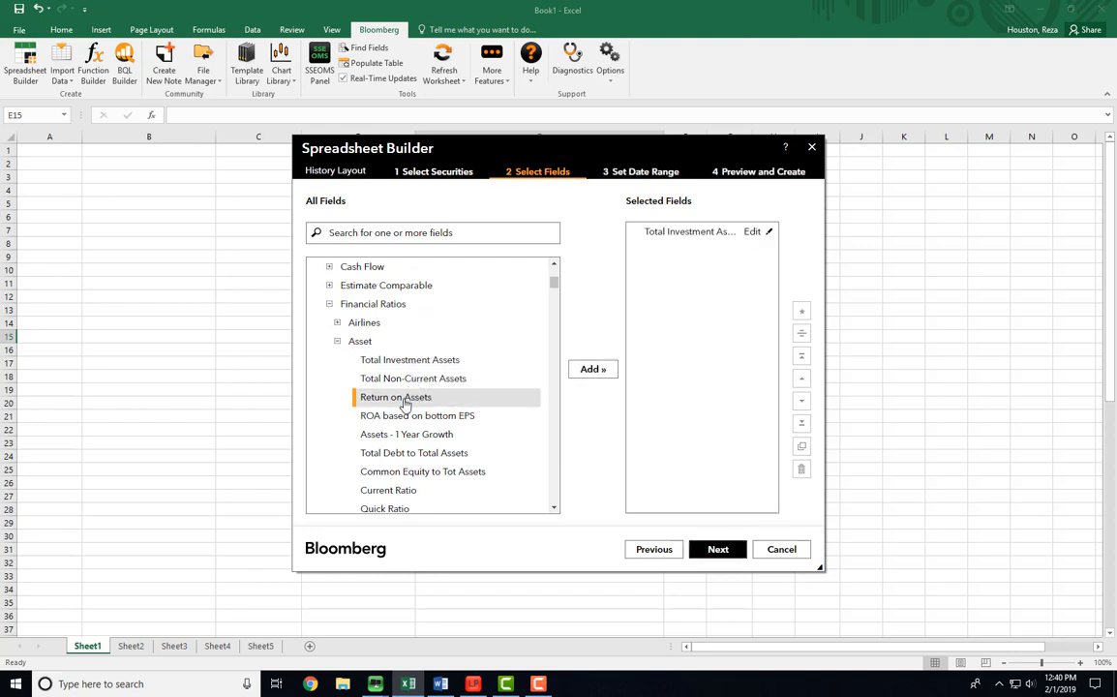
double_click(405, 400)
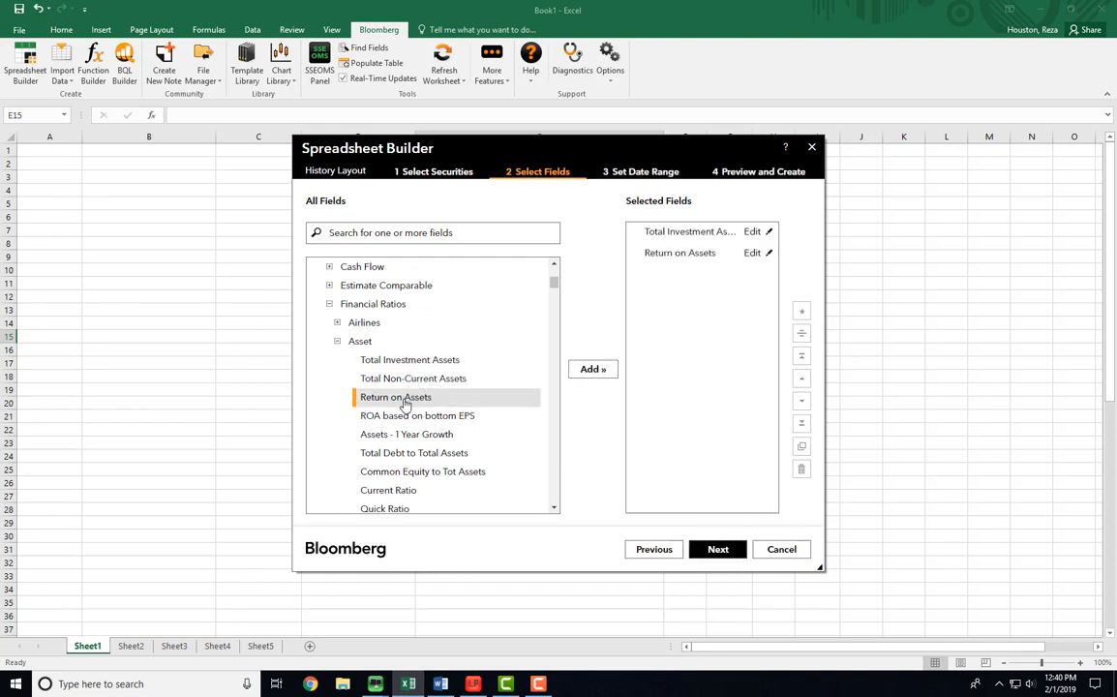
double_click(406, 453)
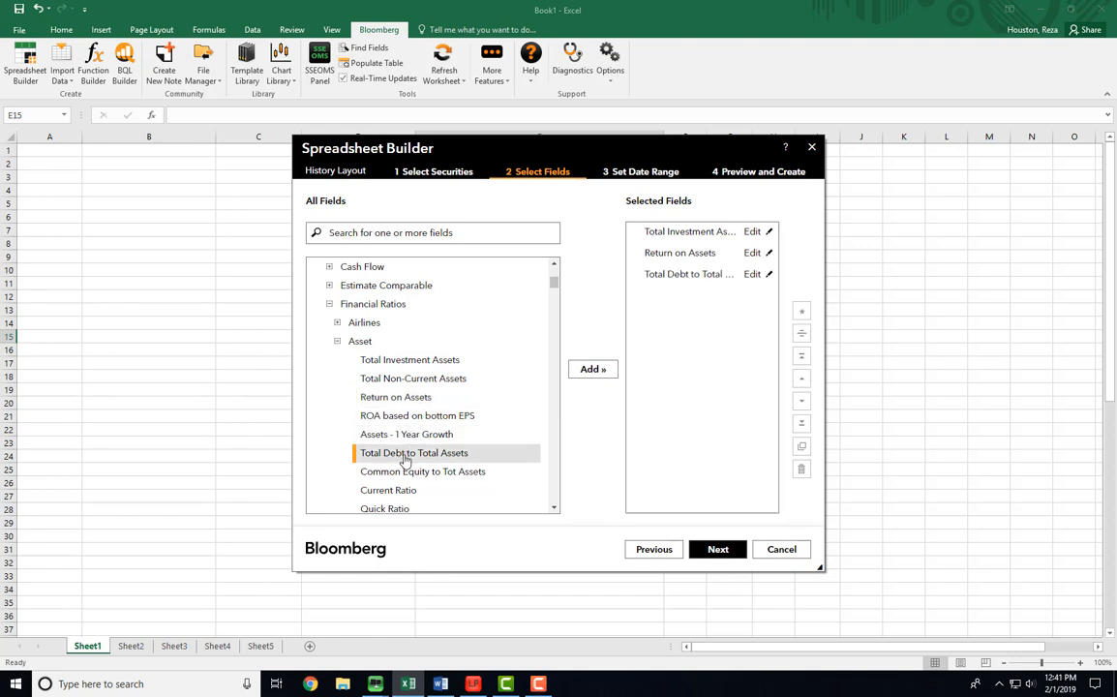
scroll(413, 488, "down", 3)
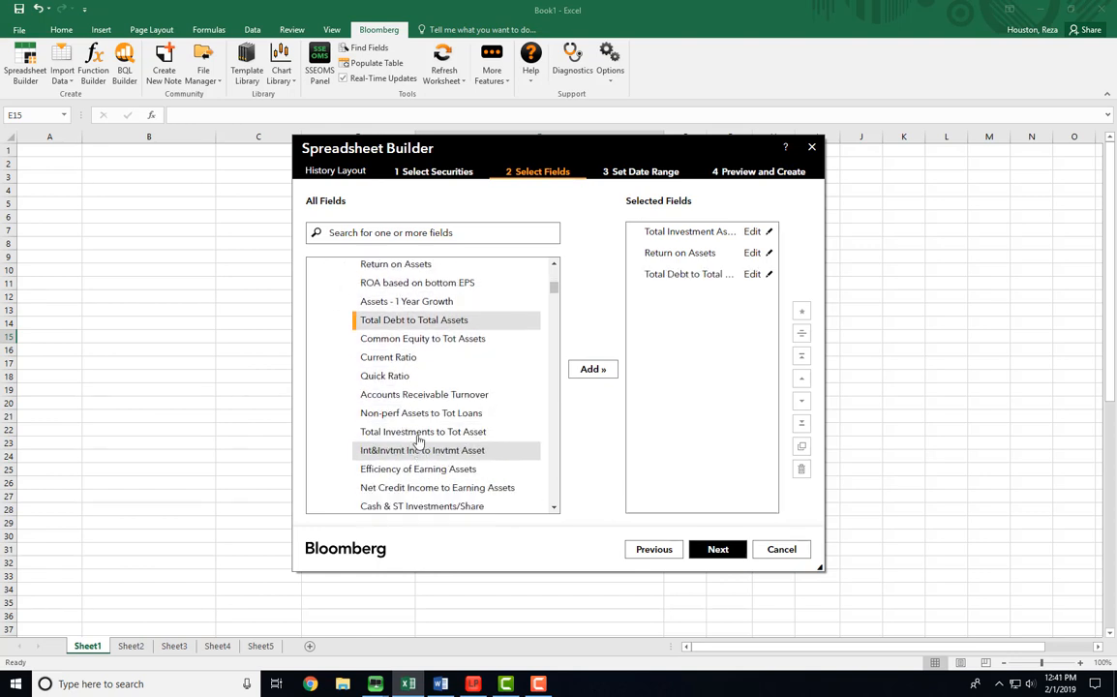
double_click(402, 357)
double_click(407, 376)
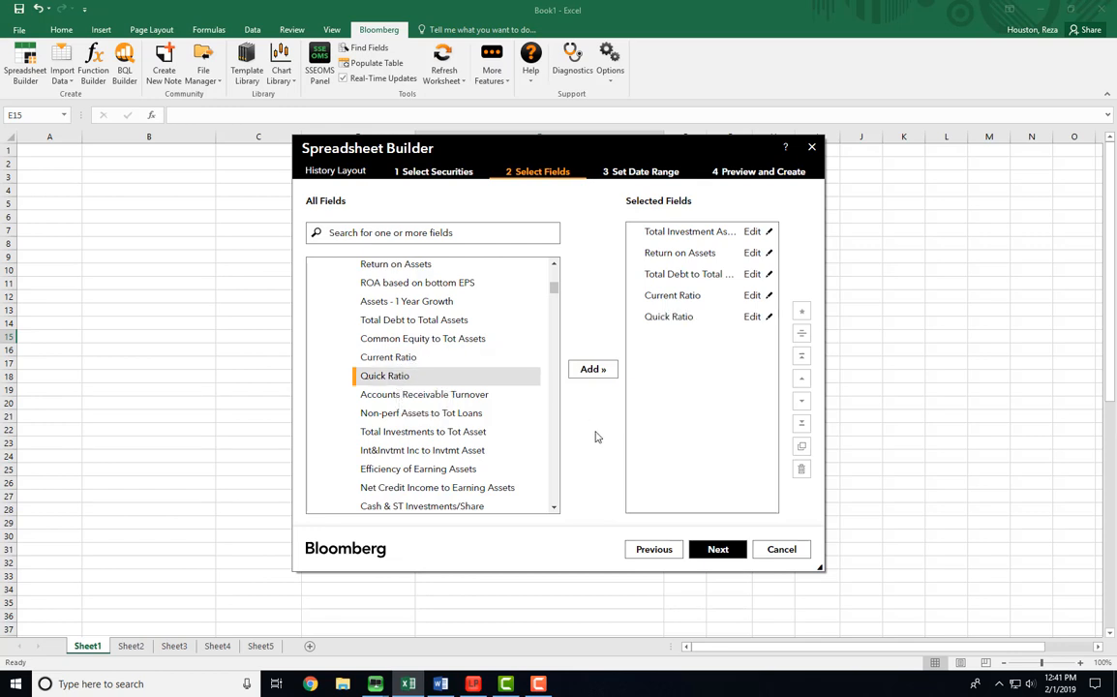
left_click(716, 550)
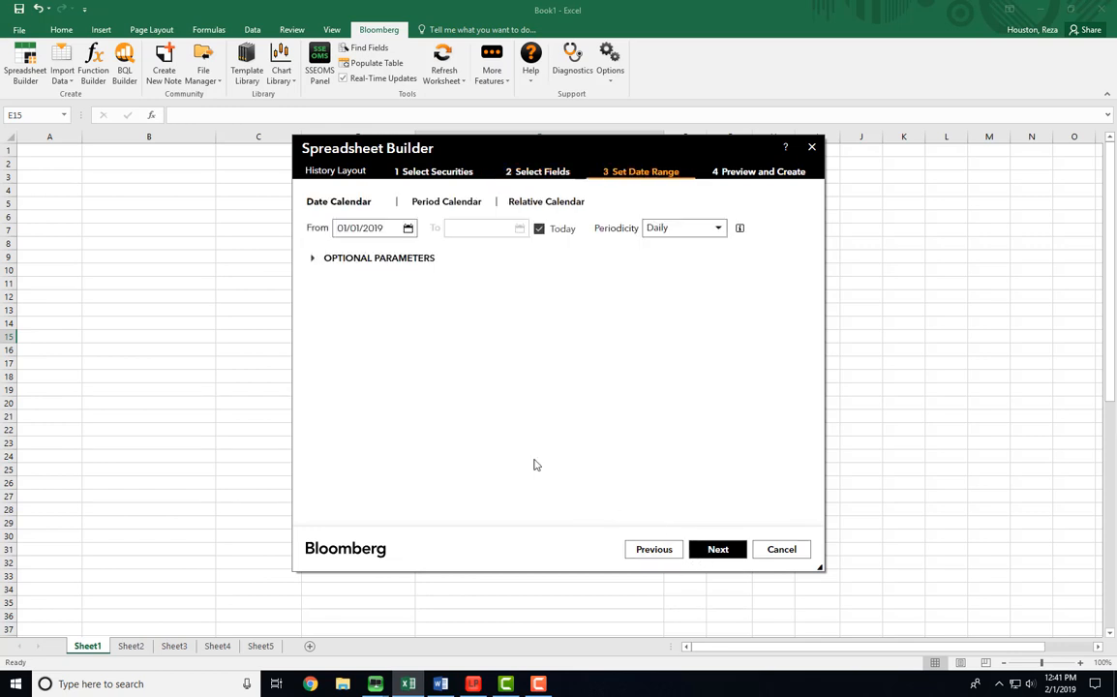
- Set the date range to run from 01/01/2013 through today with Quarterly periodicity and continue to the preview
left_click(408, 229)
left_click(433, 248)
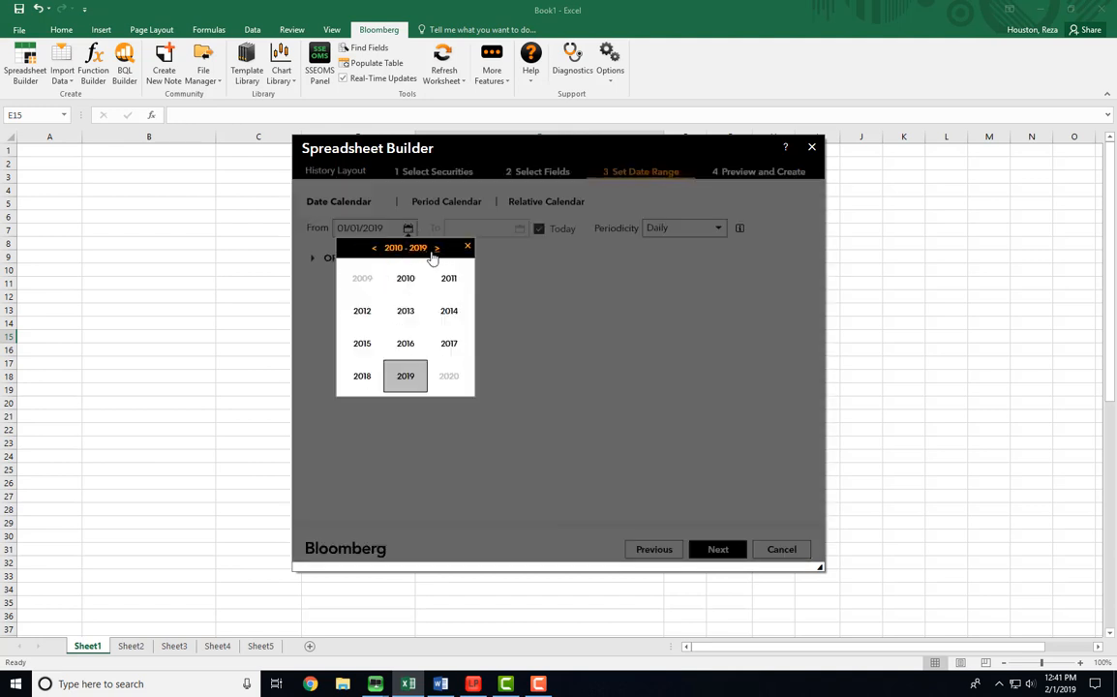
left_click(404, 317)
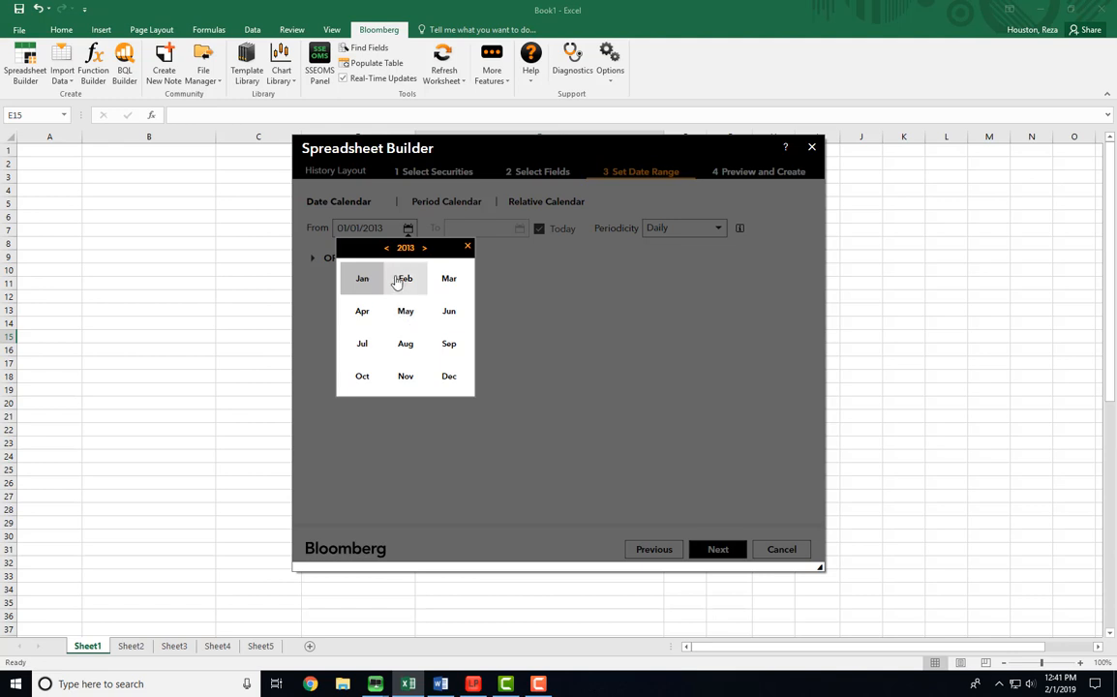
left_click(360, 273)
left_click(386, 295)
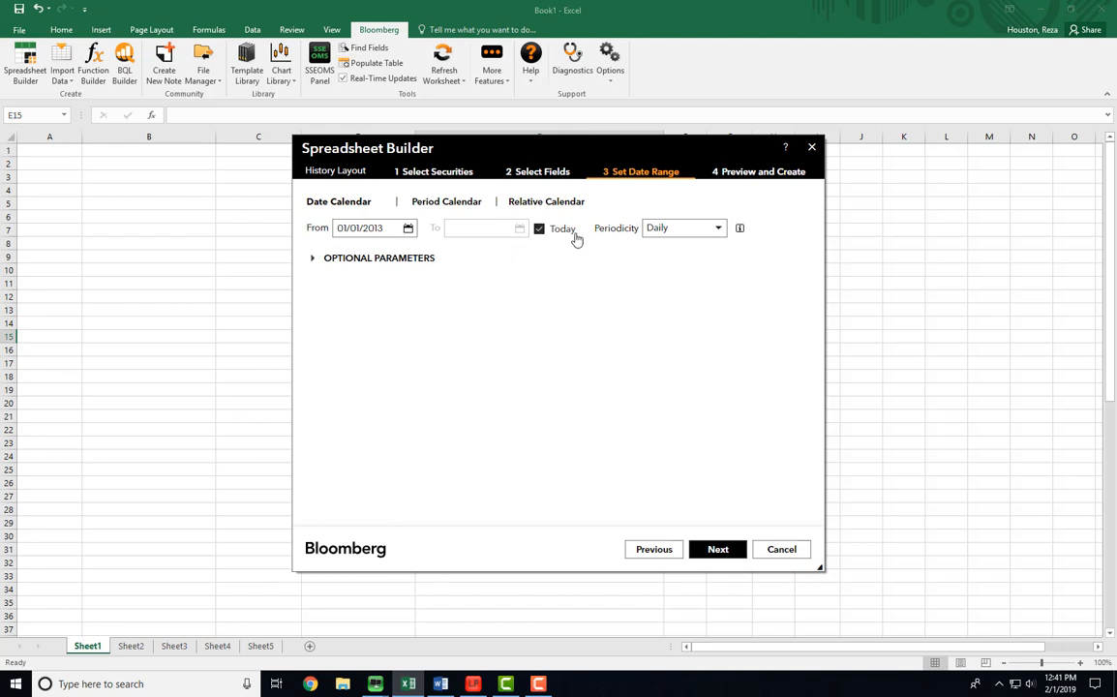
left_click(716, 228)
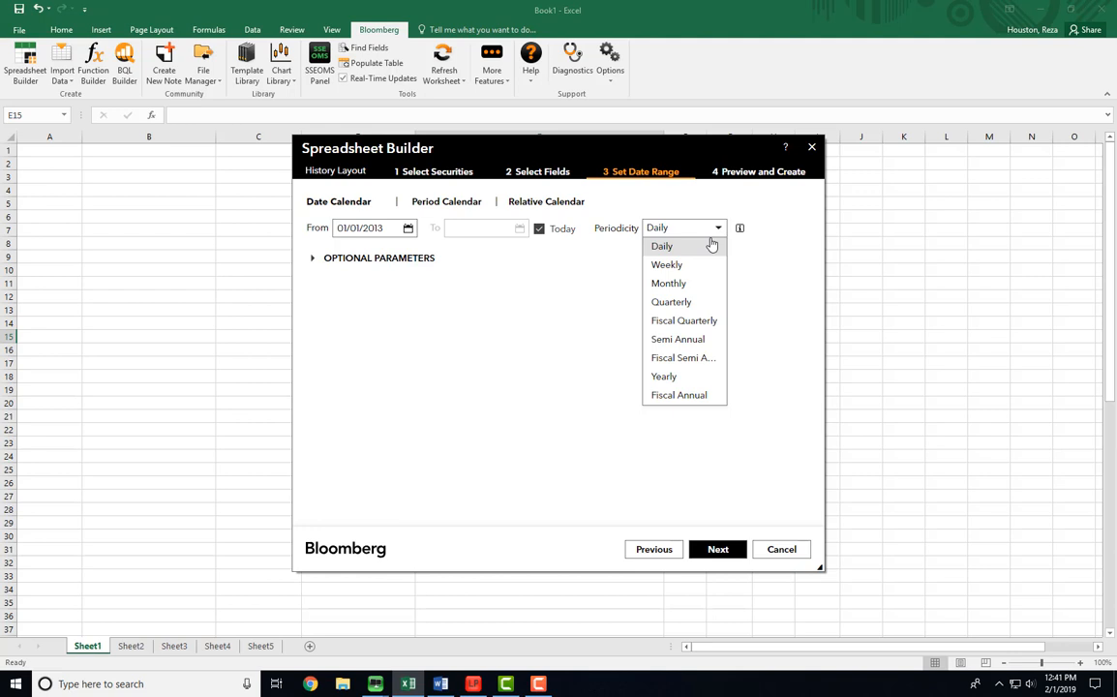
left_click(675, 304)
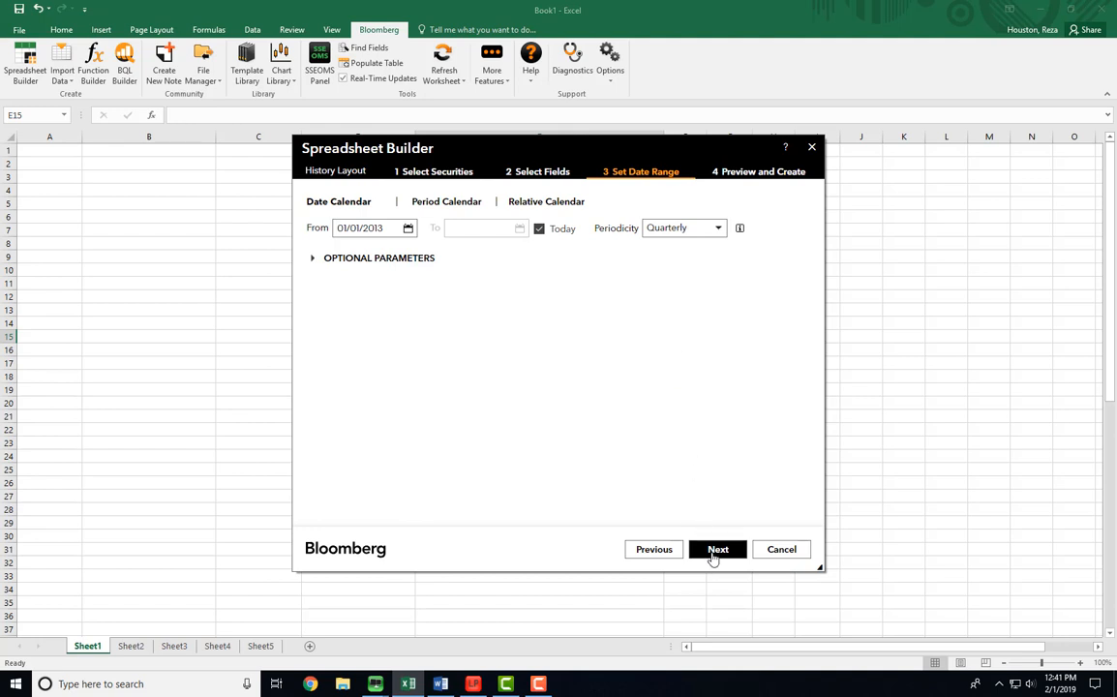
left_click(714, 551)
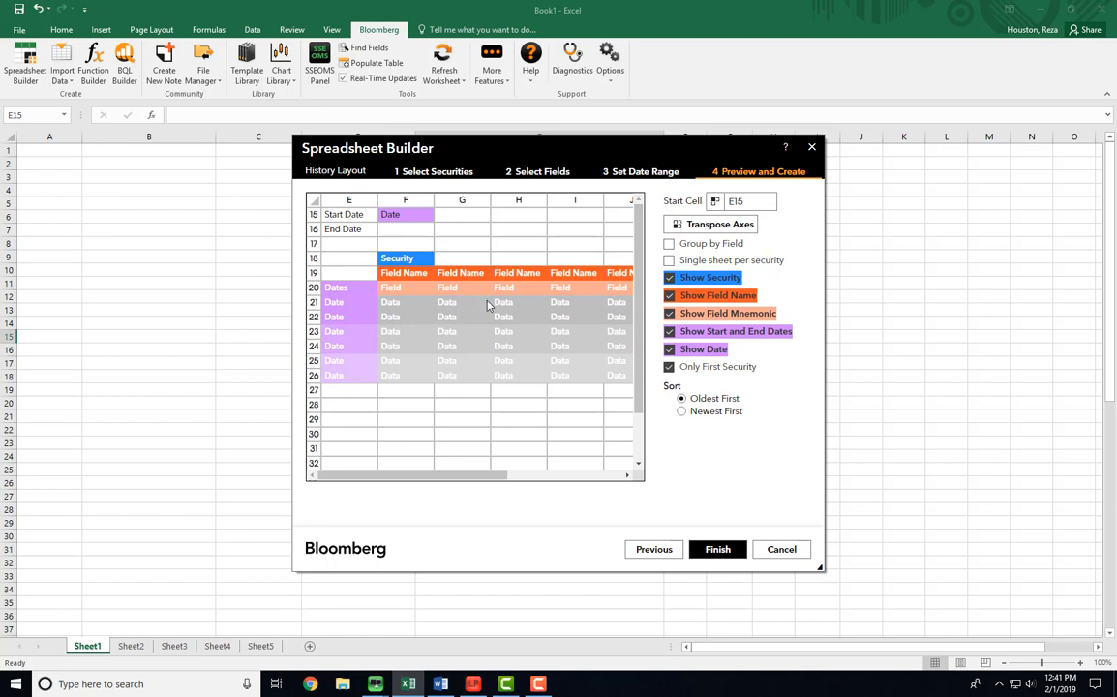
- Create the historical data table untransposed, starting at cell A1 and sorted newest first
left_click(720, 225)
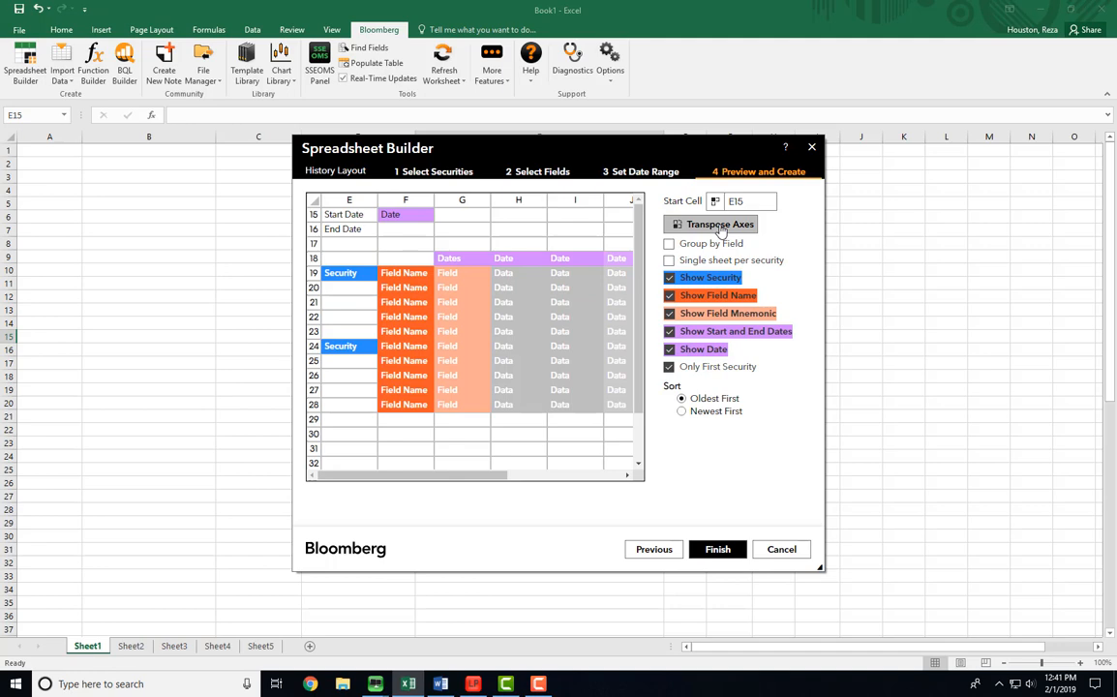
left_click(720, 225)
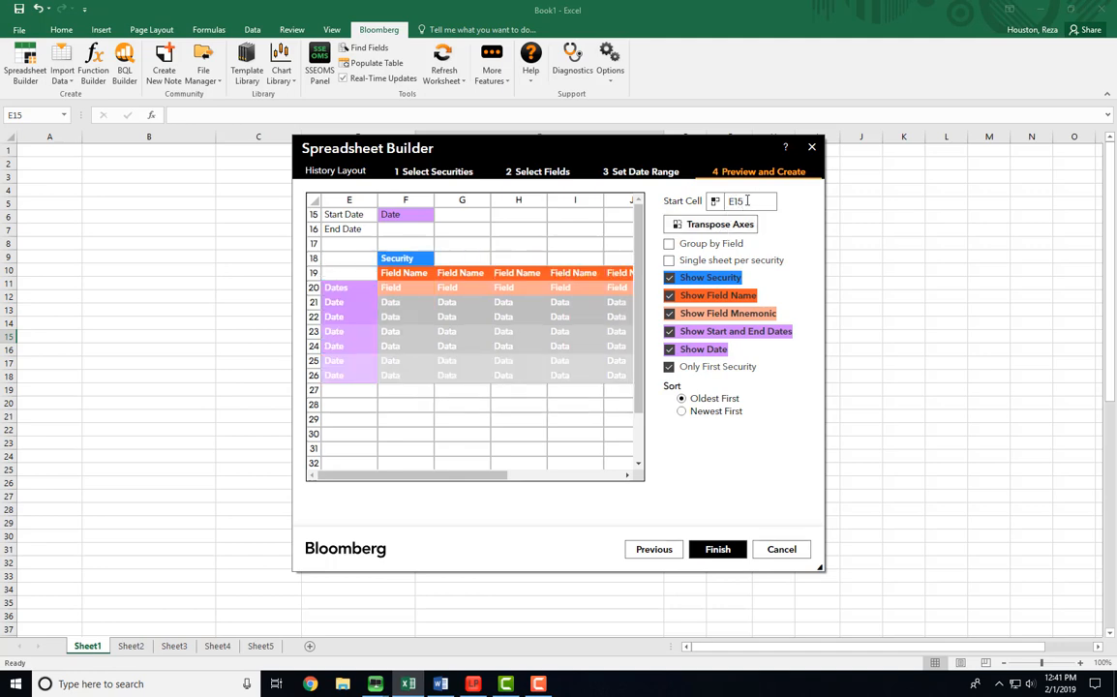
left_click(714, 201)
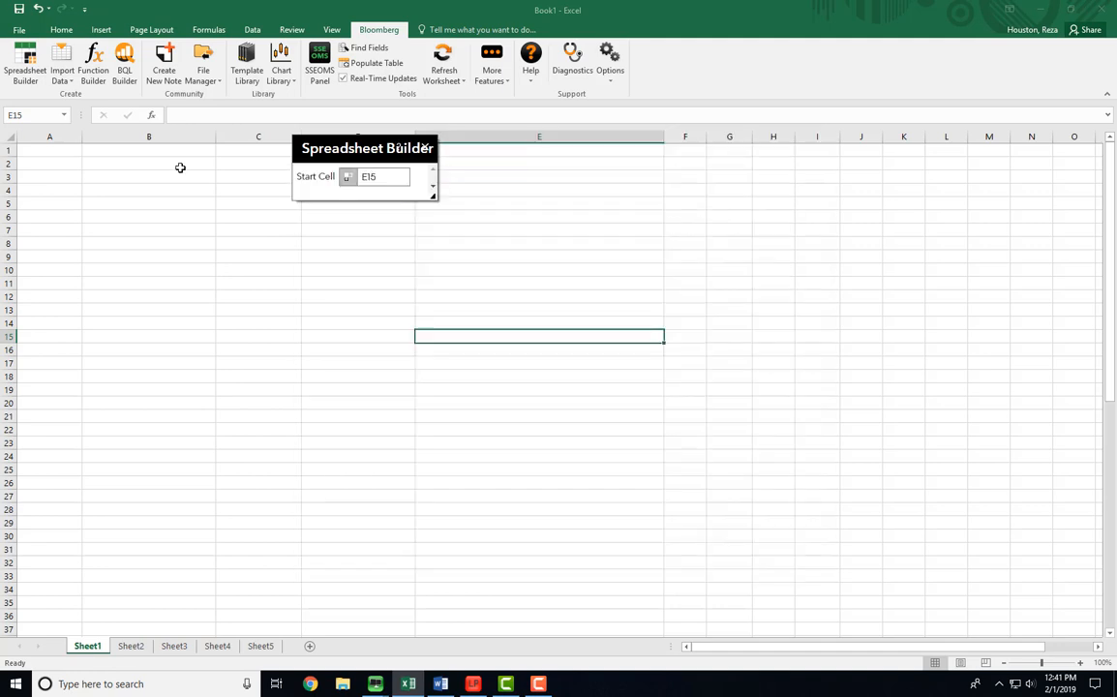
left_click(53, 151)
left_click(347, 180)
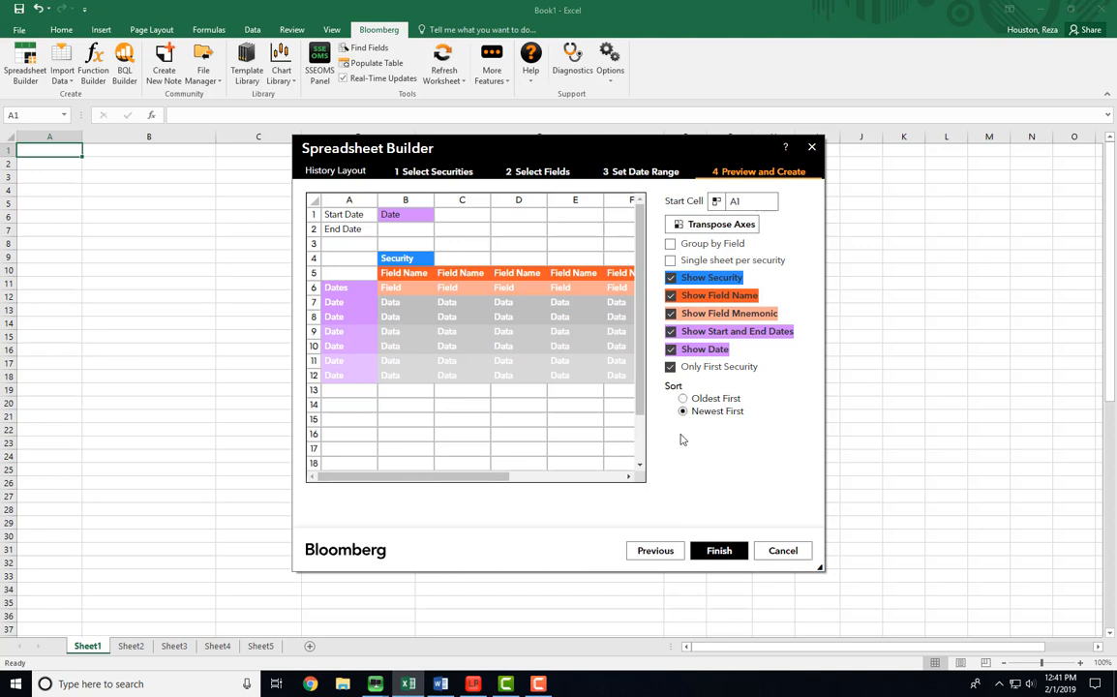
left_click(719, 551)
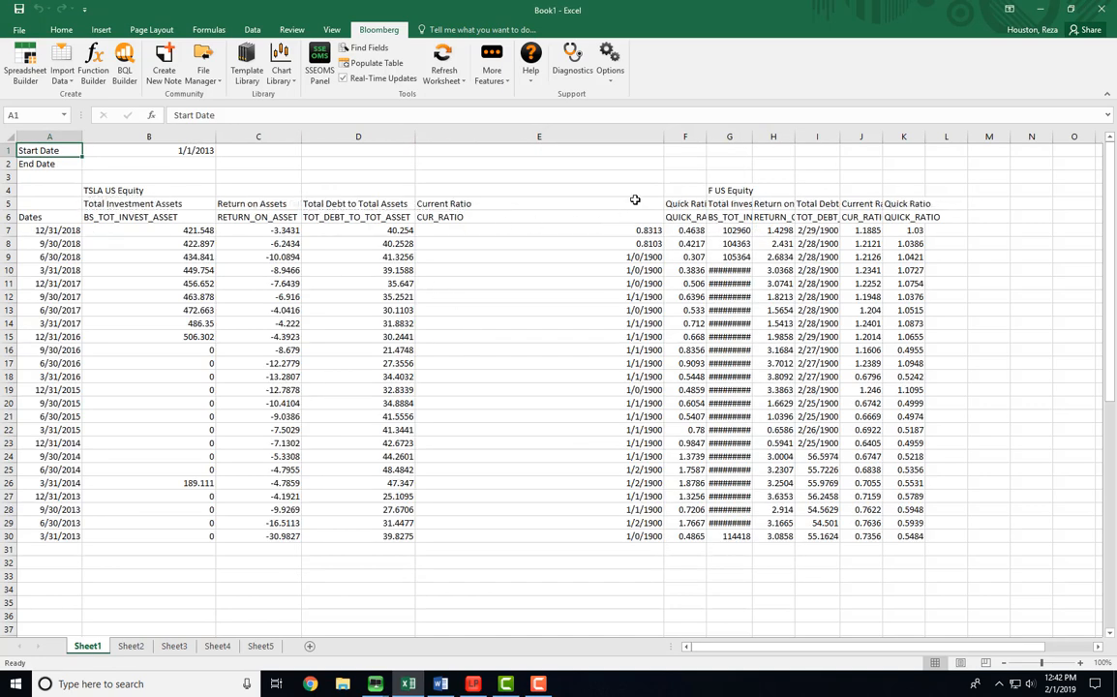
- Autofit the width of all columns in the sheet to their contents
left_click(6, 140)
double_click(82, 137)
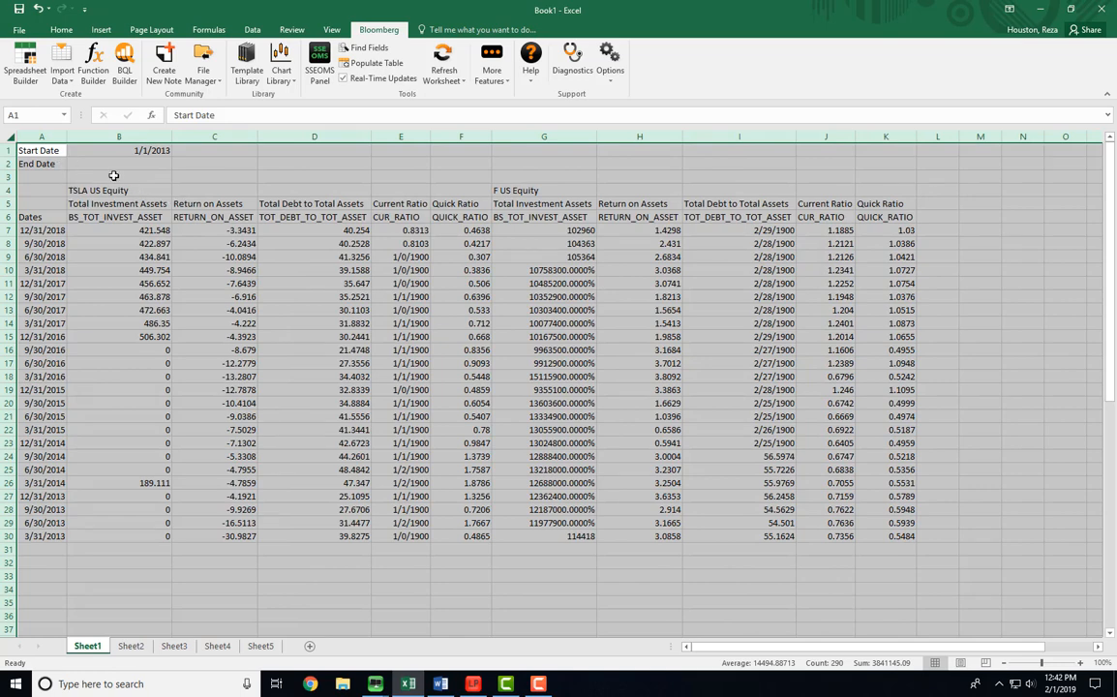
left_click(110, 152)
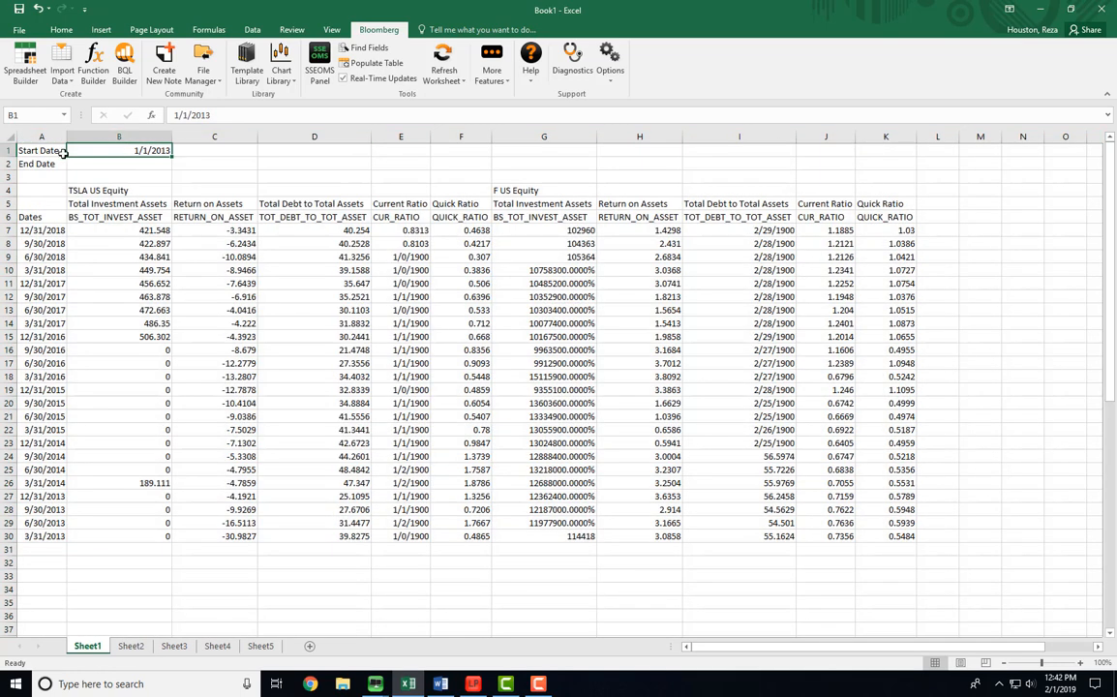
- Review the quarterly dates listed in column A from row 7 down to row 30
key("Left")
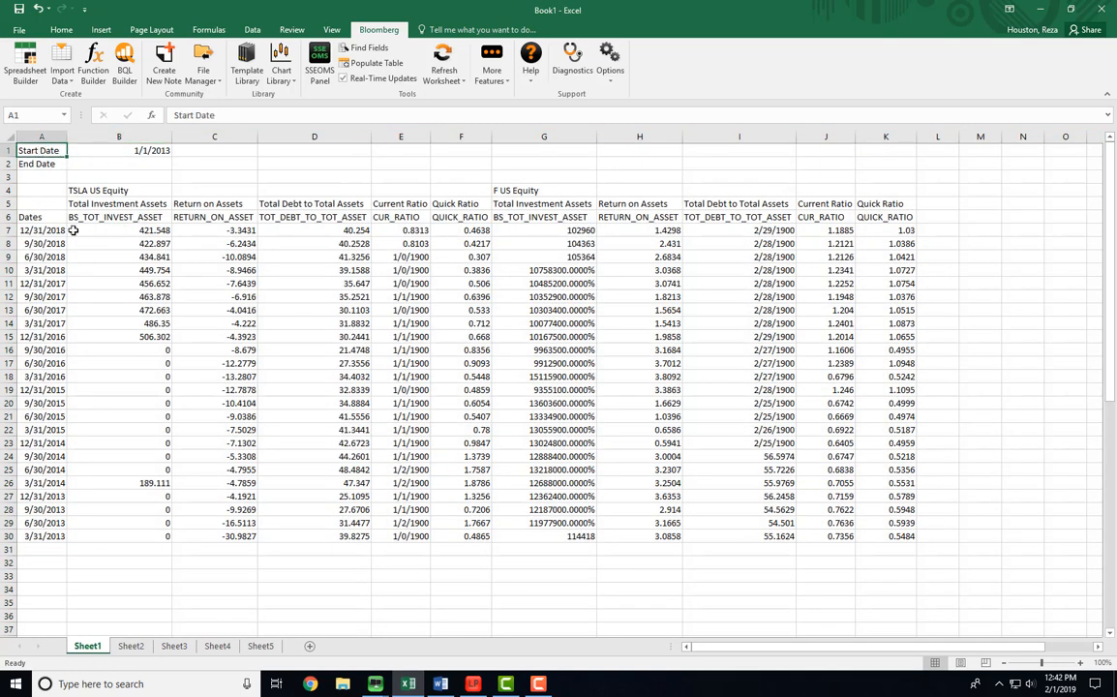
left_click_drag(49, 229, 39, 538)
double_click(50, 536)
left_click(92, 536)
left_click(37, 483)
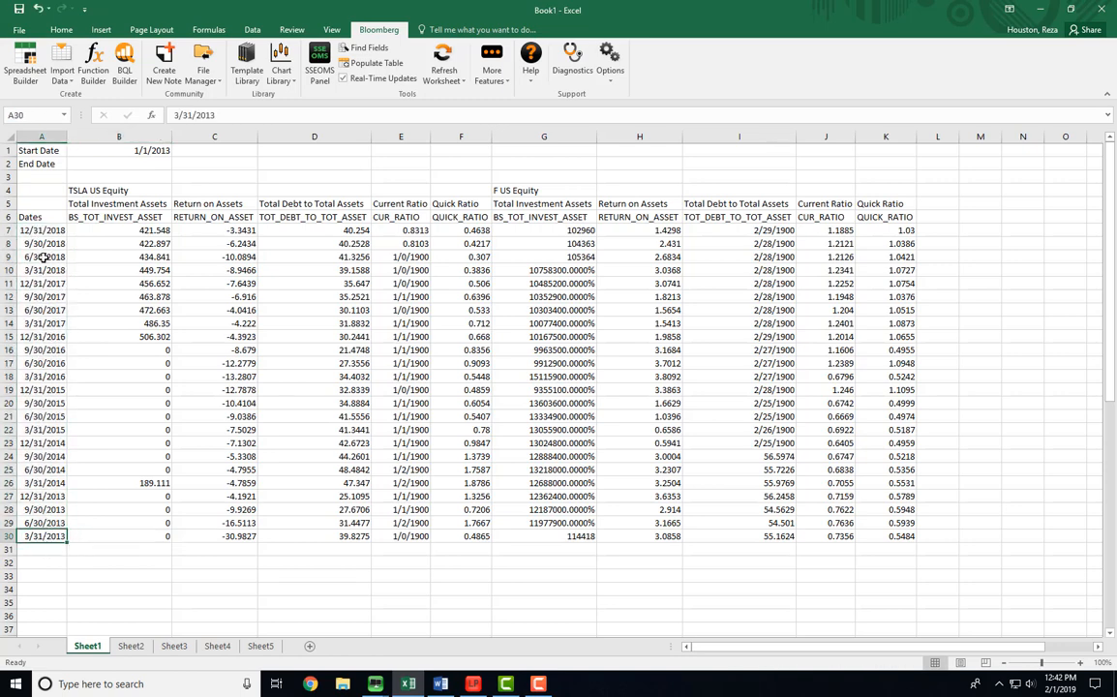
- Examine the quarterly dates in column A and compare the Tesla and Ford sections, including their latest Return on Assets values
left_click(43, 231)
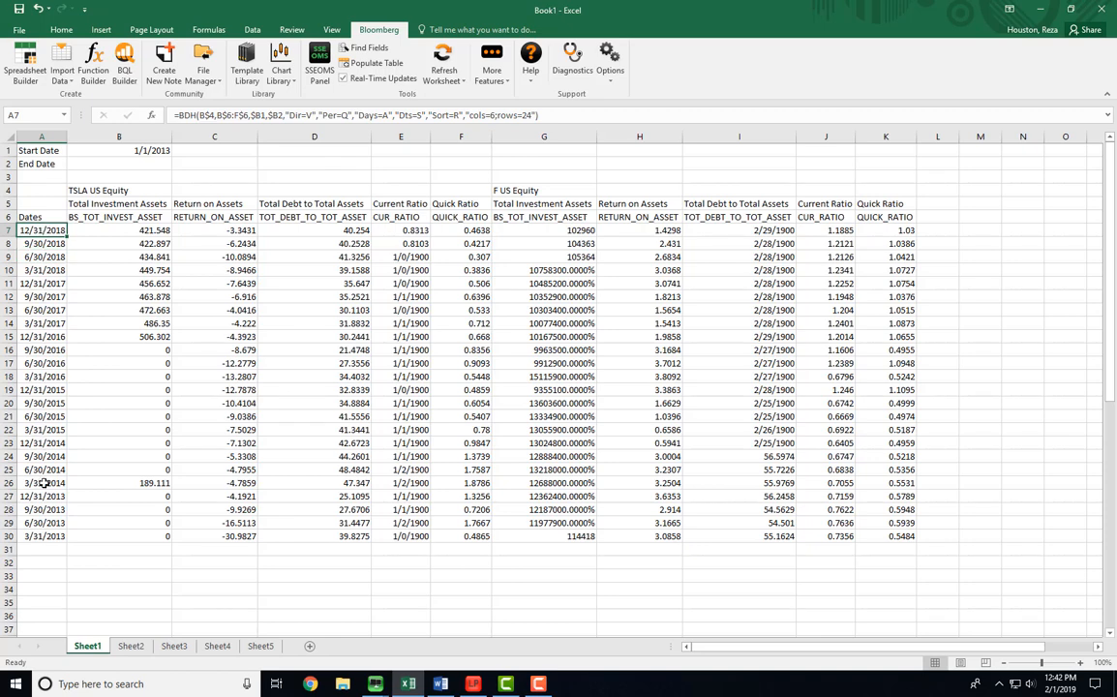
left_click(48, 537)
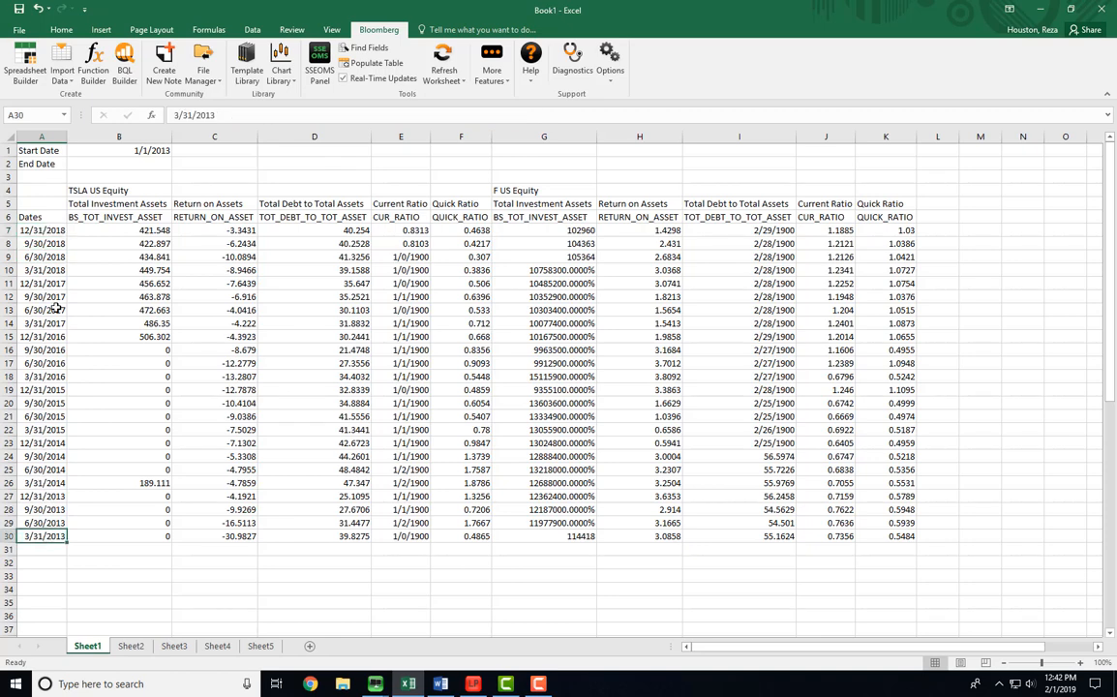
left_click(38, 231)
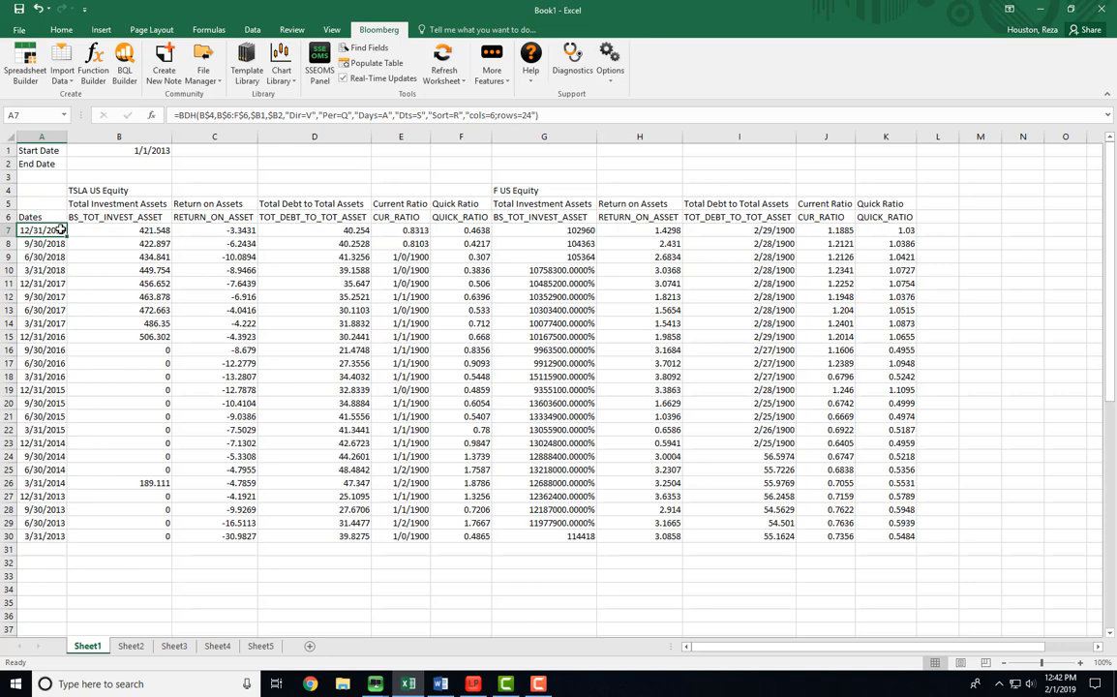
left_click(530, 191)
left_click(111, 190)
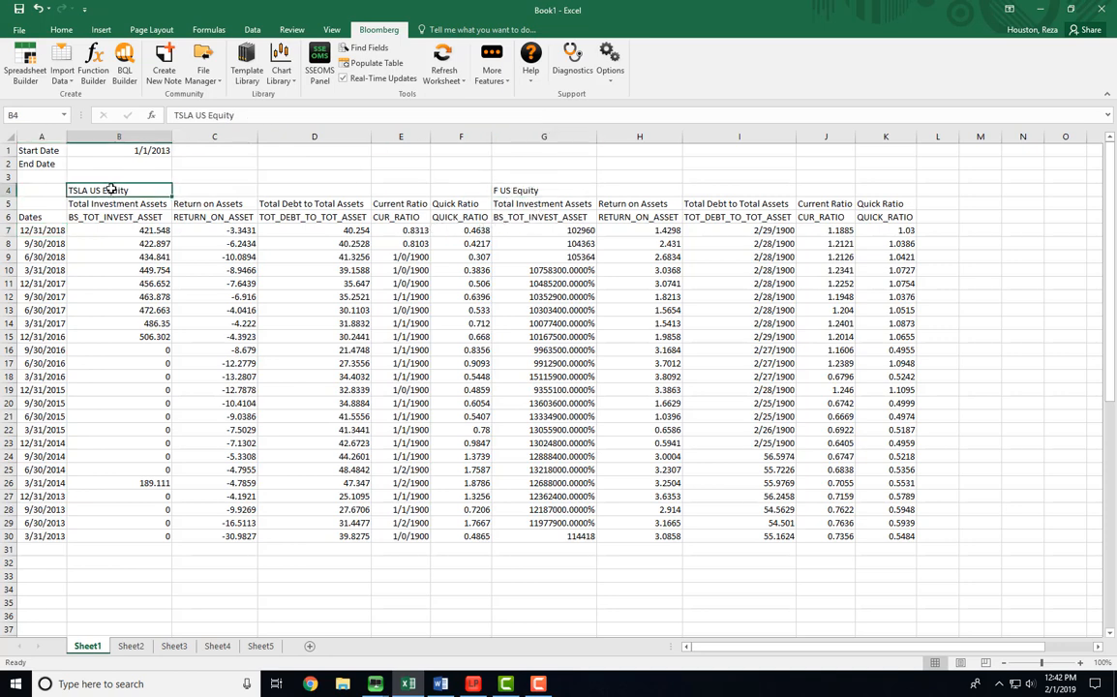
left_click(507, 190)
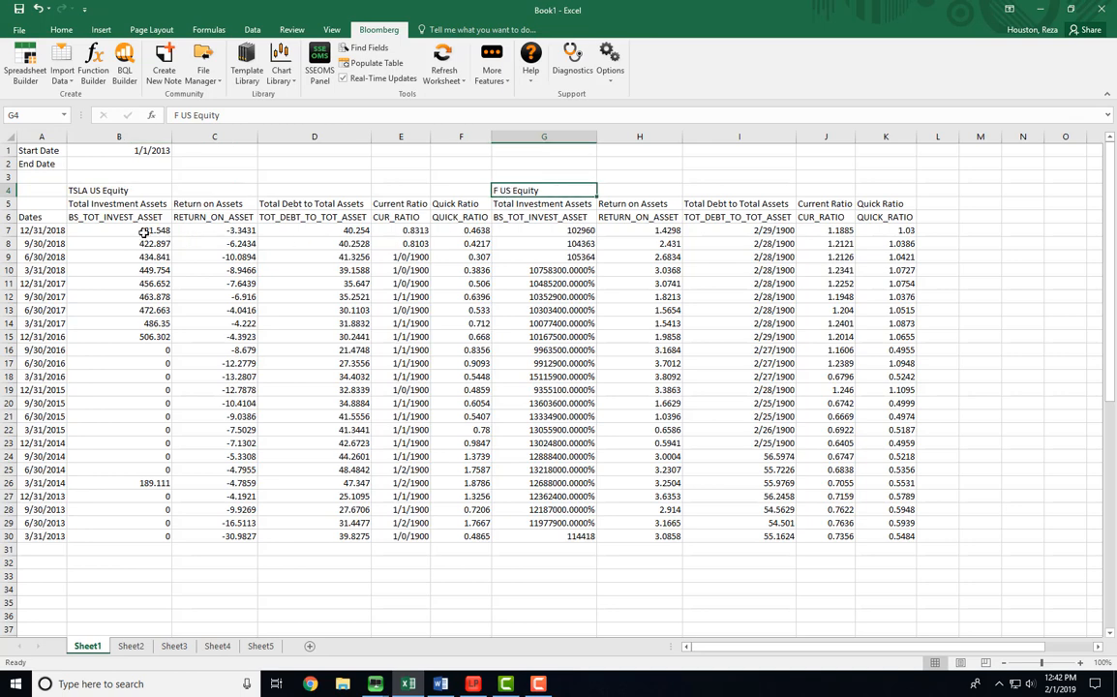
left_click(204, 230)
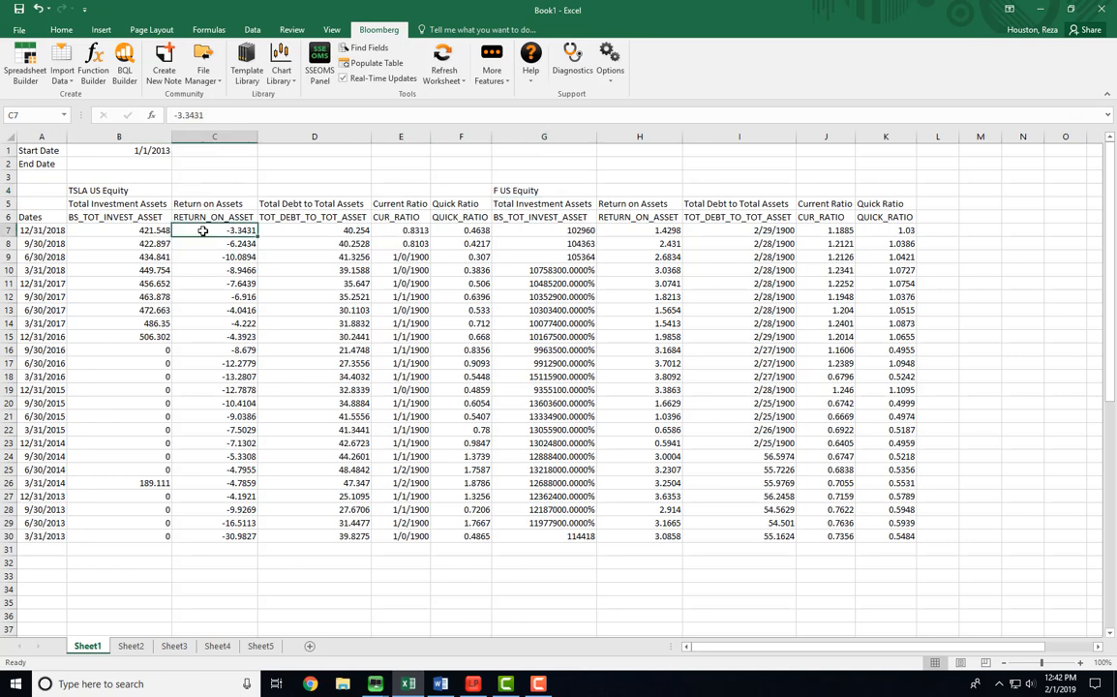
left_click(633, 230)
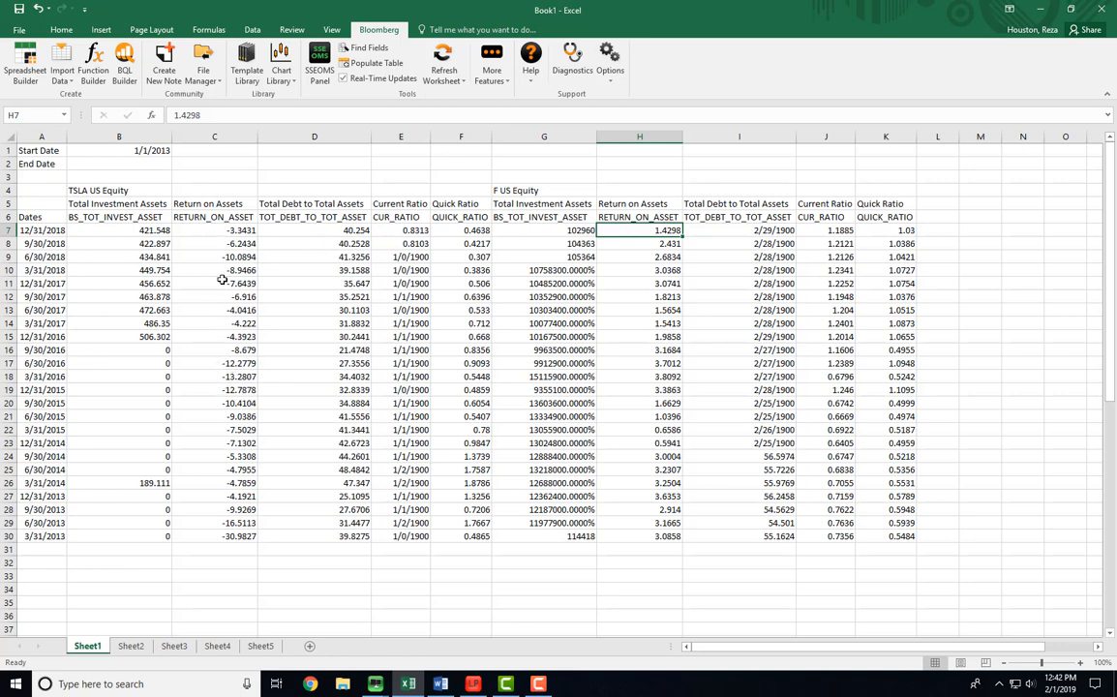
left_click(106, 190)
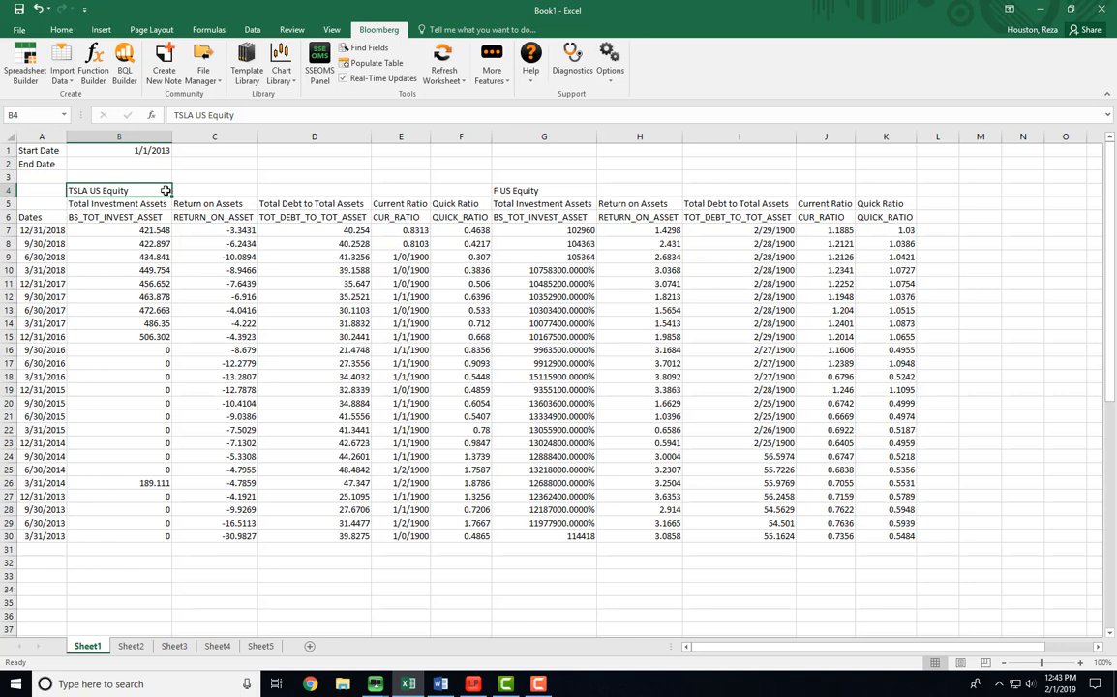
left_click(501, 189)
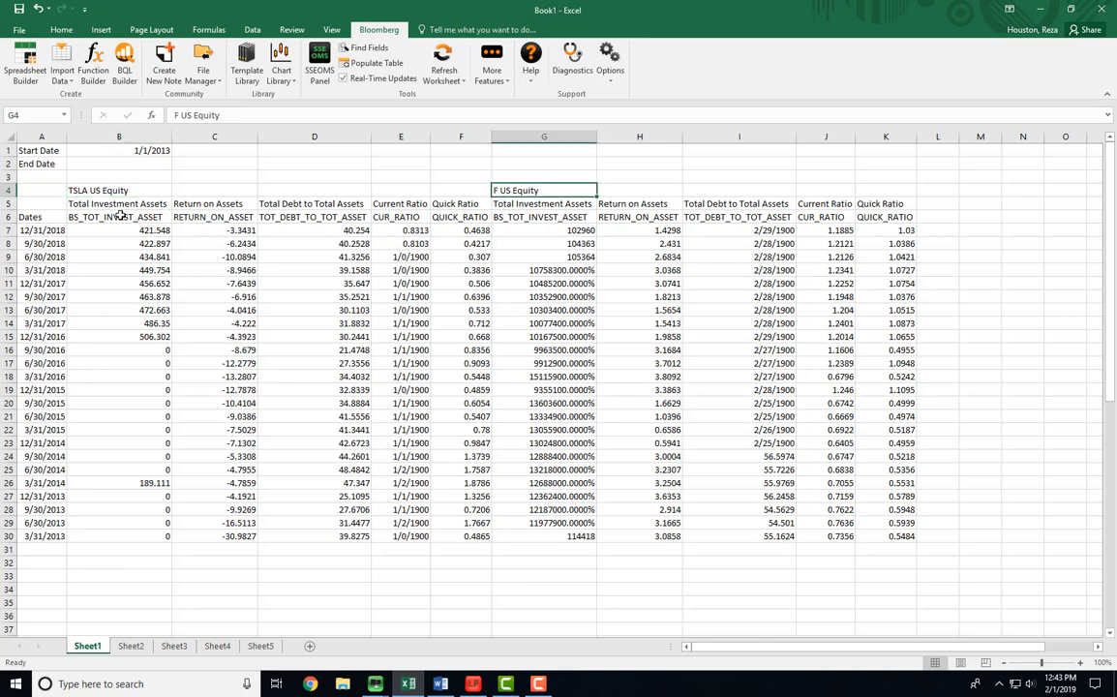
- Examine Tesla's Bloomberg field mnemonics in row 6, from BS_TOT_INVEST_ASSET through QUICK_RATIO
left_click_drag(107, 217, 452, 213)
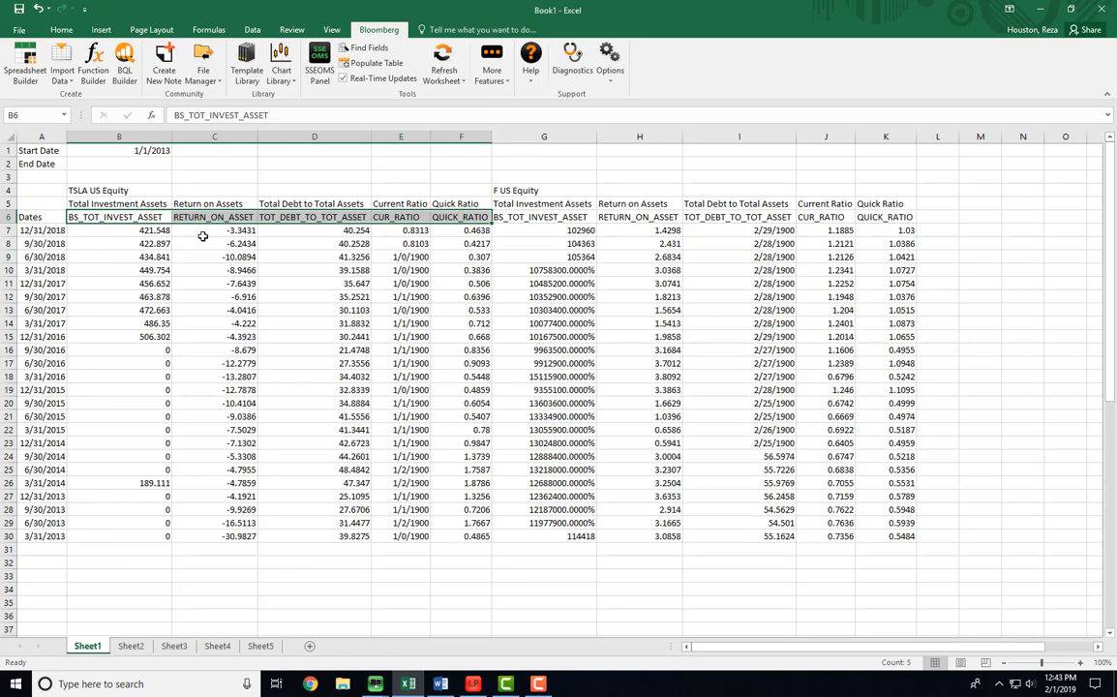
left_click(437, 215)
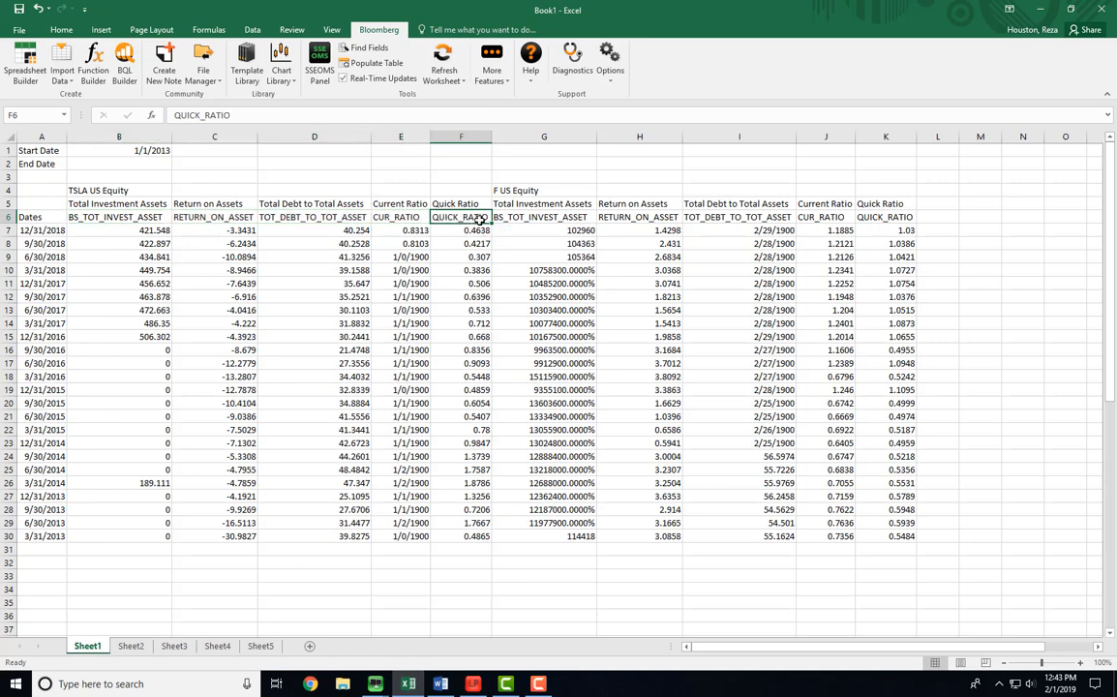
double_click(481, 220)
left_click_drag(491, 219, 430, 221)
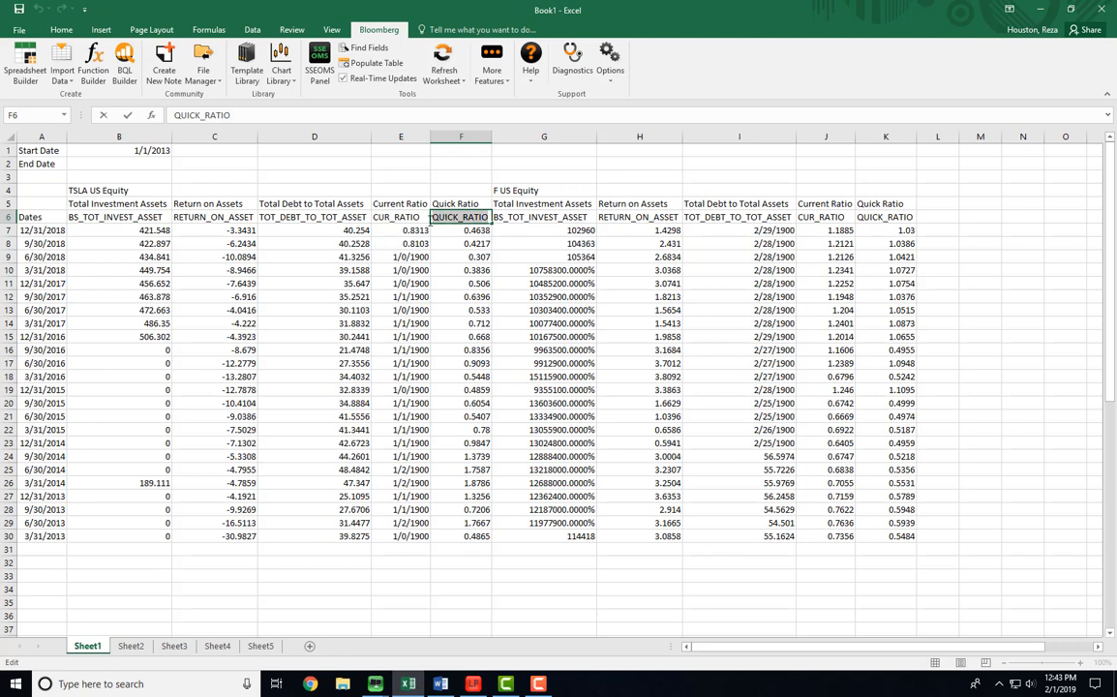
key("Return")
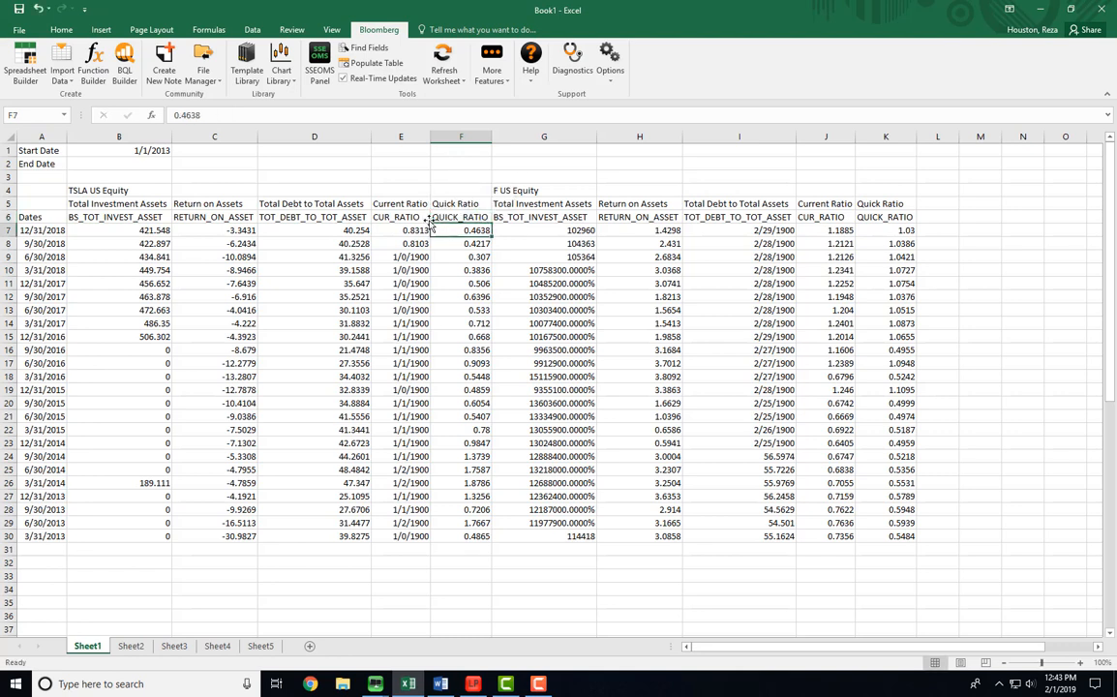
left_click(150, 218)
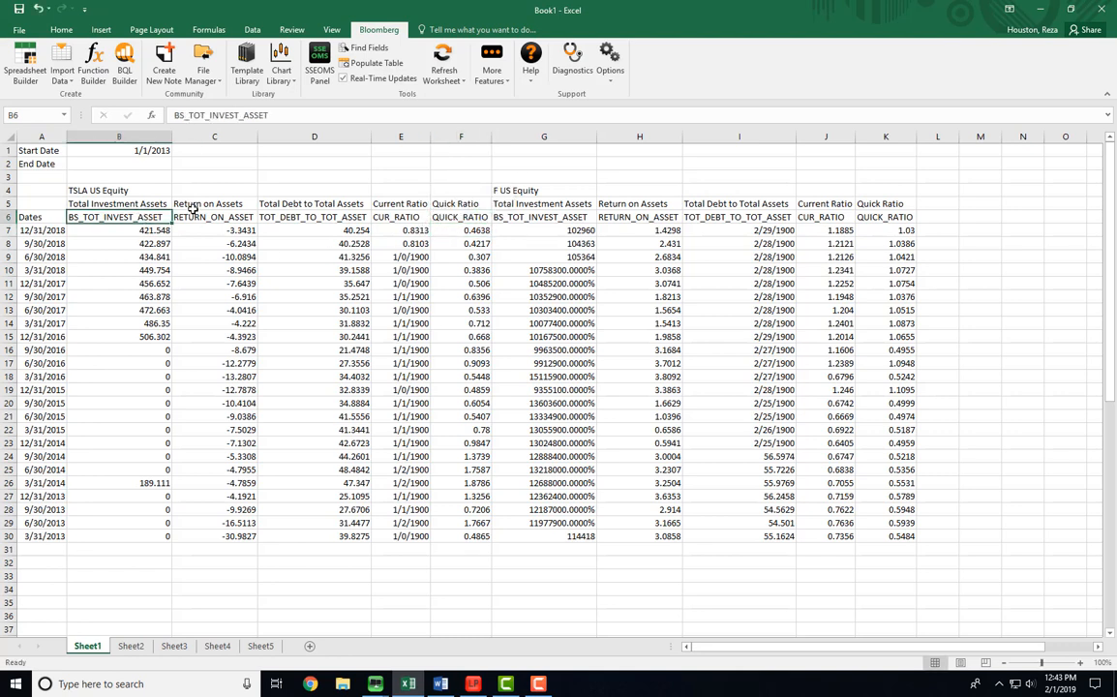
left_click(307, 348)
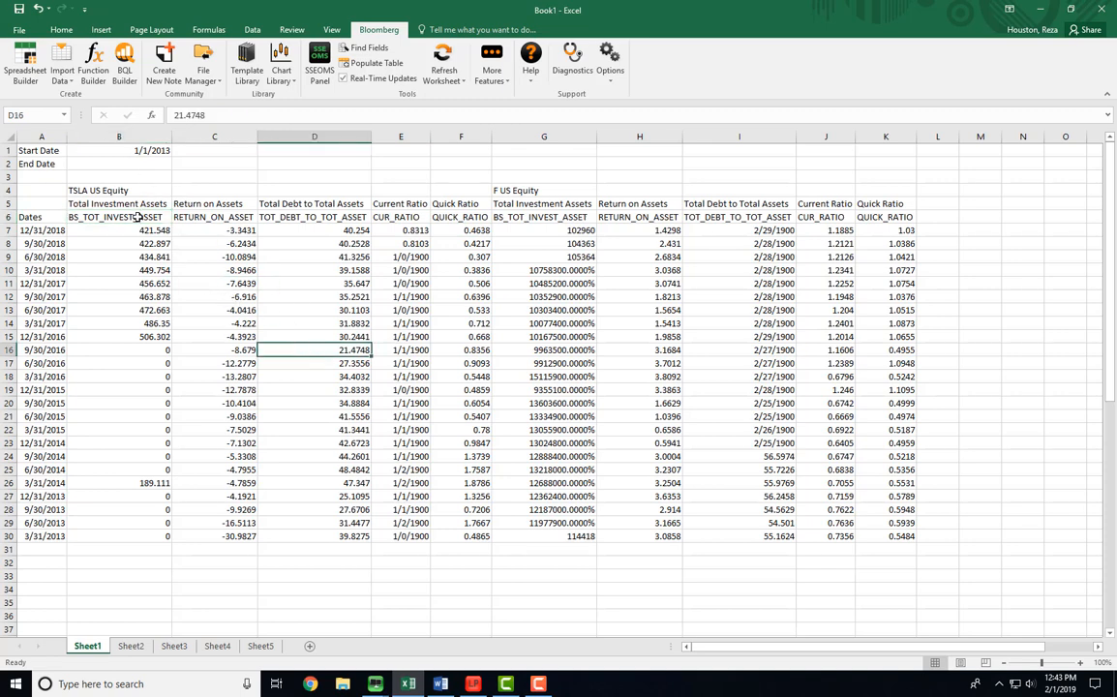
- Start a BDH historical data function in cell A1 of Sheet3 with the Function Builder, using TSLA US EQUITY as the security
left_click(94, 64)
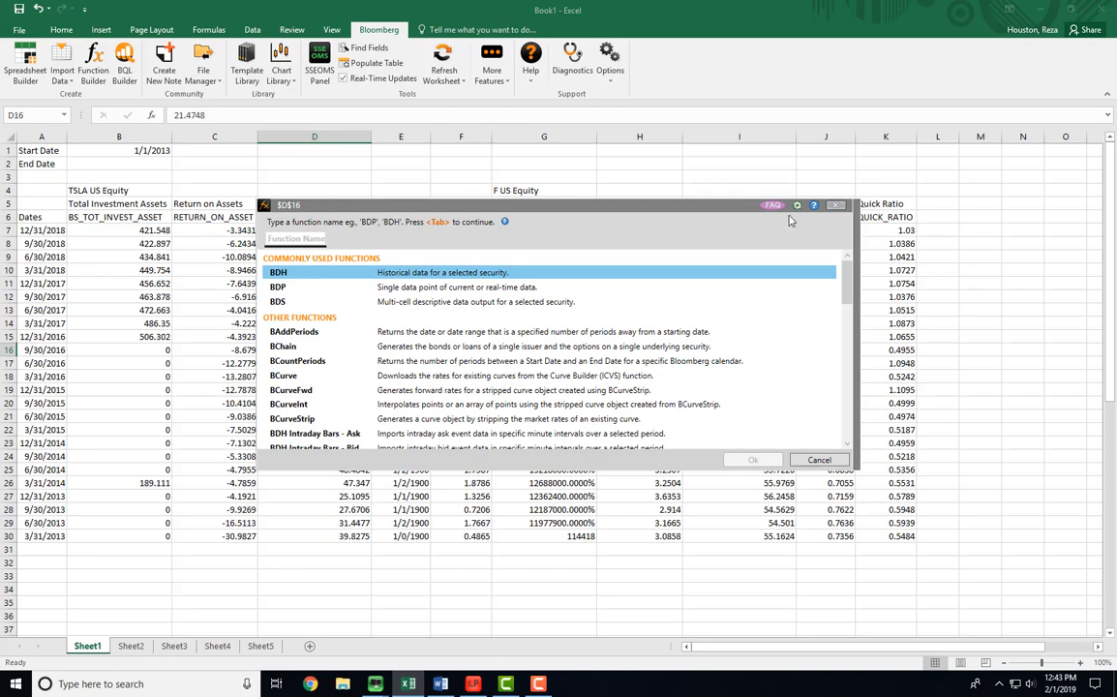
left_click(836, 205)
left_click(131, 645)
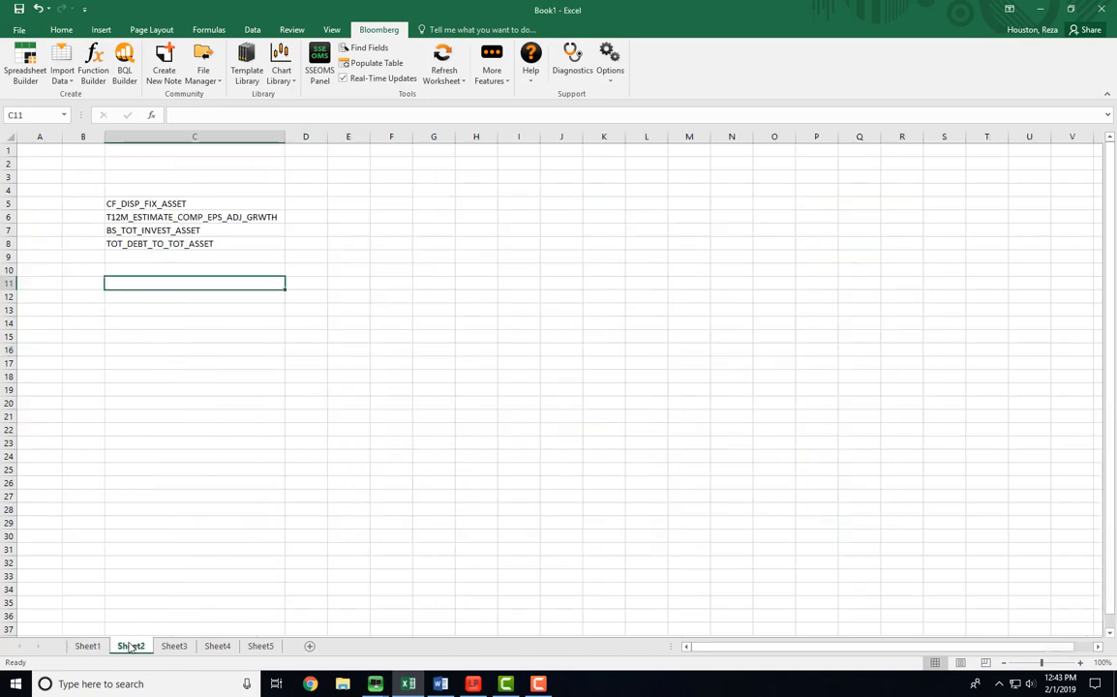
left_click(174, 645)
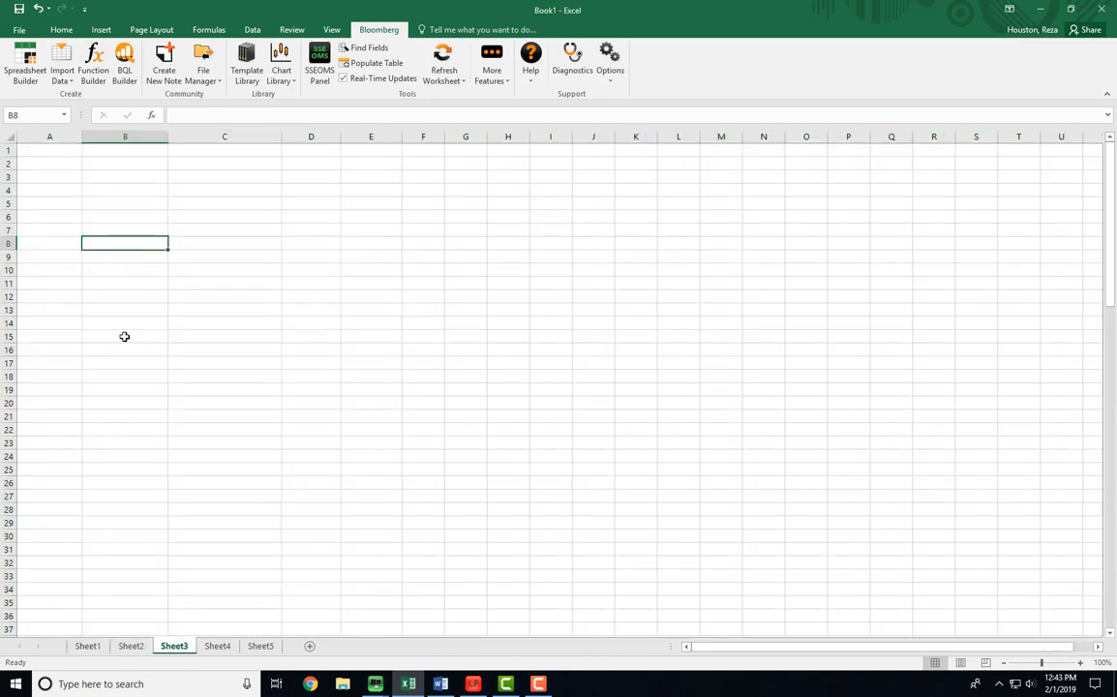
left_click(58, 150)
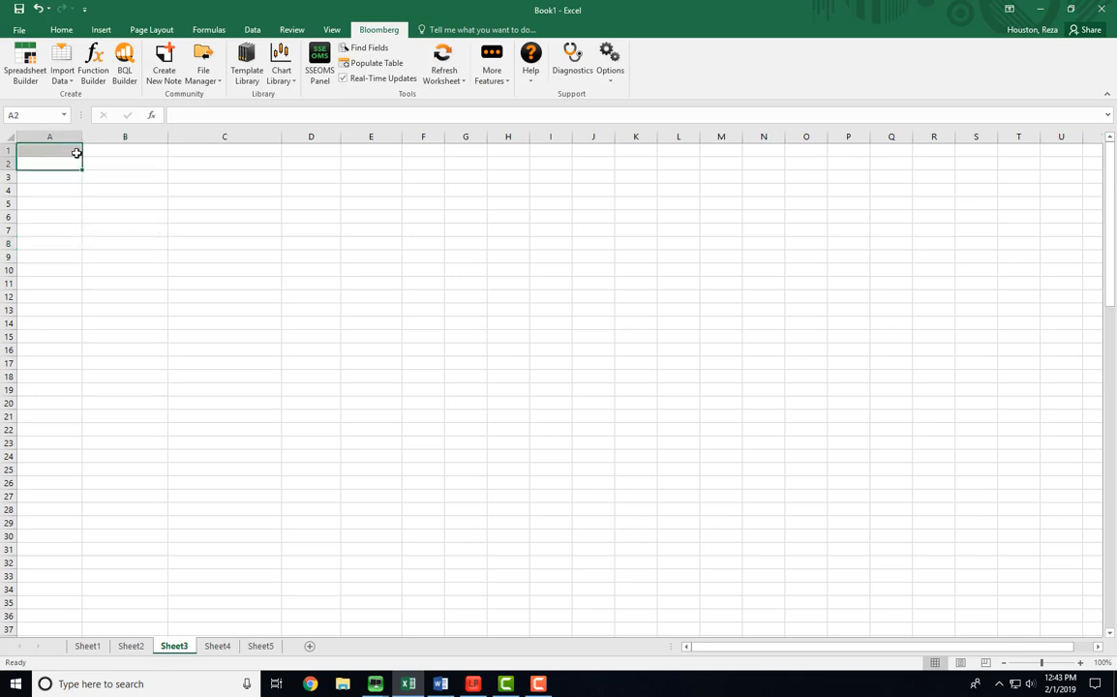
left_click(94, 58)
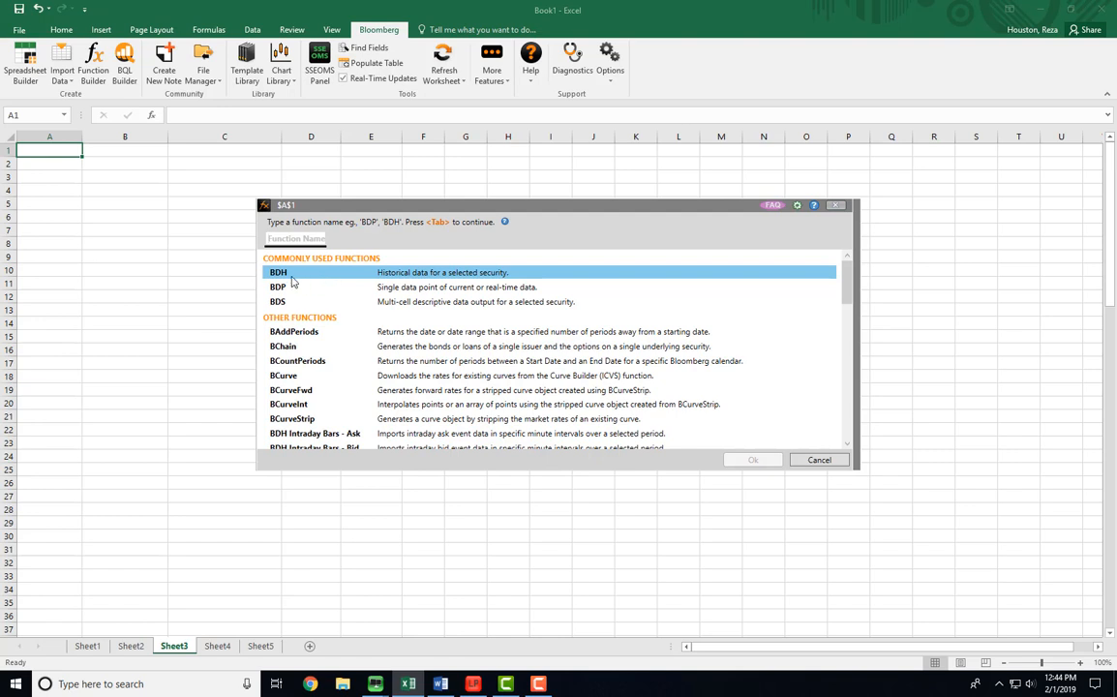
double_click(358, 274)
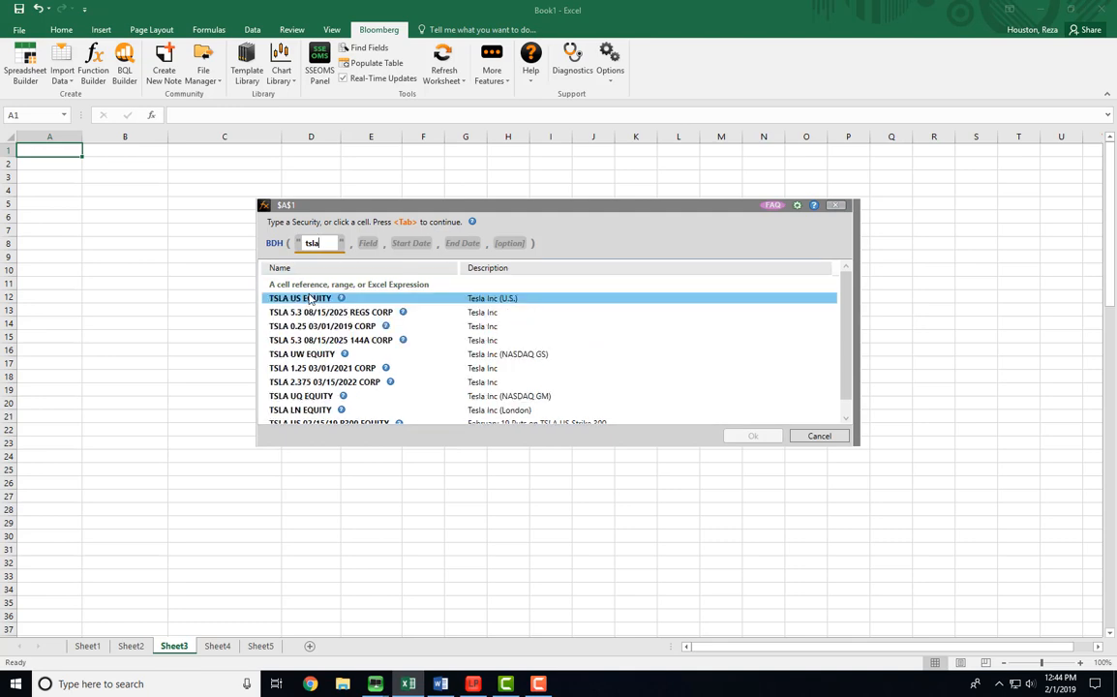
key("Tab")
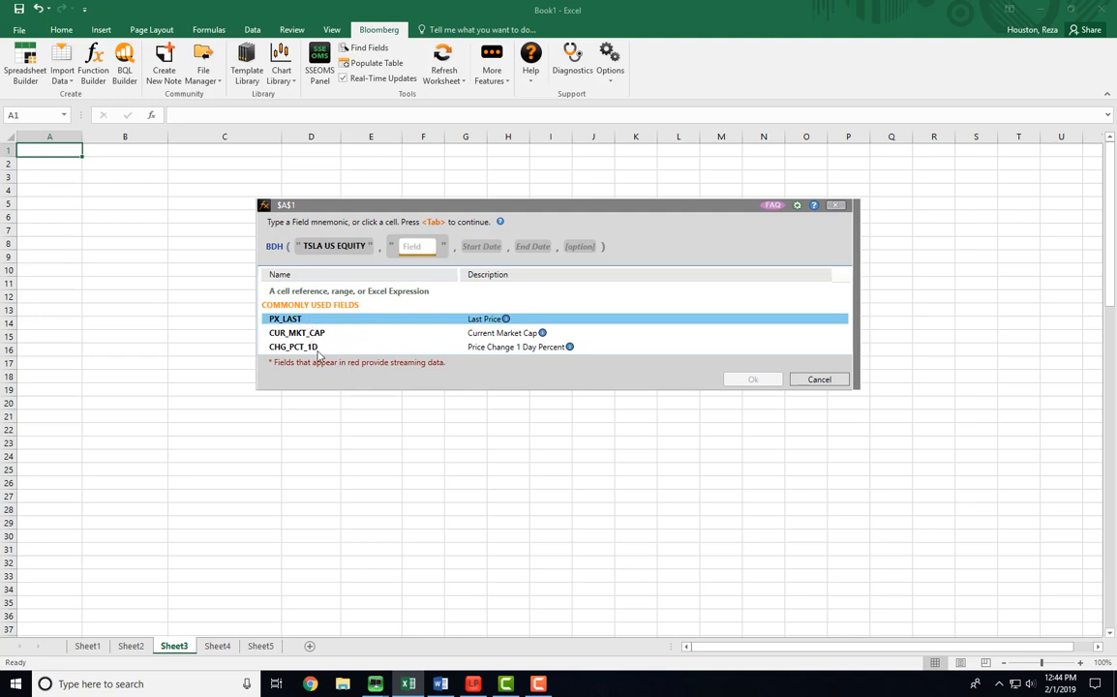
- Add the fields CHG_PCT_1D and PX_LAST to the BDH function and finish the field list
left_click(295, 346)
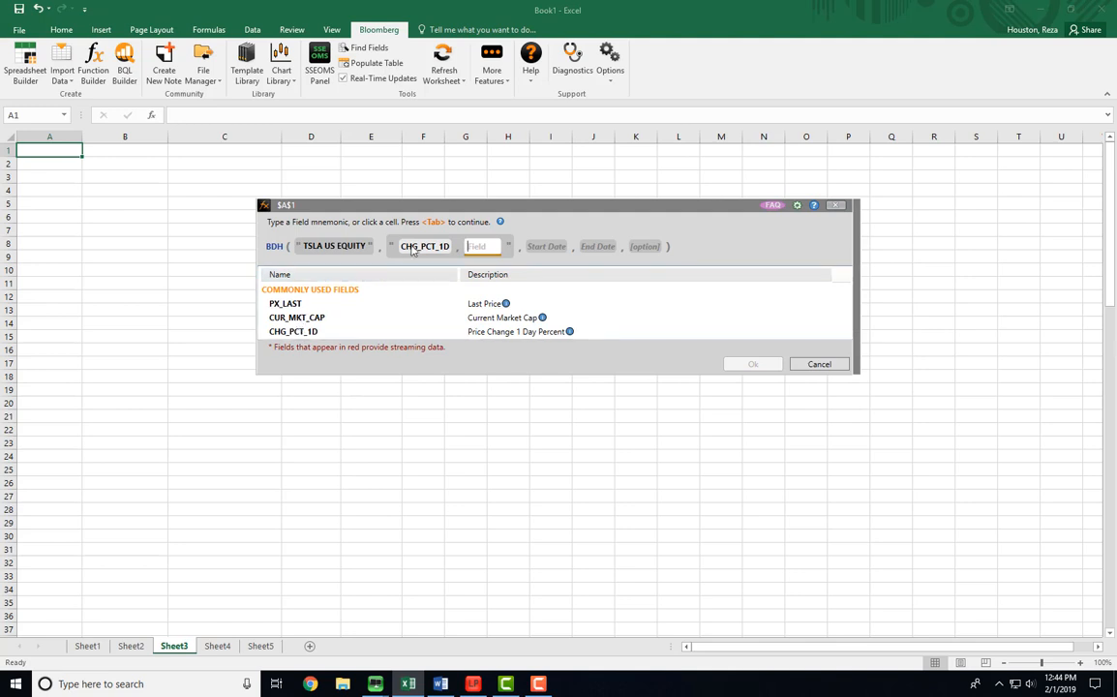
left_click(303, 306)
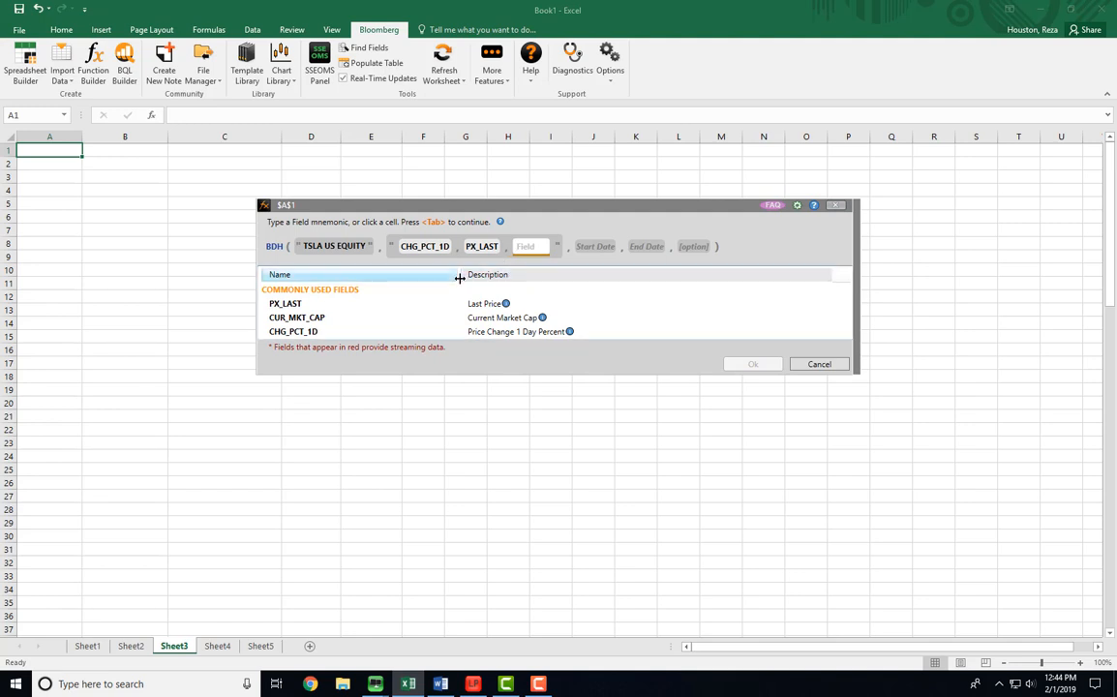
key("Tab")
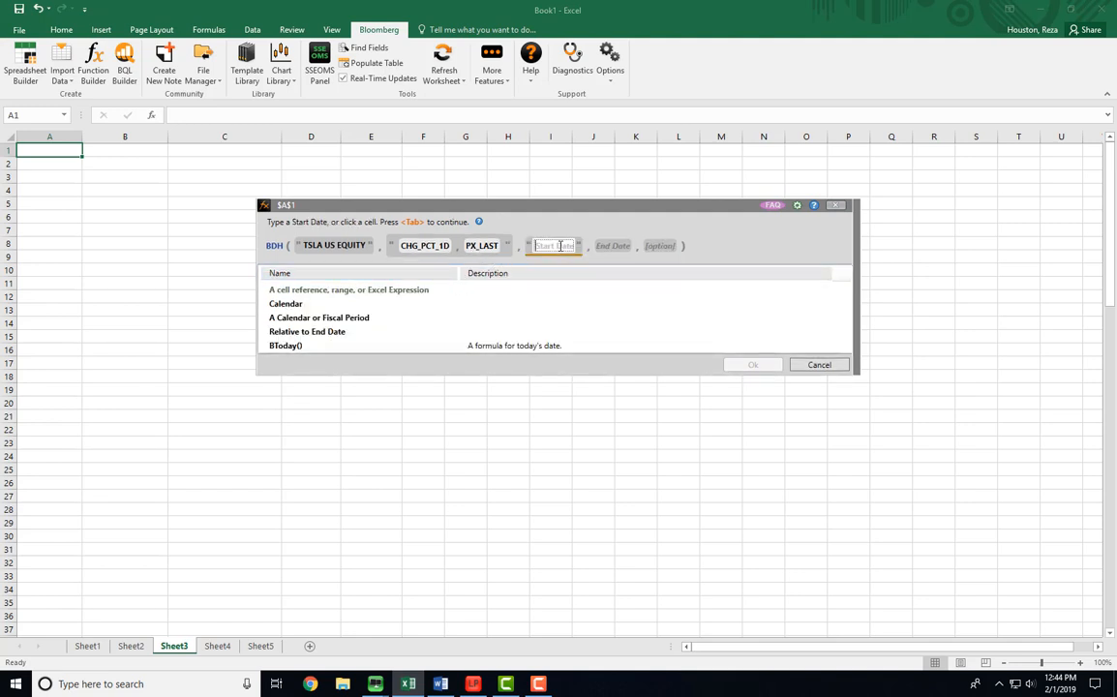
- Set the BDH function's start date to 10/1/2018 from the calendar
left_click(286, 304)
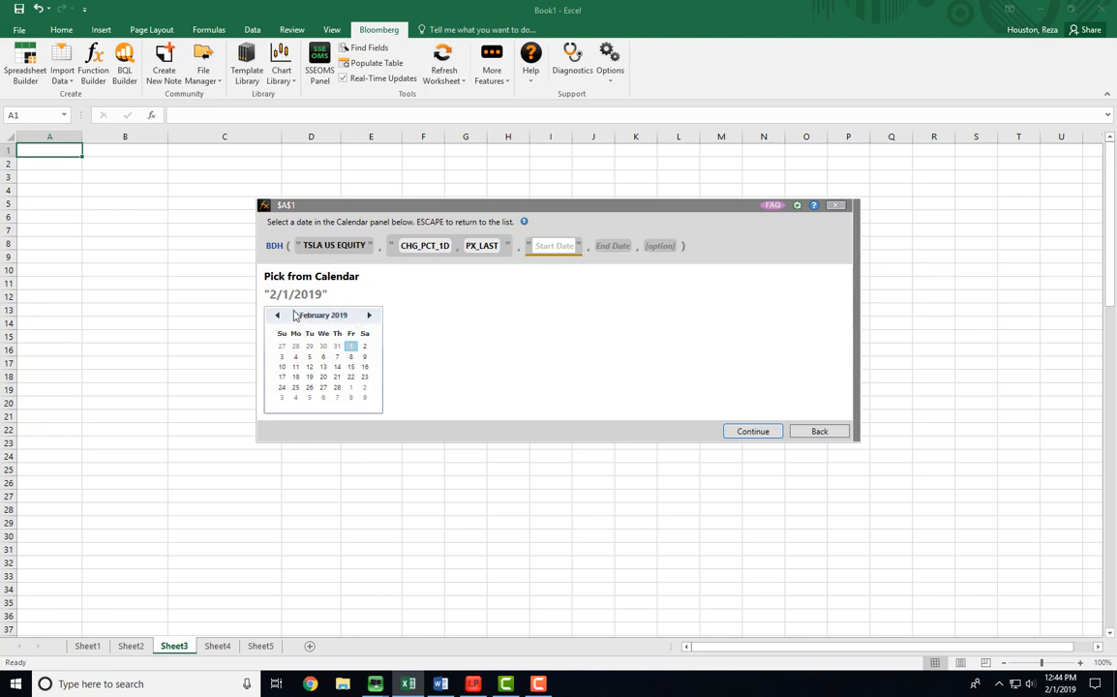
left_click(277, 317)
left_click(277, 316)
left_click(277, 317)
left_click(277, 316)
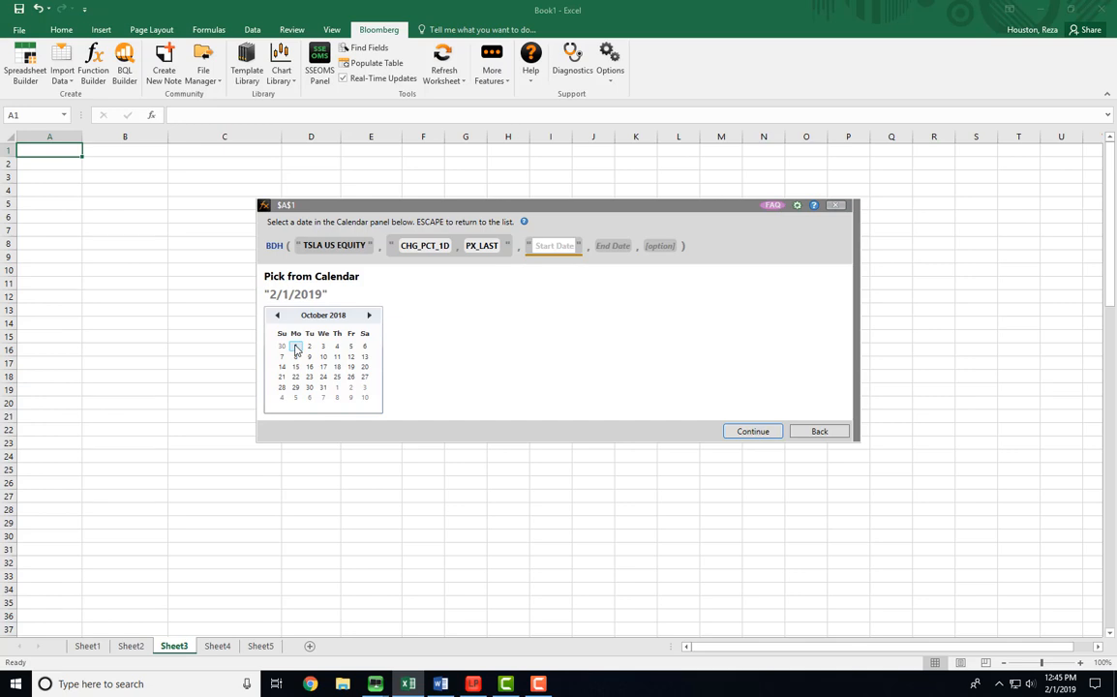
left_click(296, 346)
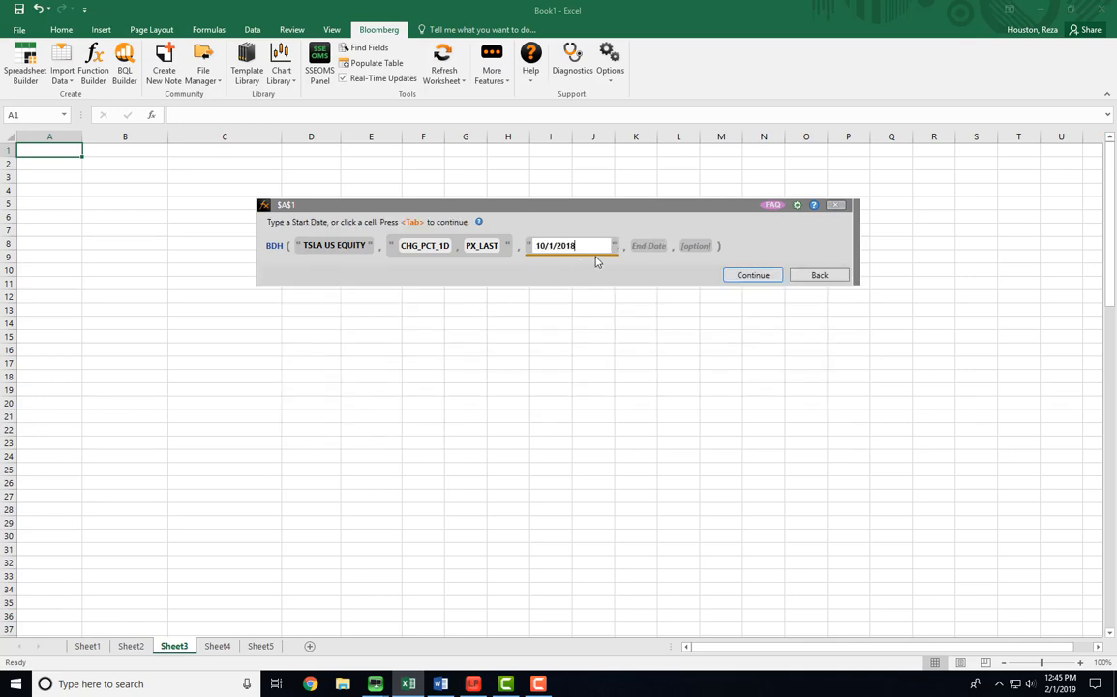
- Set the end date to 2/1/2019 from the calendar and insert the BDH function without any overrides
left_click(647, 246)
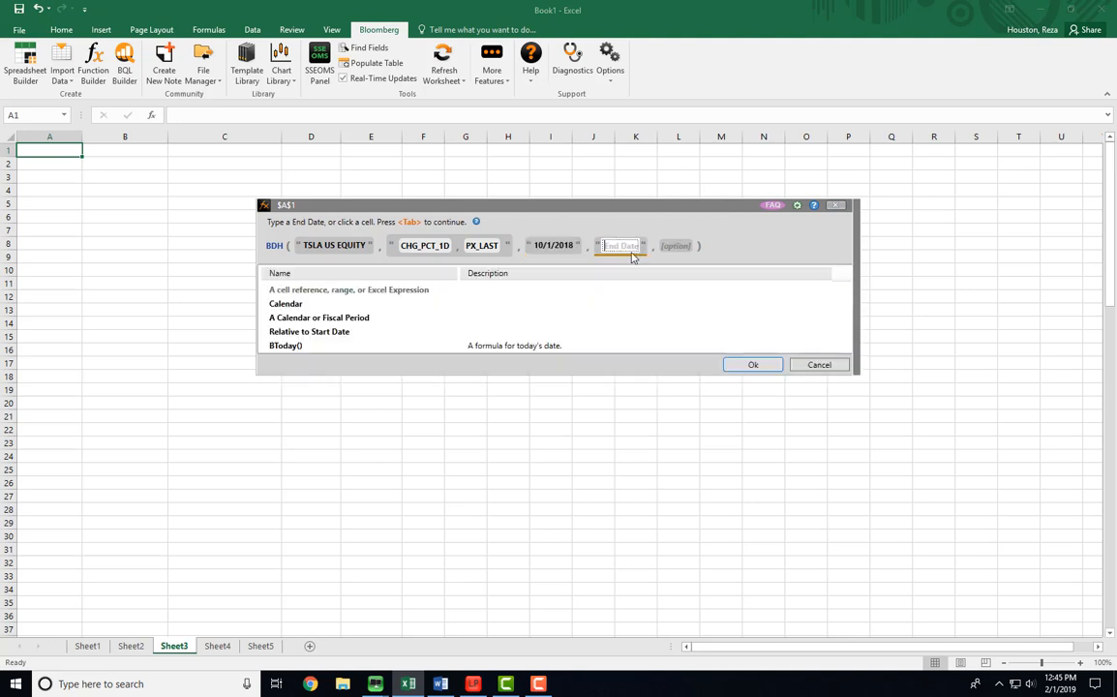
left_click(290, 304)
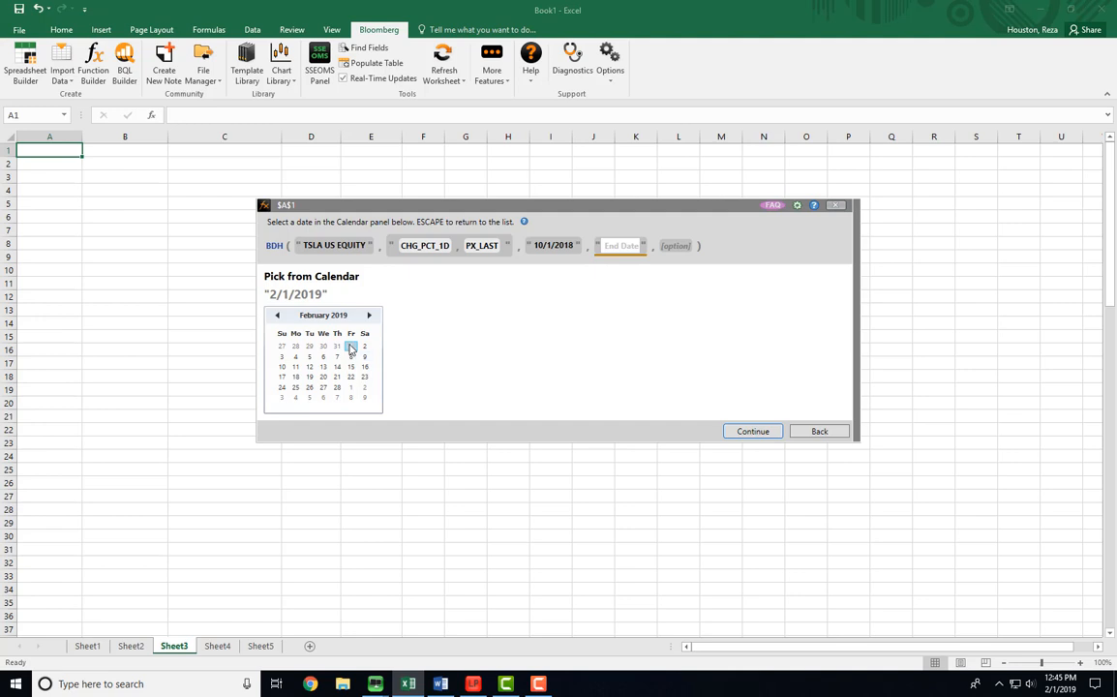
left_click(352, 348)
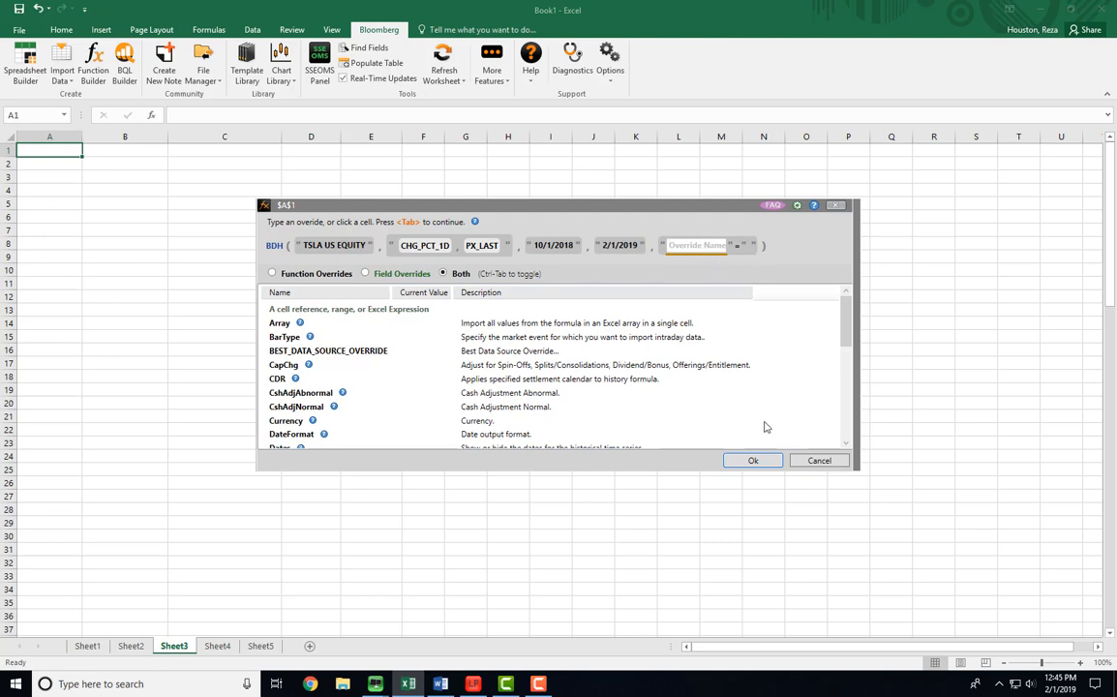
left_click(752, 461)
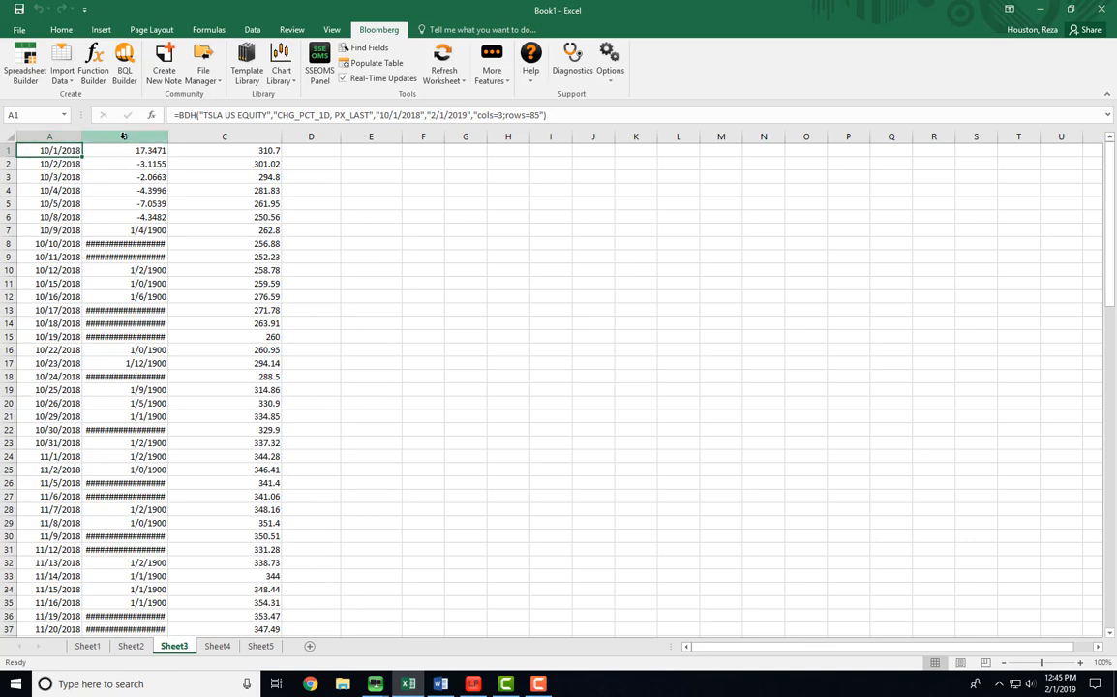
- Autofit all columns of Sheet3 to their contents and widen column B further
left_click(9, 135)
double_click(80, 135)
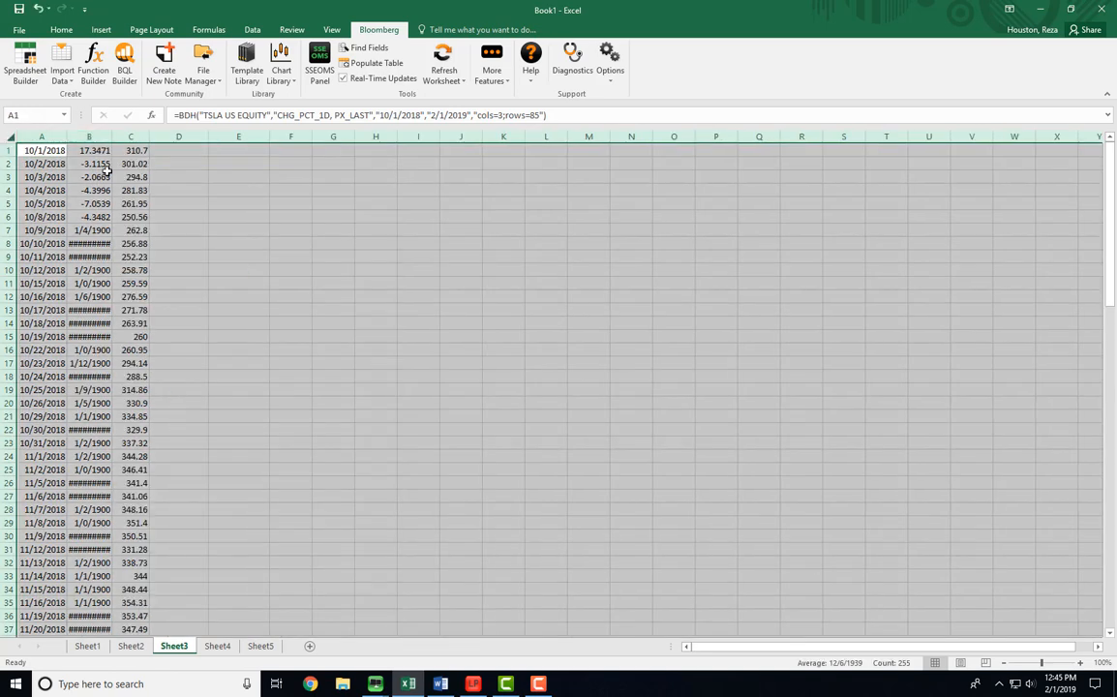
left_click(95, 135)
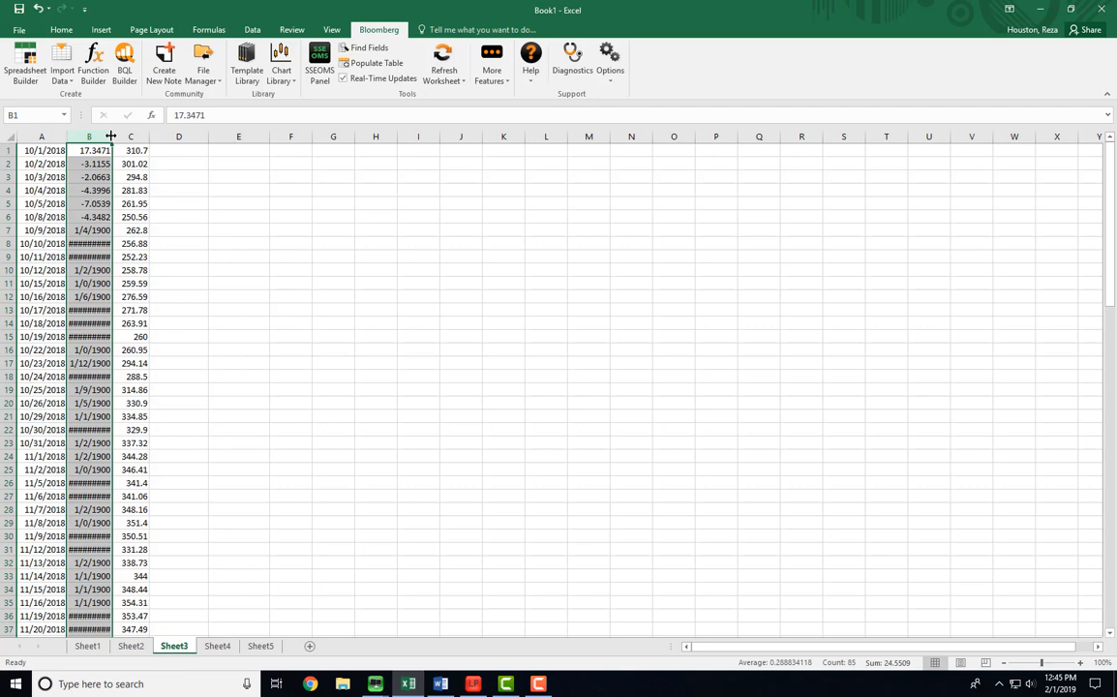
left_click_drag(110, 137, 167, 141)
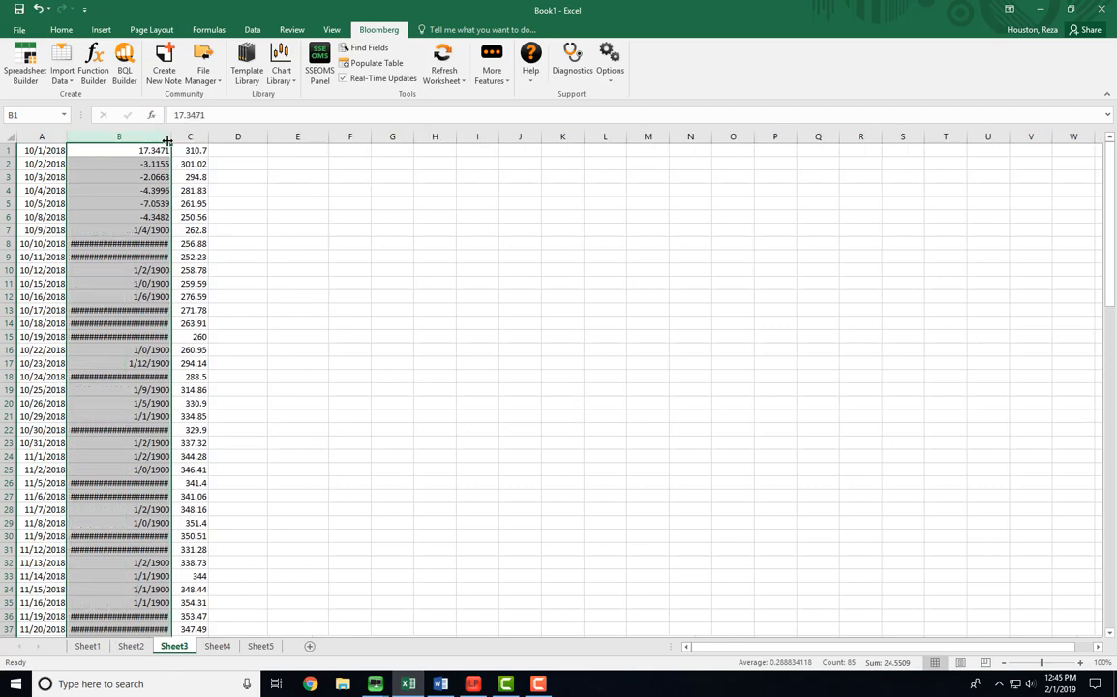
- Inspect the cells in column B that appear as hash marks or dates, down to the end of the price history
left_click(137, 249)
left_click(39, 244)
left_click(96, 250)
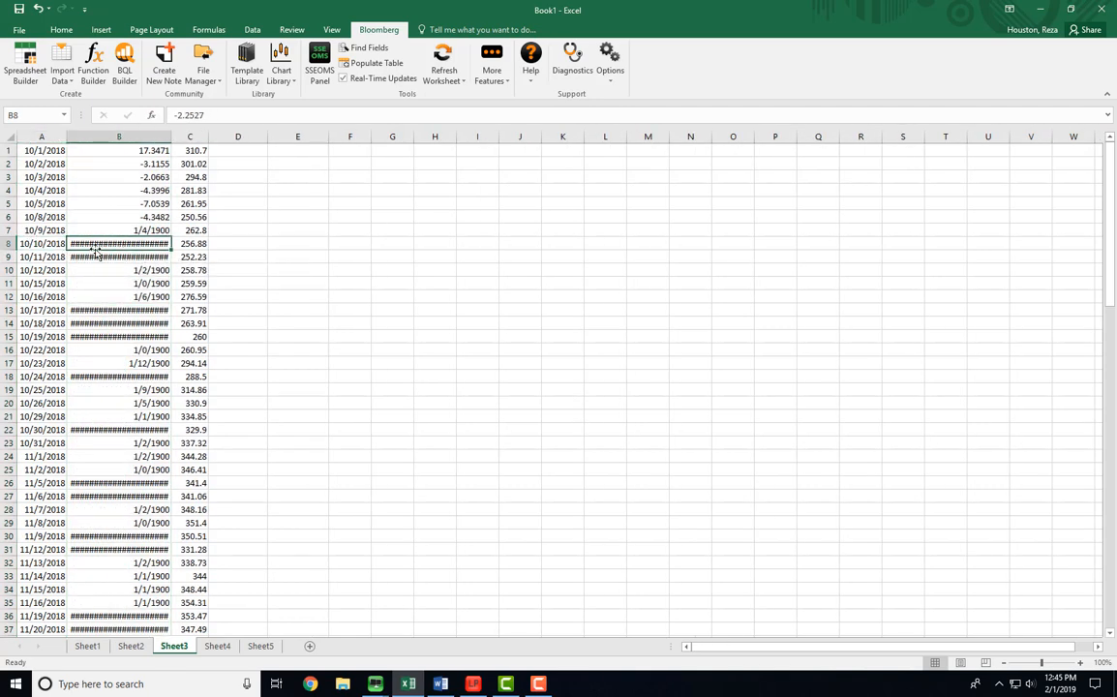
key("ctrl+Down")
double_click(116, 270)
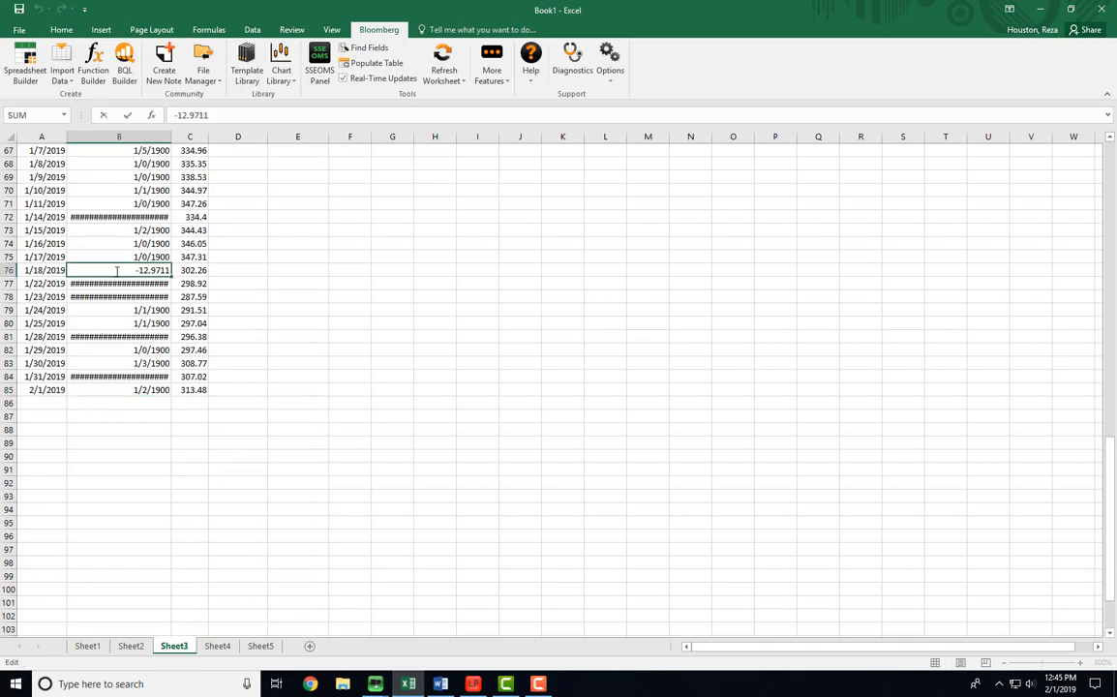
key("Return")
scroll(153, 242, "up", 15)
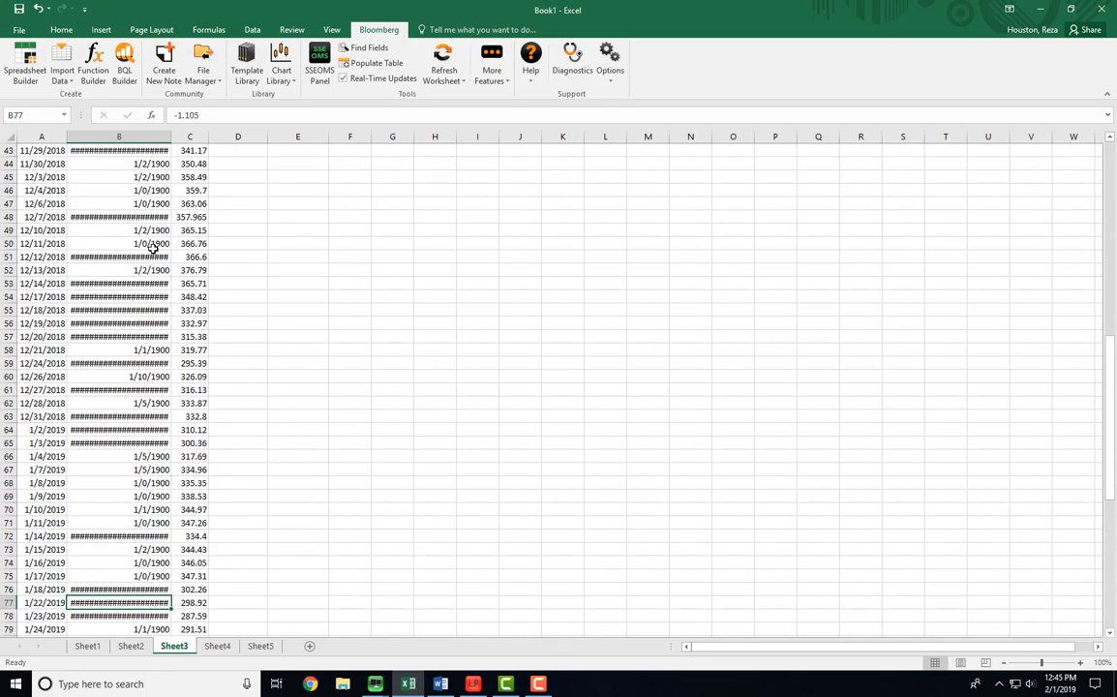
scroll(153, 249, "up", 7)
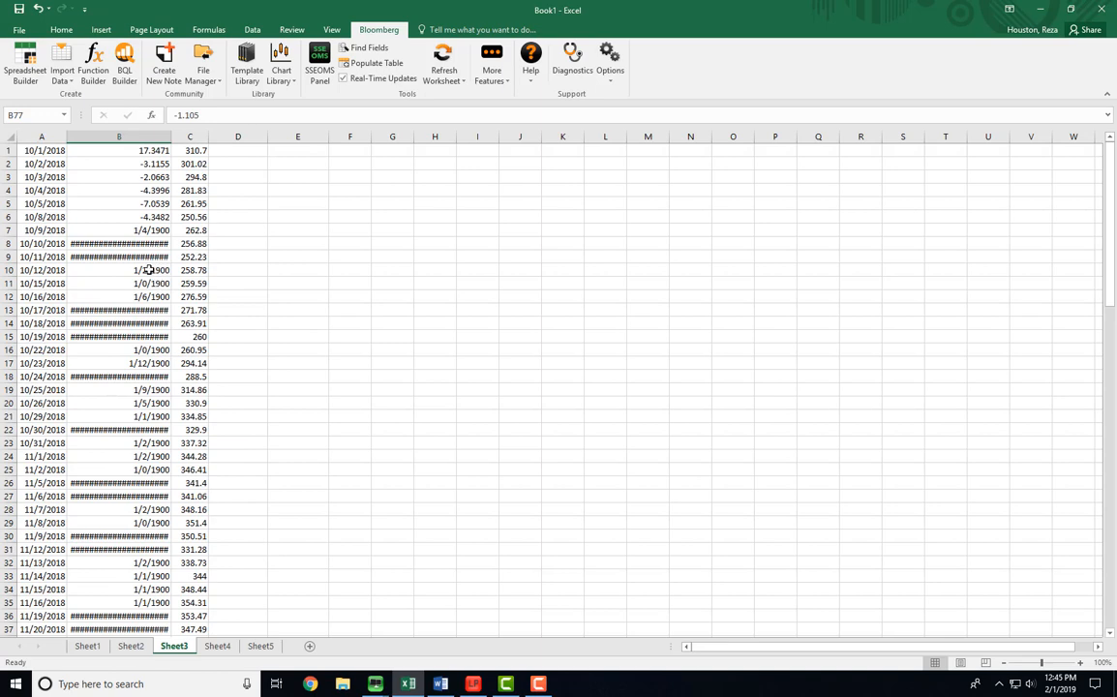
left_click(145, 270)
left_click(111, 135)
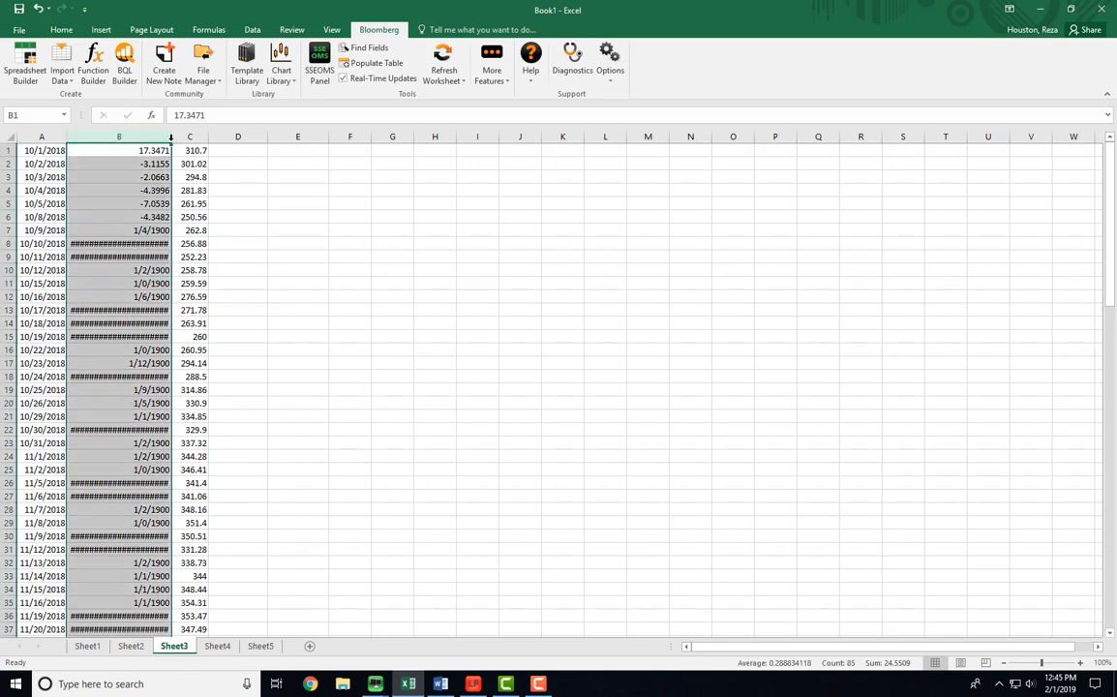
left_click(125, 245)
left_click_drag(124, 268, 126, 291)
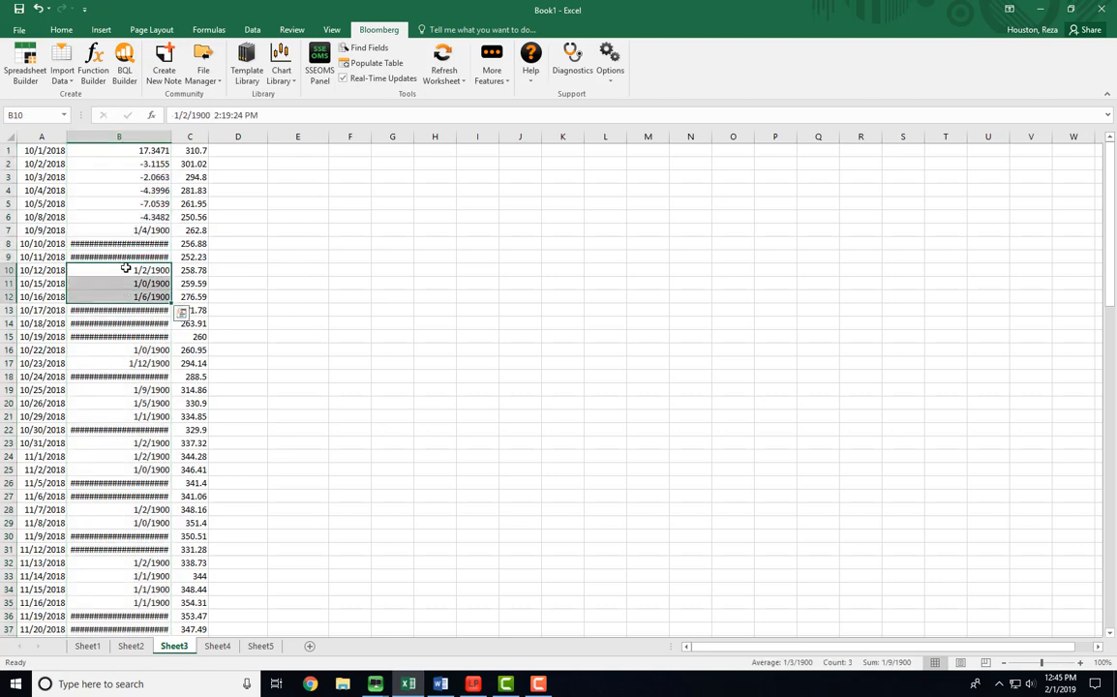
left_click(118, 231)
- Format all of column B with the Number format
left_click(120, 135)
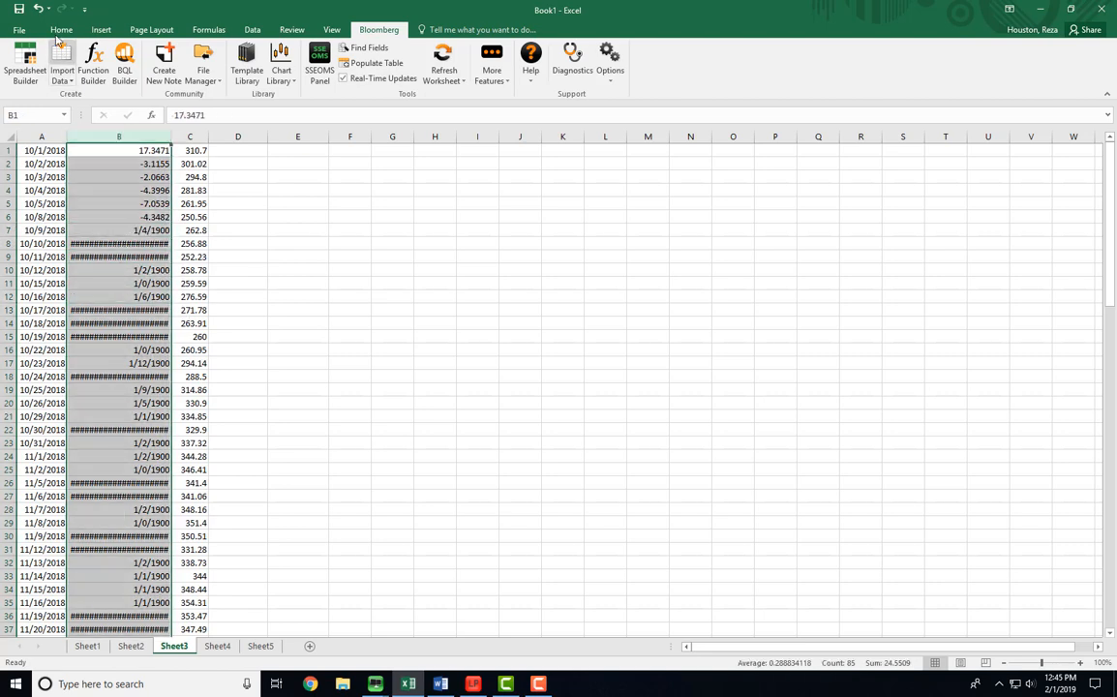
left_click(58, 29)
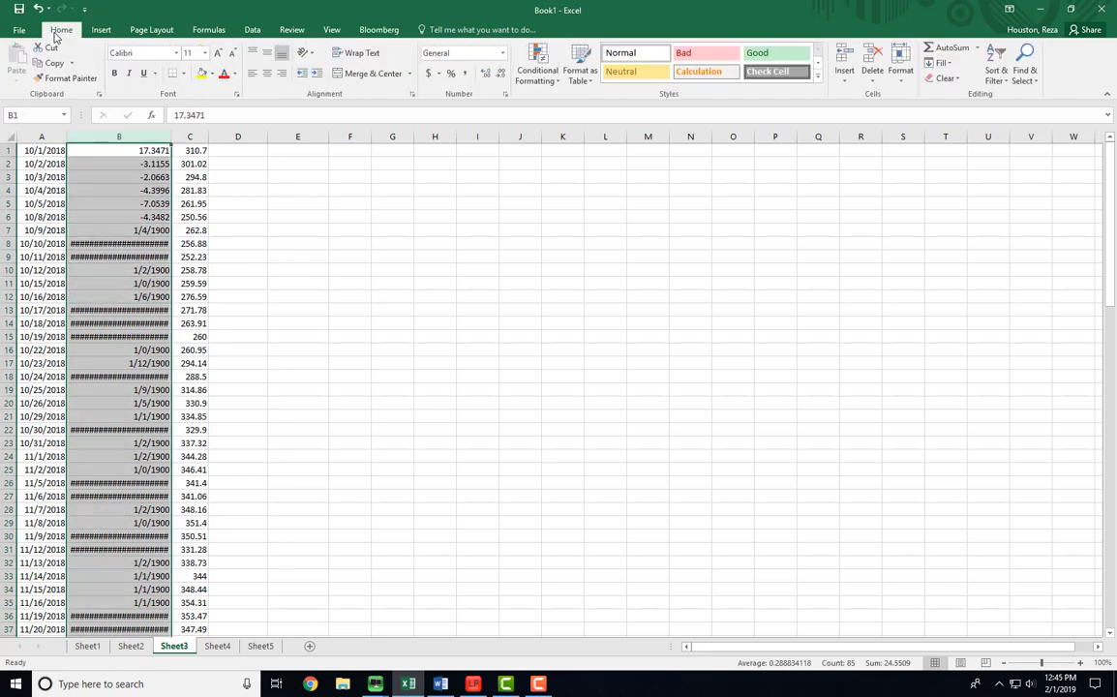
left_click(460, 53)
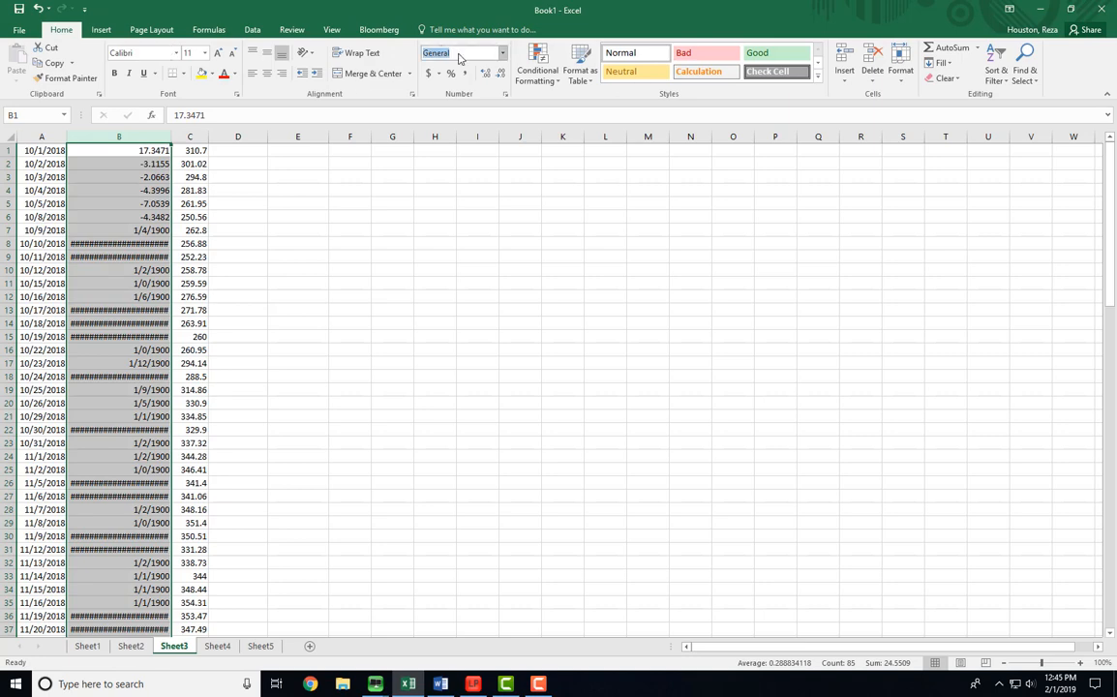
key("Return")
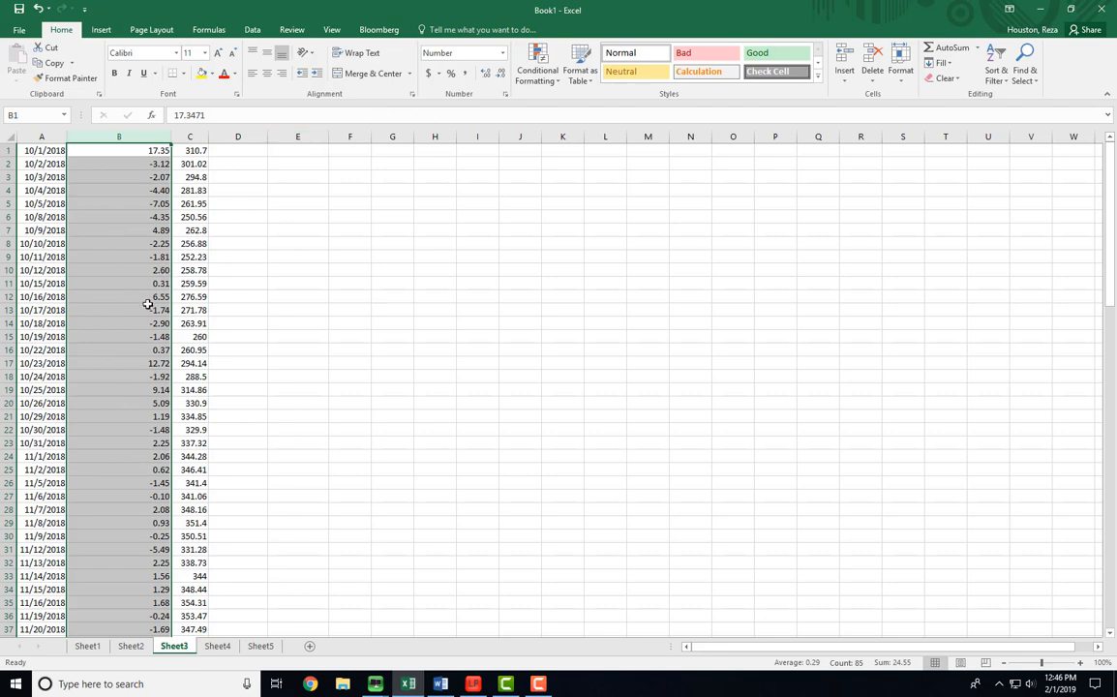
left_click(463, 53)
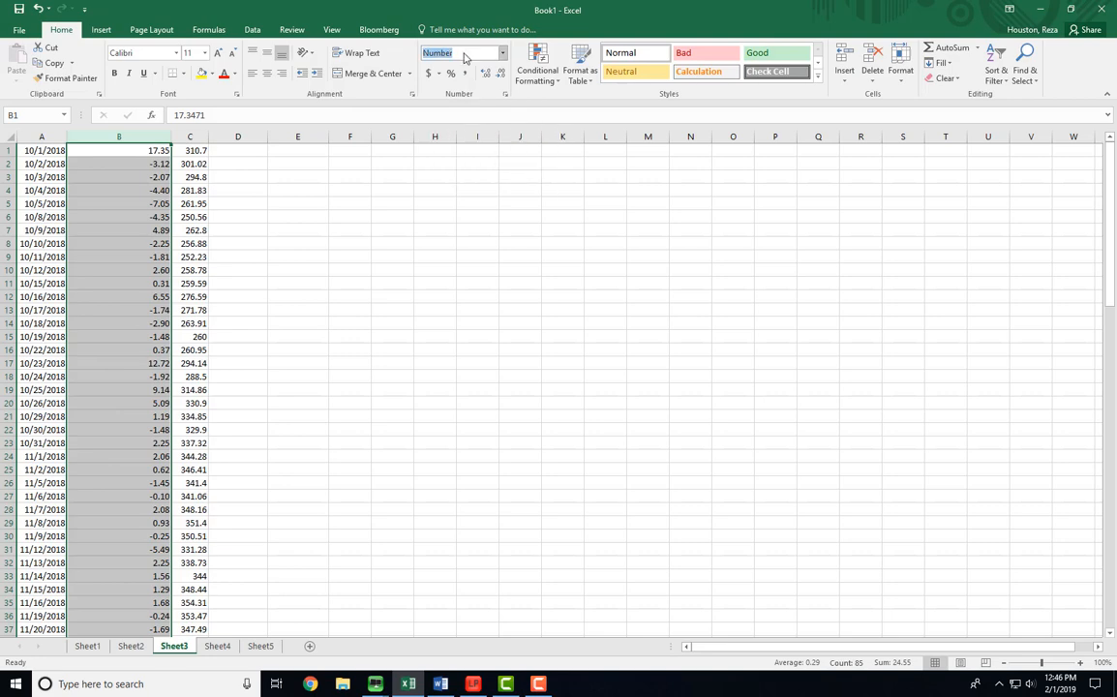
key("Return")
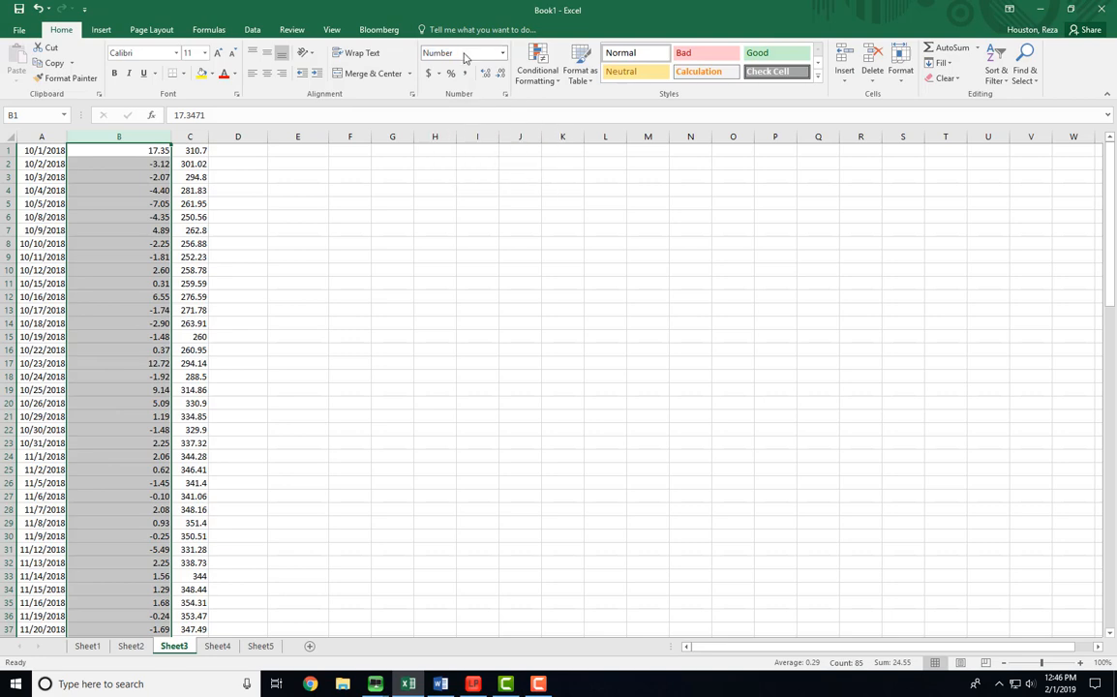
left_click(136, 175)
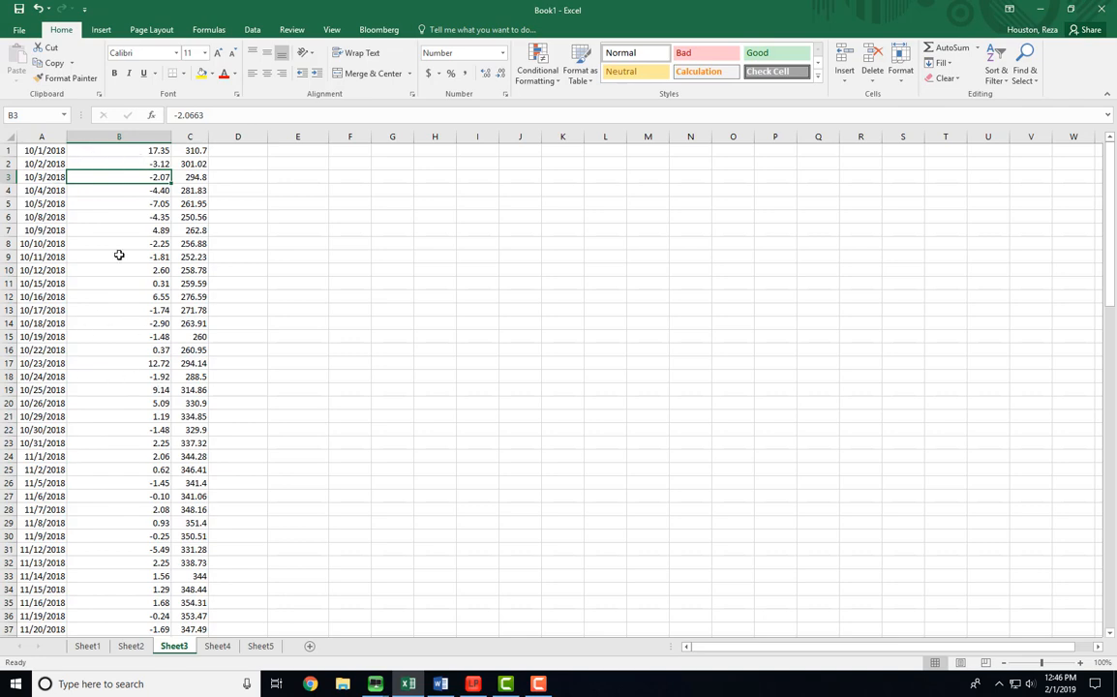
- Insert a blank row above the first row of the Tesla price history
left_click(51, 148)
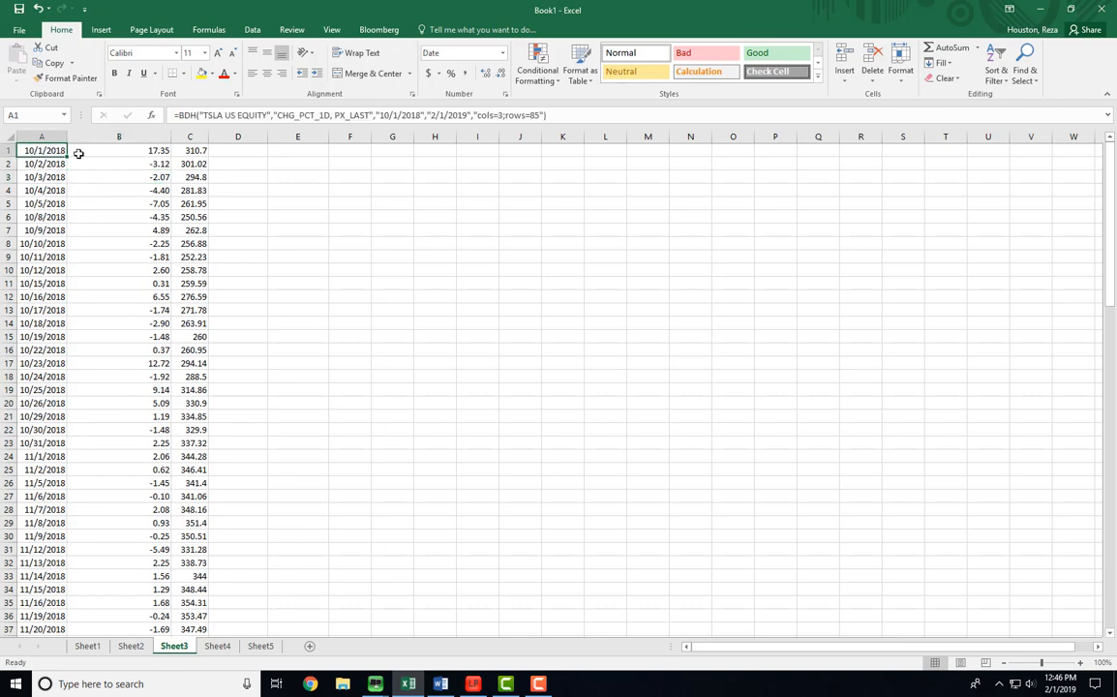
left_click(156, 151)
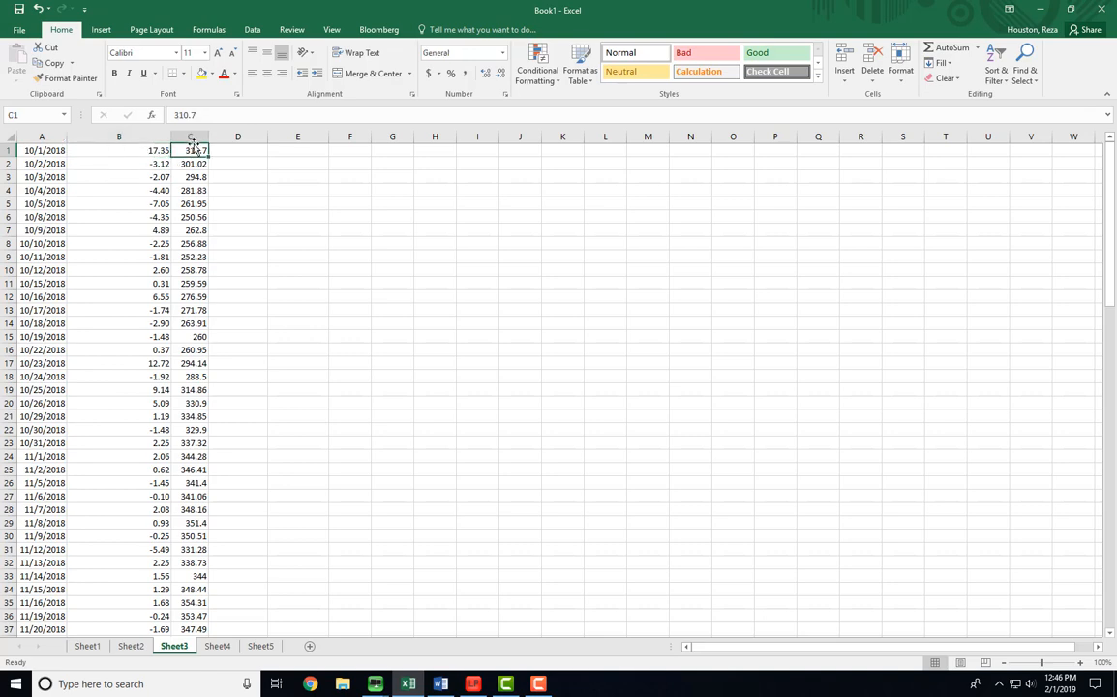
left_click(192, 139)
left_click(146, 138)
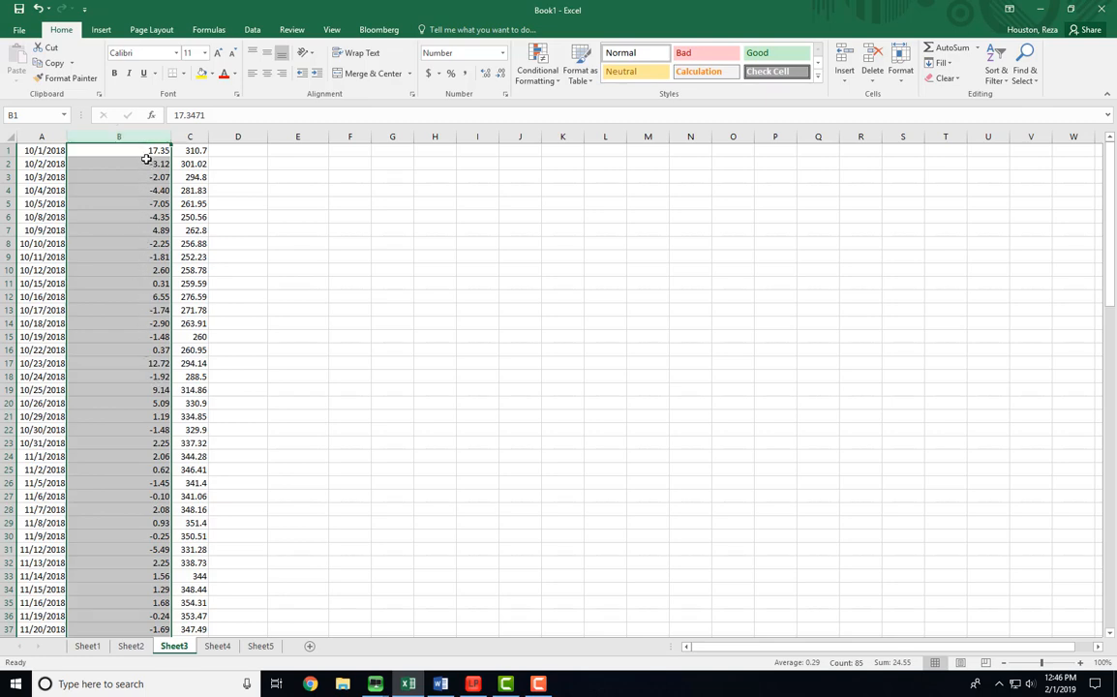
left_click(8, 150)
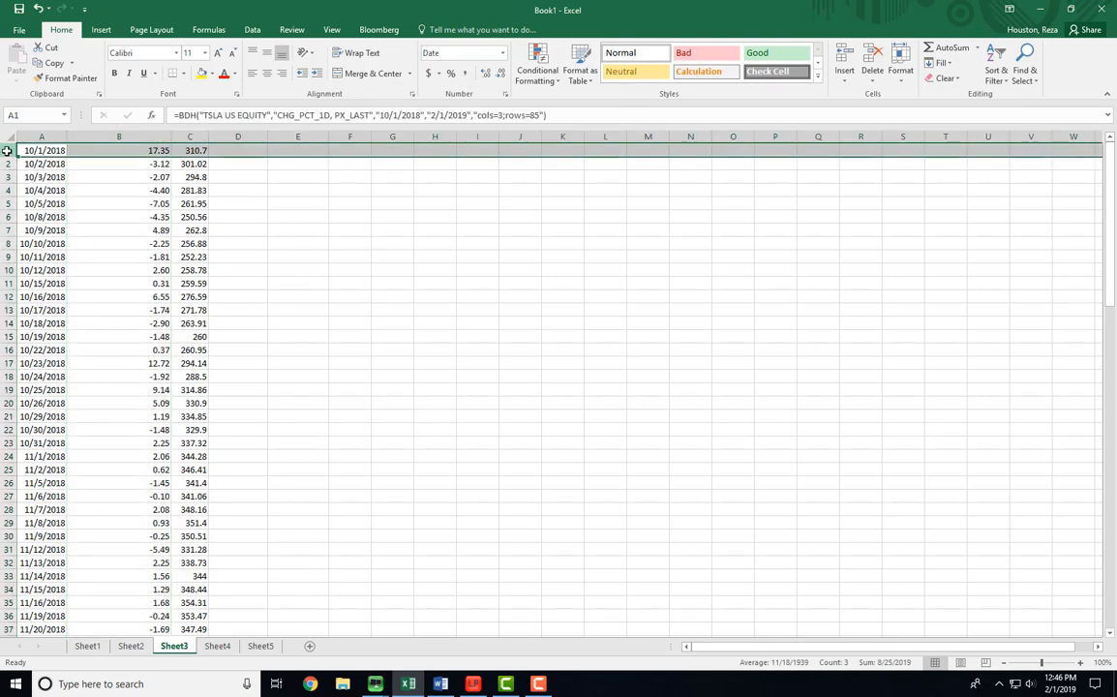
right_click(10, 152)
left_click(39, 244)
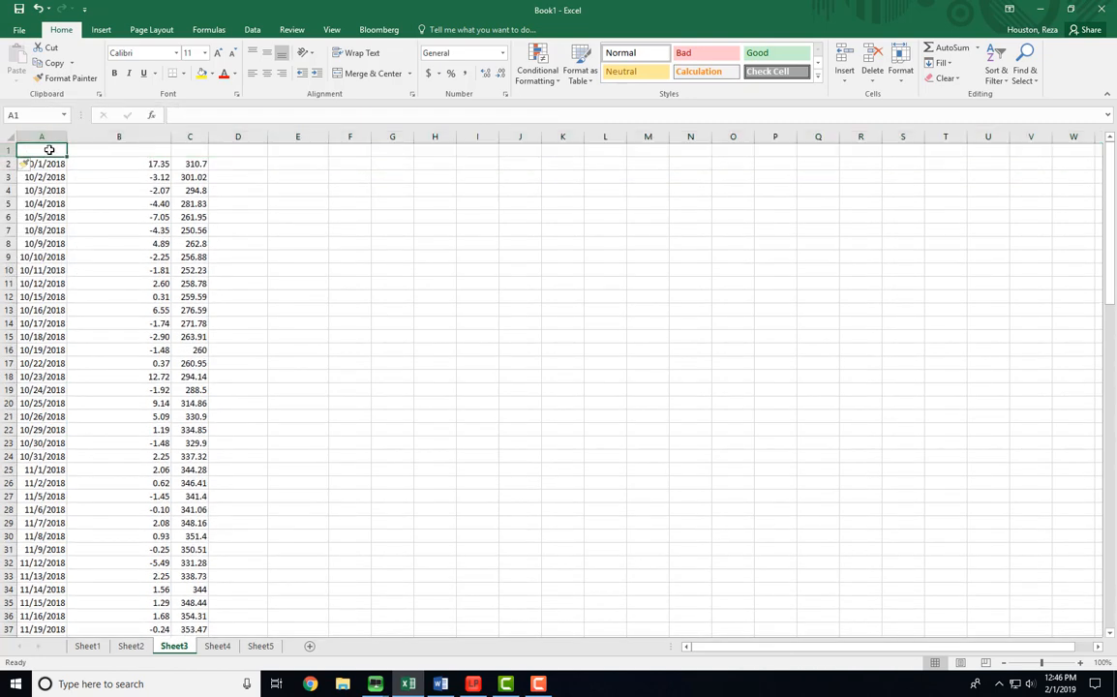
- Enter the column headings Date, return and Price last in cells A1 to C1
type("Dat")
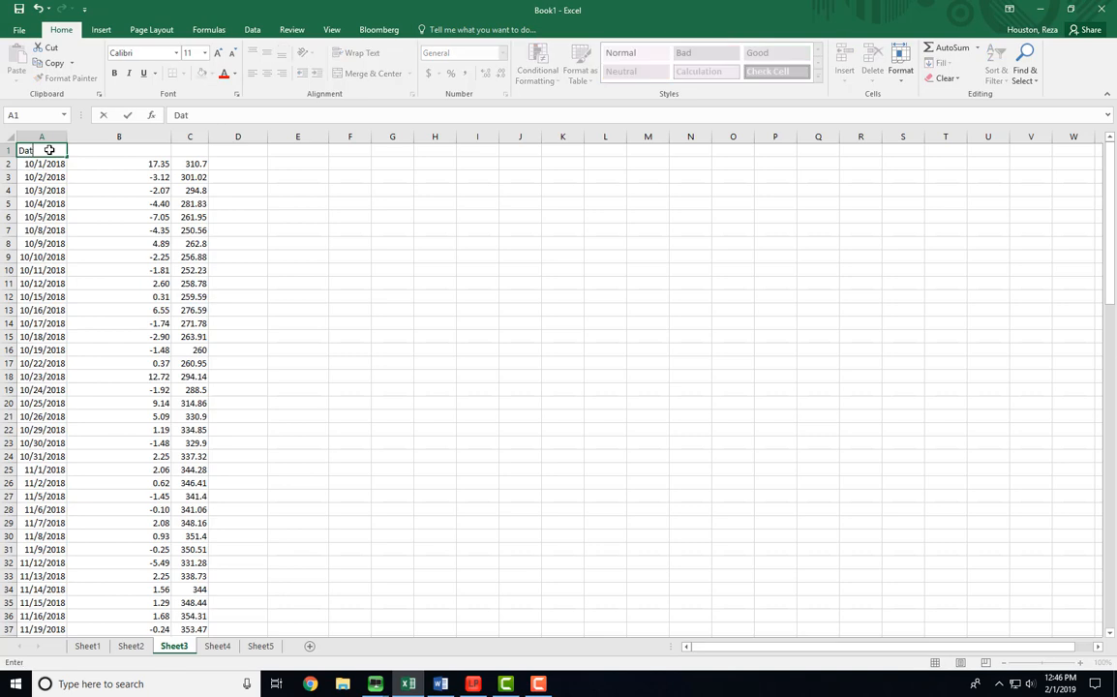
type("e")
key("Tab")
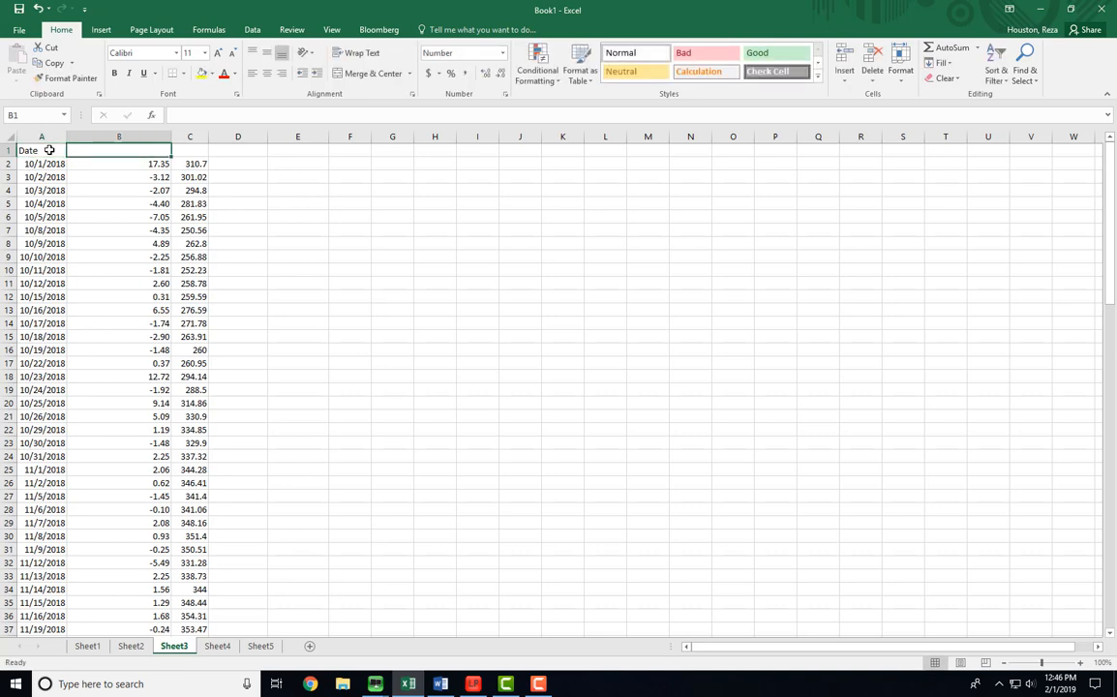
type("ch")
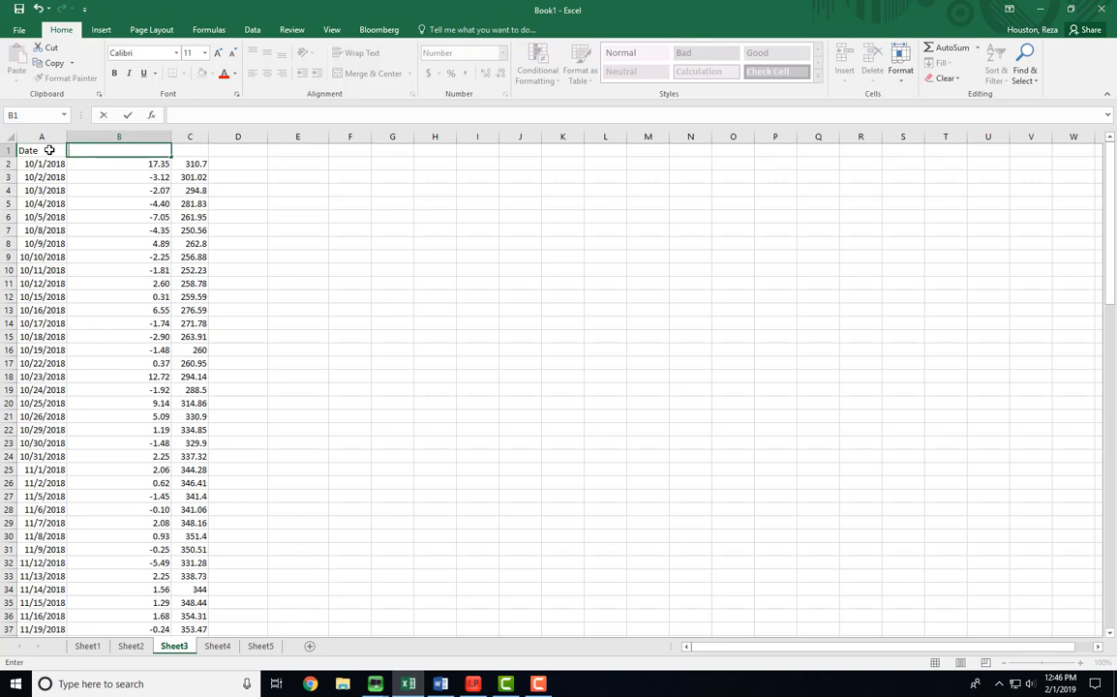
type("return")
key("Tab")
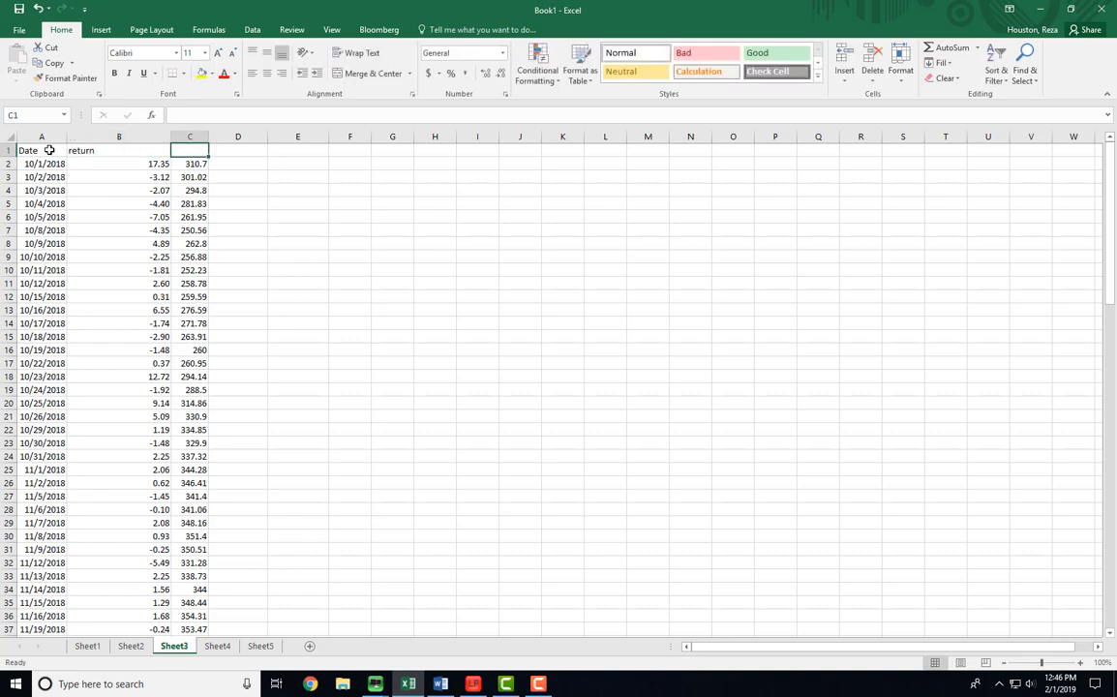
type("Price las")
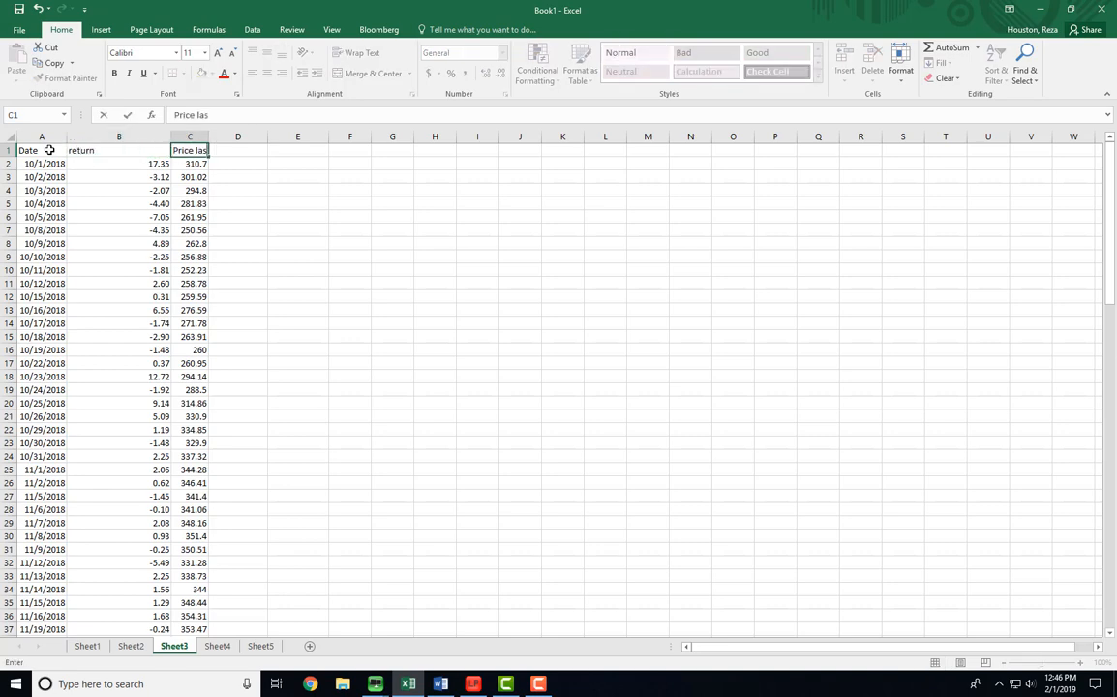
type("t")
left_click(49, 150)
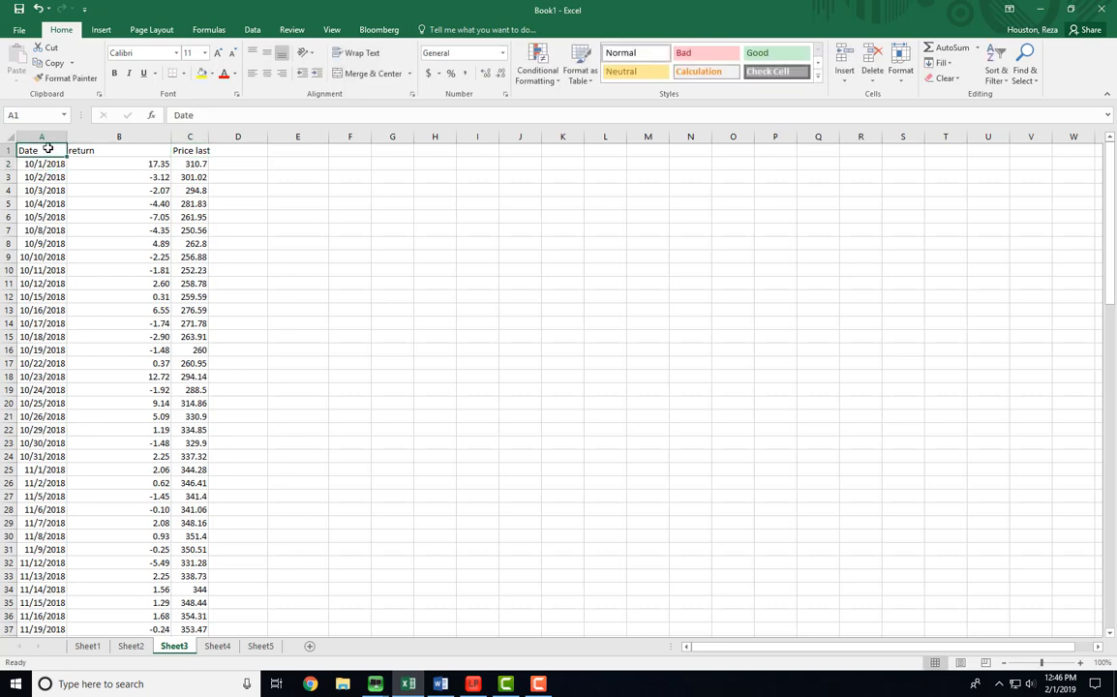
- Add filters to the header row A1:C1 and sort the data by Date from newest to oldest
left_click_drag(49, 150, 205, 150)
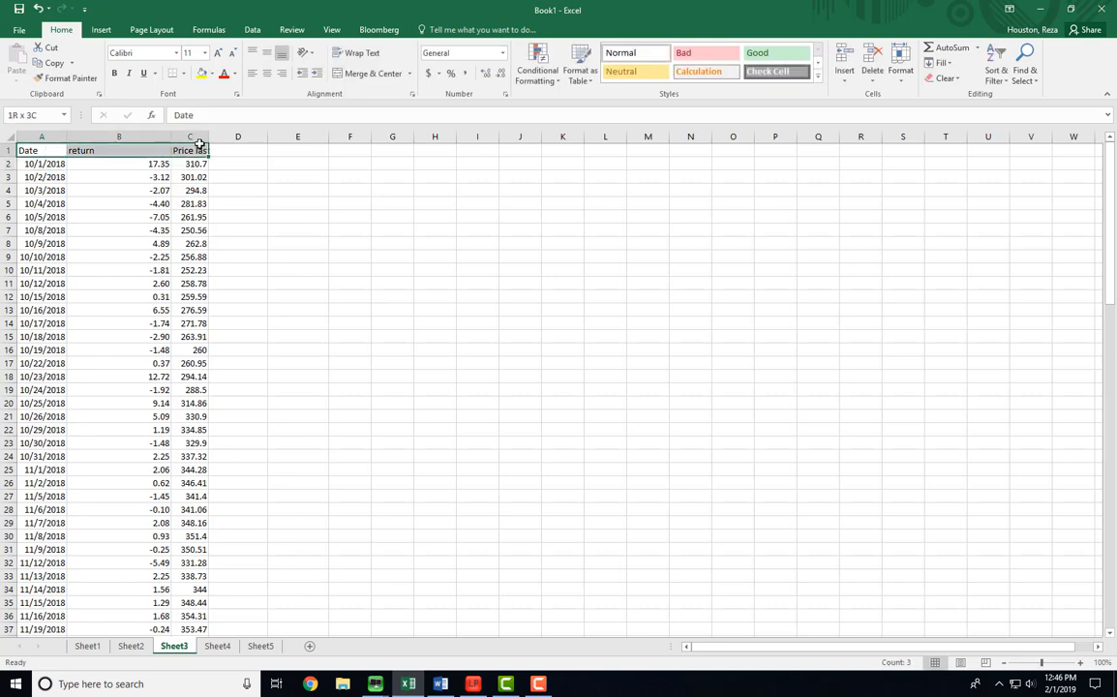
left_click(1007, 75)
left_click(999, 142)
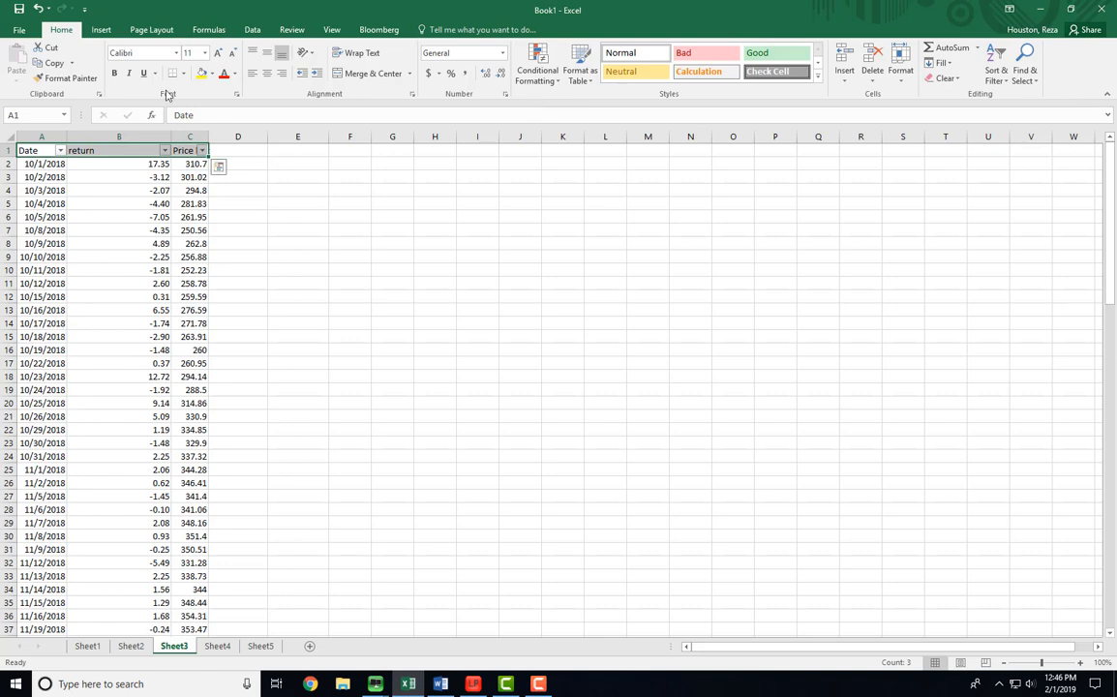
left_click(60, 150)
left_click(62, 181)
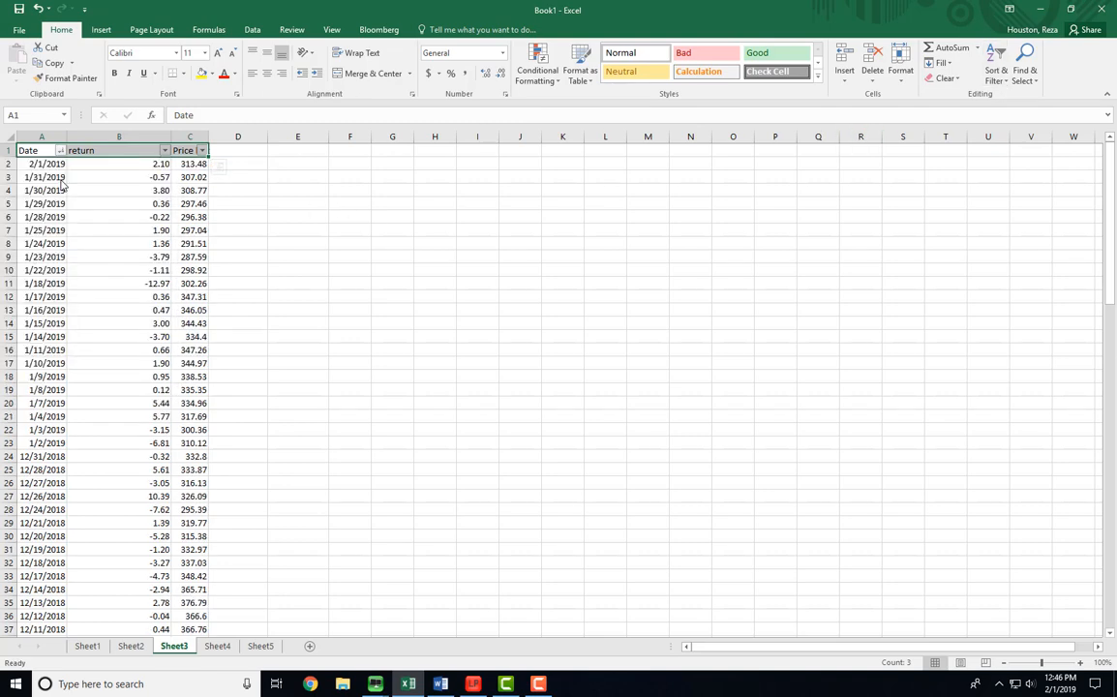
- Autofit column C so that its Price last heading fits
left_click(44, 166)
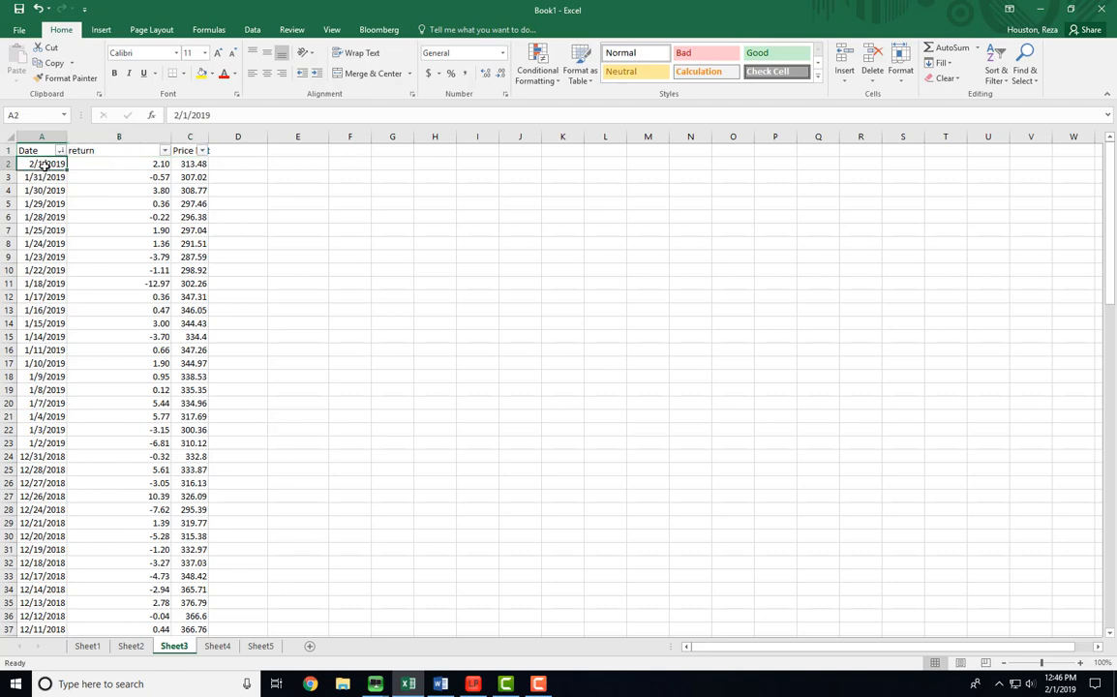
left_click(138, 166)
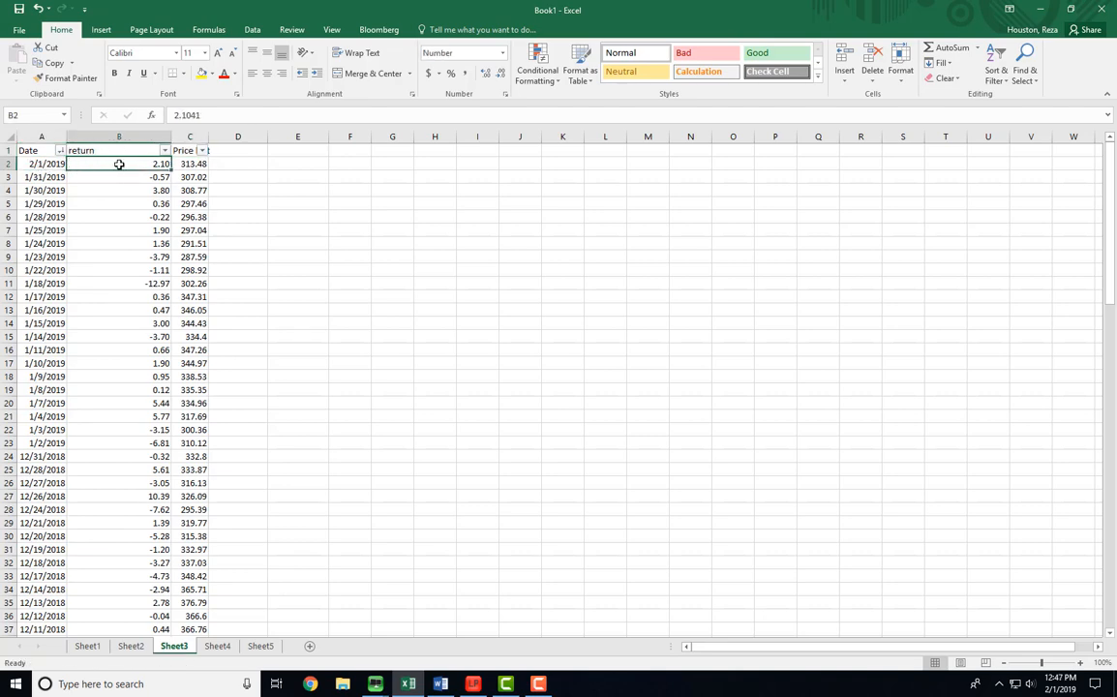
double_click(209, 136)
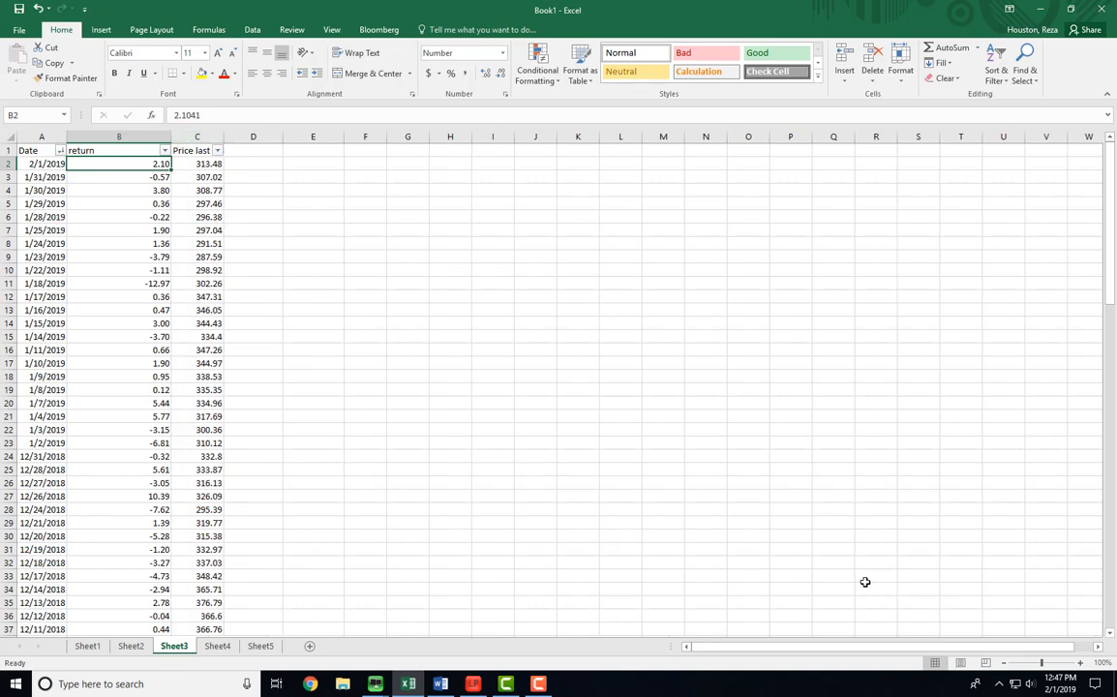
- Review the daily returns and last prices in the sorted Tesla price history
left_click(188, 163)
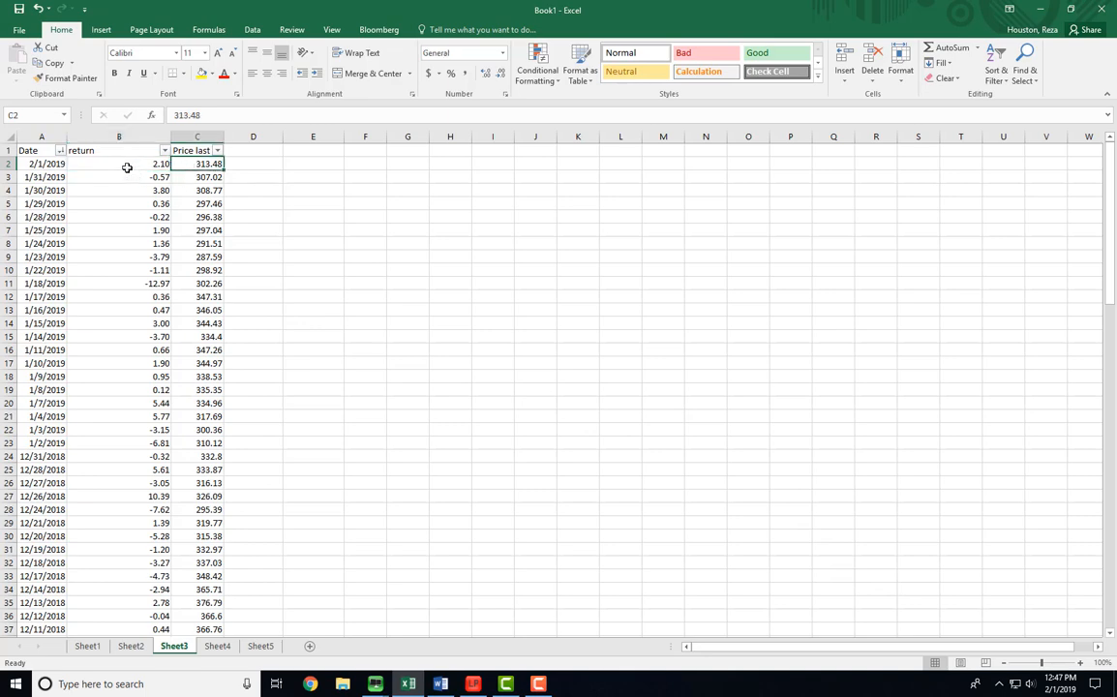
left_click_drag(127, 168, 117, 513)
left_click(112, 429)
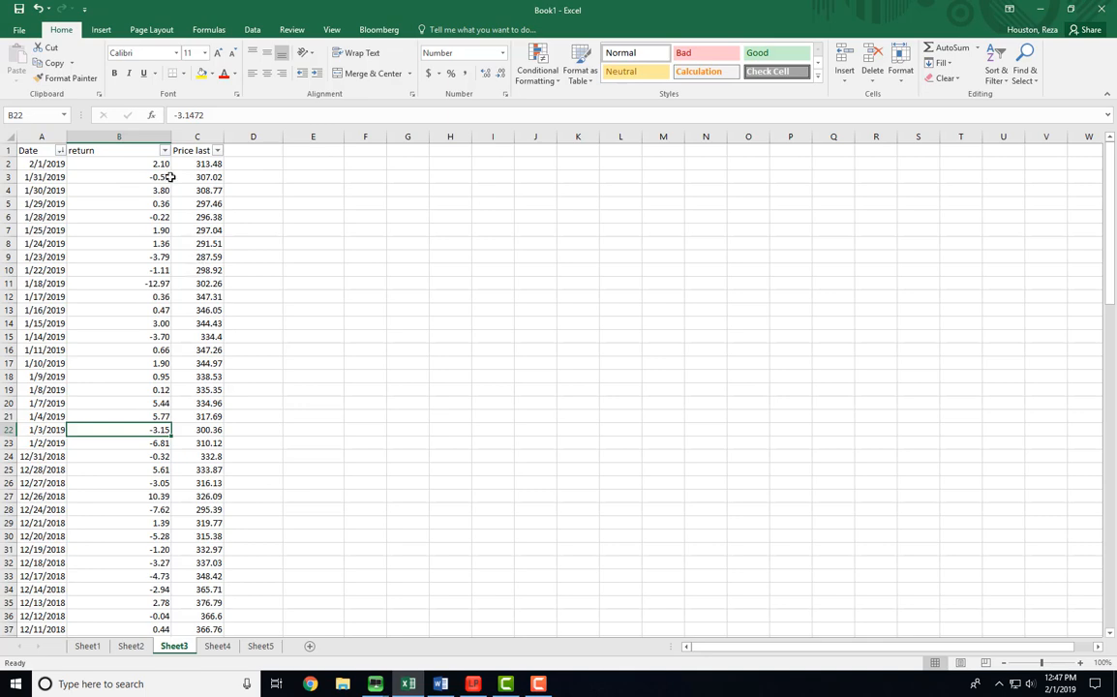
left_click(330, 228)
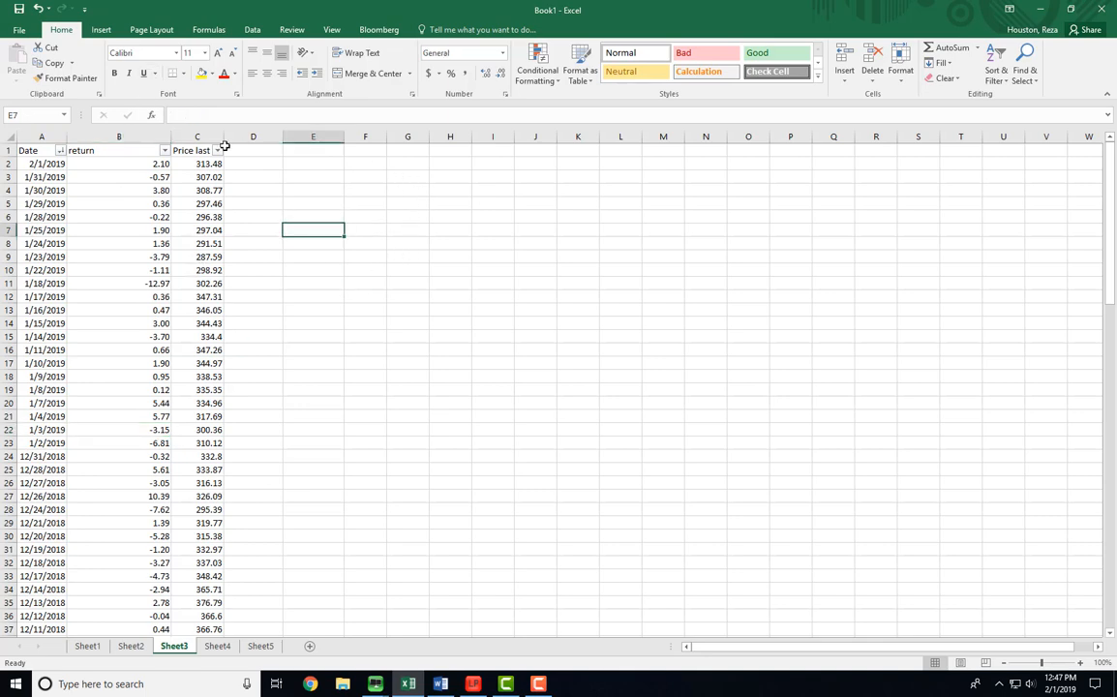
left_click(309, 179)
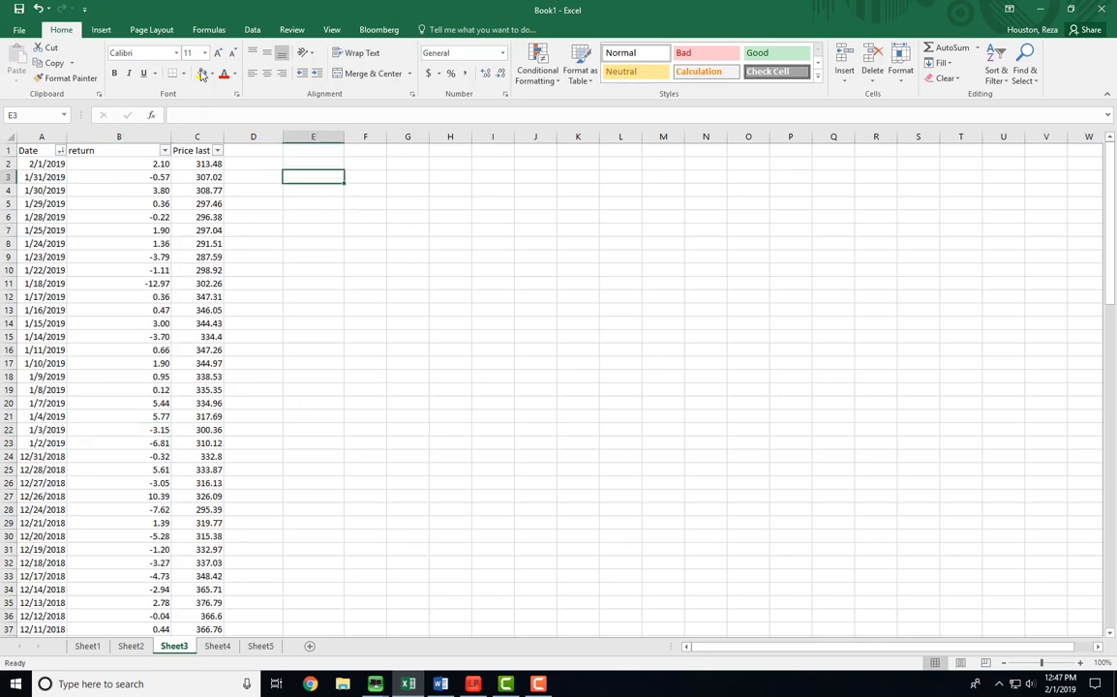
left_click(373, 29)
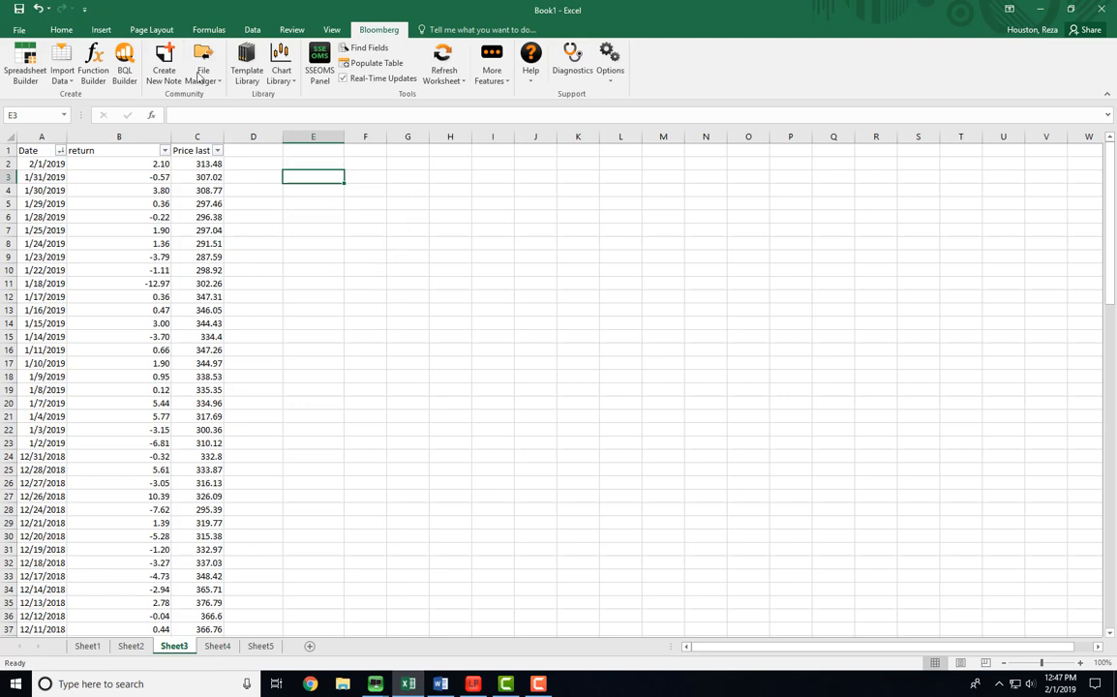
- Insert a BDP formula in E3 that returns the CHG_PCT_1D field for TSLA US EQUITY
left_click(94, 71)
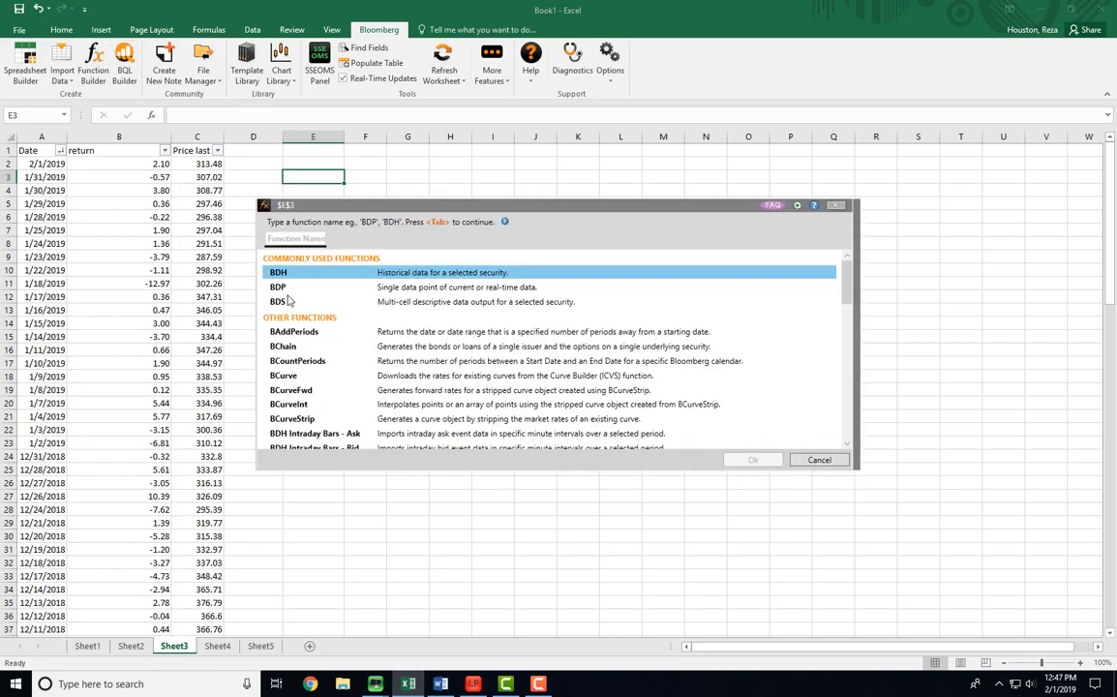
double_click(279, 288)
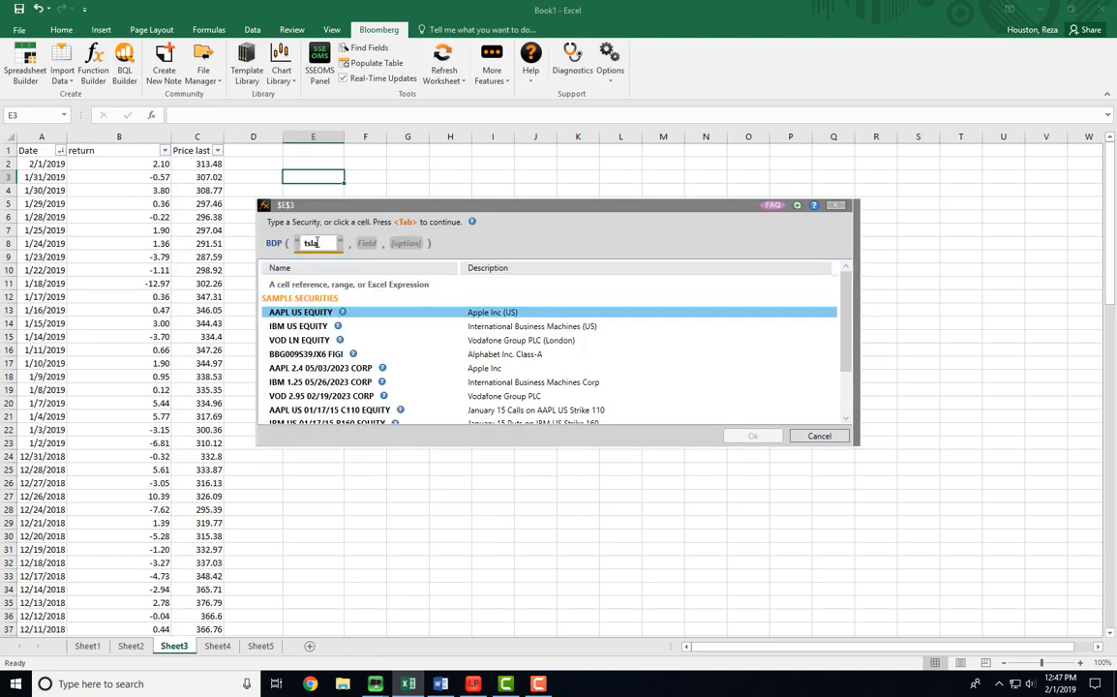
double_click(312, 299)
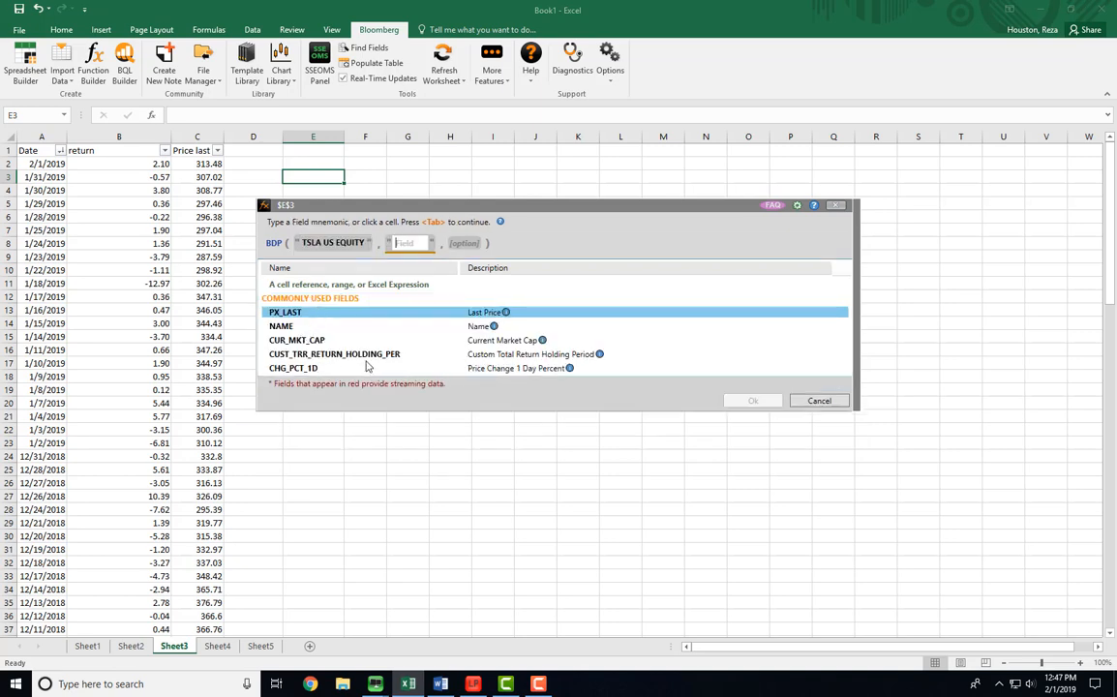
double_click(307, 368)
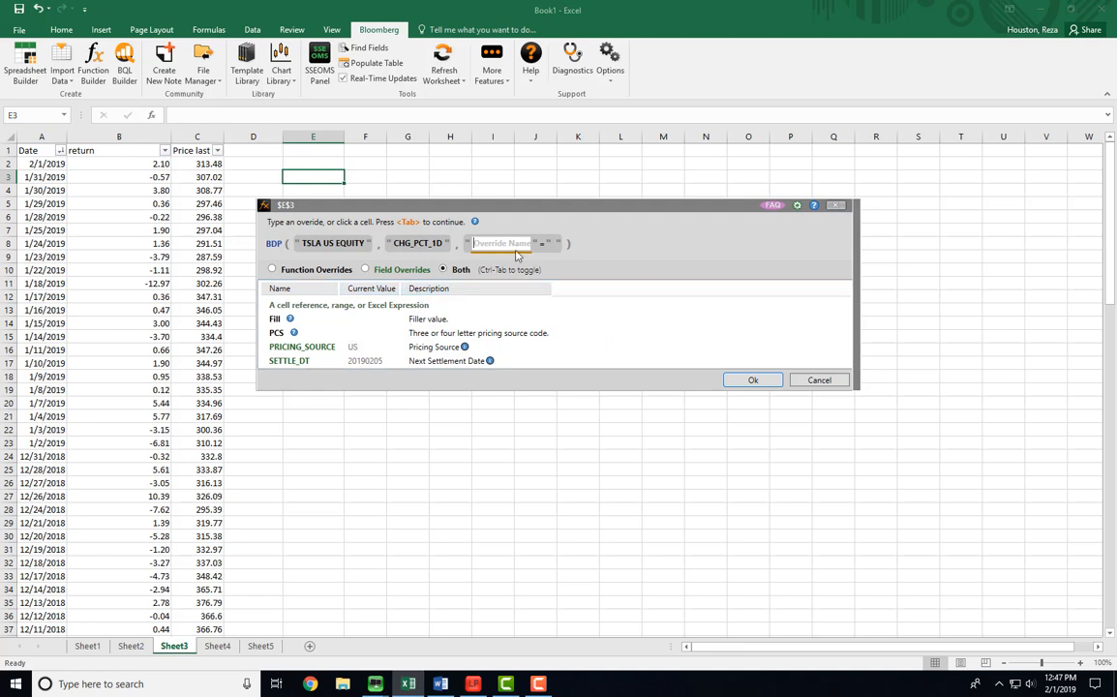
left_click(753, 381)
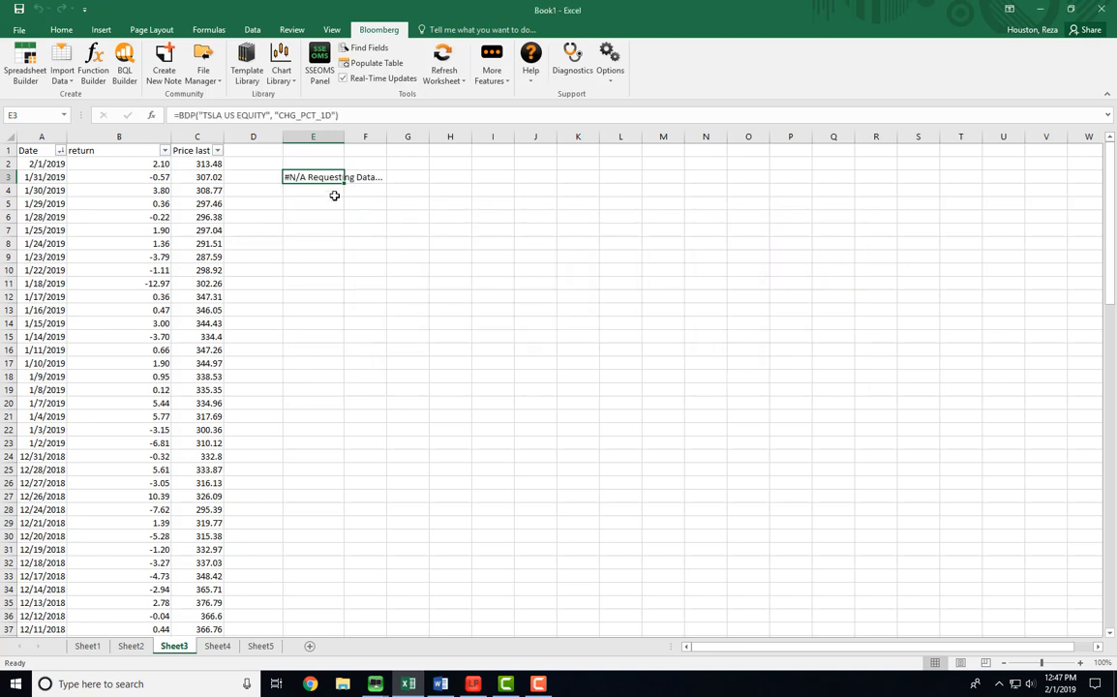
- Inspect the BDP formula in E3 and compare its result with the most recent daily return in B2
double_click(332, 178)
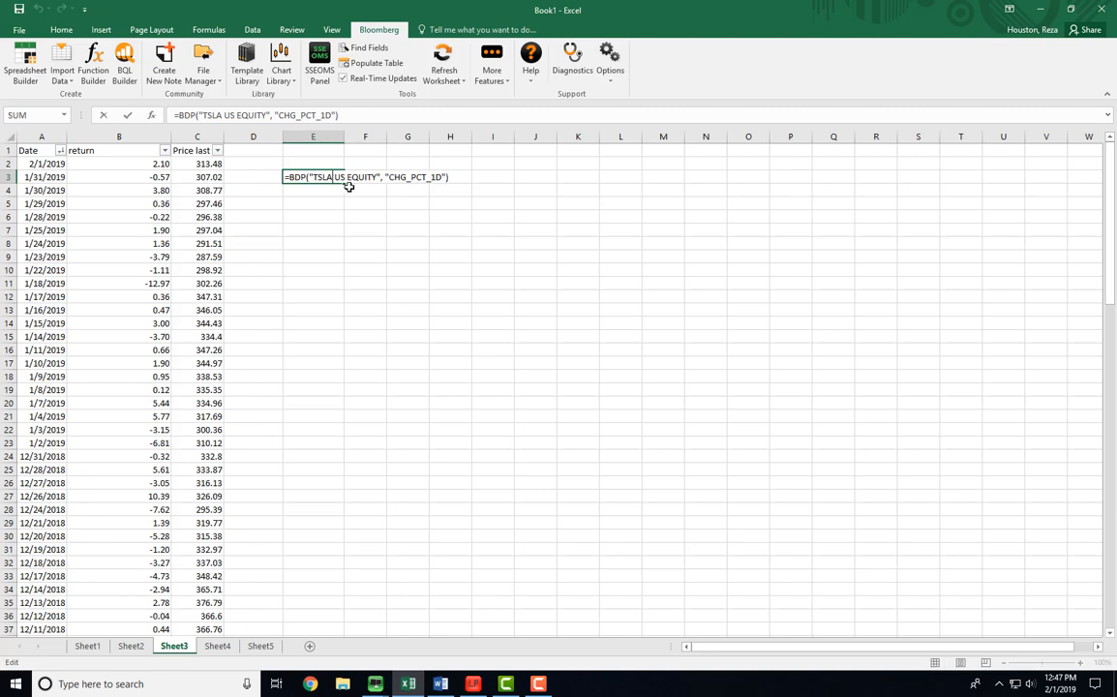
left_click(321, 187)
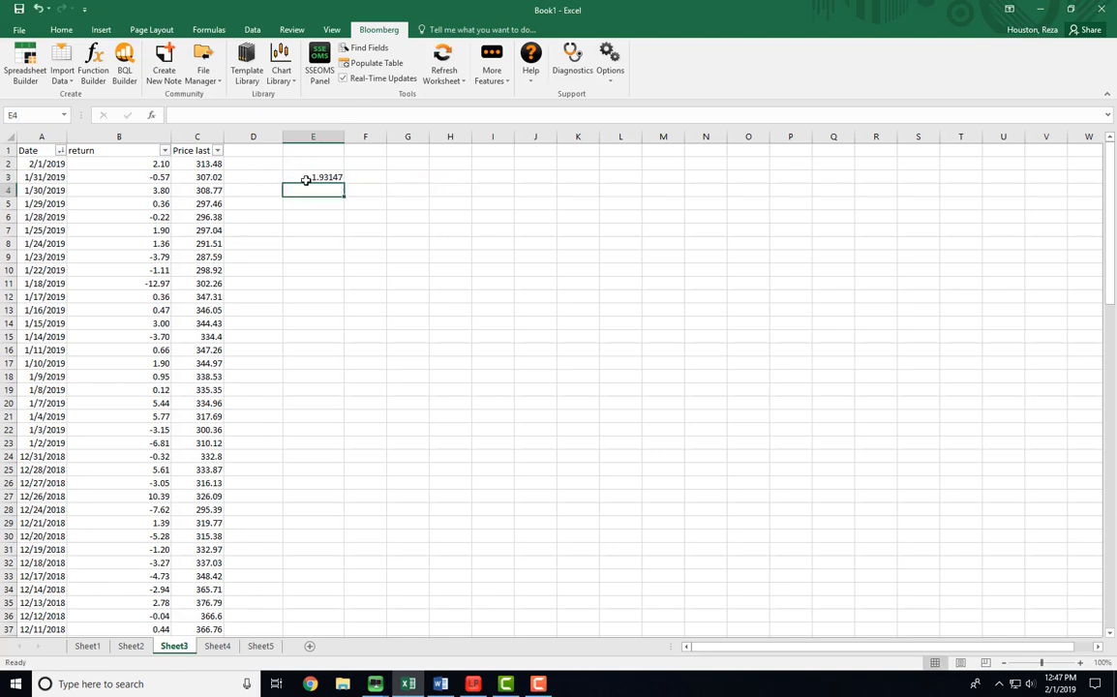
left_click(141, 162)
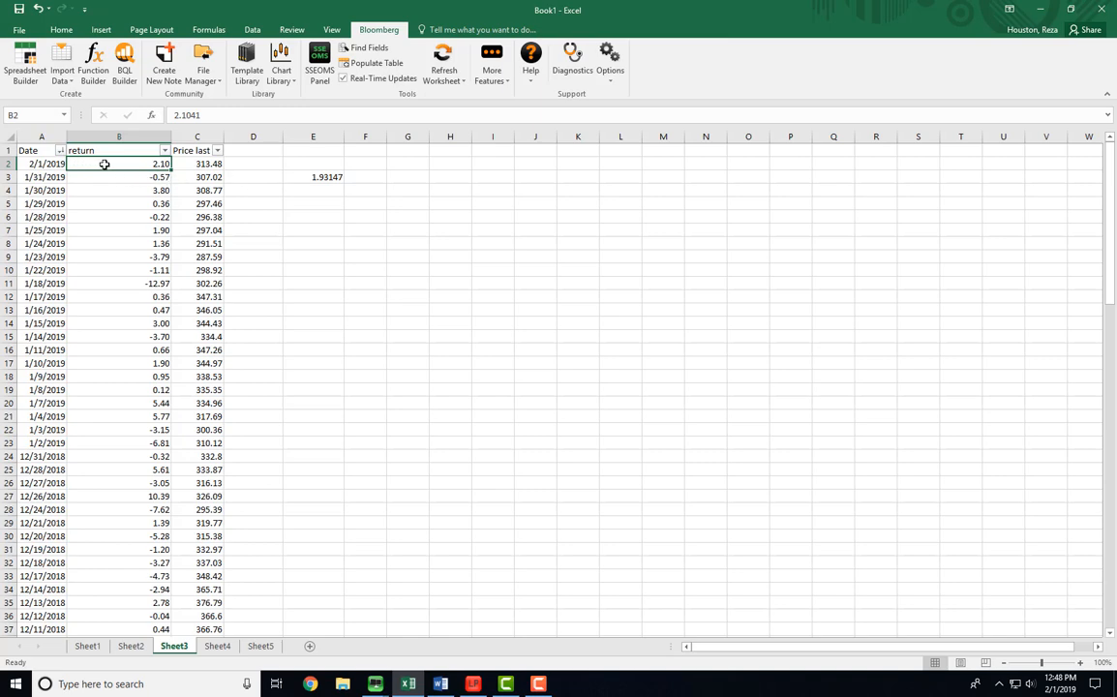
left_click(297, 177, "ctrl")
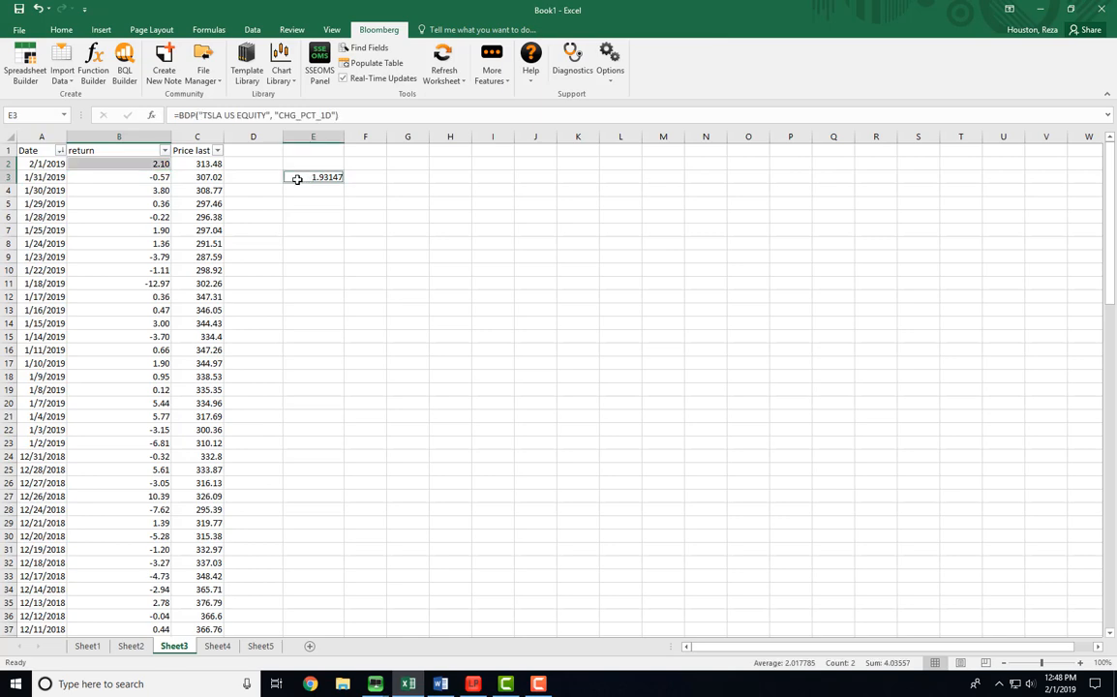
- Browse the full list of available Bloomberg functions from E7 and close it without inserting one
left_click(312, 230)
left_click(90, 69)
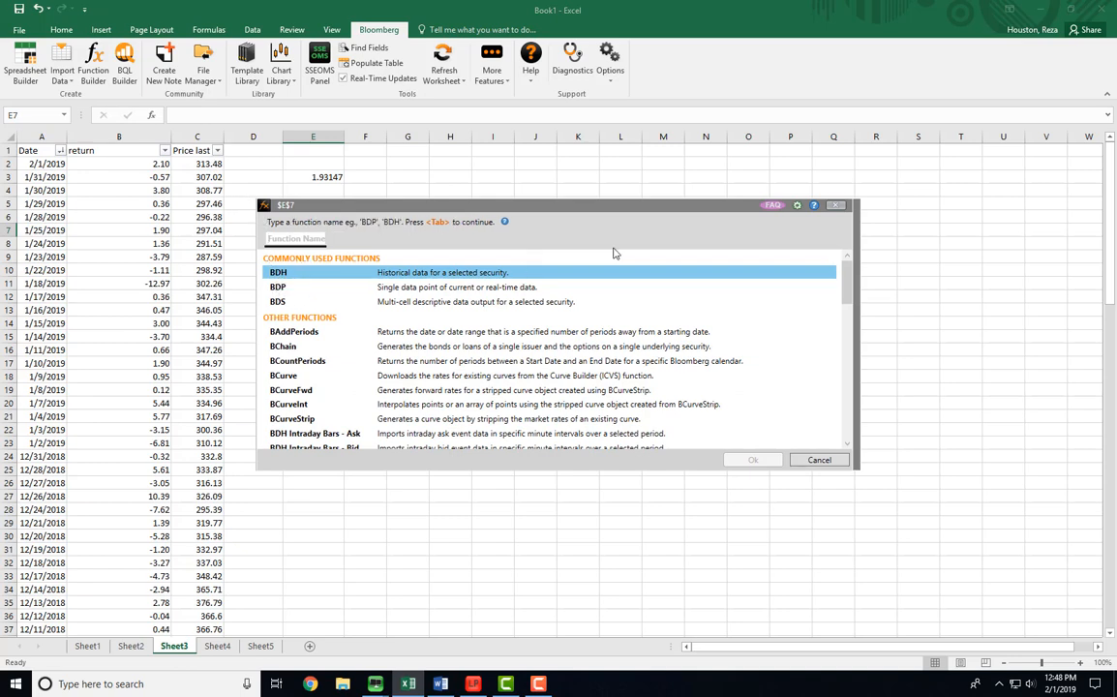
scroll(663, 363, "down", 15)
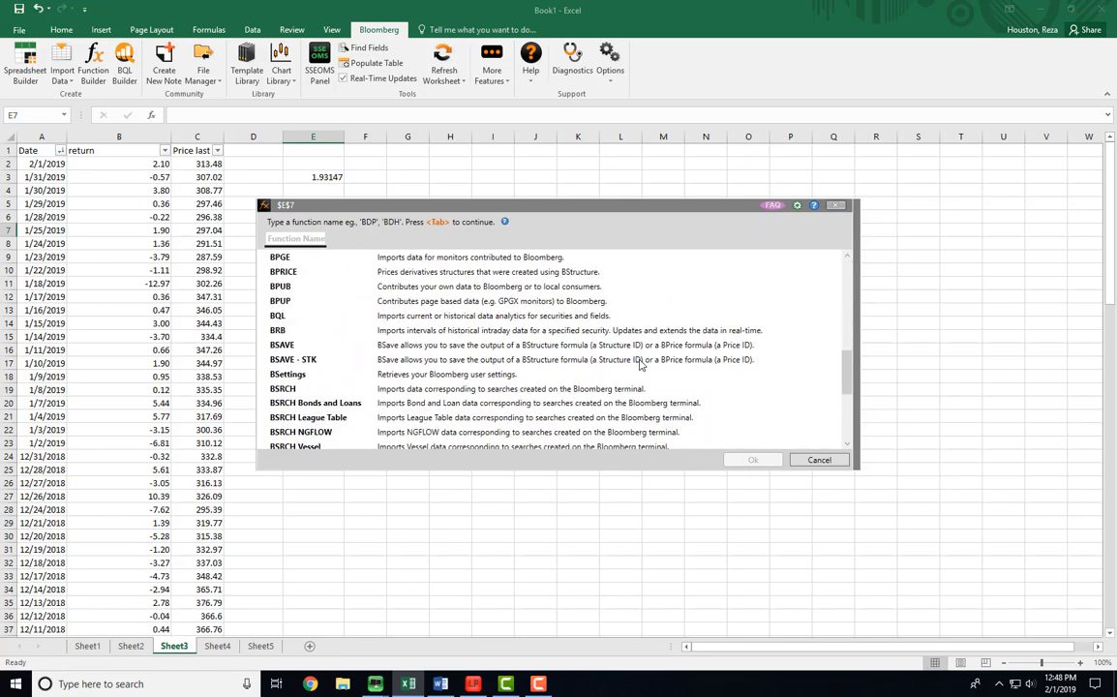
scroll(319, 291, "up", 12)
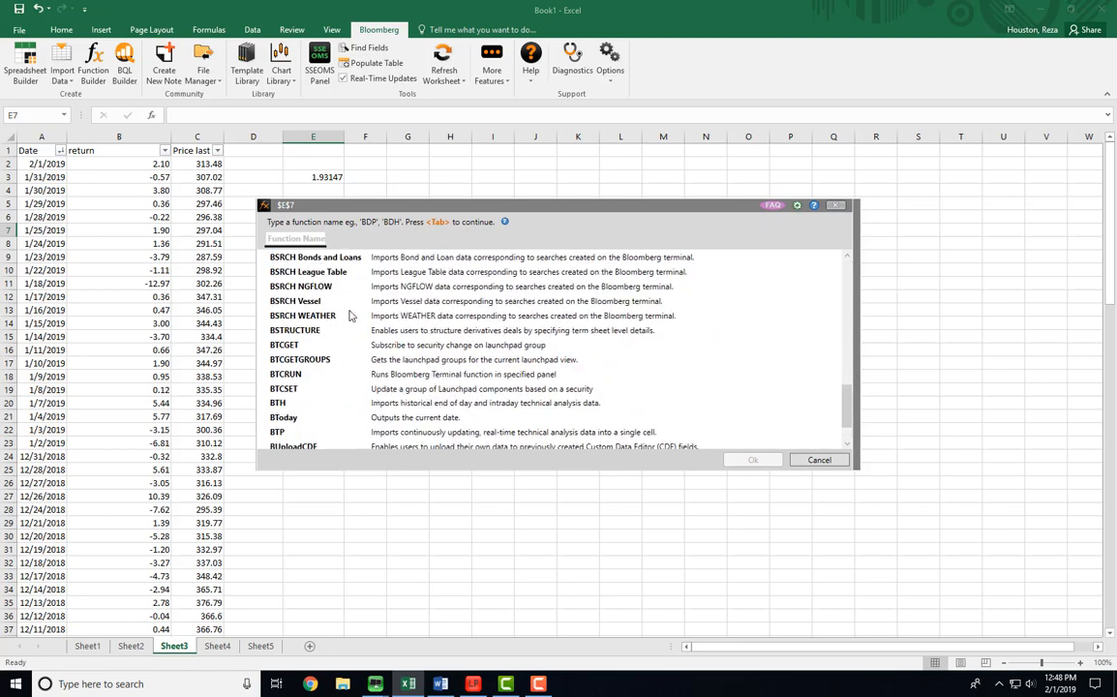
scroll(368, 308, "up", 2)
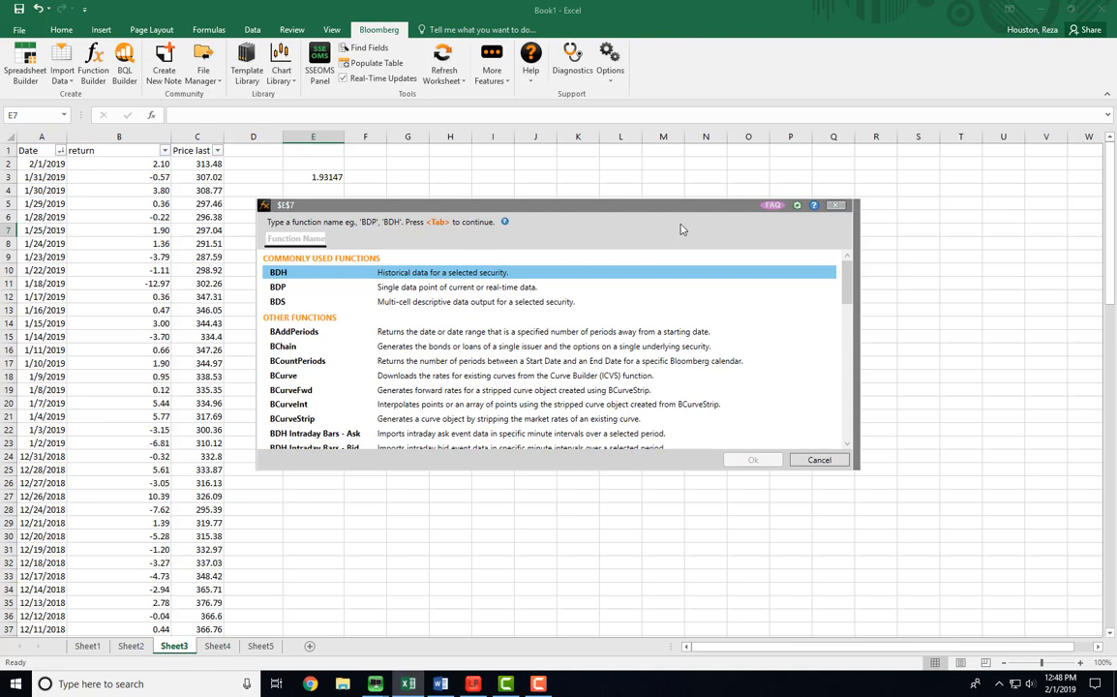
left_click(838, 209)
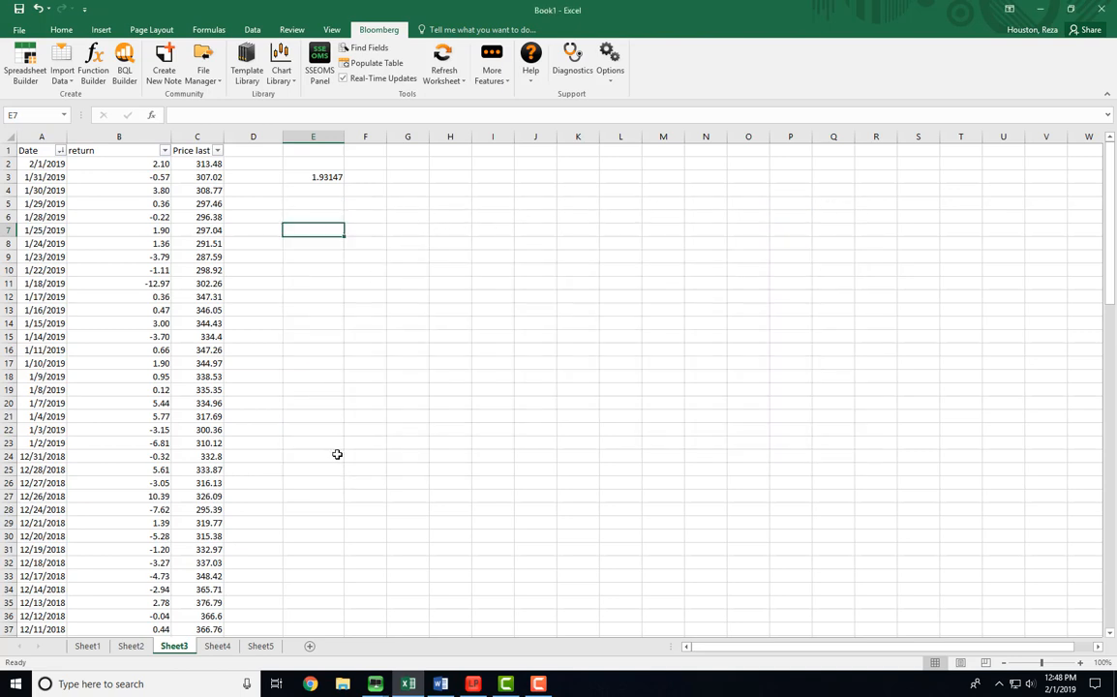
left_click(256, 441)
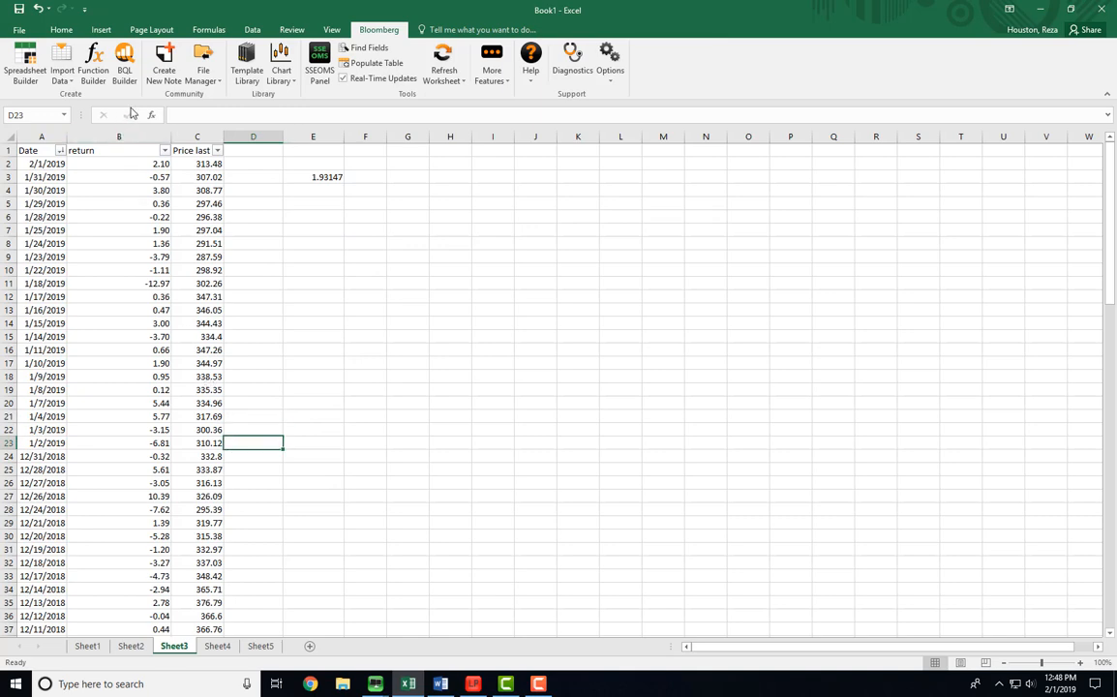
- On Sheet2, start a BQL query in E4 with TSLA US Equity, F US Equity and AAPL US Equity as its universe
left_click(133, 646)
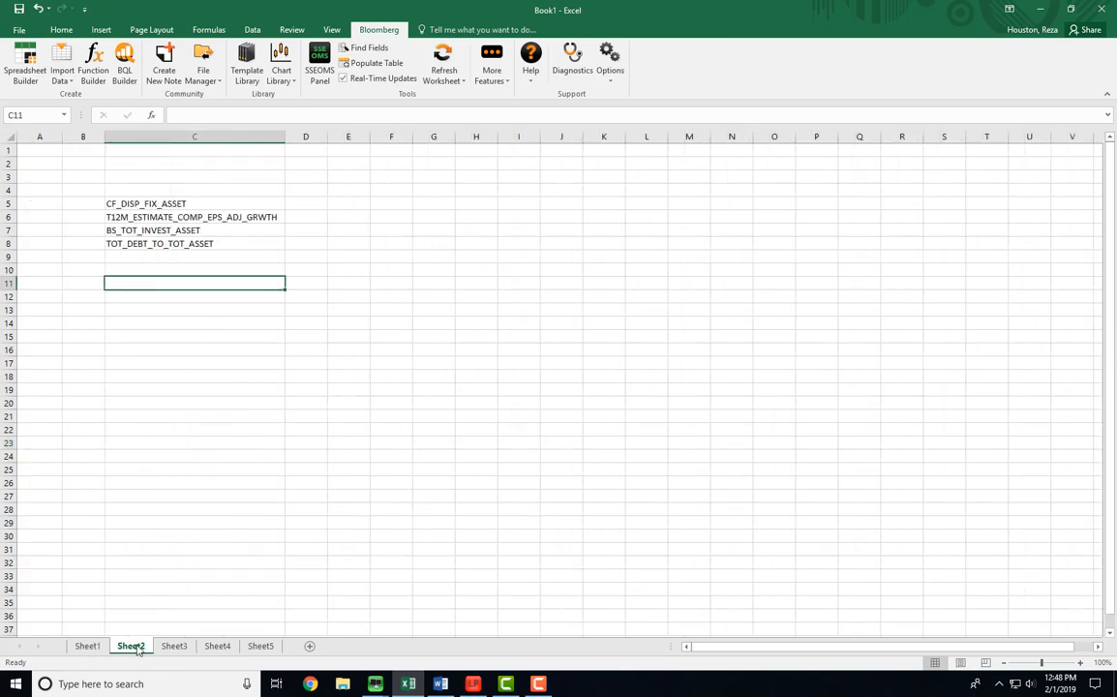
left_click(364, 186)
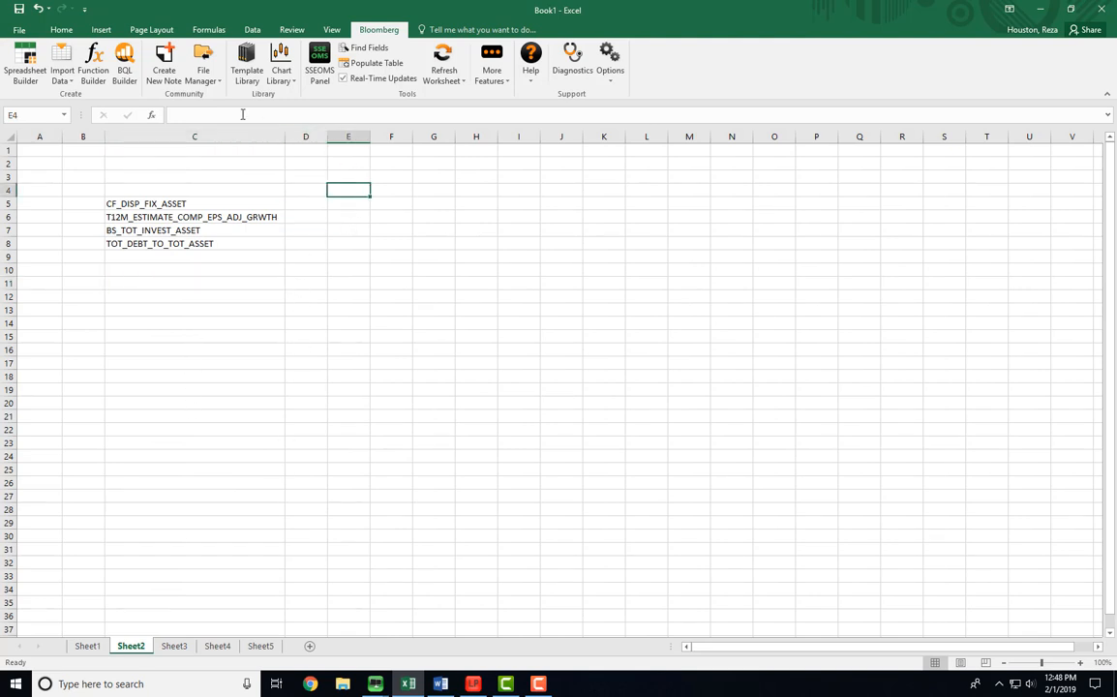
left_click(125, 73)
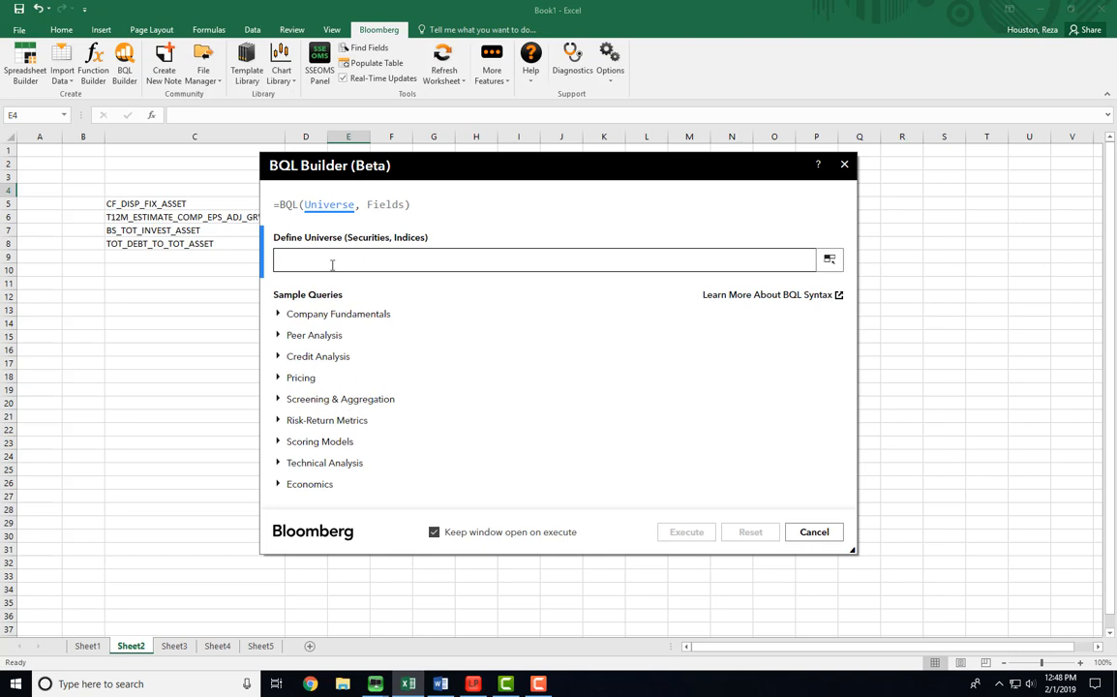
type("sla")
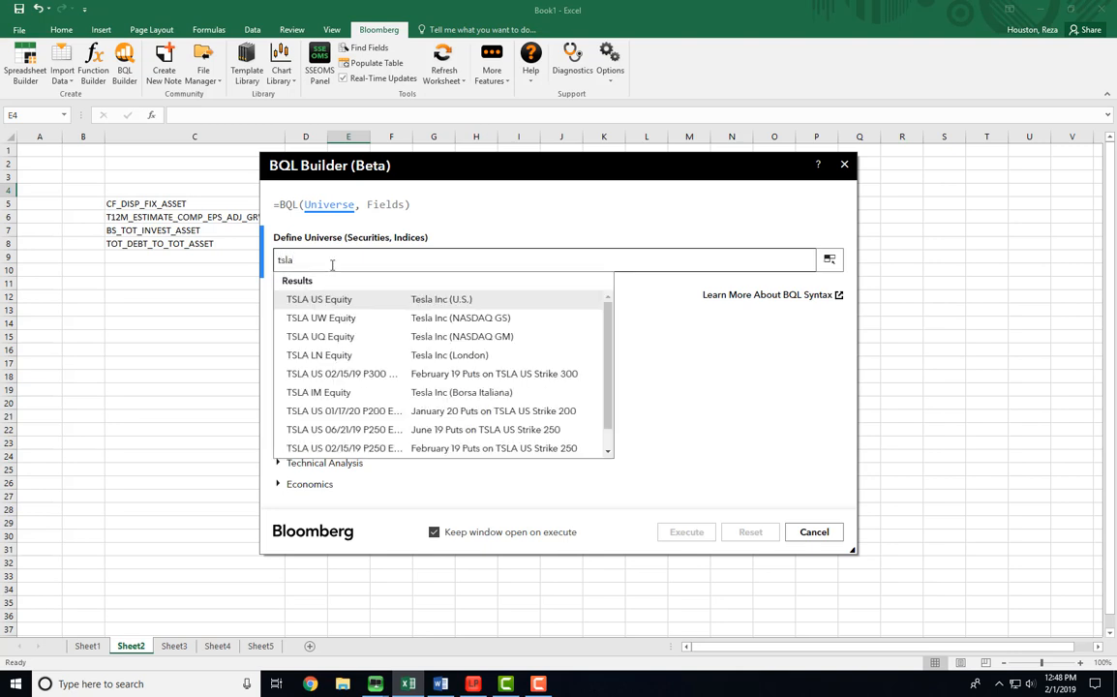
left_click(324, 301)
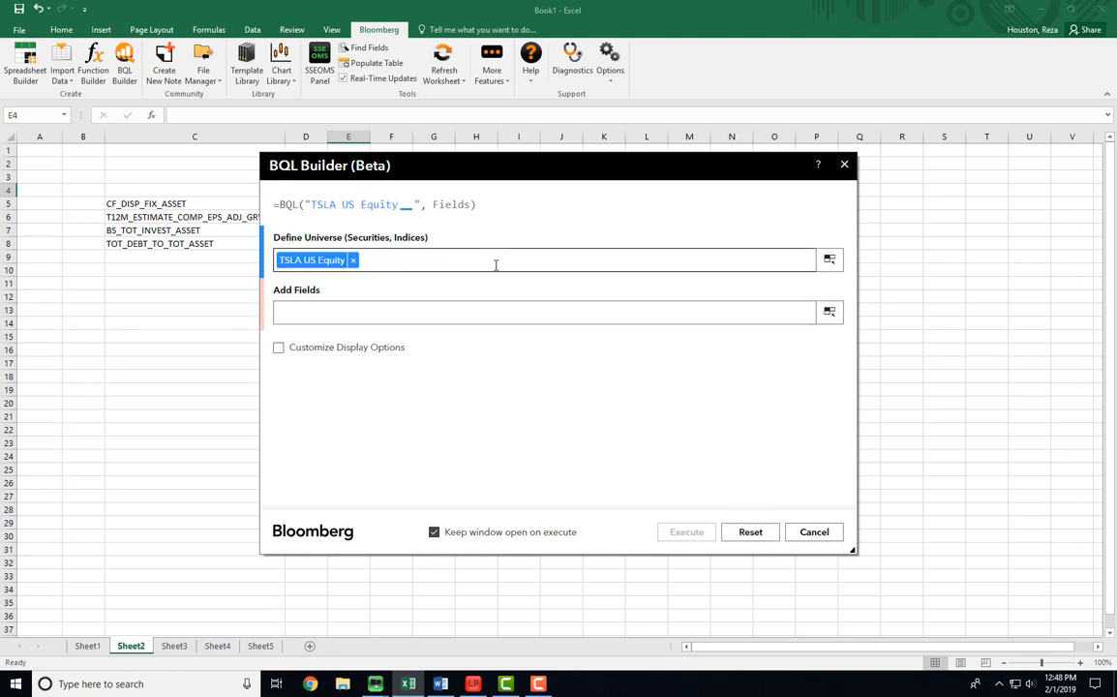
type("fa")
key("BackSpace")
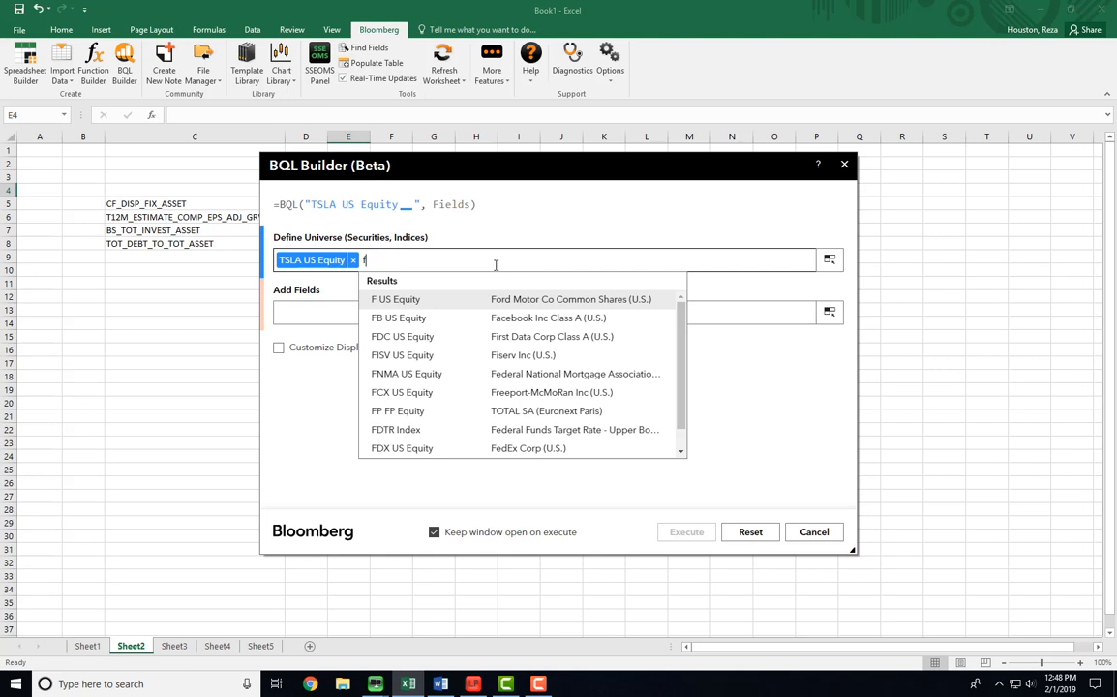
left_click(401, 295)
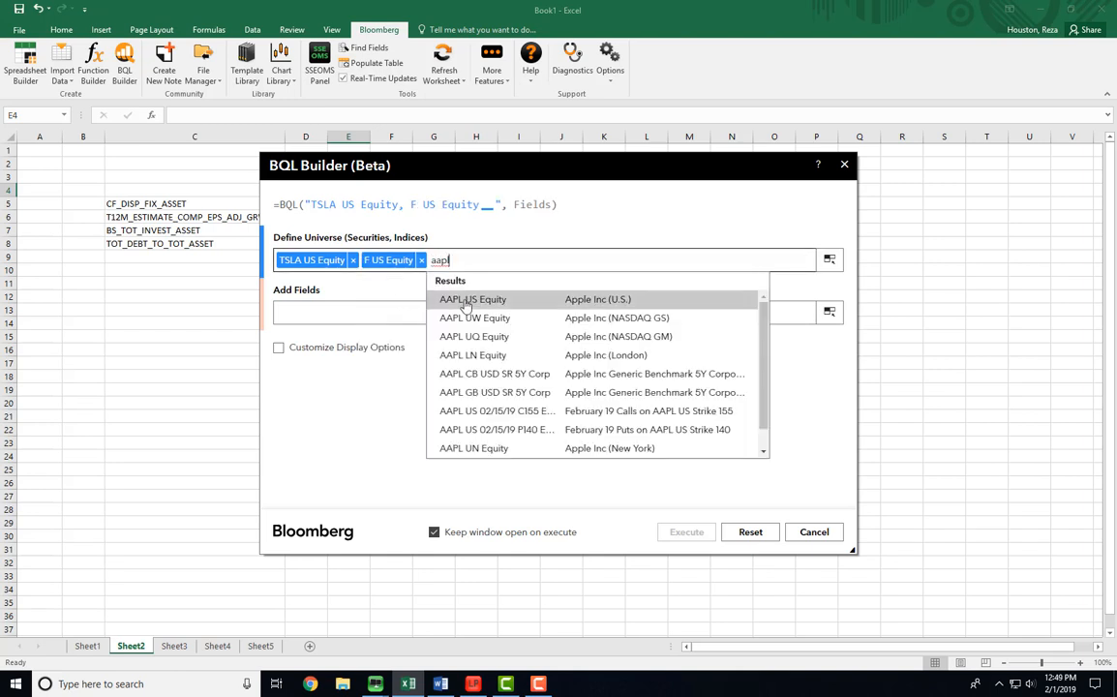
left_click(460, 301)
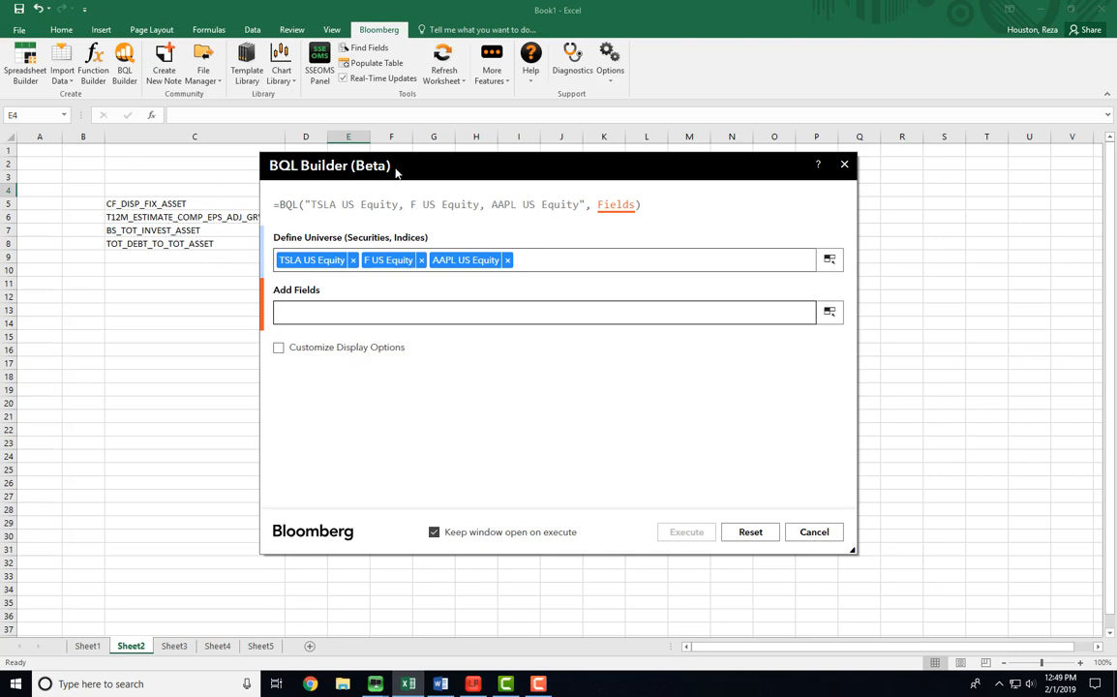
- Try to run the BQL query with the field names in C5:C8 as its fields
left_click_drag(488, 170, 572, 160)
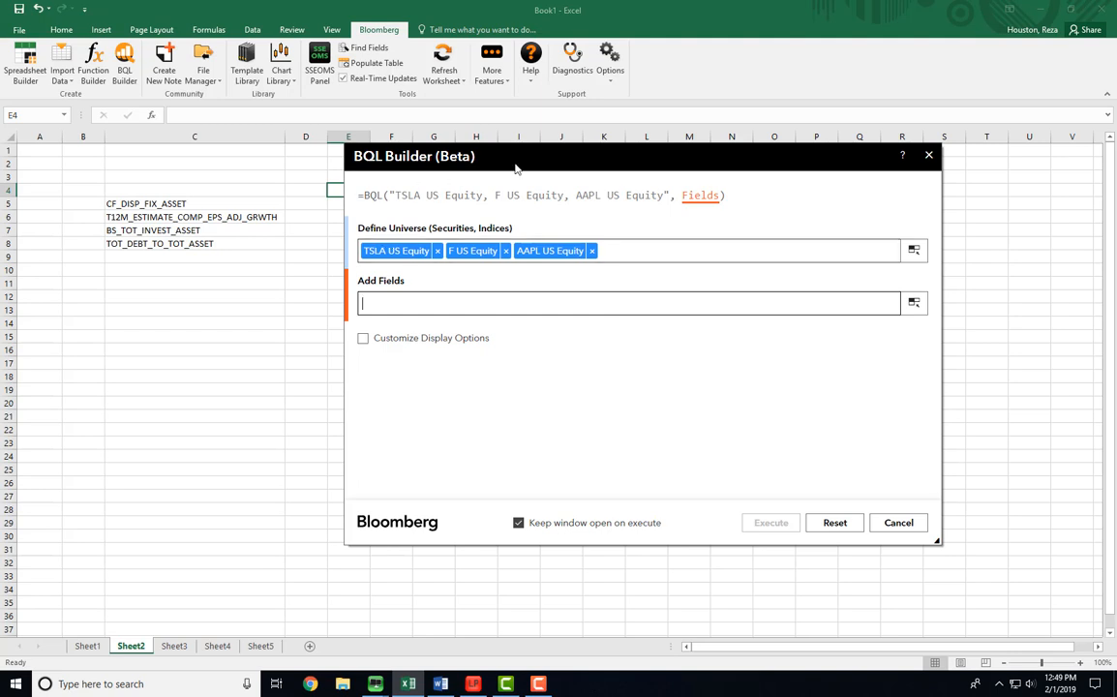
left_click_drag(539, 160, 690, 151)
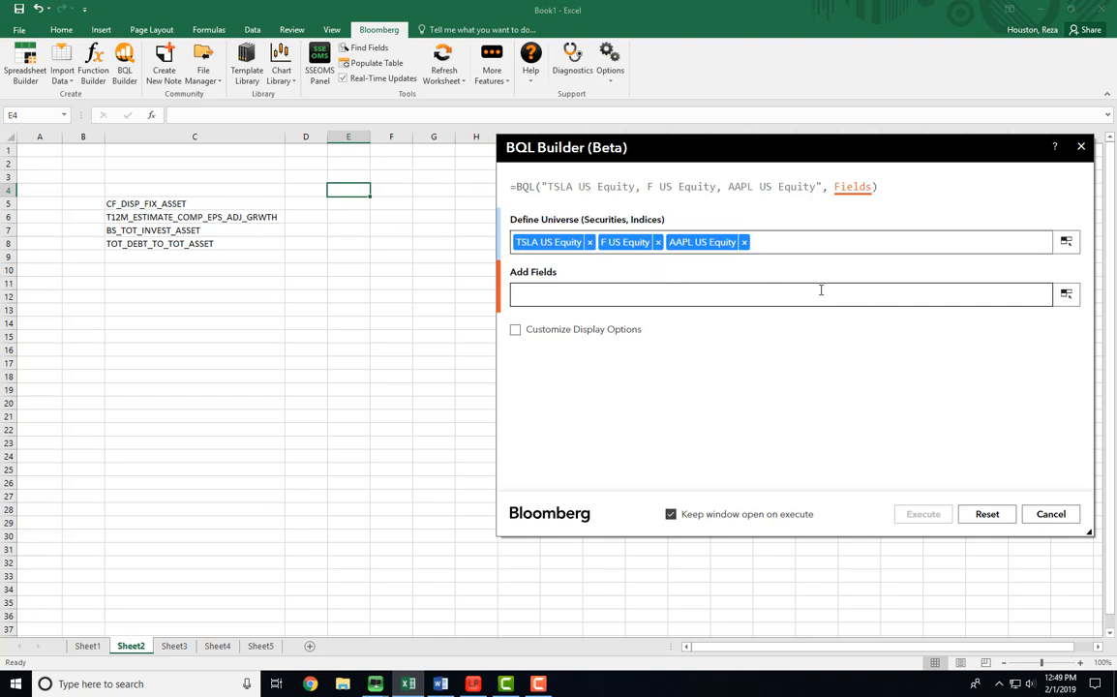
left_click(1065, 293)
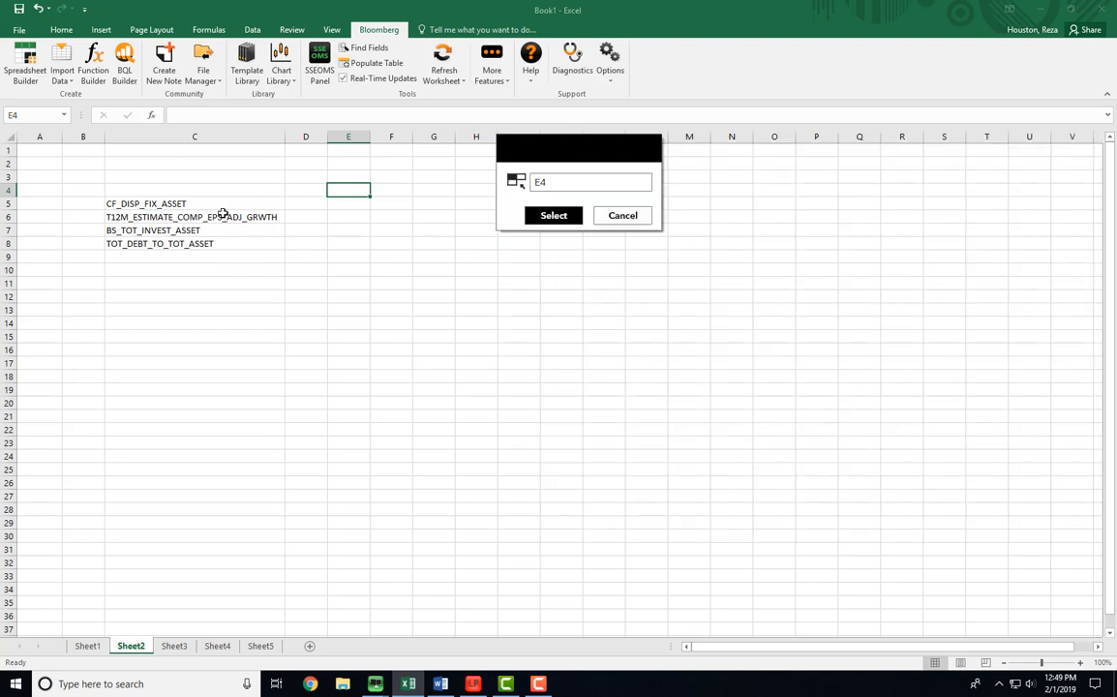
left_click_drag(219, 202, 219, 244)
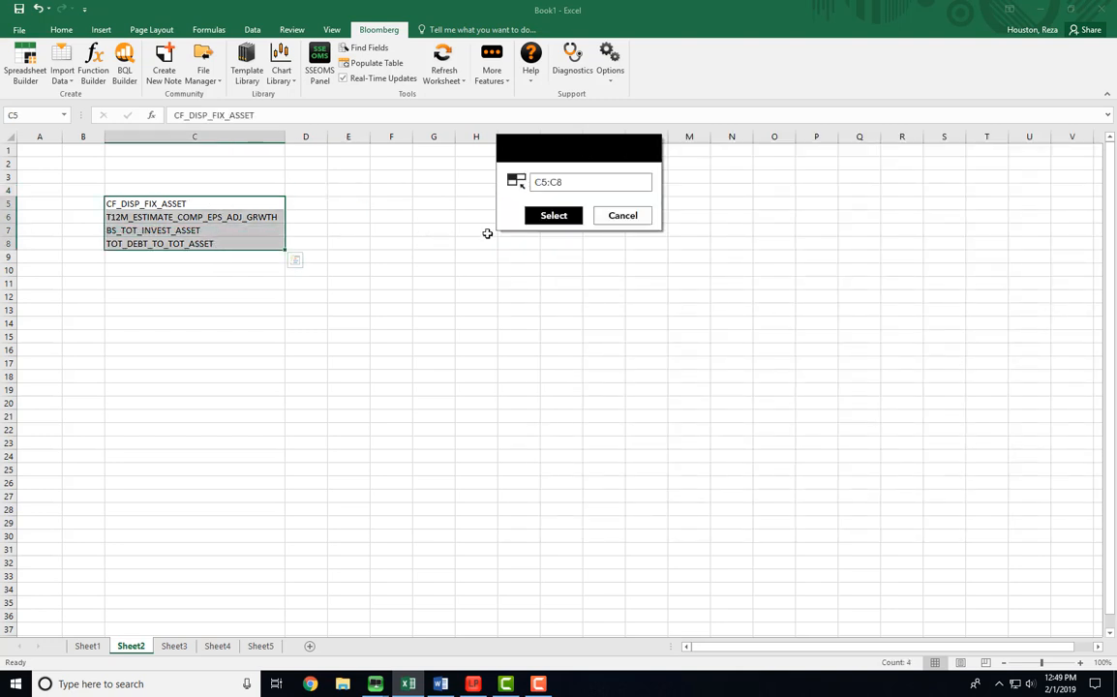
left_click(553, 216)
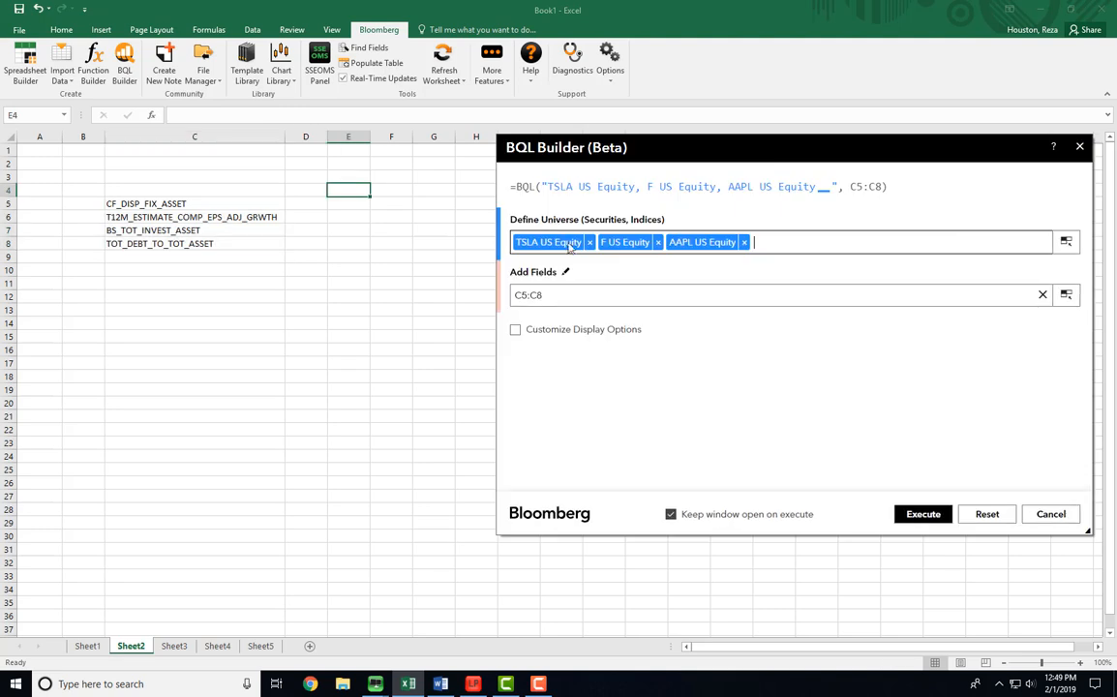
left_click(935, 515)
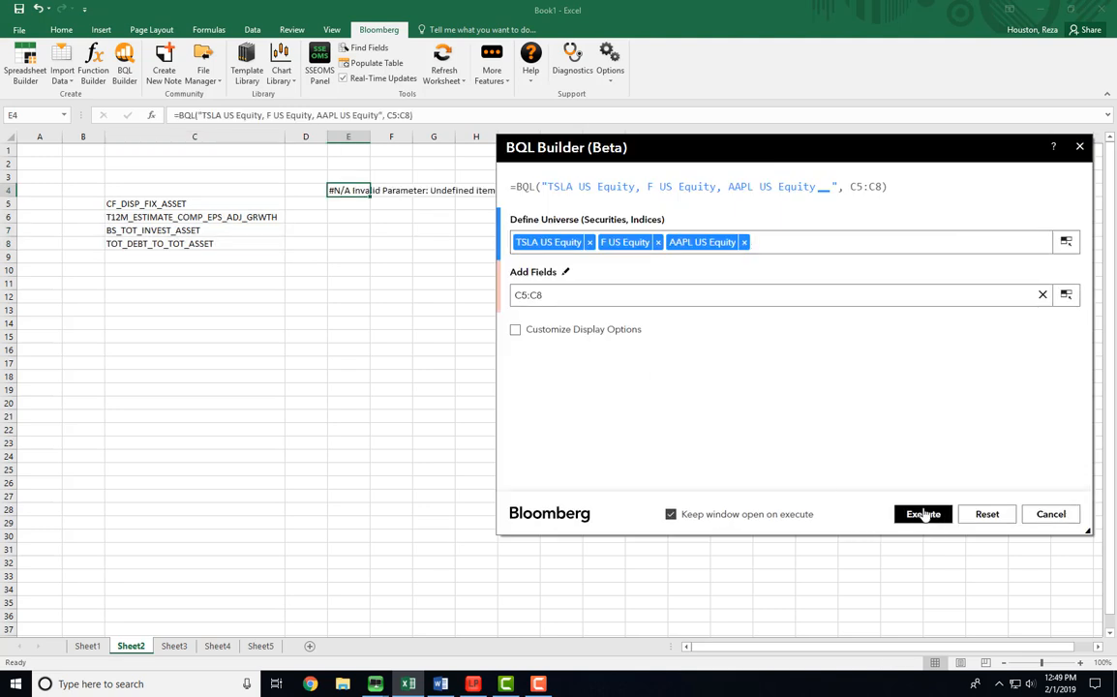
- Replace the query's field reference with C8 (TOT_DEBT_TO_TOT_ASSET) and execute the BQL query into E4
left_click(600, 294)
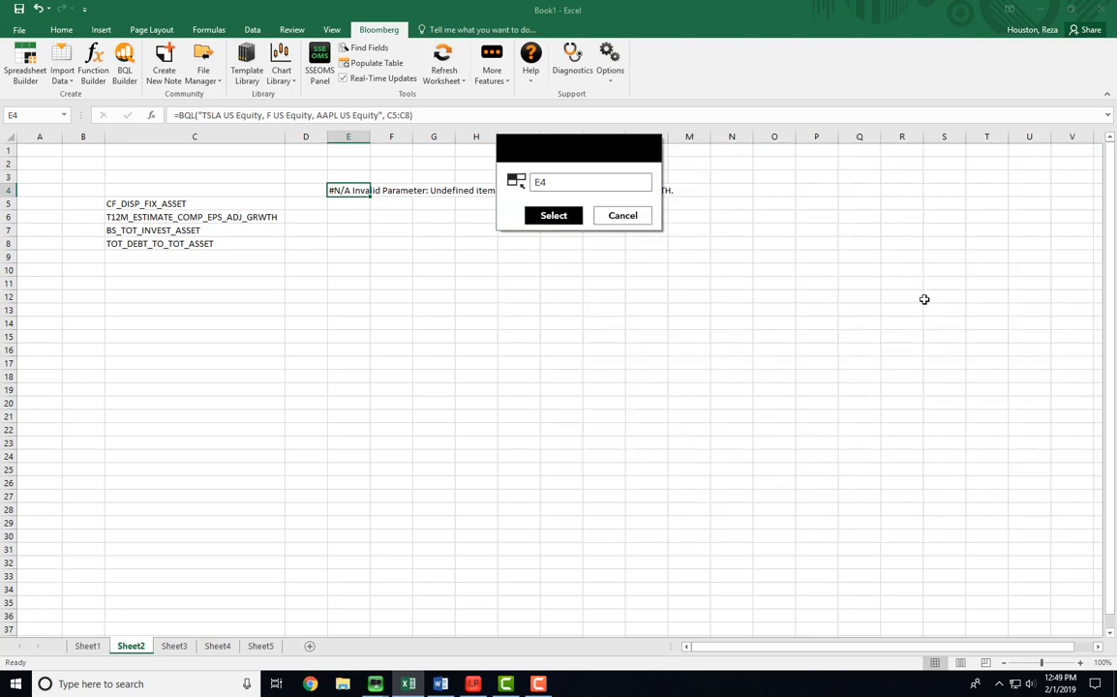
left_click(600, 213)
left_click(611, 290)
left_click(232, 243)
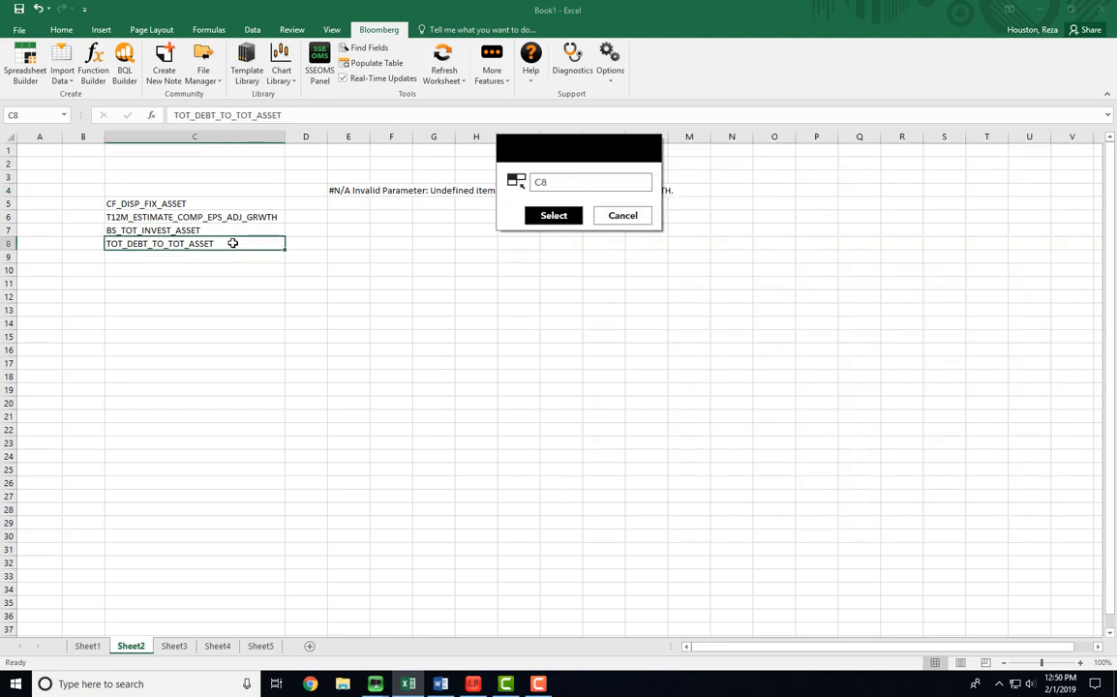
left_click(545, 217)
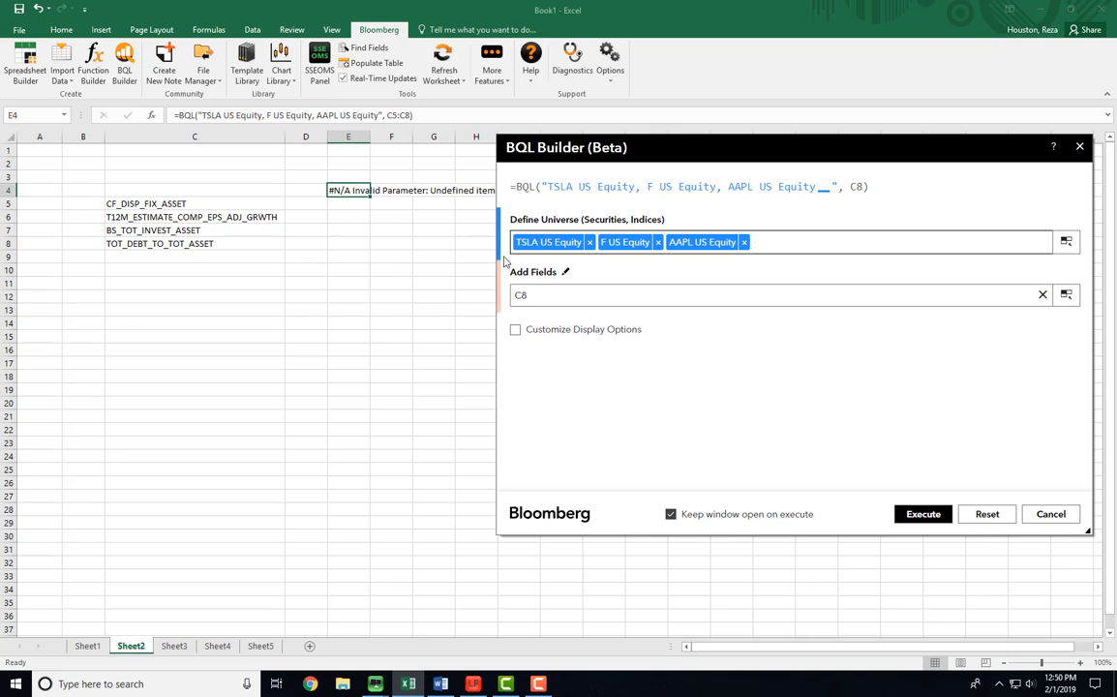
left_click(922, 514)
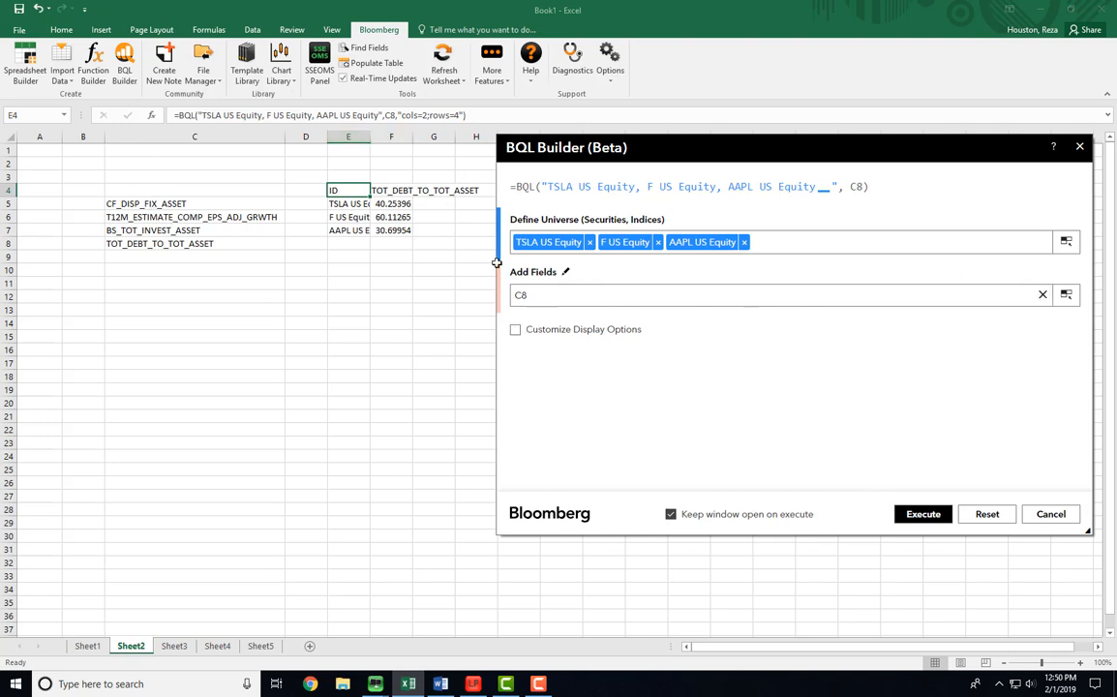
left_click(601, 296)
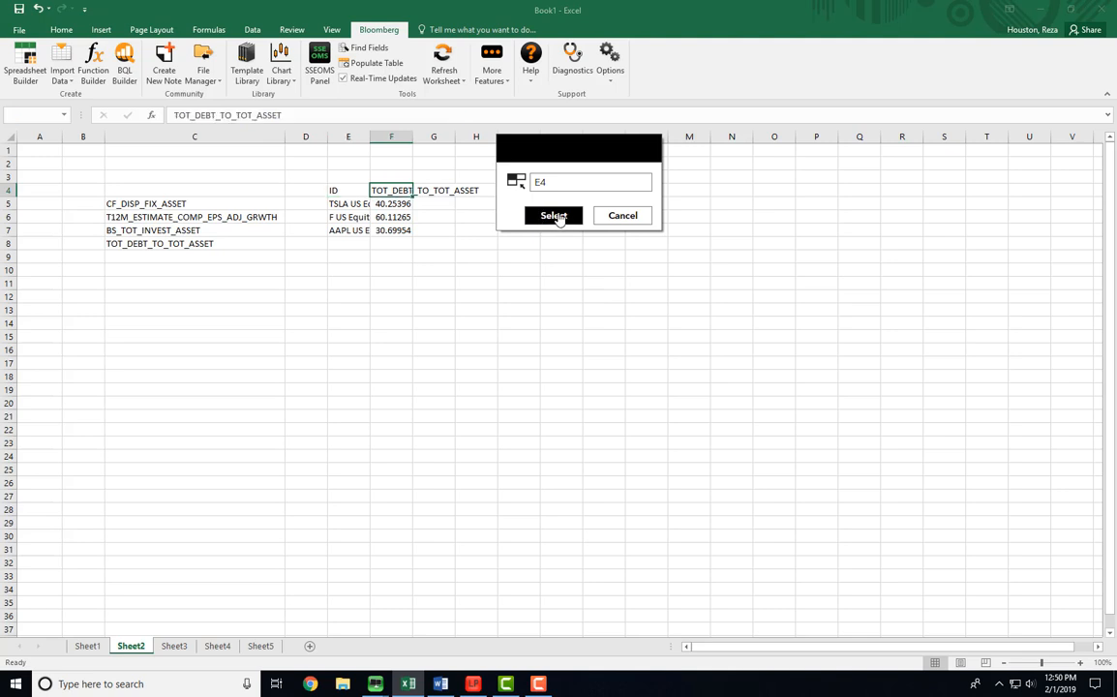
left_click(556, 217)
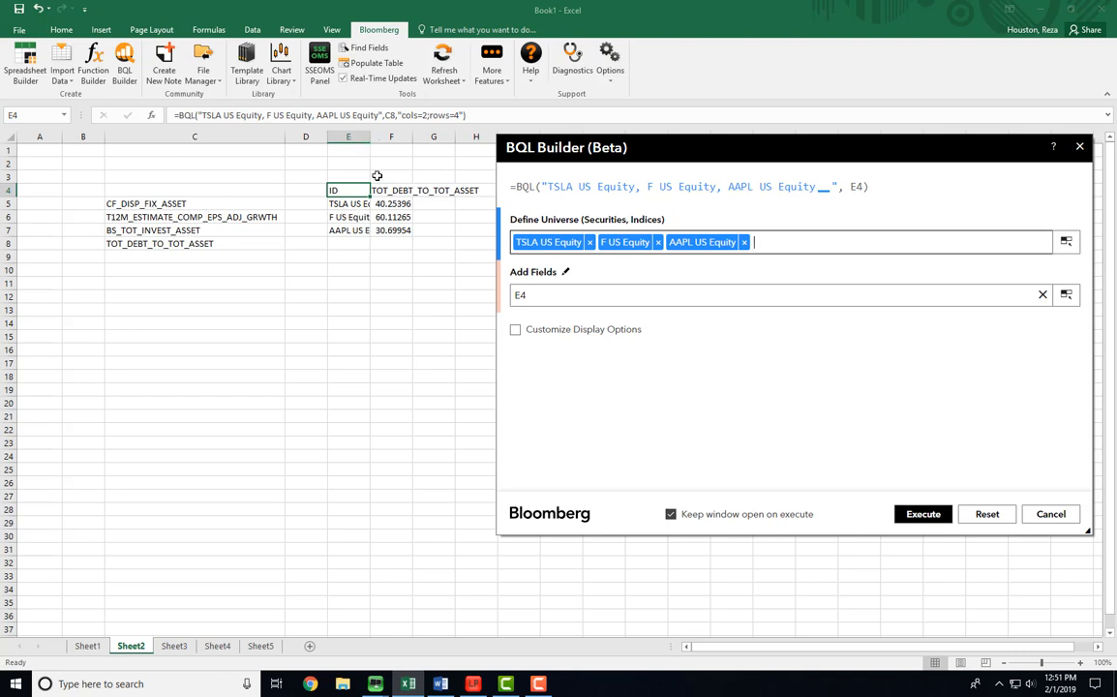
left_click(1046, 513)
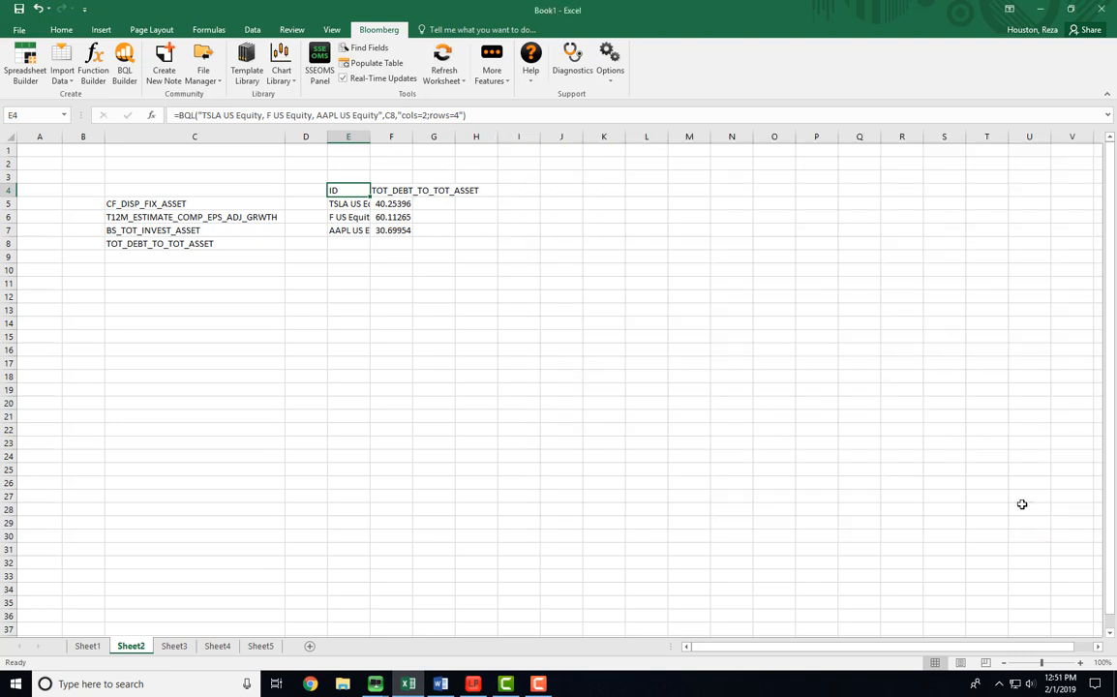
- Move the BQL result table from E4:F7 to J5:K8 and autofit column J to its contents
double_click(371, 137)
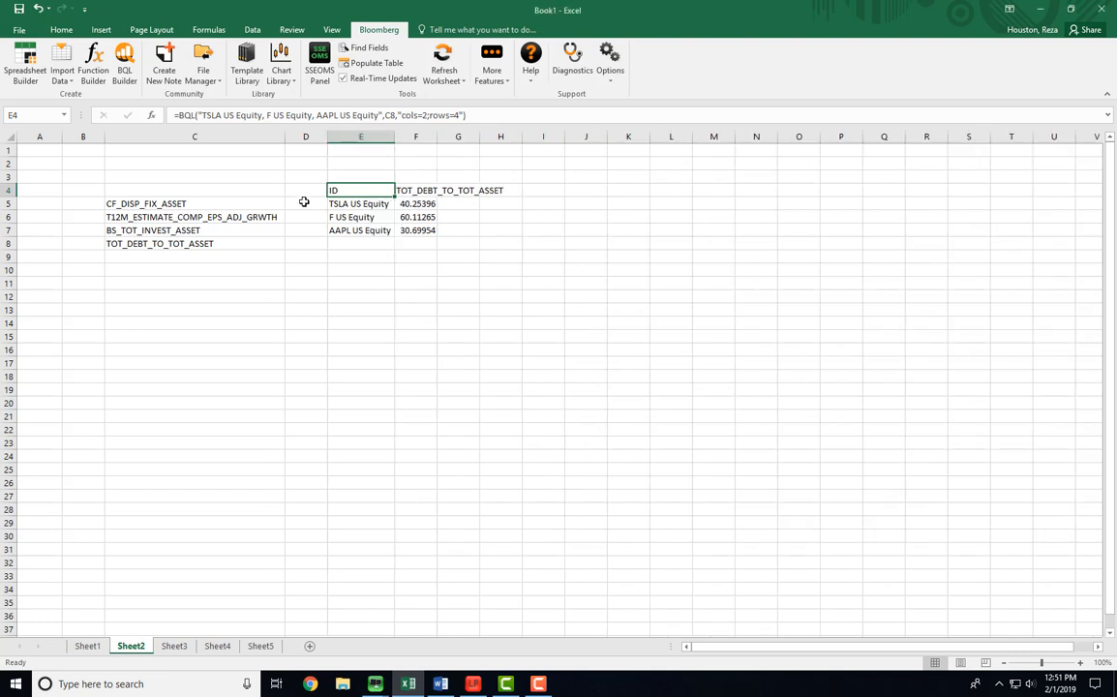
left_click_drag(382, 186, 416, 230)
left_click_drag(417, 184, 631, 197)
left_click(588, 136)
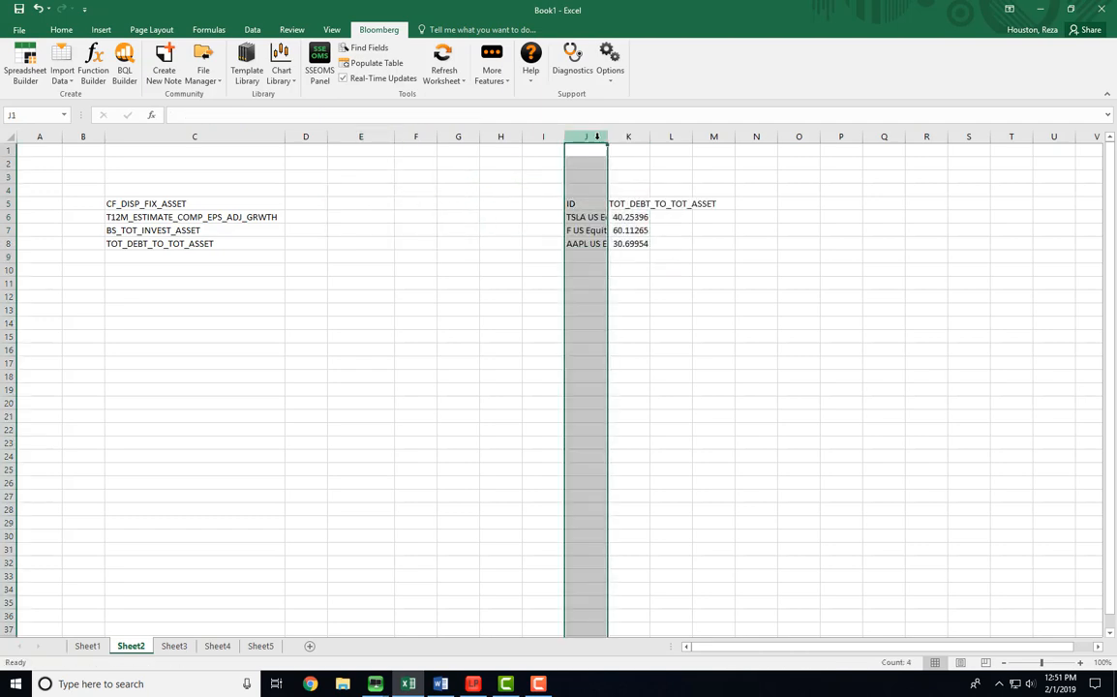
double_click(607, 137)
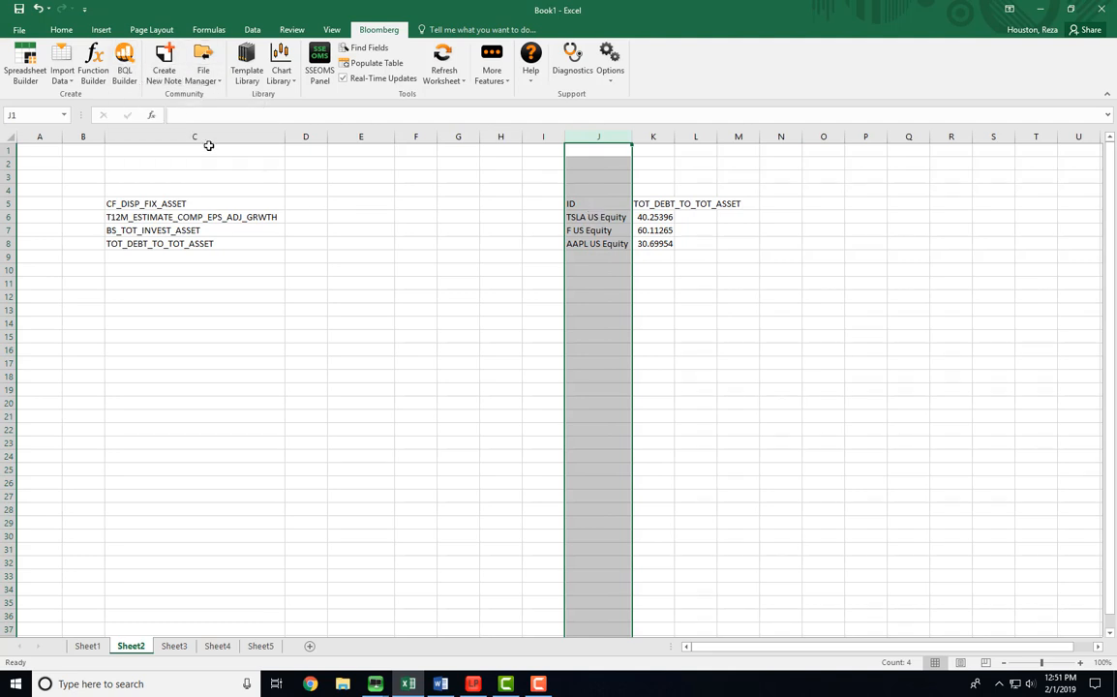
- Move the three tickers from J6:J8 into D4:F4 as a header row above the field names
left_click(571, 205)
left_click(582, 217)
left_click_drag(581, 217, 578, 243)
left_click_drag(514, 219, 424, 201)
left_click(326, 219)
left_click(312, 230)
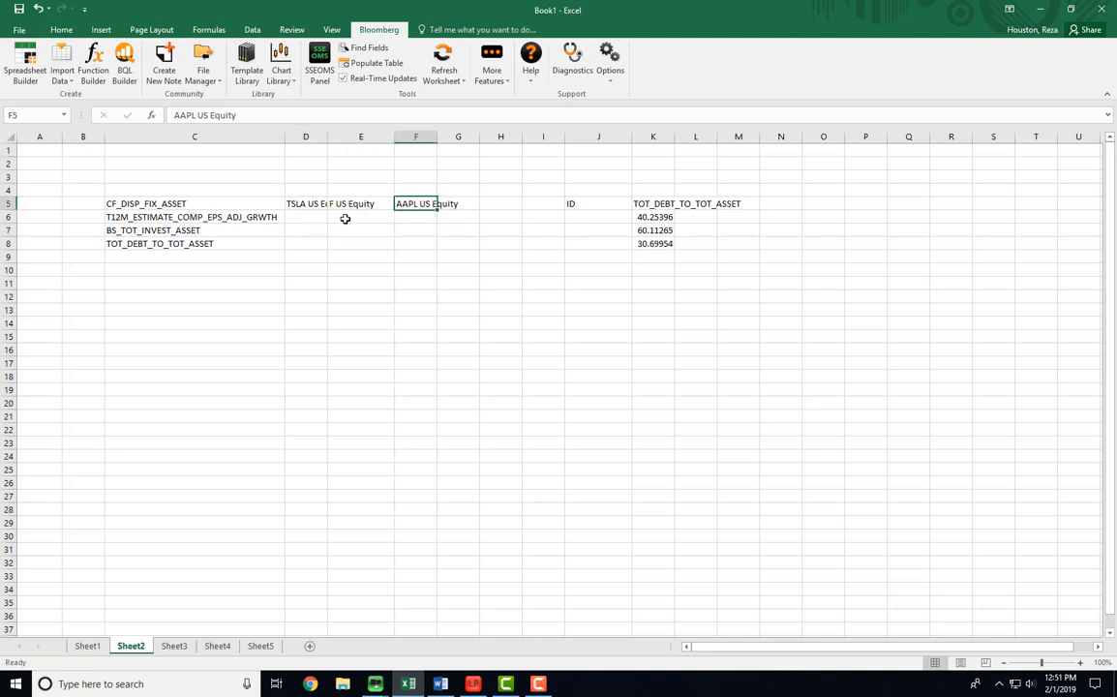
left_click(308, 219)
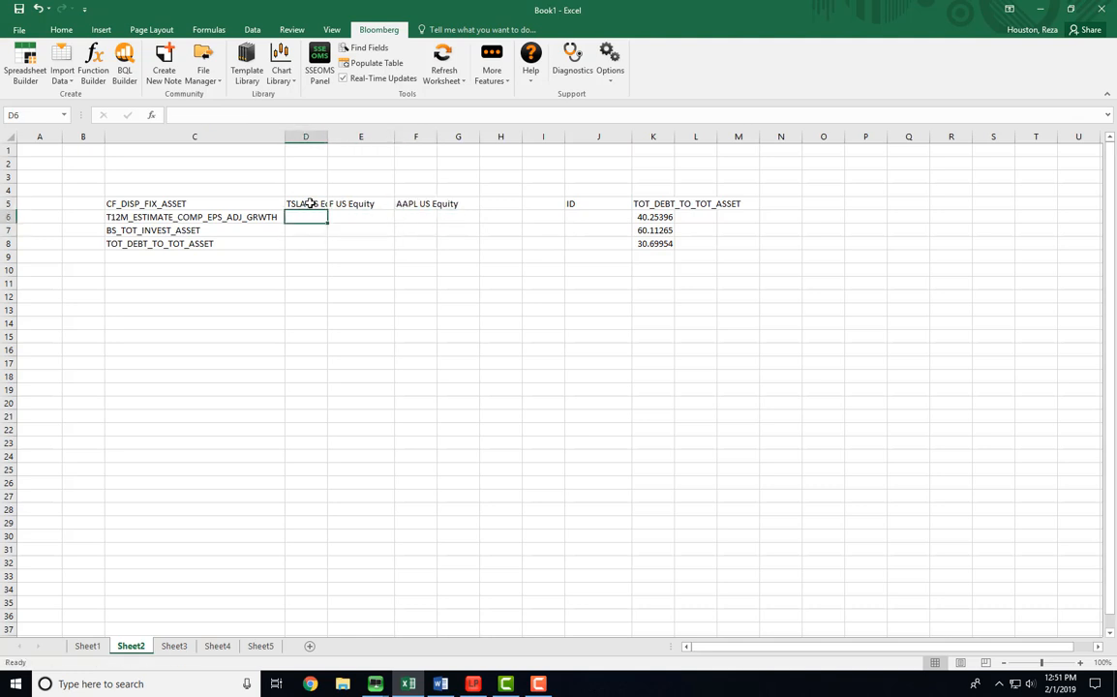
left_click_drag(308, 204, 407, 189)
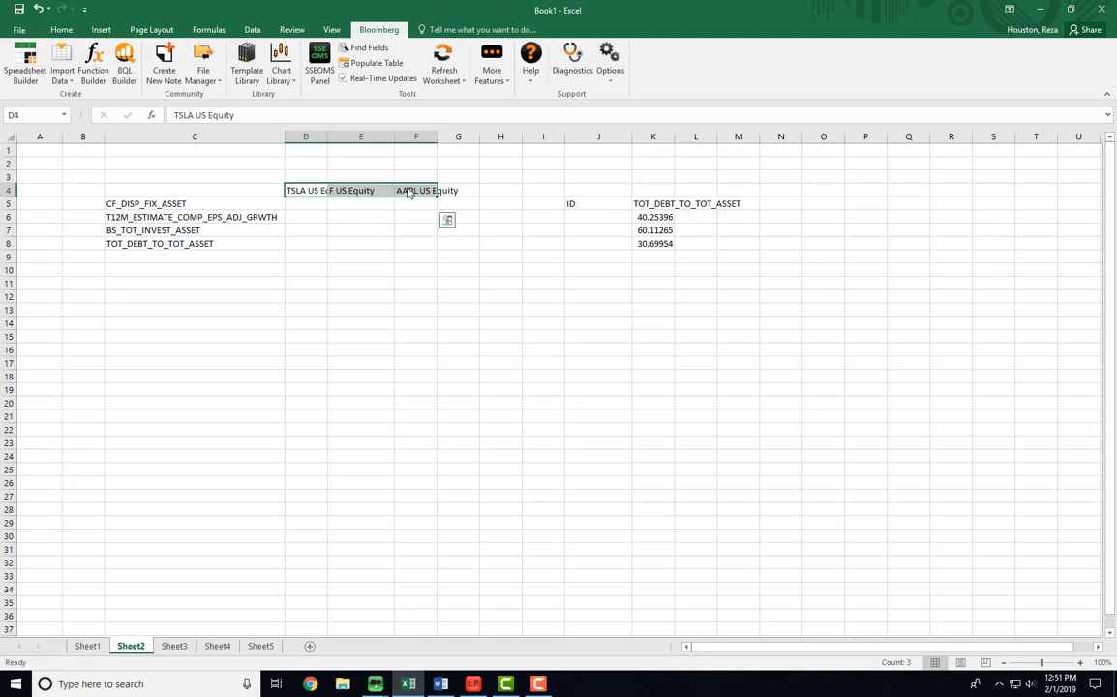
left_click(310, 203)
type("=")
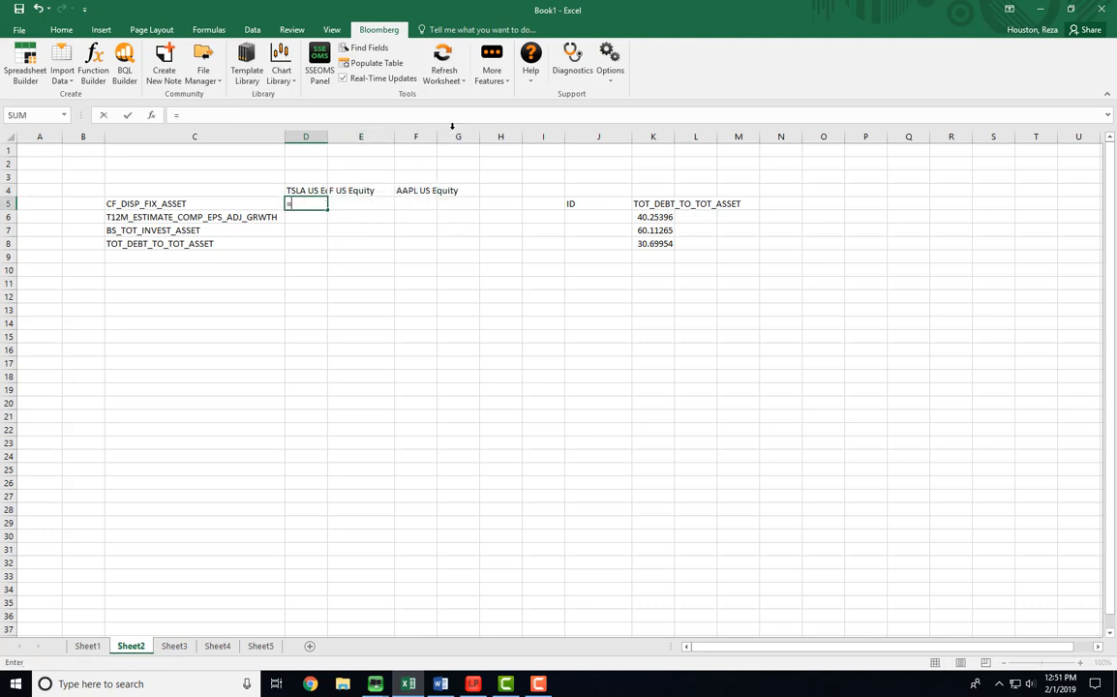
type("bql(")
left_click(301, 187)
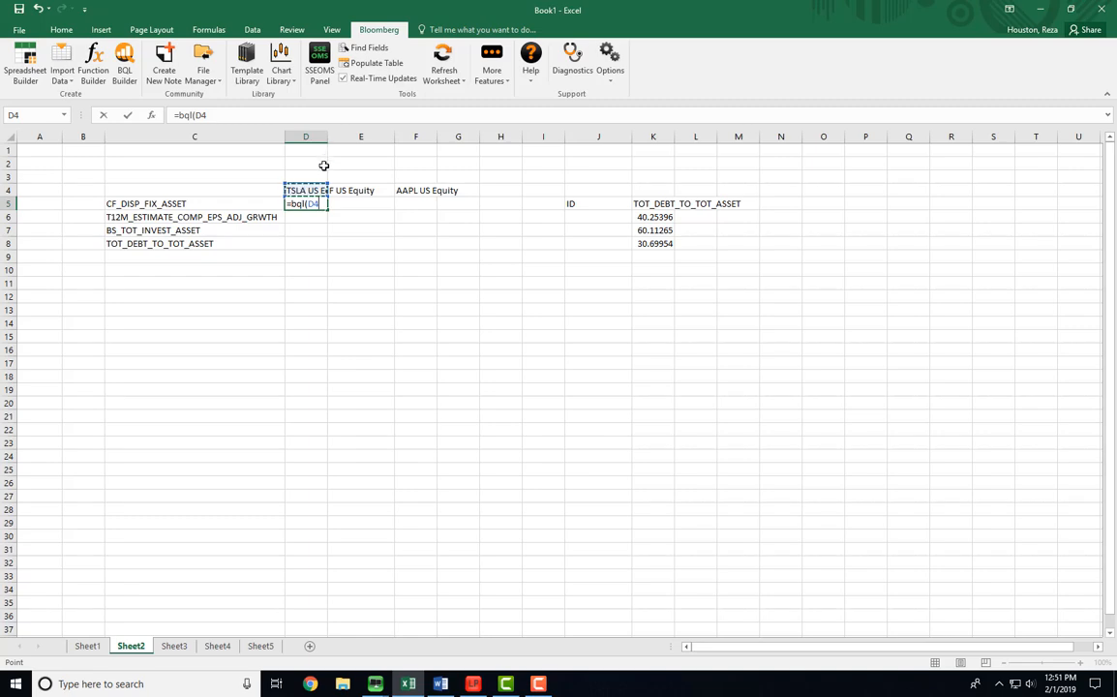
key("Escape")
- Autofit columns D to F to the ticker headers
double_click(327, 136)
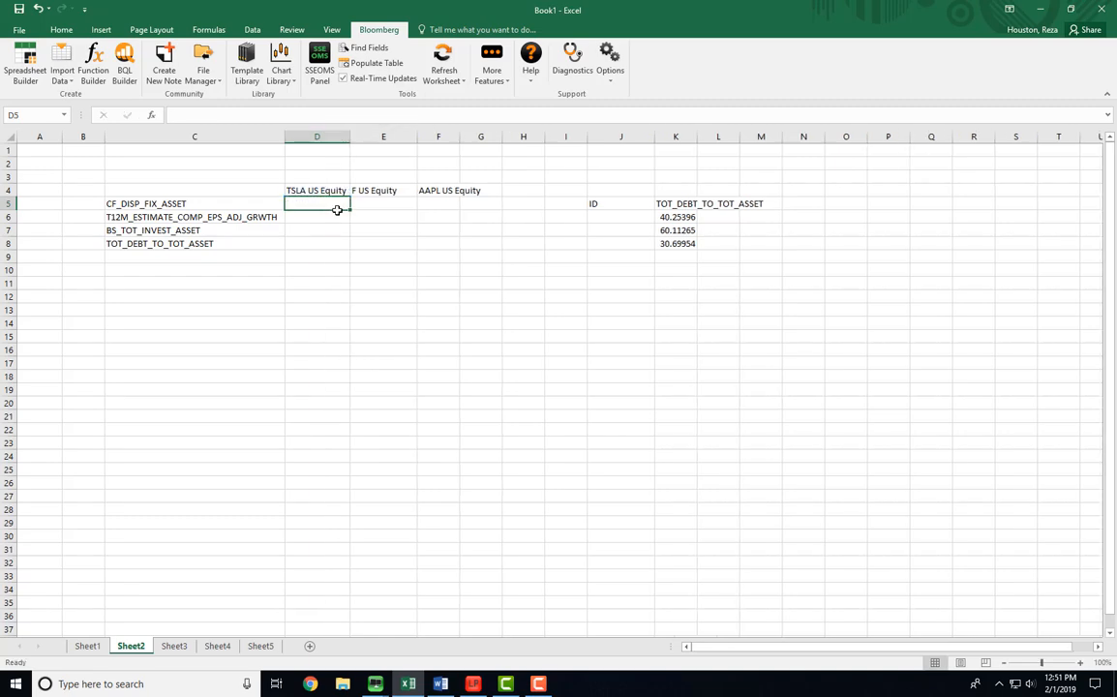
left_click_drag(439, 136, 348, 137)
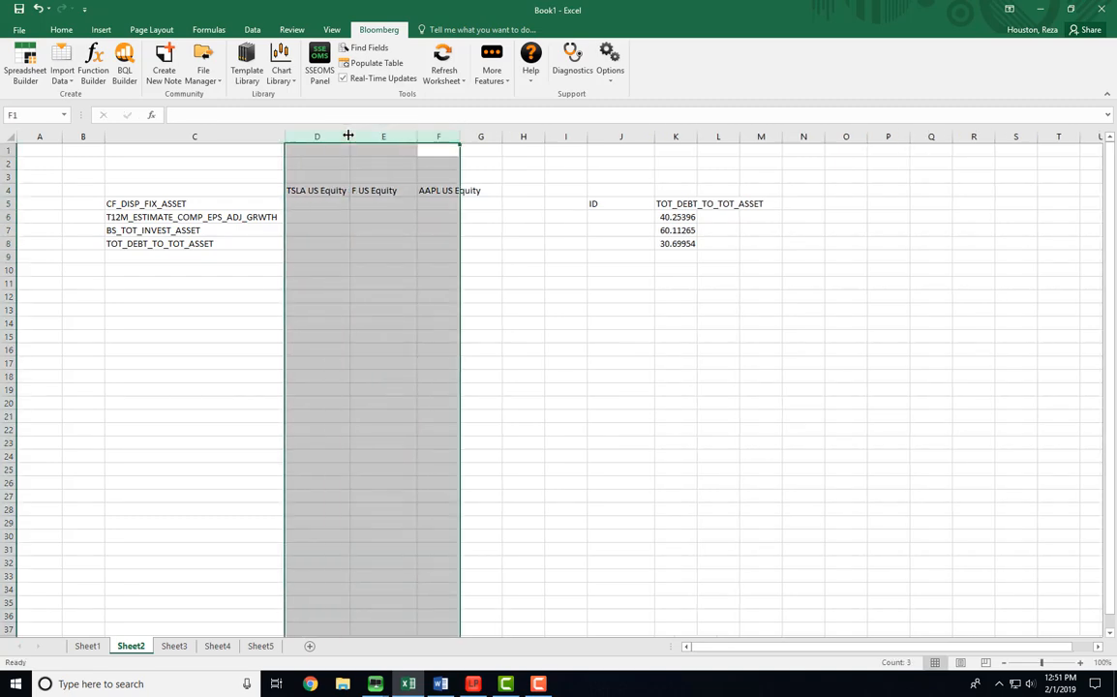
double_click(347, 136)
left_click(305, 203)
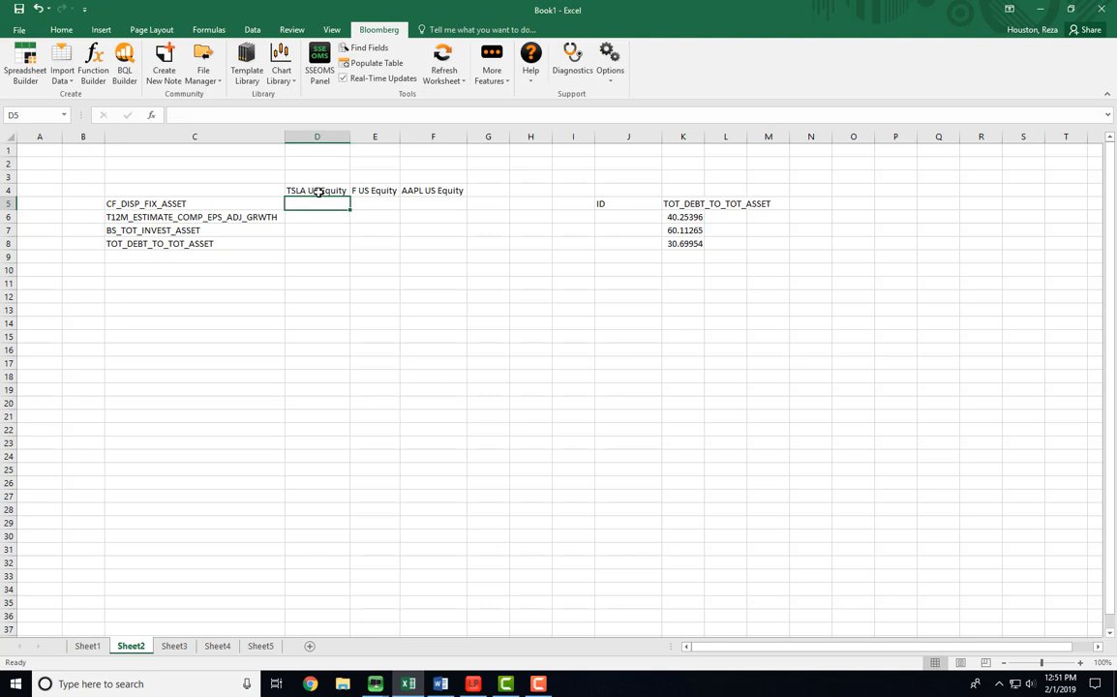
left_click(316, 191)
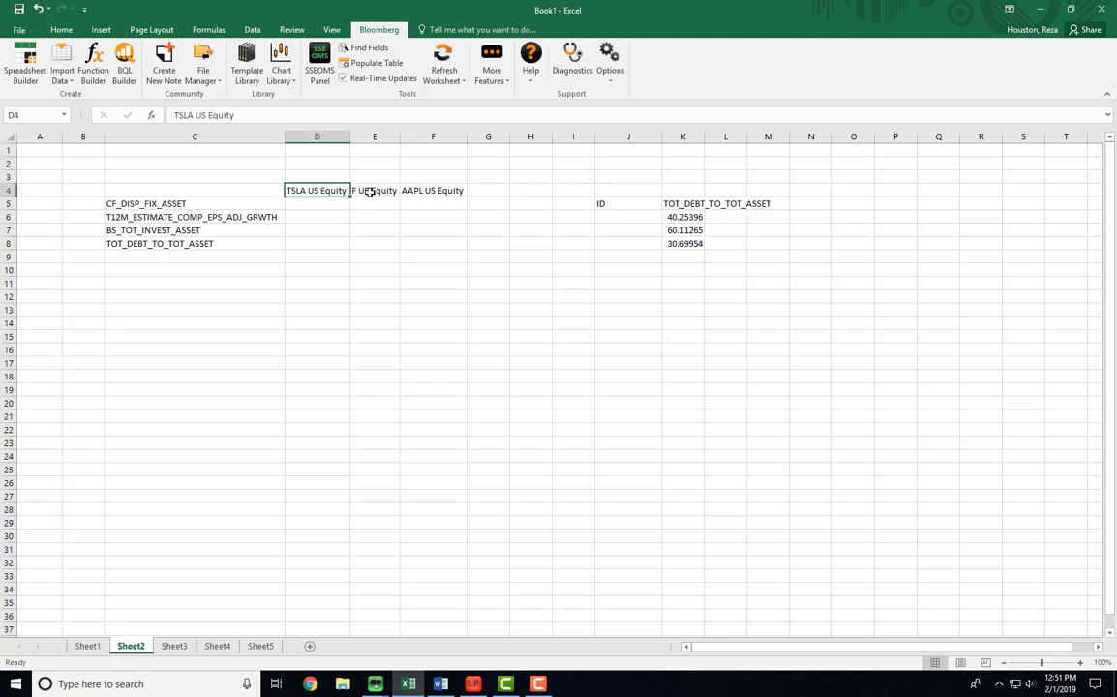
left_click(365, 191)
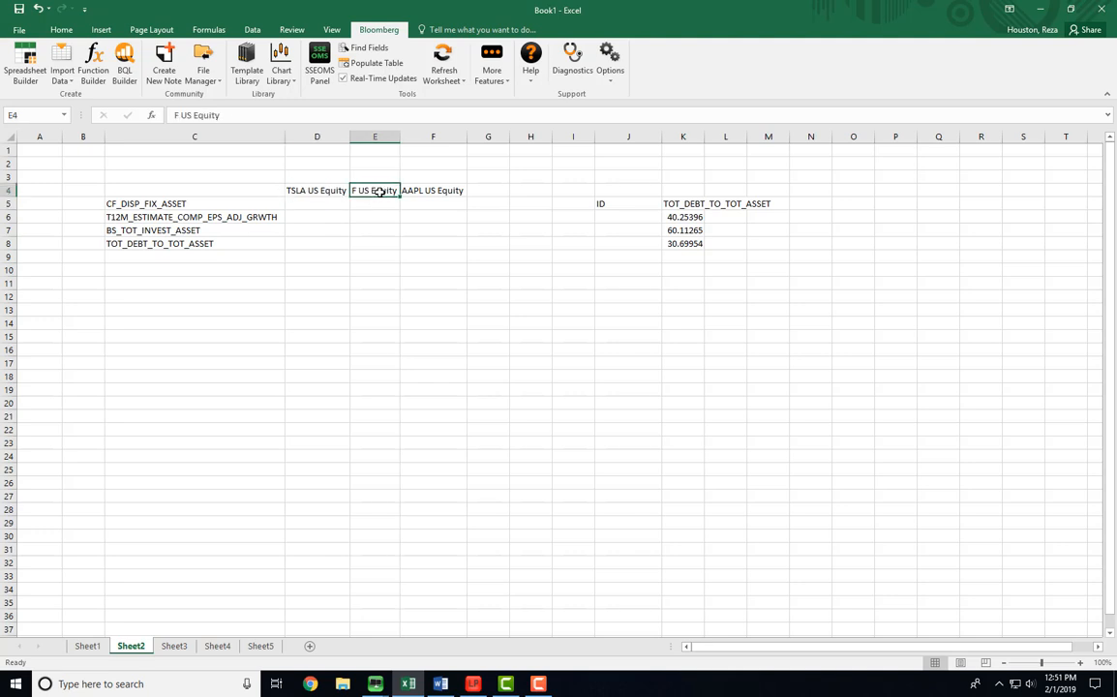
left_click(426, 191)
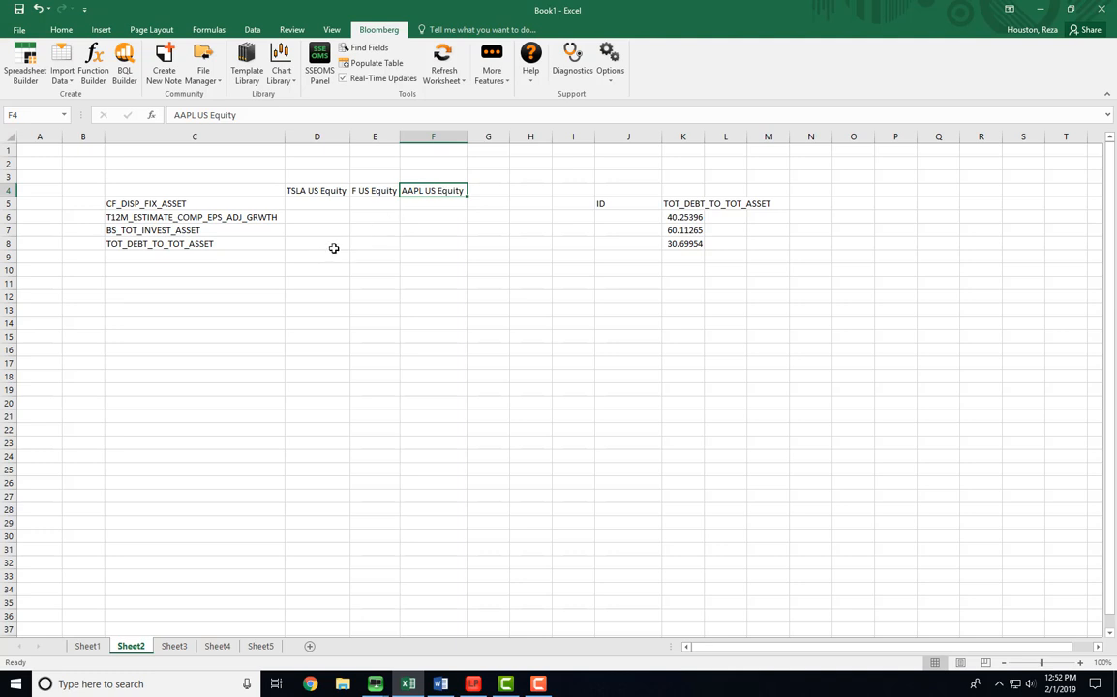
left_click(309, 191)
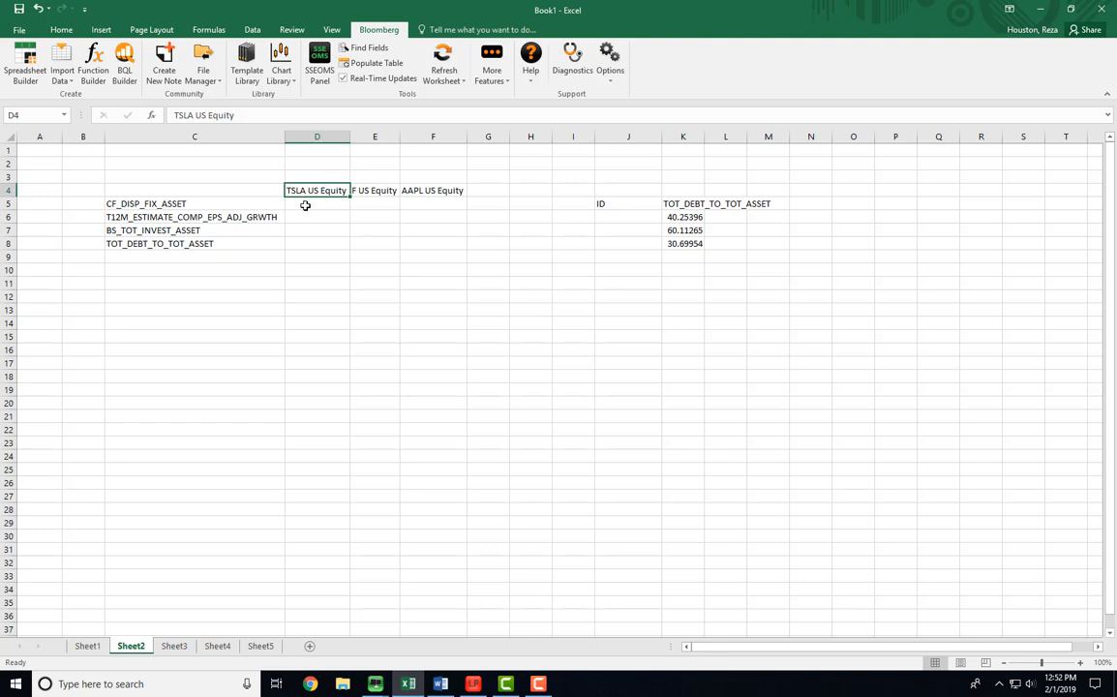
- Enter the formula =BQL($D$4,C5) in D5 to query CF_DISP_FIX_ASSET for TSLA US Equity
left_click(316, 205)
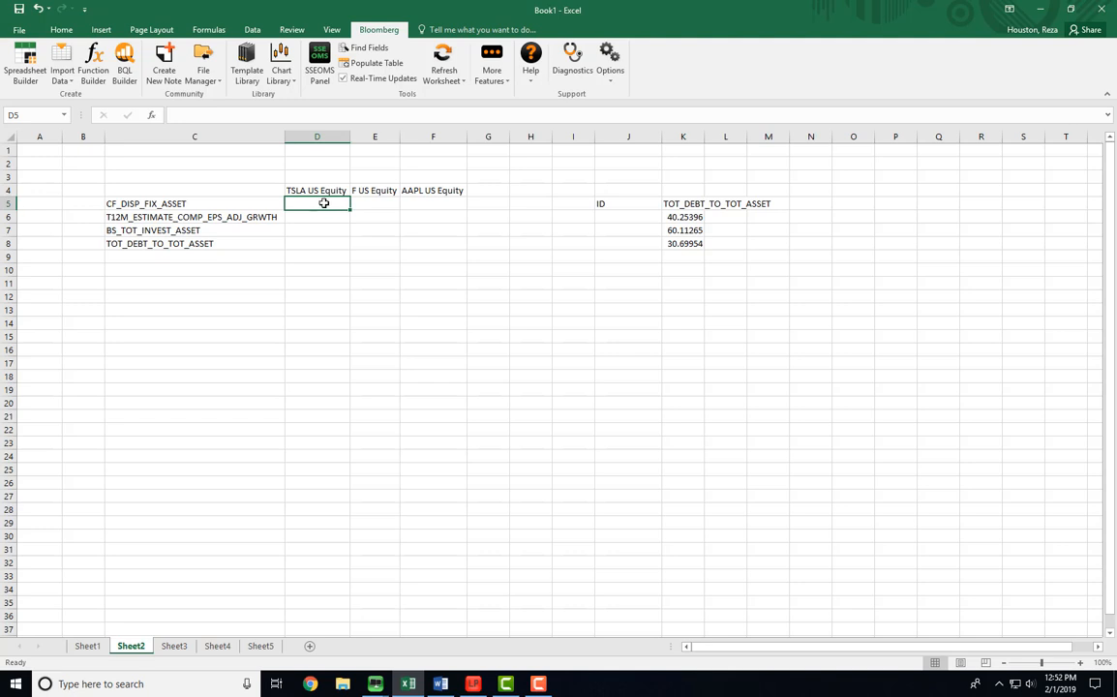
type("=")
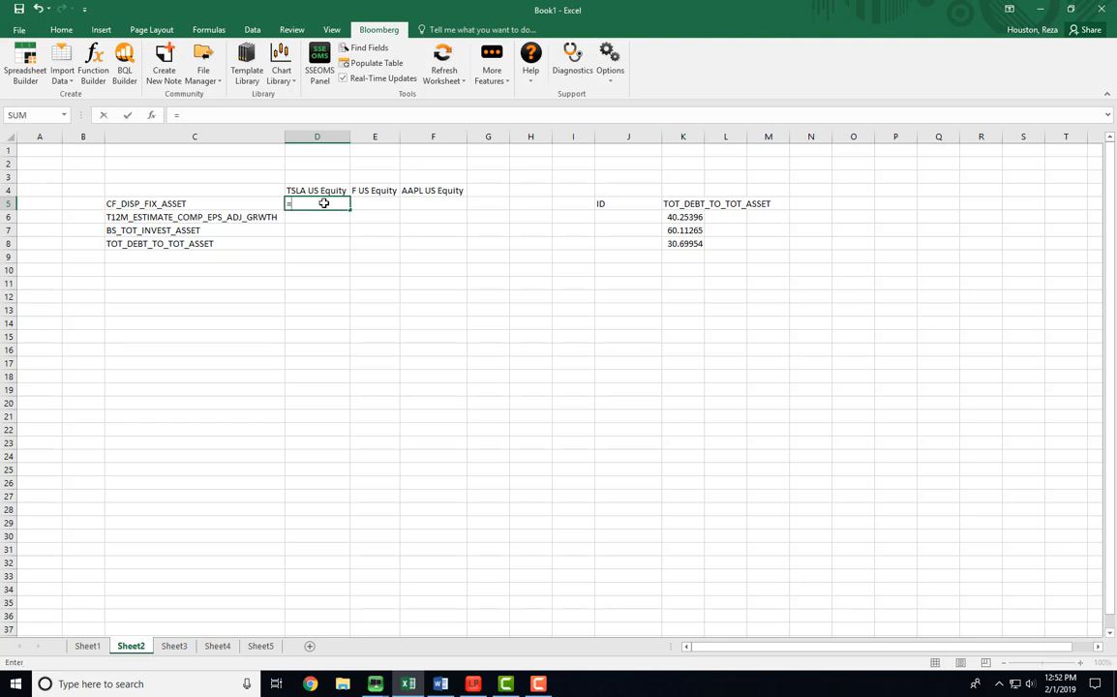
type("bql(")
left_click(329, 190)
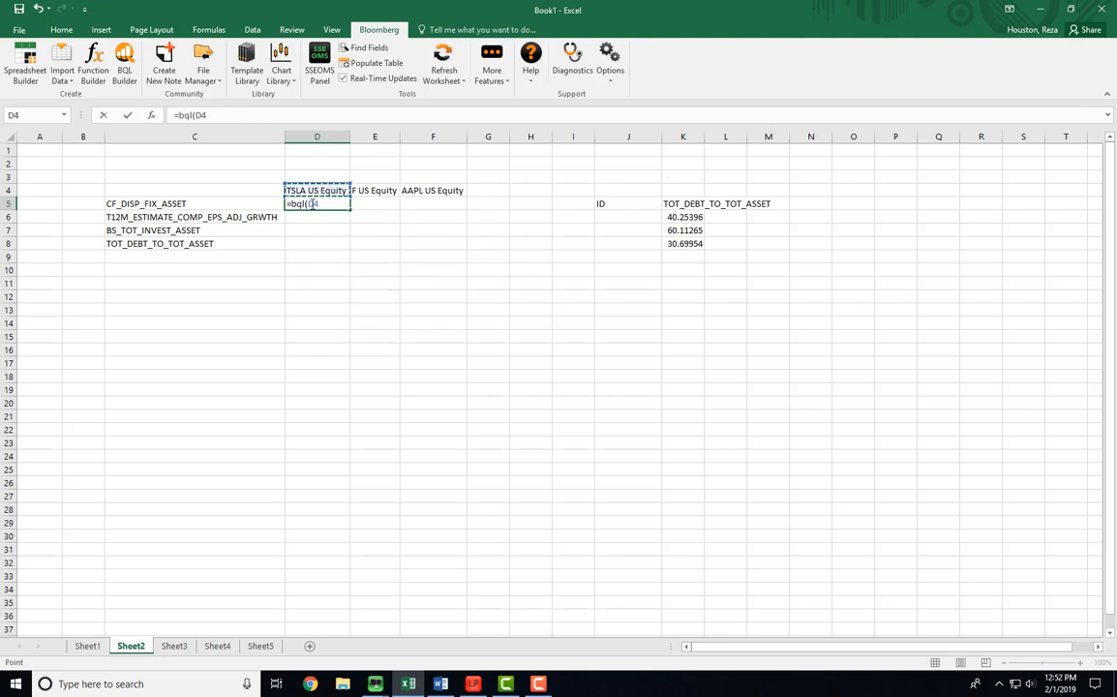
left_click(309, 203)
left_click(218, 204)
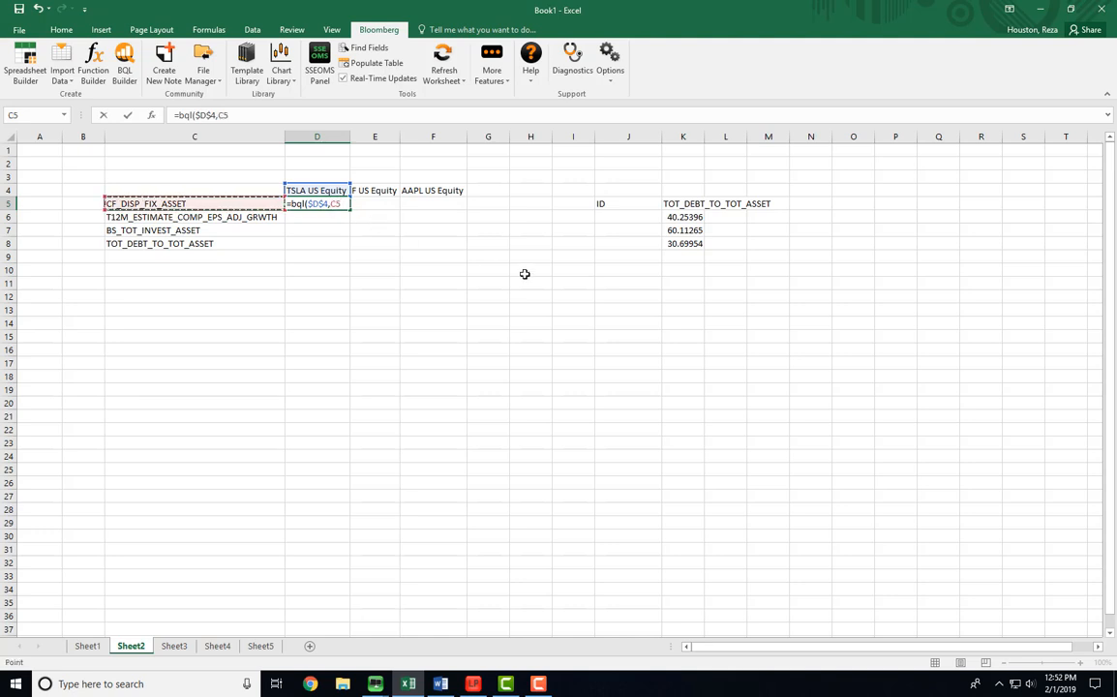
type(")")
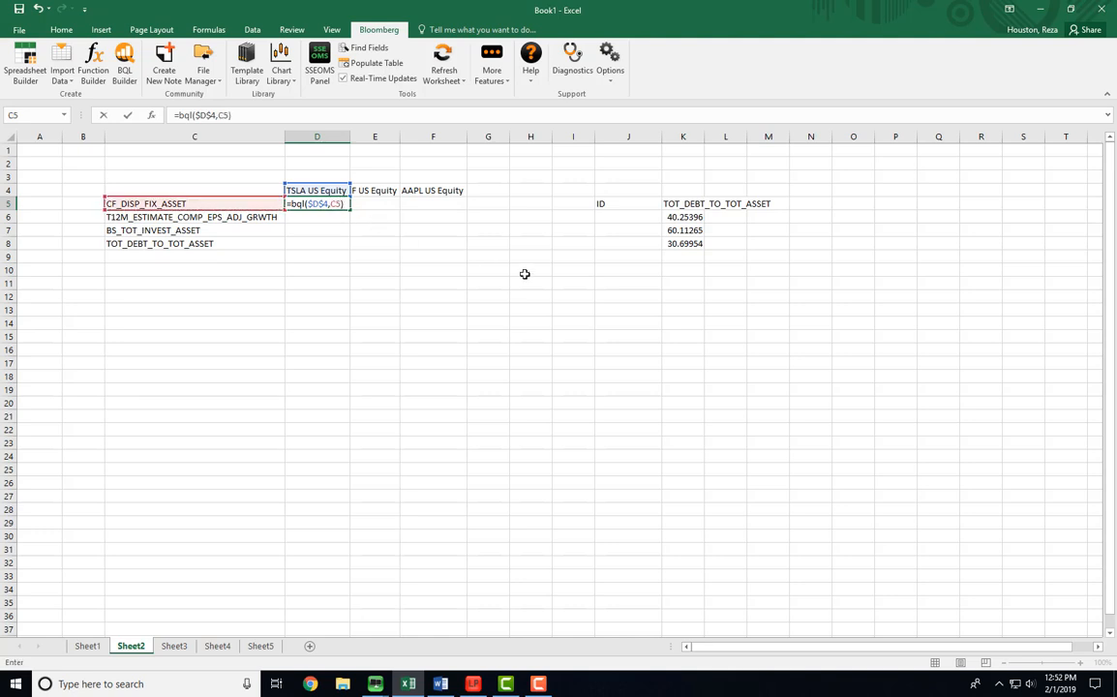
key("Return")
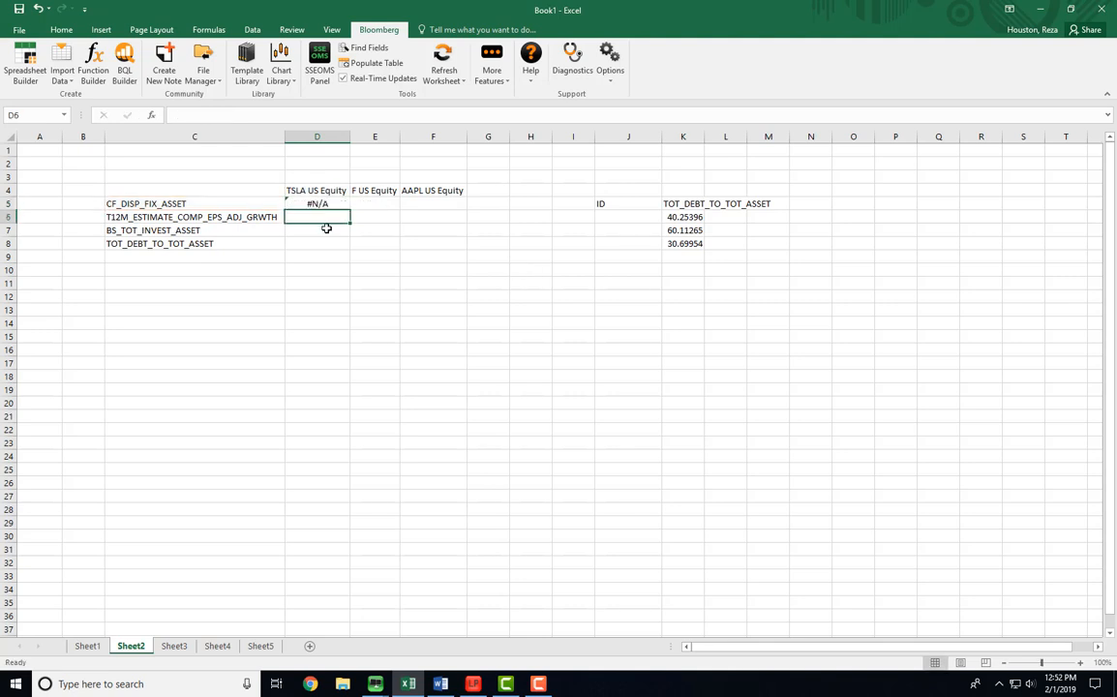
- Fill the BQL formula from D5 down to D8 and autofit column D
left_click(326, 202)
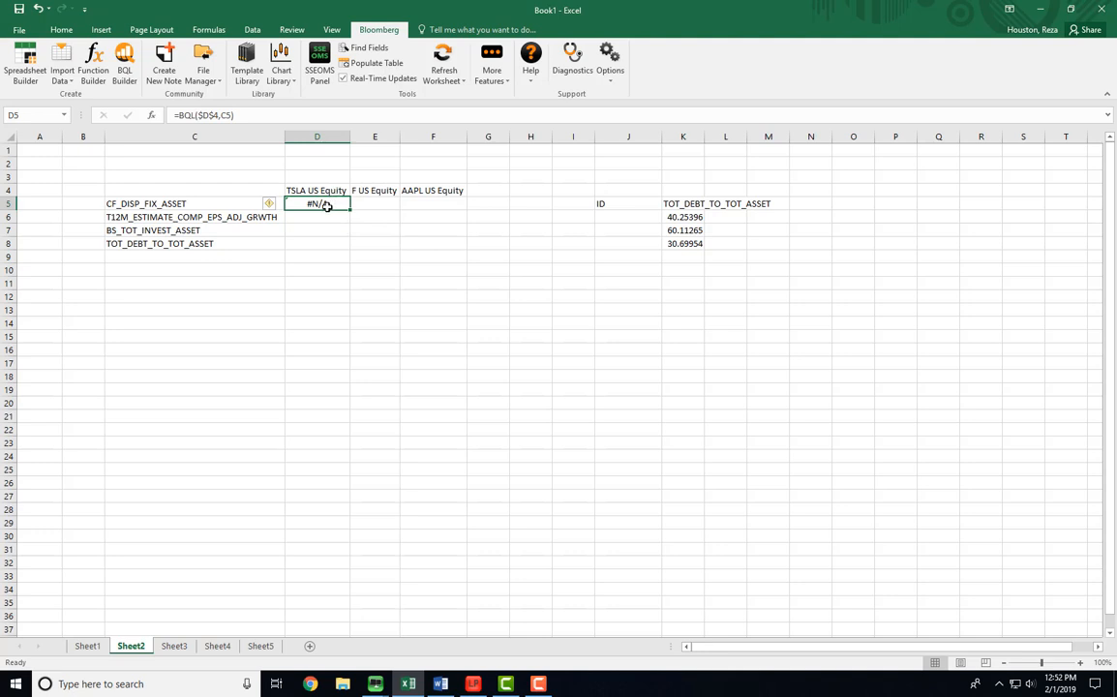
left_click(217, 204)
left_click(334, 206)
left_click(336, 194)
left_click(344, 207)
left_click_drag(351, 209, 351, 250)
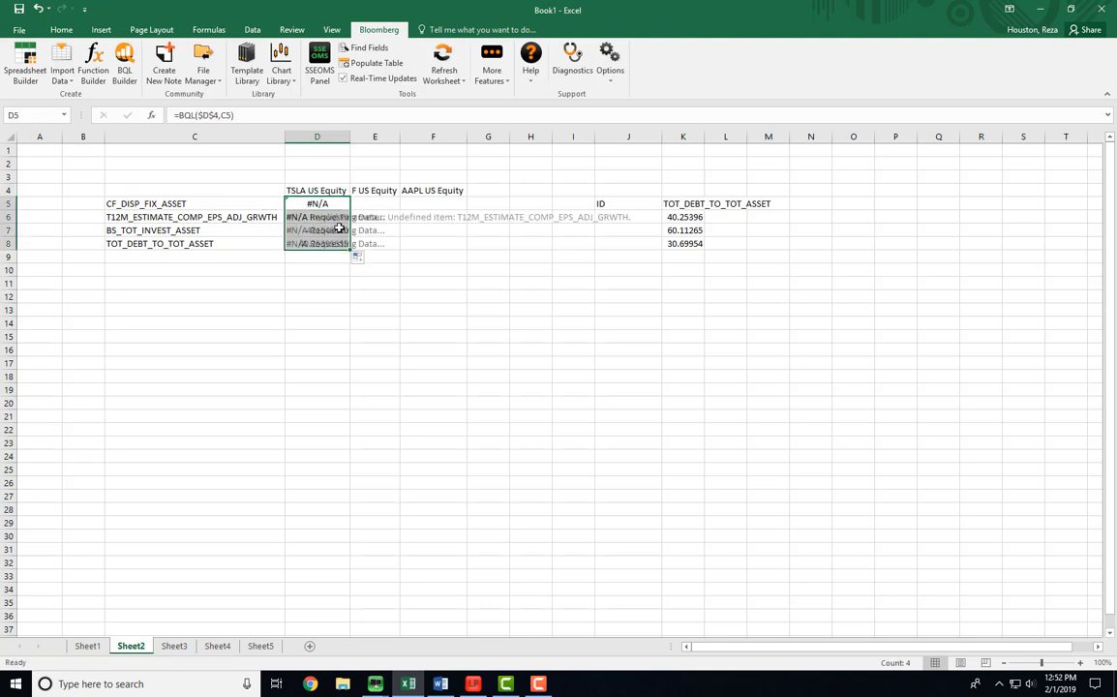
double_click(350, 136)
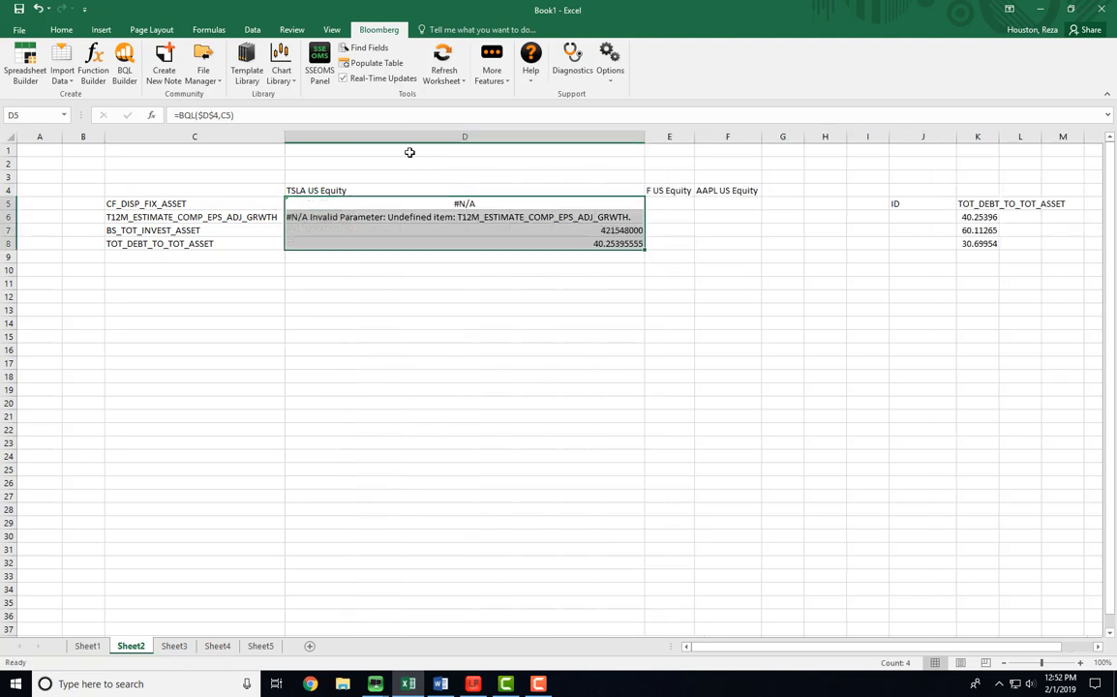
left_click_drag(224, 228, 361, 233)
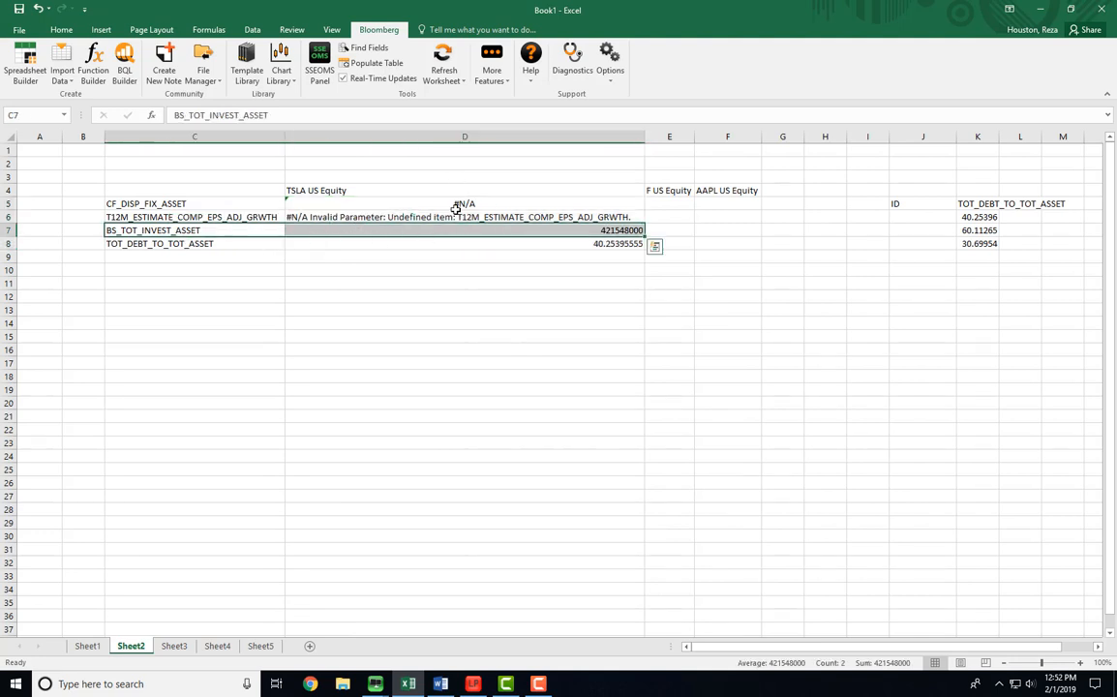
left_click(262, 242)
left_click_drag(262, 241, 324, 241)
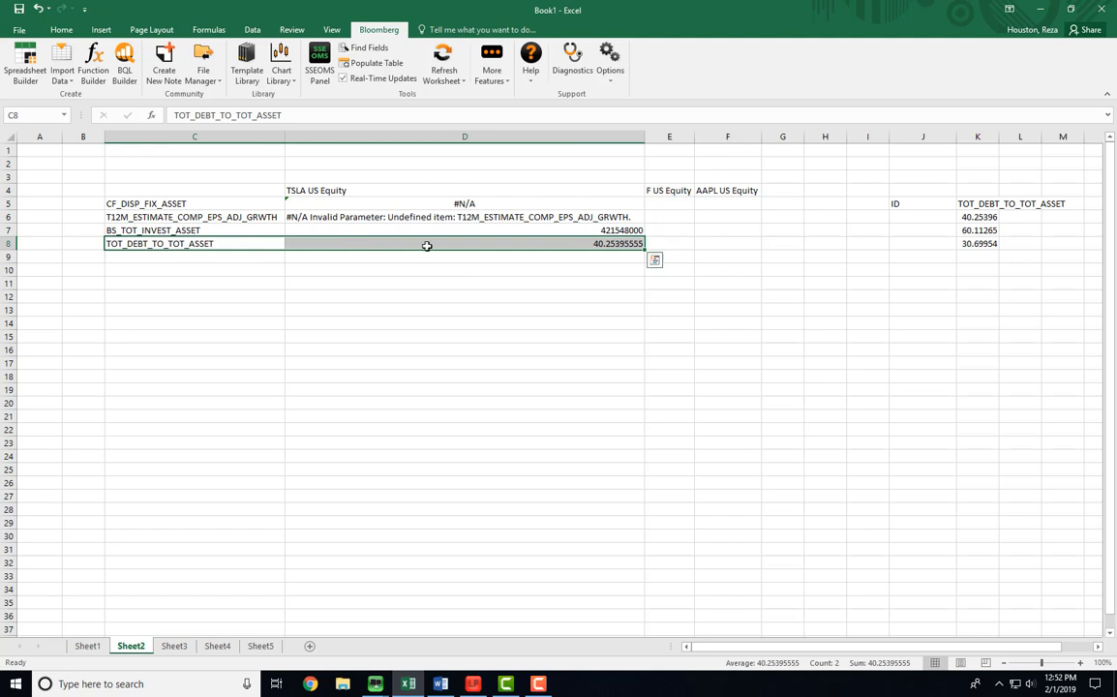
left_click(526, 242)
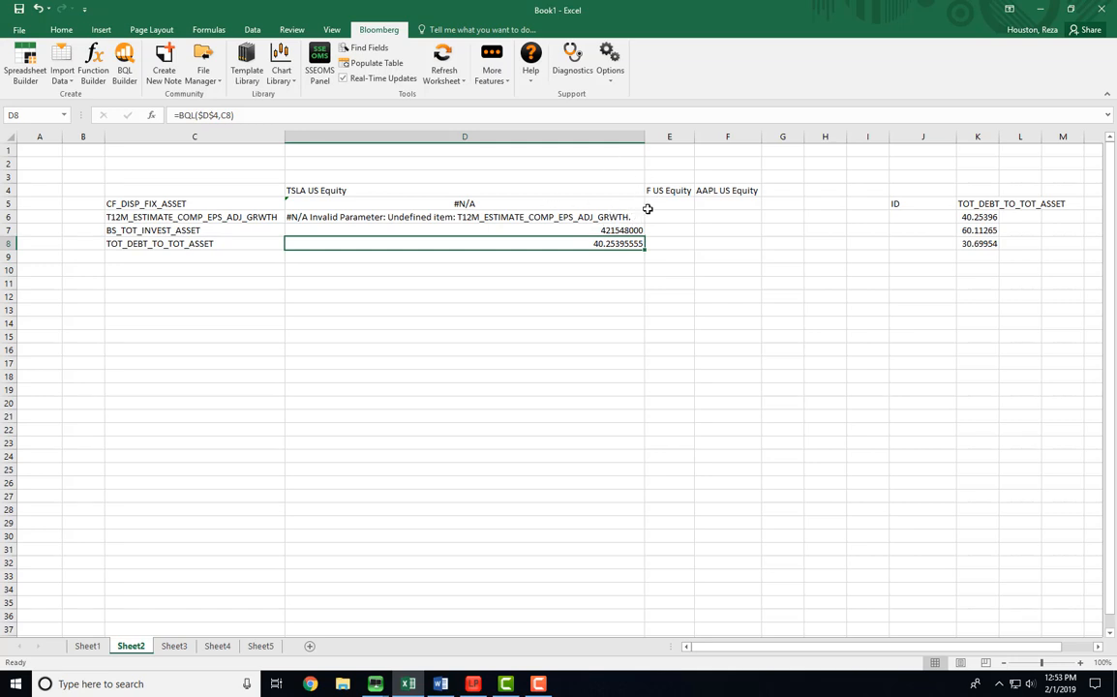
- Edit the formula in D5 to =BQL(D$4,C5) so that only the ticker's row is locked
double_click(529, 203)
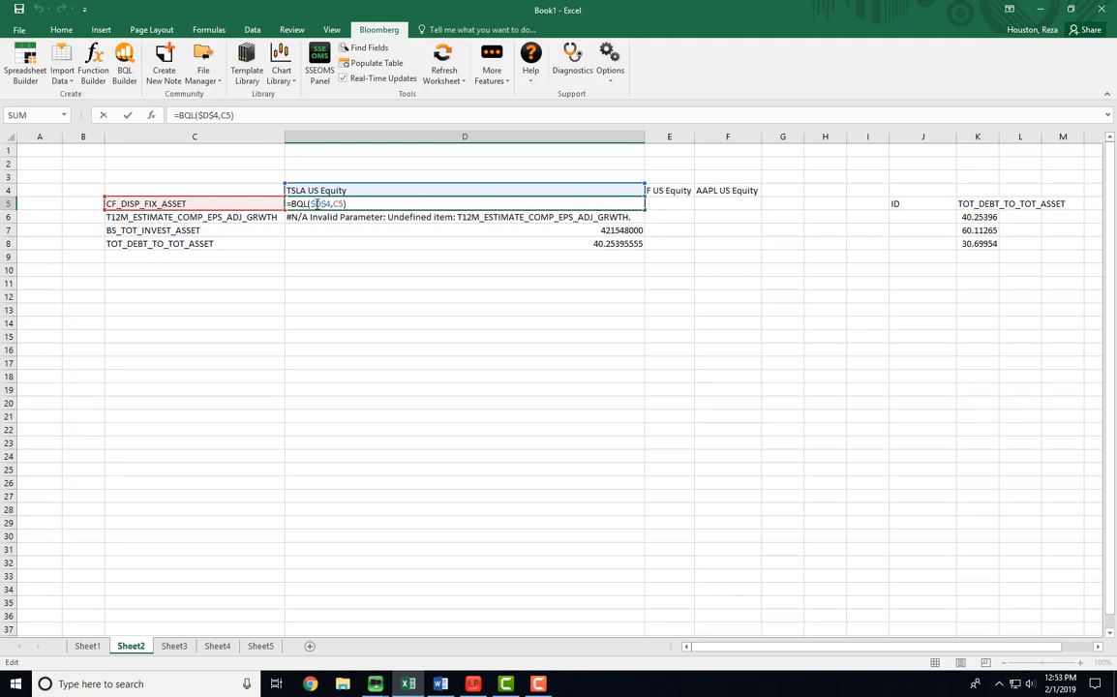
key("BackSpace")
type("\\")
key("BackSpace")
key("Return")
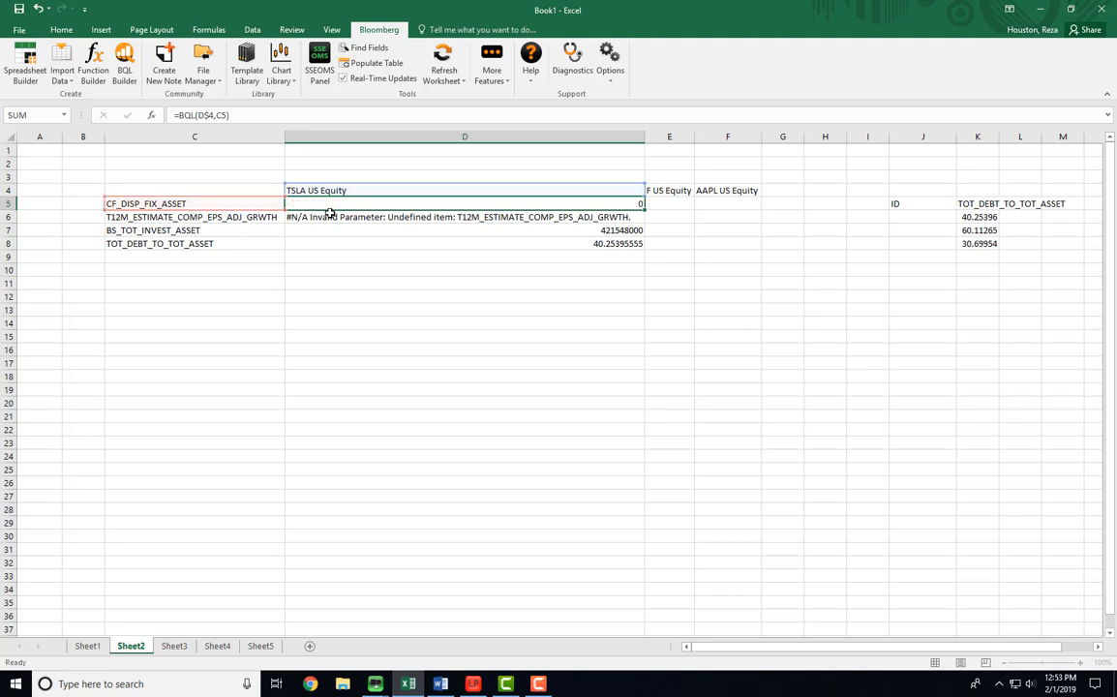
- Try copying the BQL formula from D5 into E5:F8, and clear the pasted cells
left_click(369, 205)
key("ctrl+c")
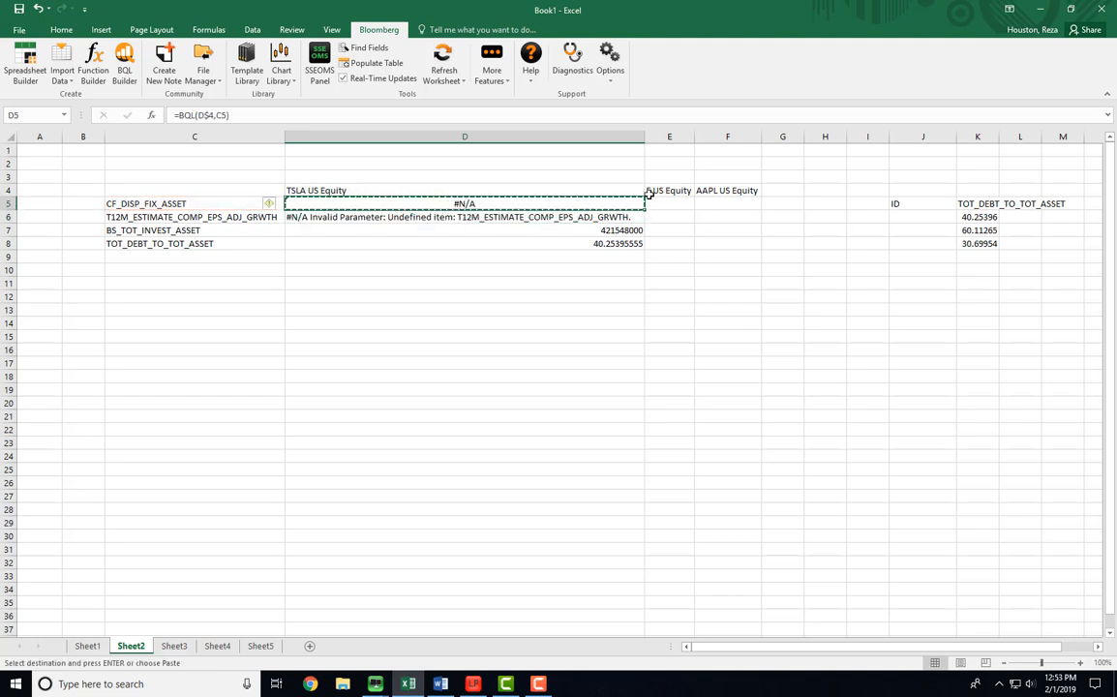
left_click_drag(668, 204, 718, 239)
key("ctrl+v")
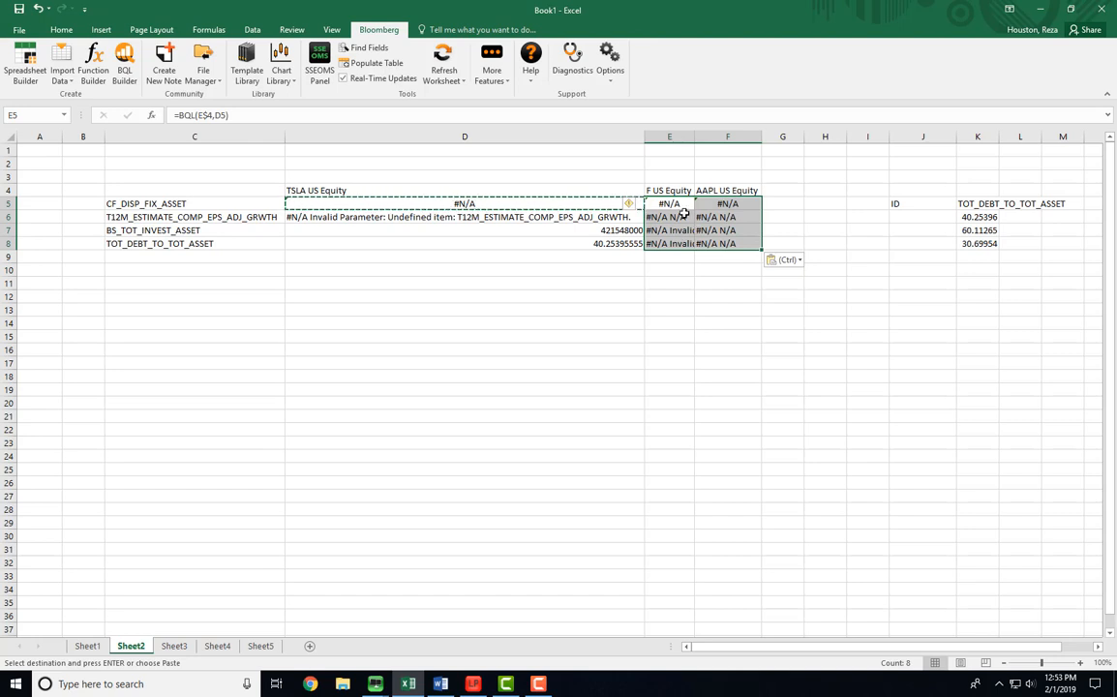
key("Delete")
left_click(545, 203)
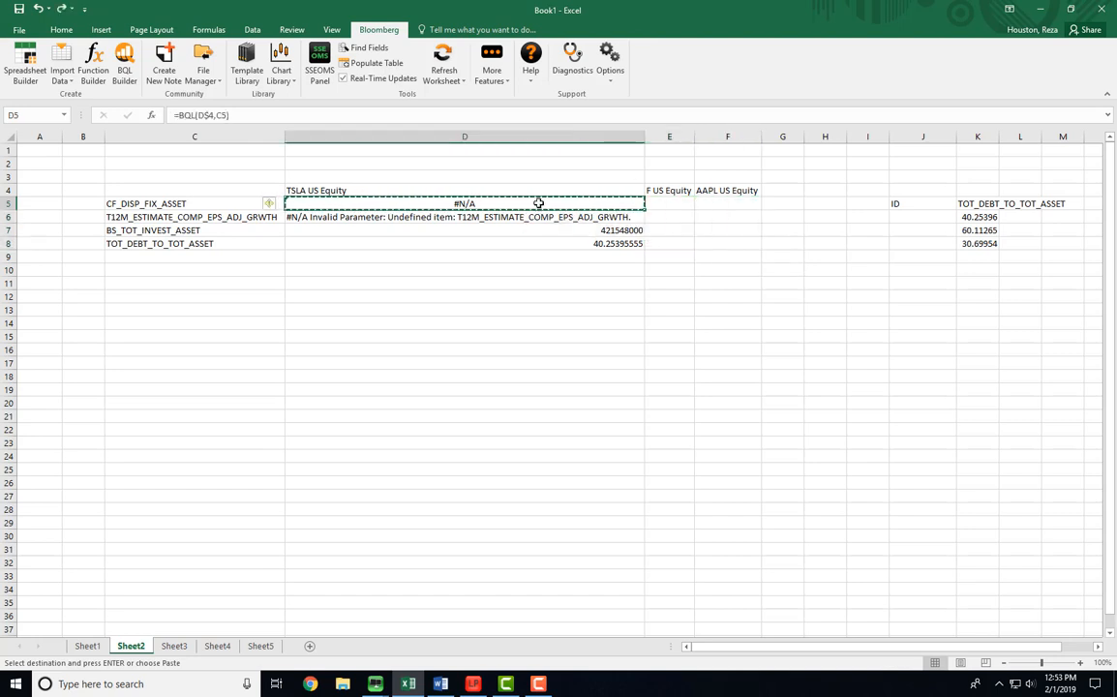
- Paste the copied D5 formula into E5 and edit it to =BQL(E$4,$C5) so the field's column is locked
left_click(663, 203)
key("ctrl+v")
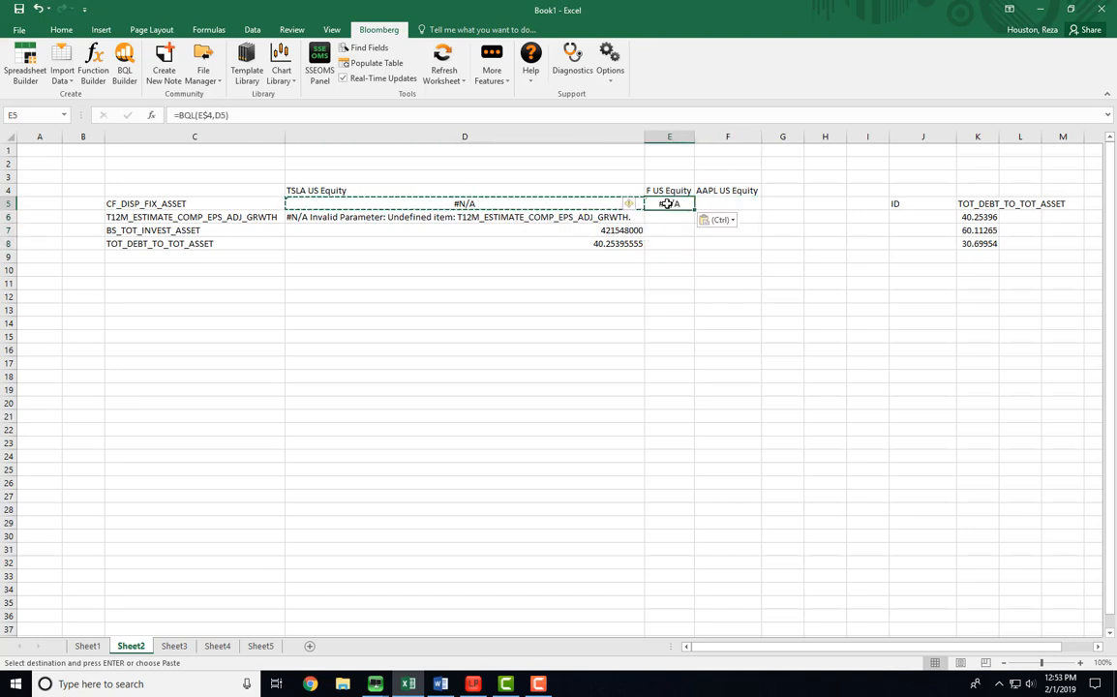
double_click(663, 204)
left_click_drag(539, 194, 279, 204)
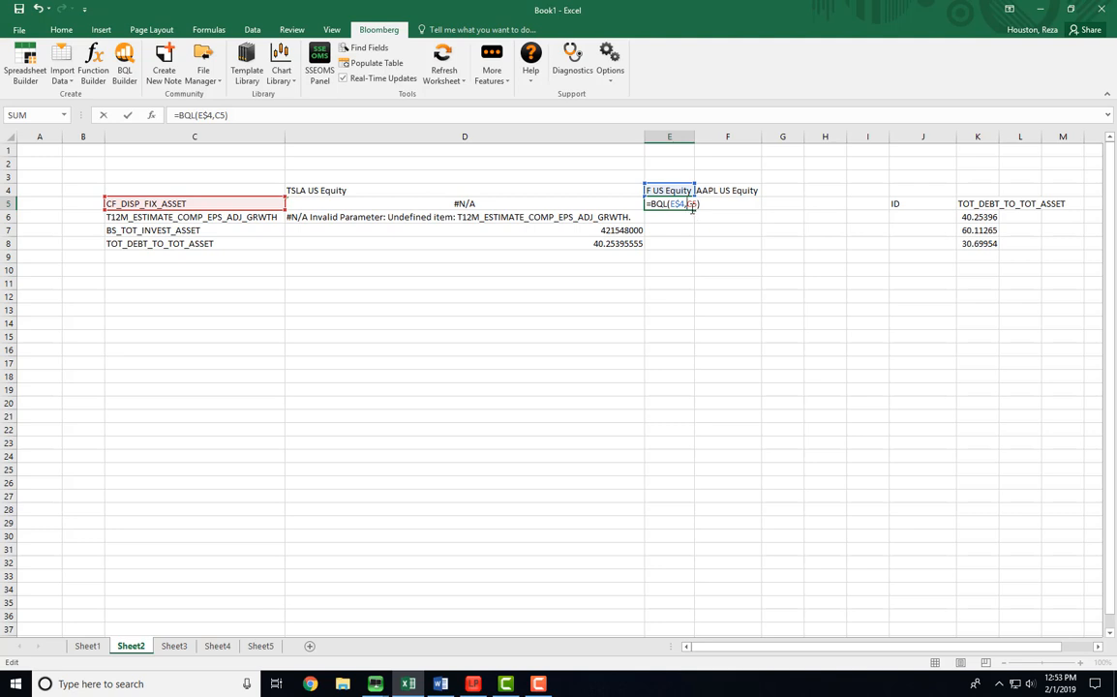
type("$")
key("Return")
- Fill the BQL formula from E5 down to E8 and autofit column E
left_click(677, 203)
left_click_drag(694, 210, 724, 254)
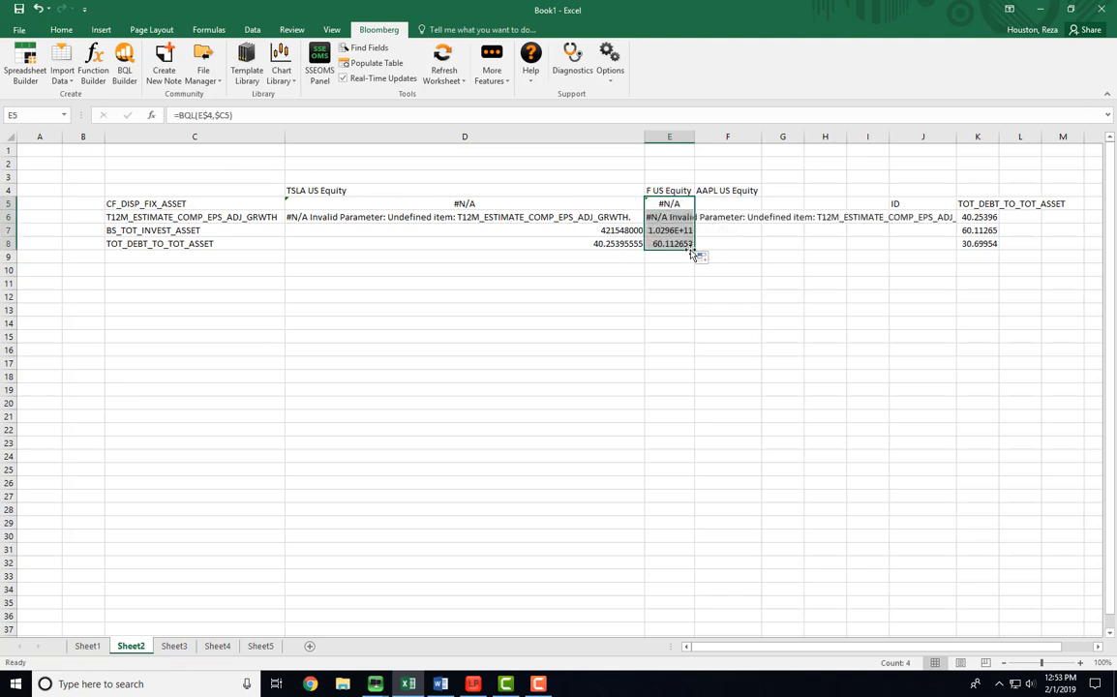
double_click(695, 136)
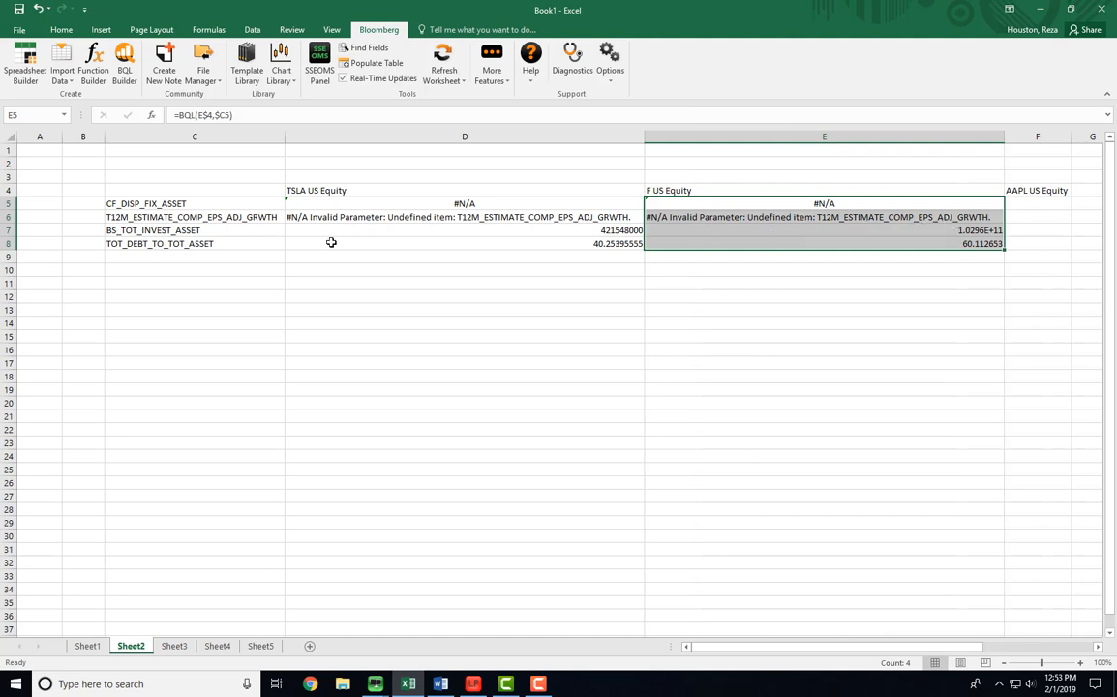
- Copy the BQL formula from E5 into F5 for AAPL US Equity and fill it down to F8
left_click(987, 201)
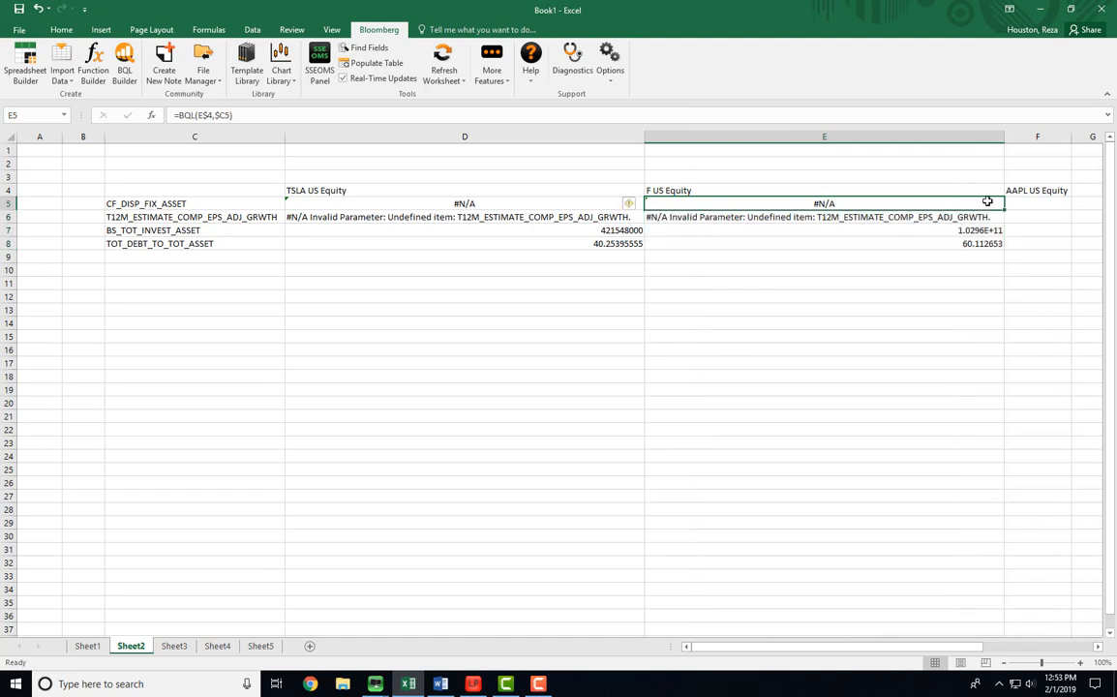
key("ctrl+c")
left_click(1031, 204)
key("ctrl+v")
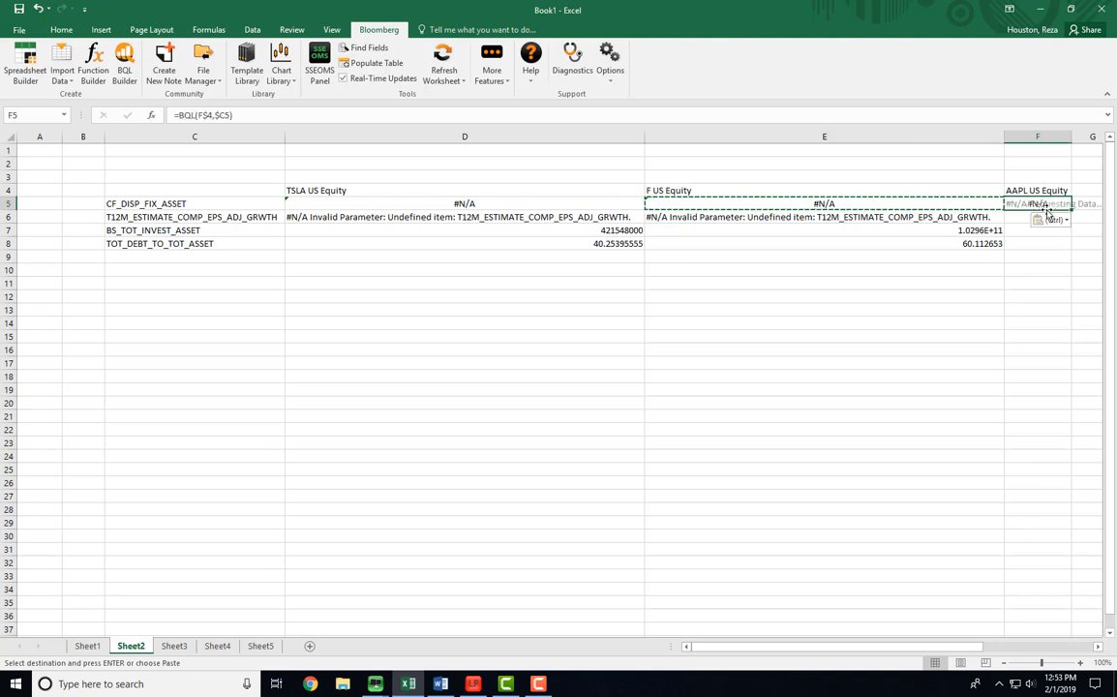
double_click(1063, 206)
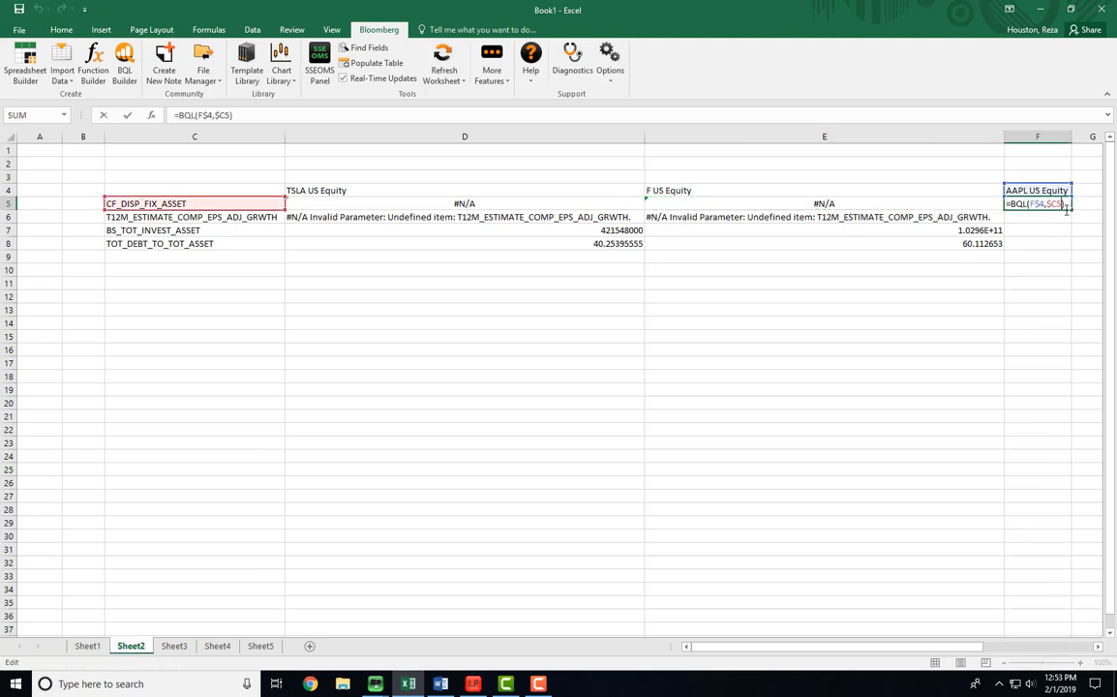
key("Escape")
left_click_drag(1071, 210, 1069, 253)
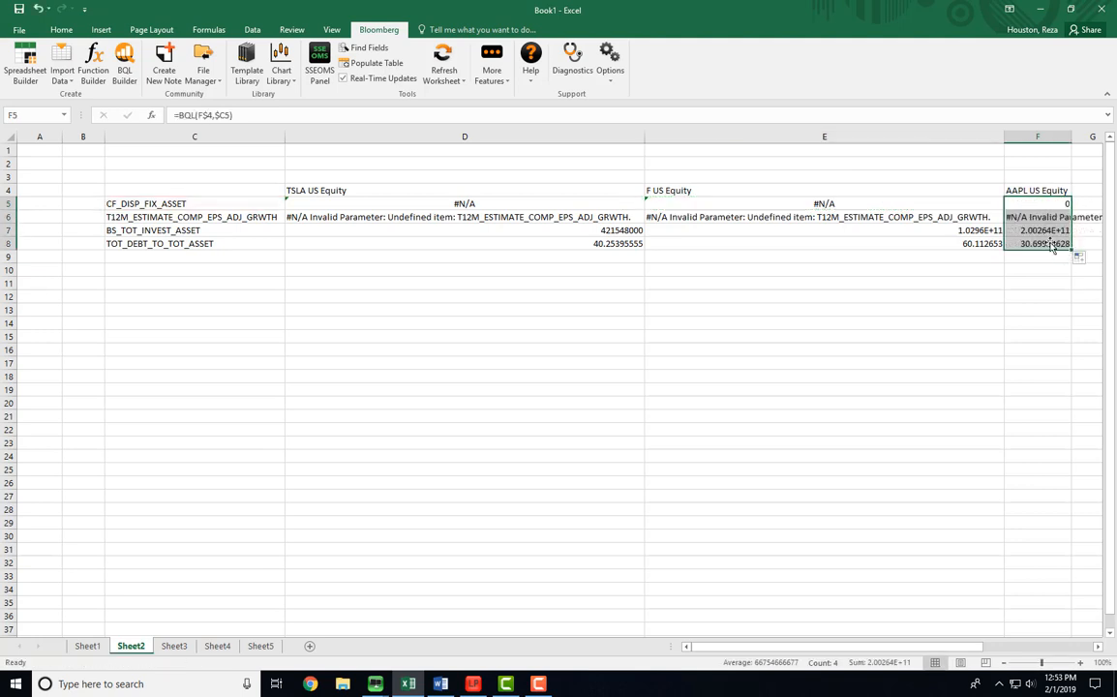
left_click(1053, 231)
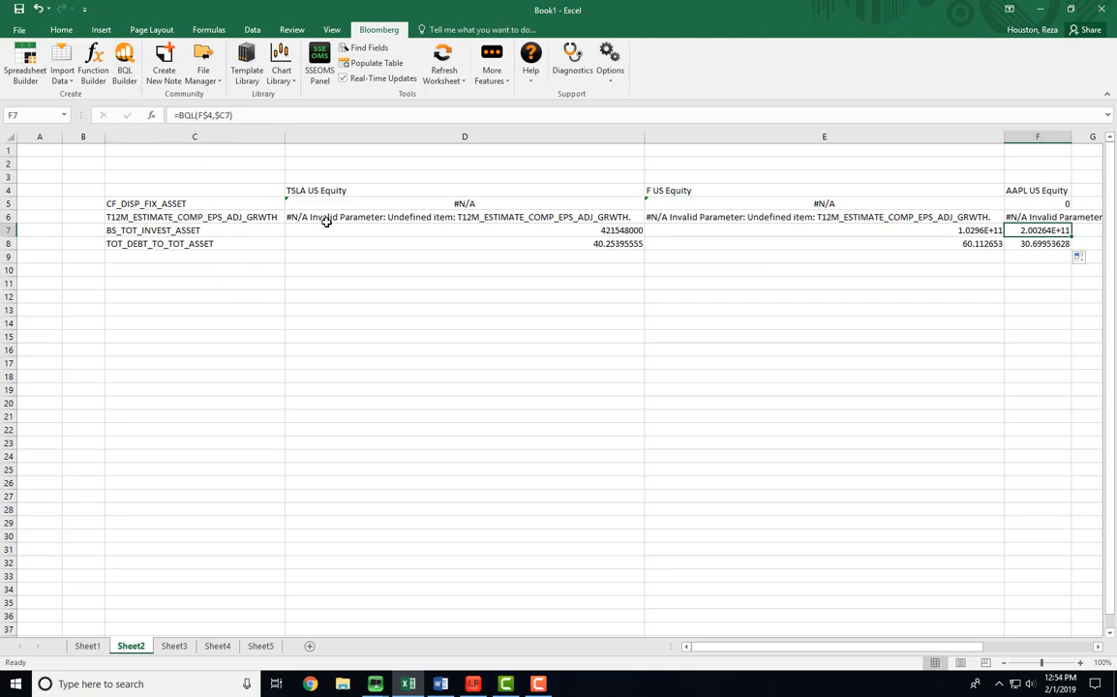
left_click(452, 267)
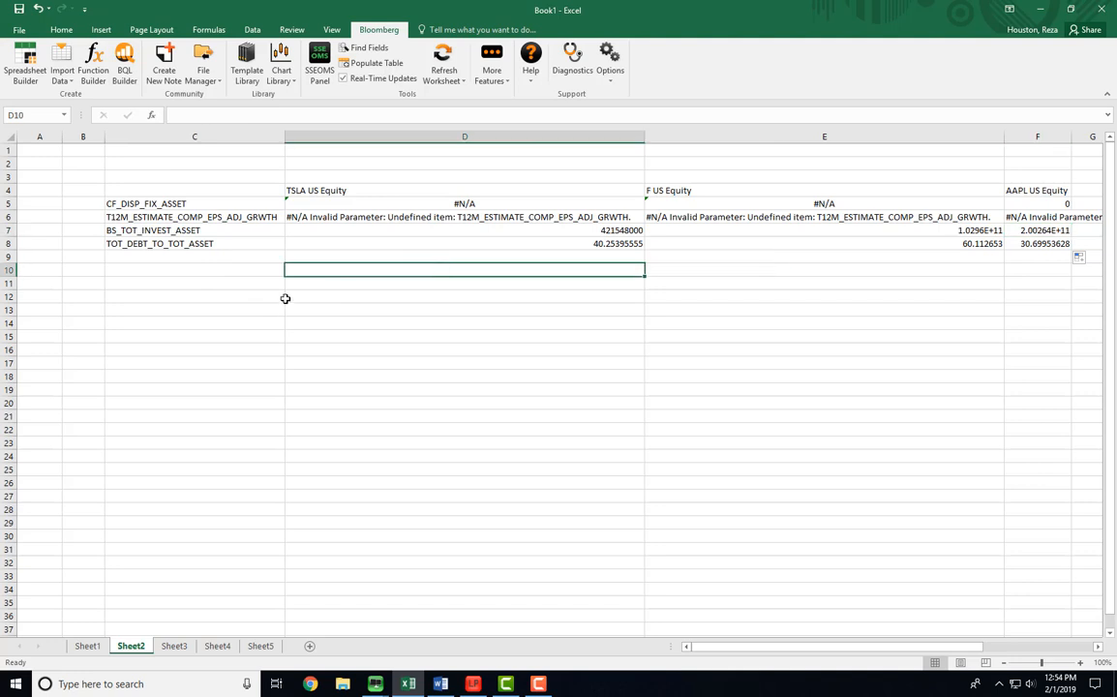
left_click(249, 283)
left_click_drag(219, 207, 212, 245)
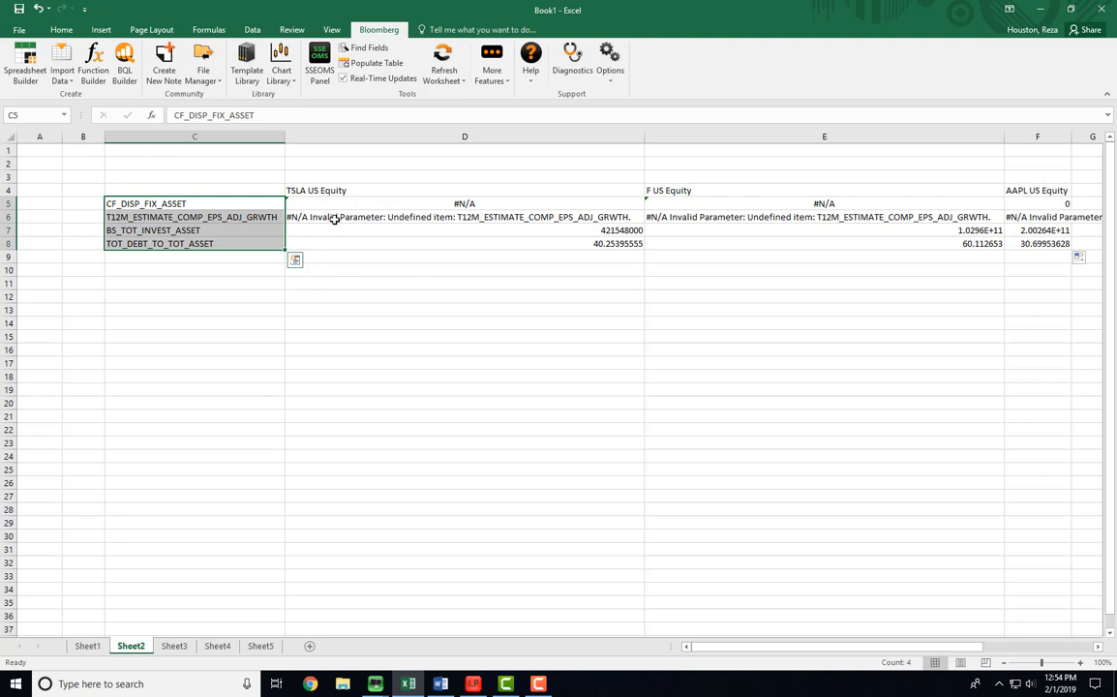
left_click(457, 238)
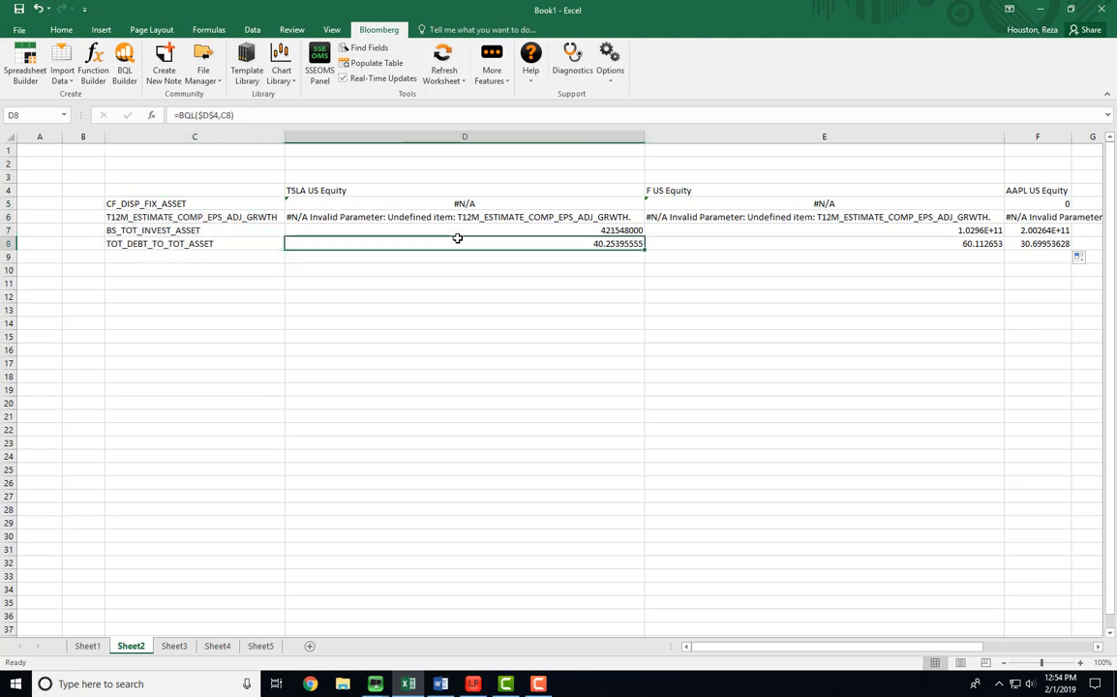
left_click(460, 232)
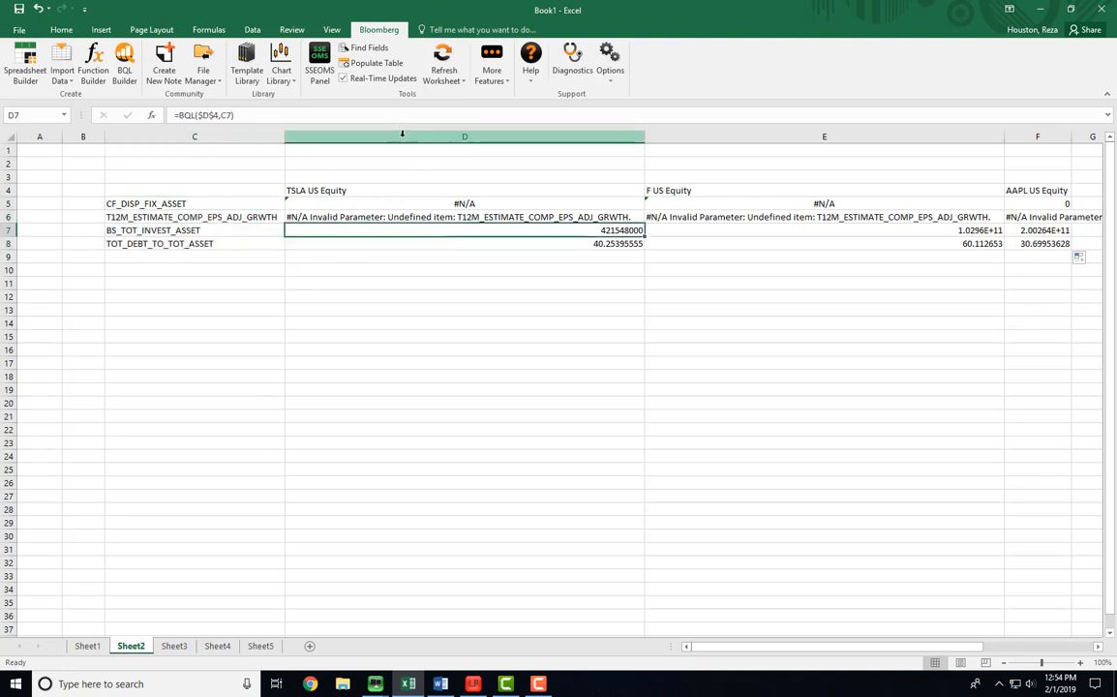
left_click_drag(219, 203, 219, 243)
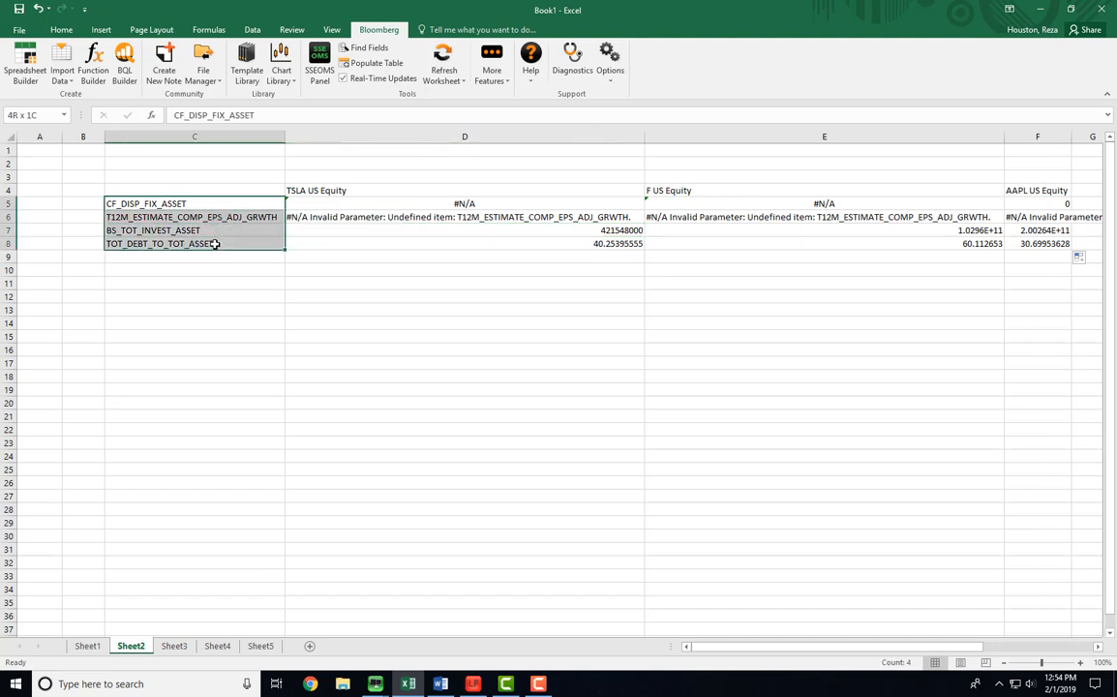
- With C11 as the destination, search Find Fields for "return" and add Return on Assets and Return on Common Equity to the selected fields
left_click(207, 284)
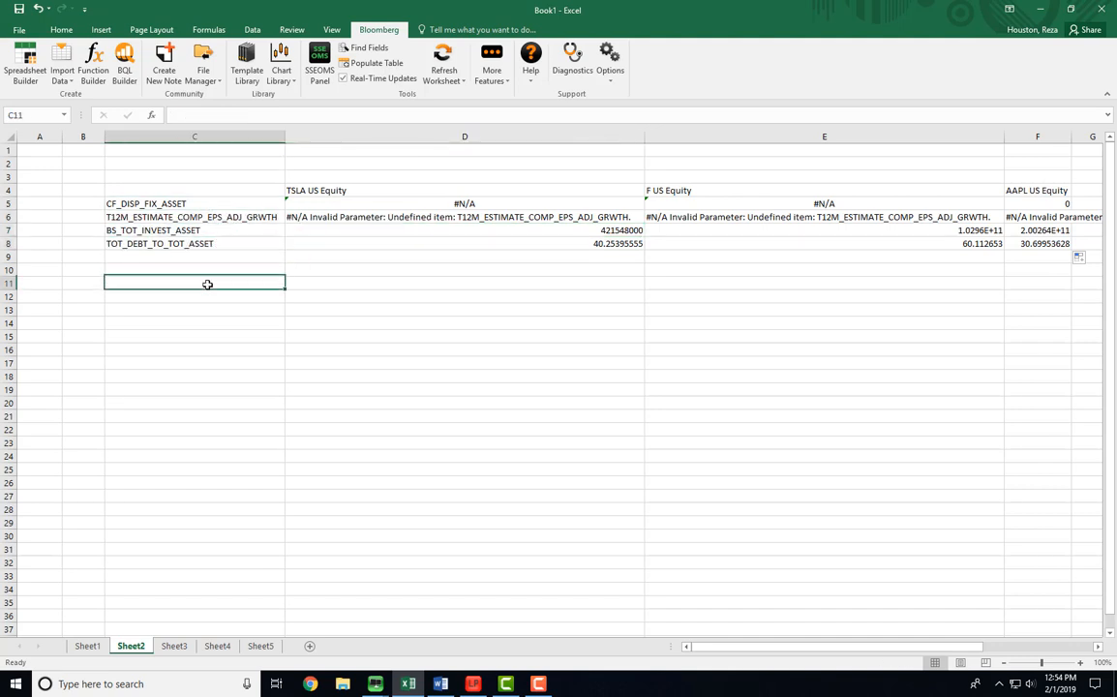
left_click(374, 50)
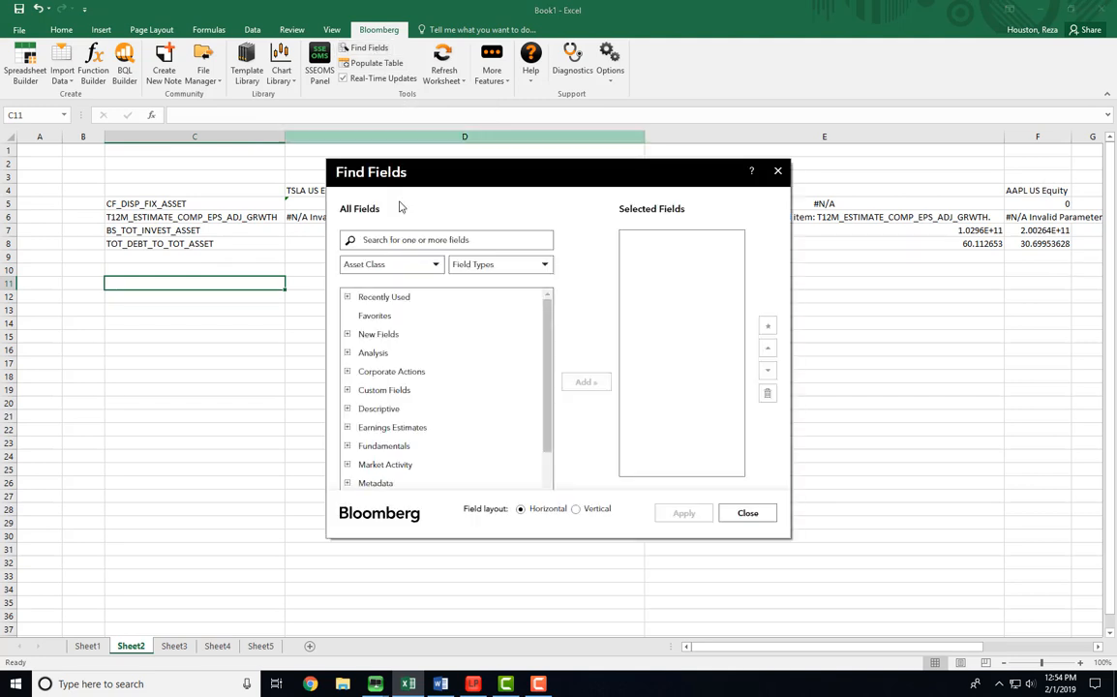
left_click(413, 241)
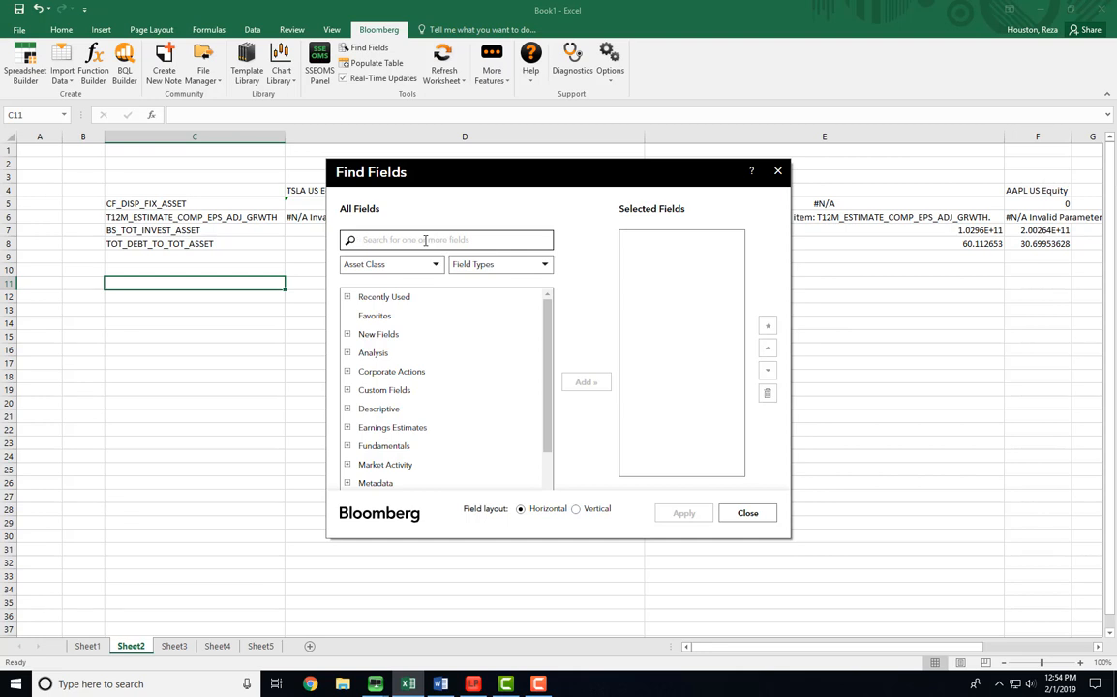
type("return")
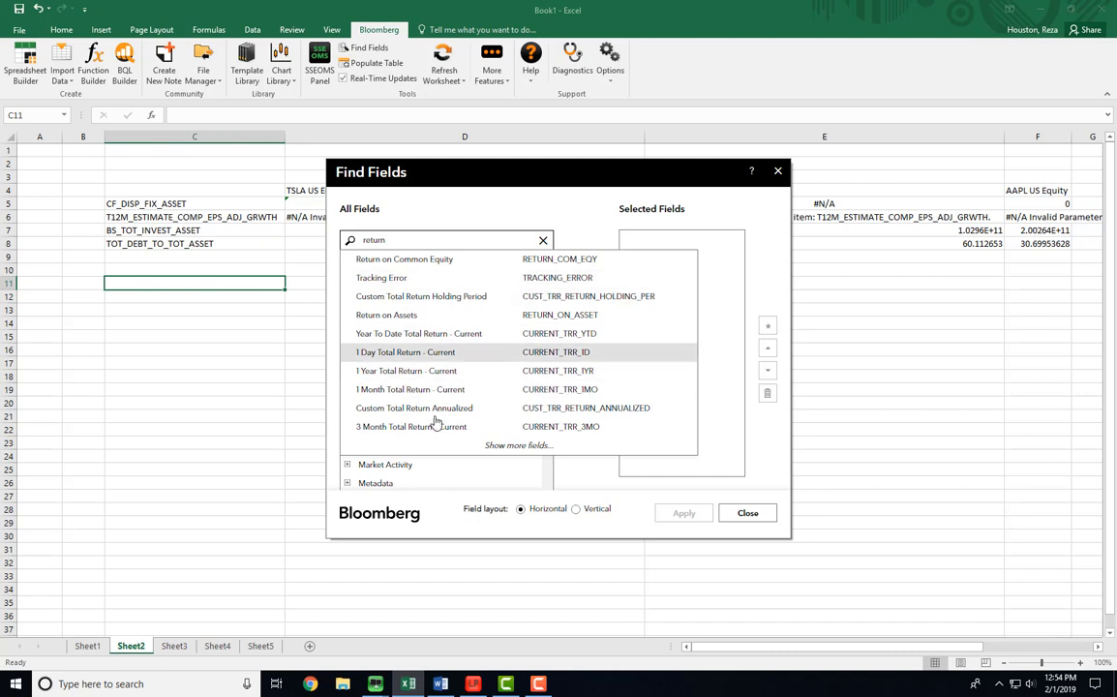
left_click(408, 317)
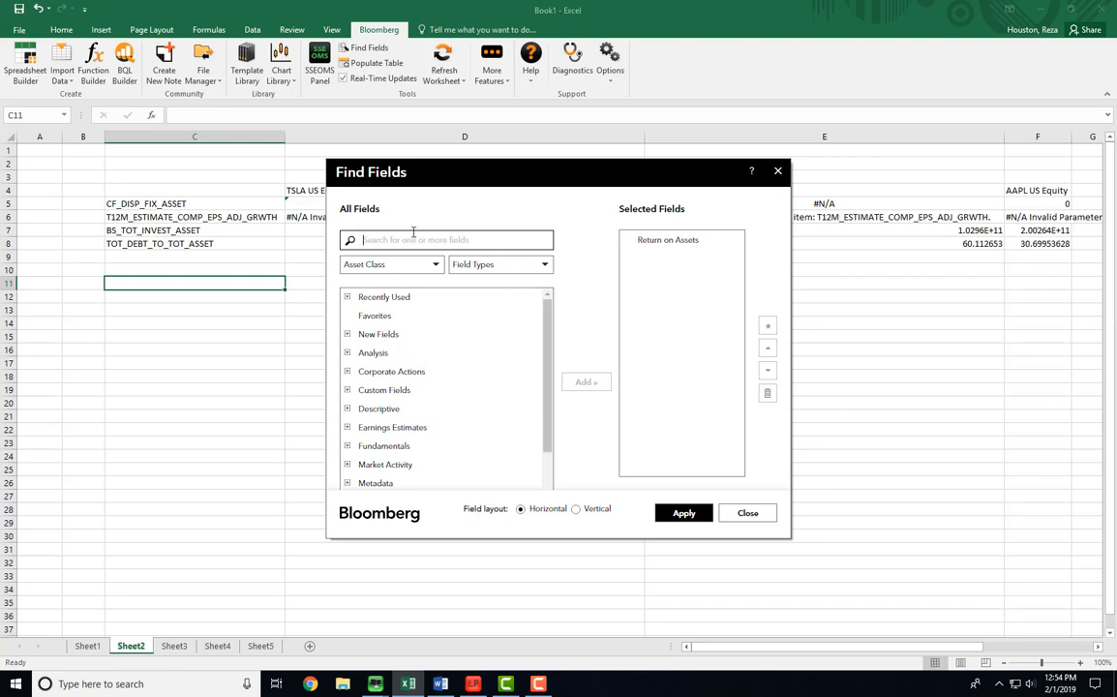
type("return")
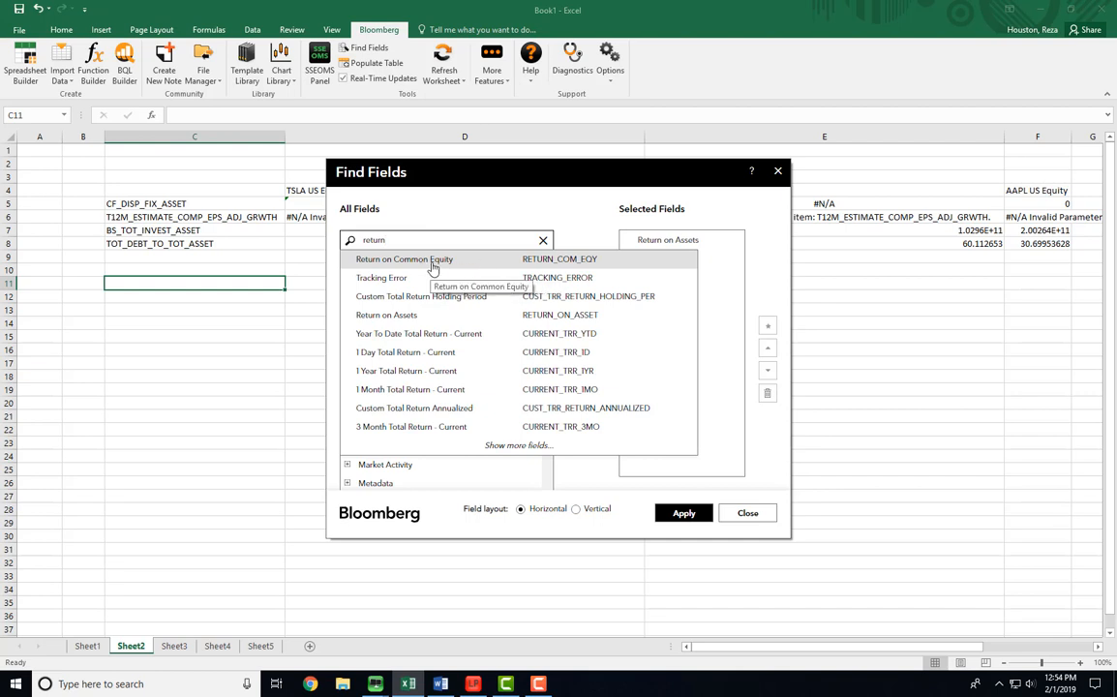
left_click(485, 261)
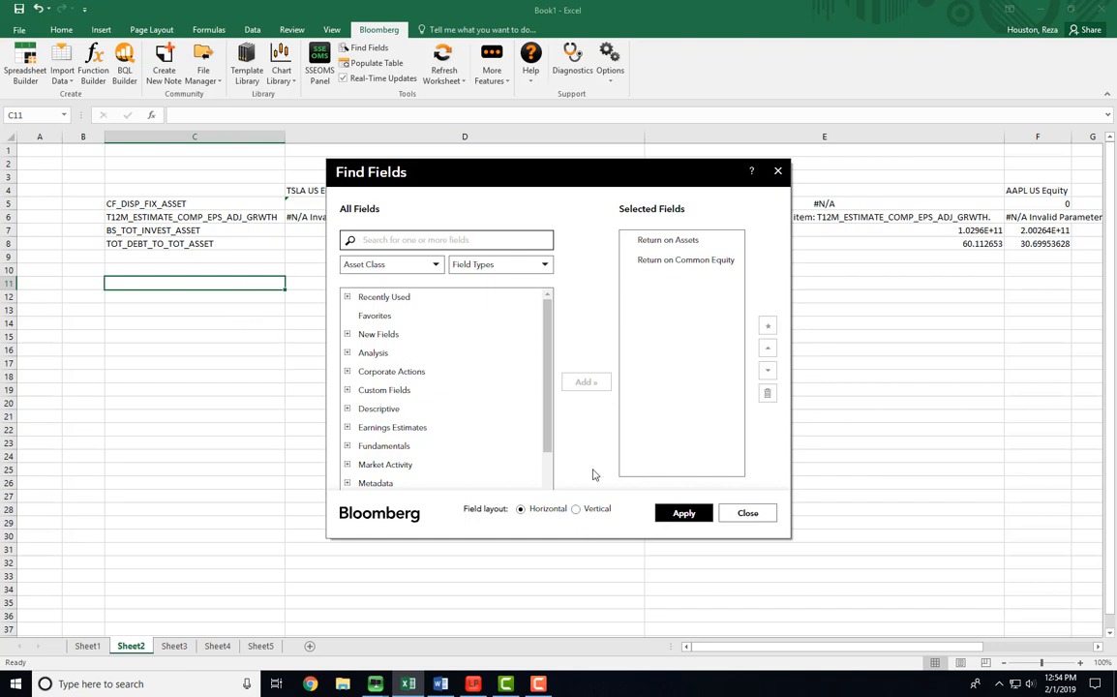
- Set the field layout to Vertical, insert the two selected fields into the sheet and close Find Fields
left_click(593, 513)
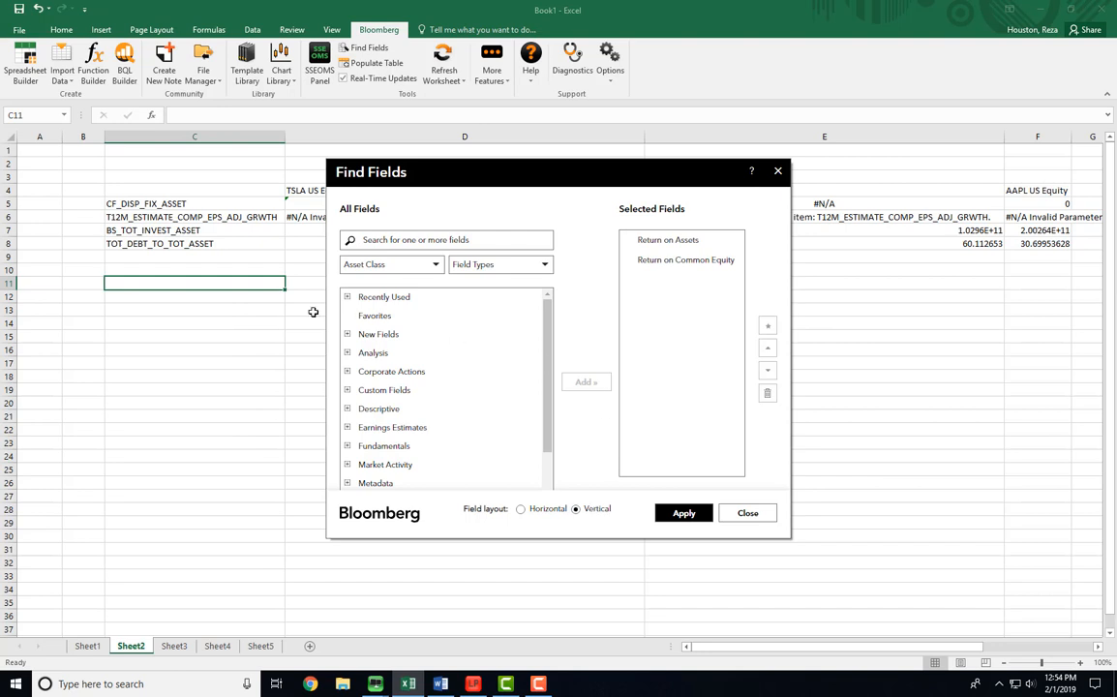
left_click(520, 508)
left_click(594, 510)
left_click(684, 513)
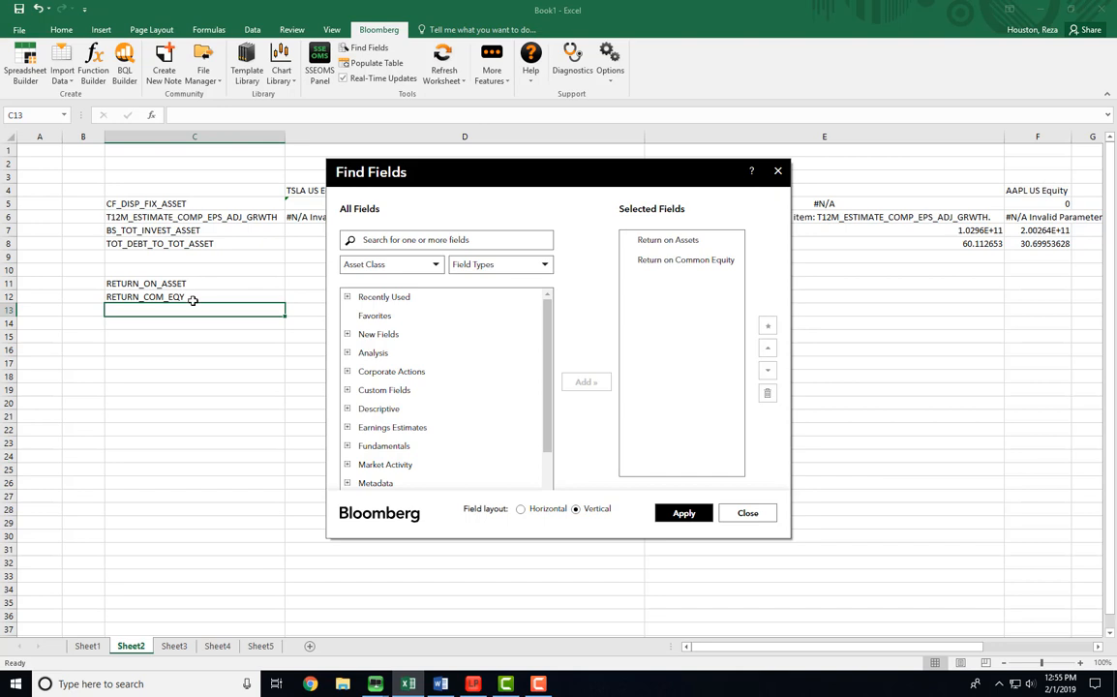
left_click(741, 514)
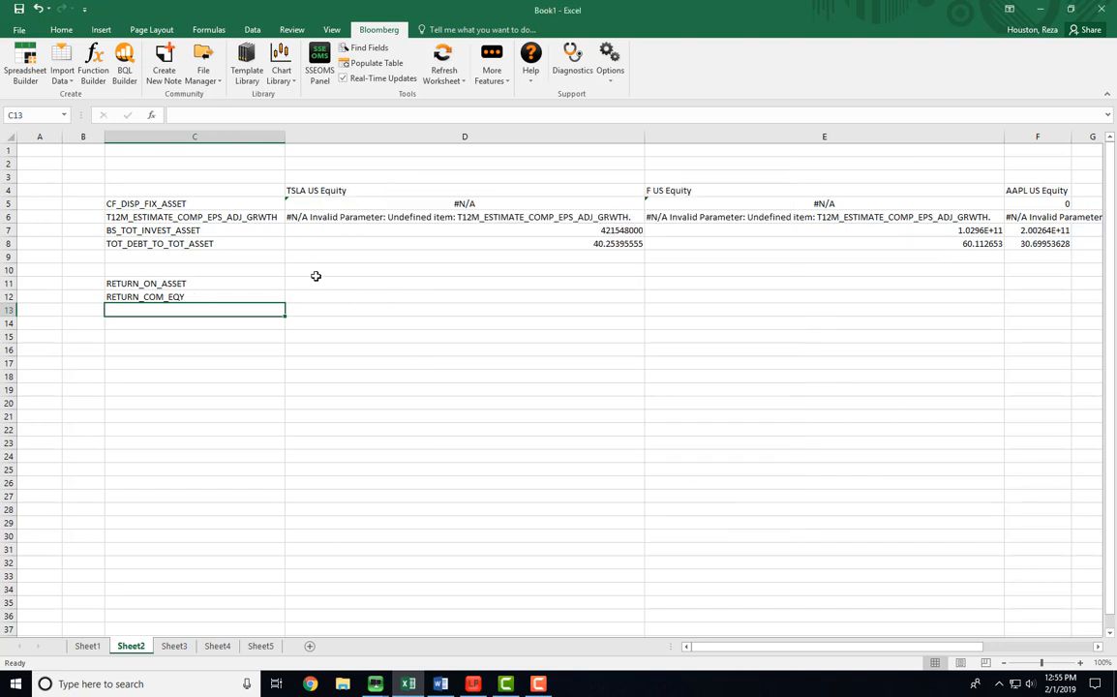
- Enter the formula =bql(D4,C11) in D11 to query RETURN_ON_ASSET for TSLA US Equity
left_click(315, 265)
left_click(323, 281)
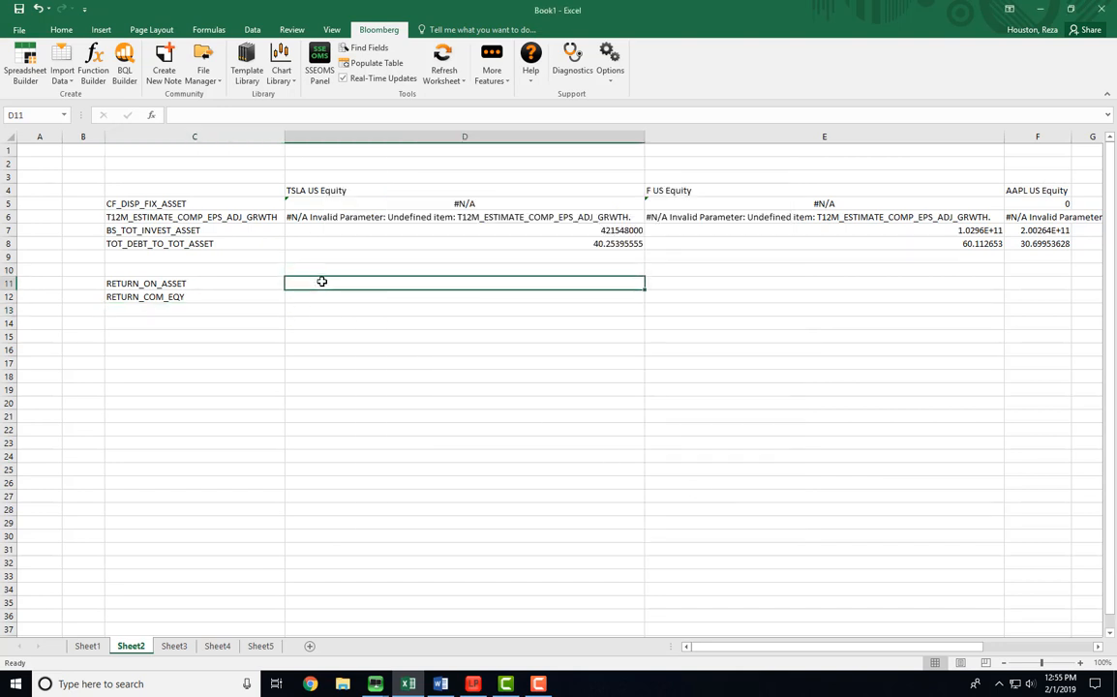
type("=bql")
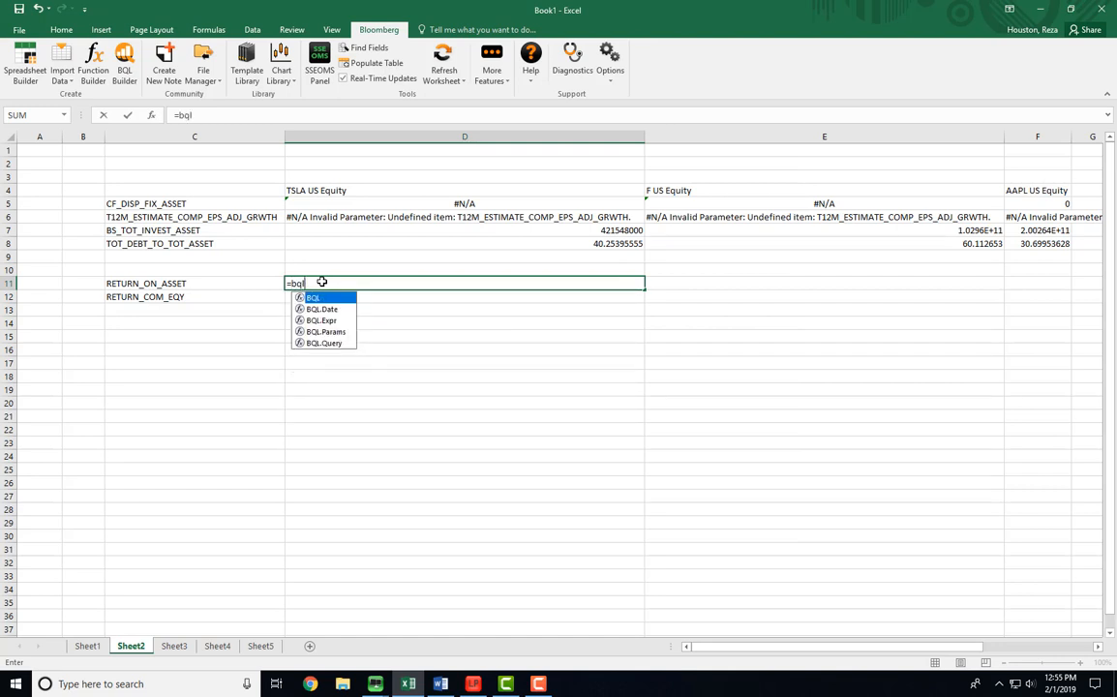
type("(")
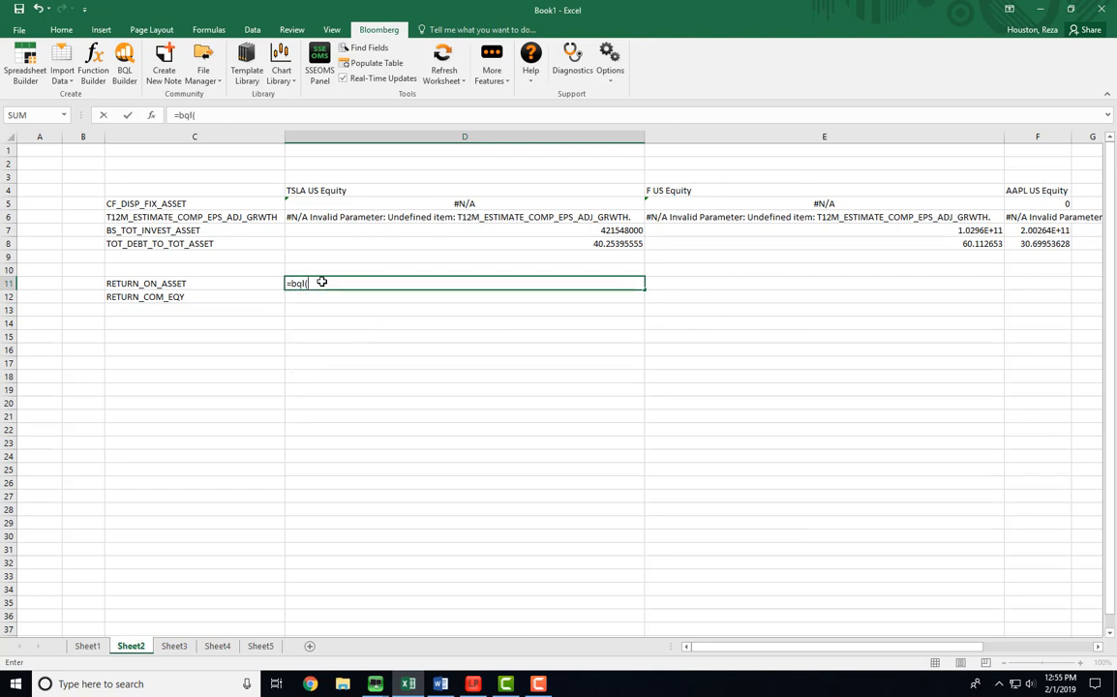
left_click(337, 188)
type(",")
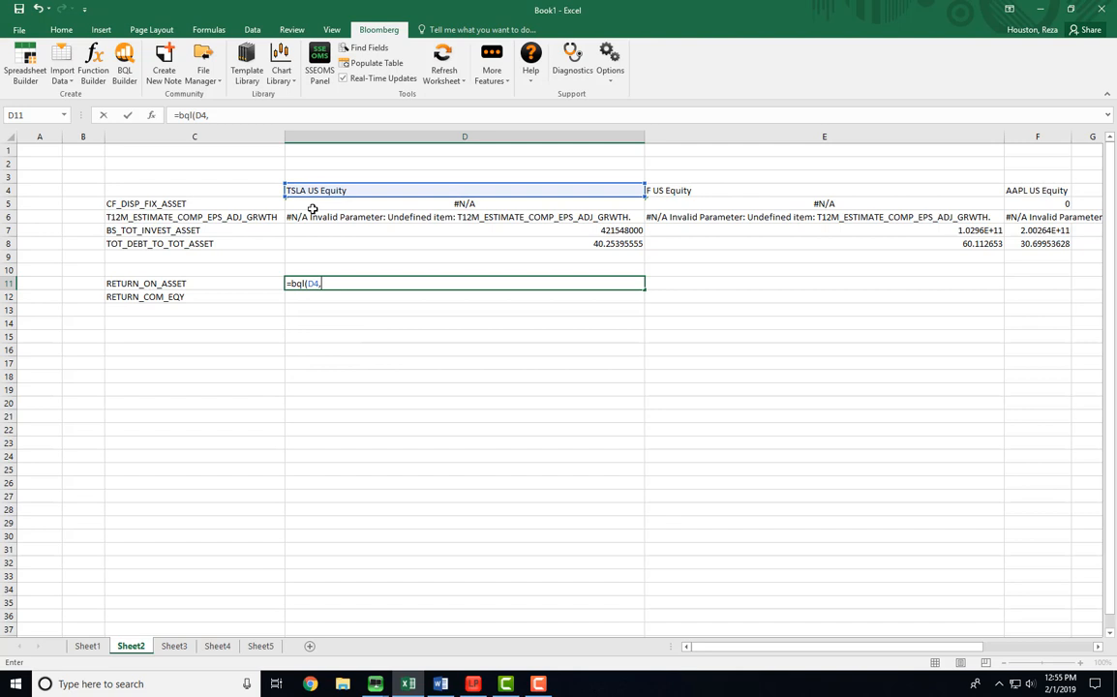
left_click(219, 283)
key("Return")
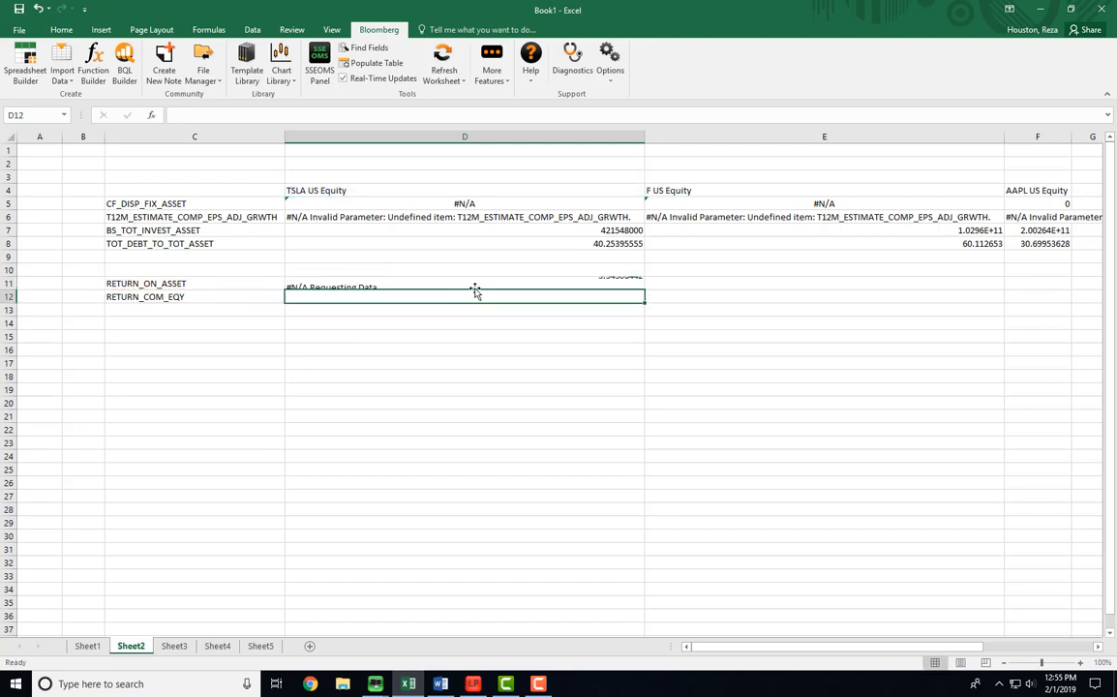
- Enter the formula =bql(D4,C12) in D12 to query RETURN_COM_EQY for TSLA US Equity
left_click(523, 284)
left_click(488, 295)
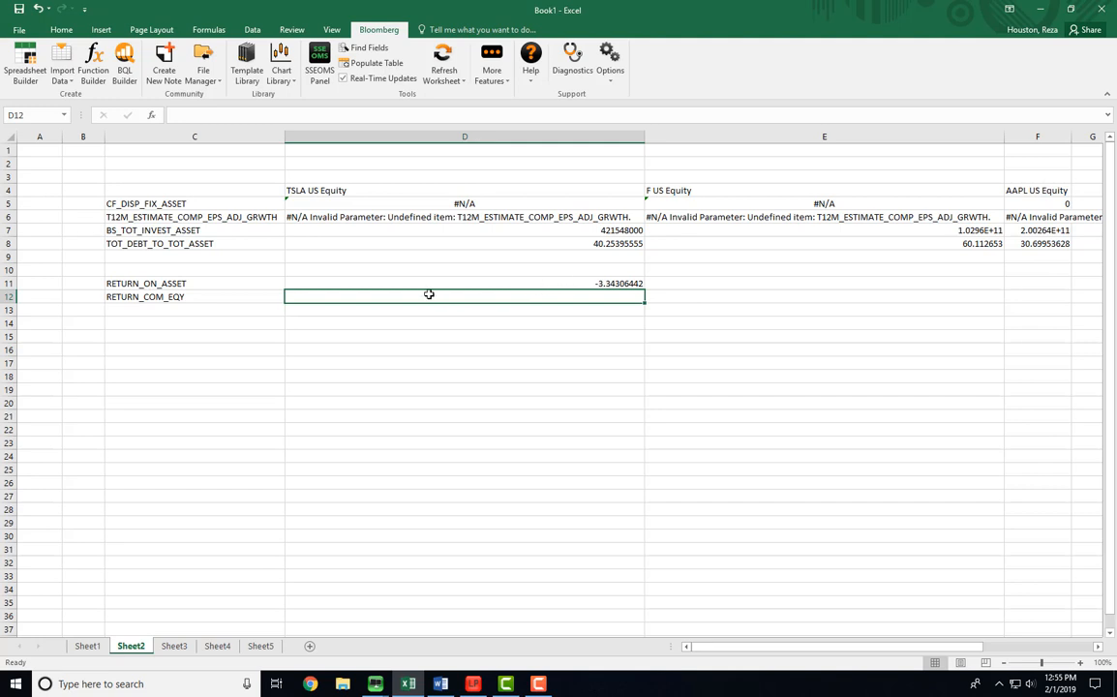
type("=")
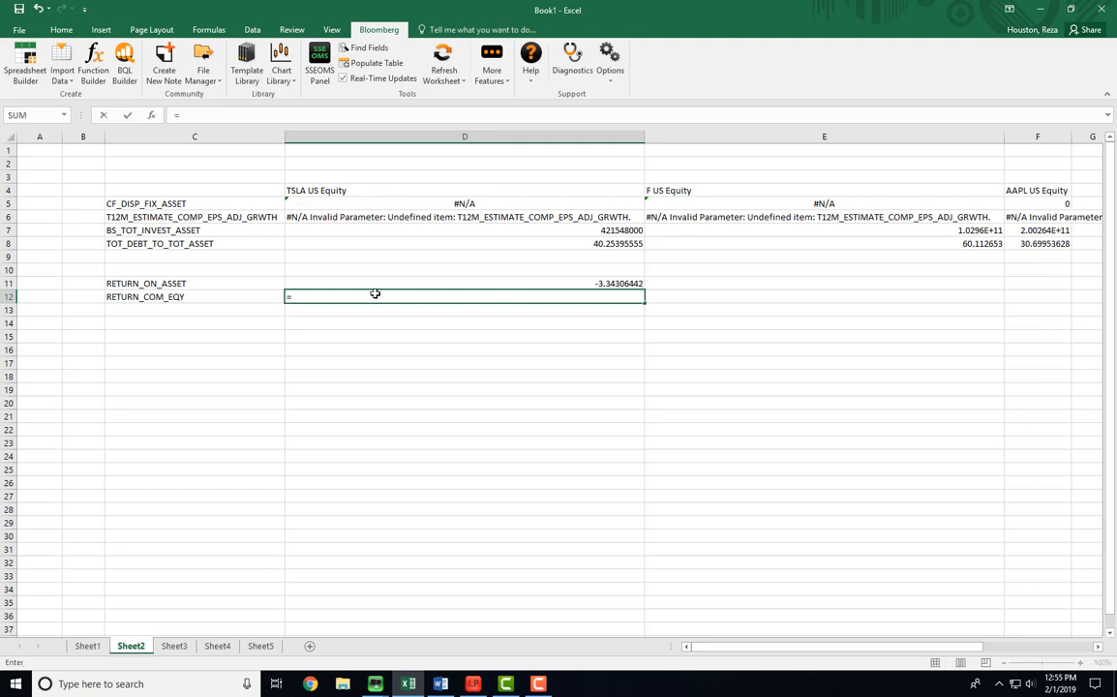
type("bql(")
left_click(368, 189)
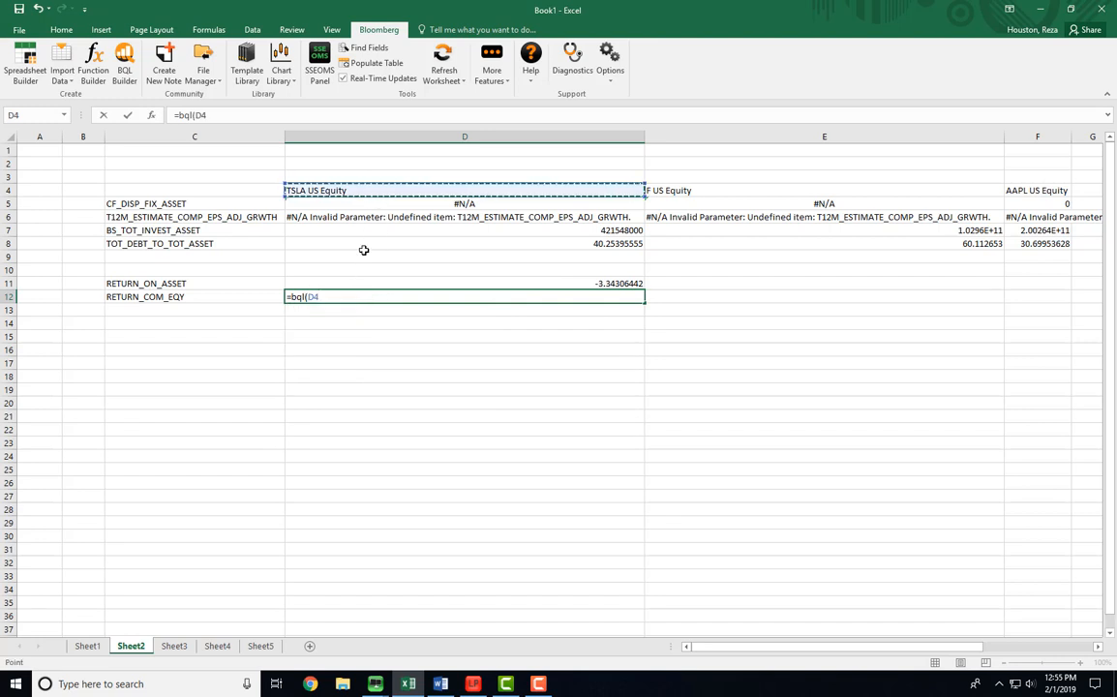
type(":")
key("BackSpace")
type(",")
left_click(210, 295)
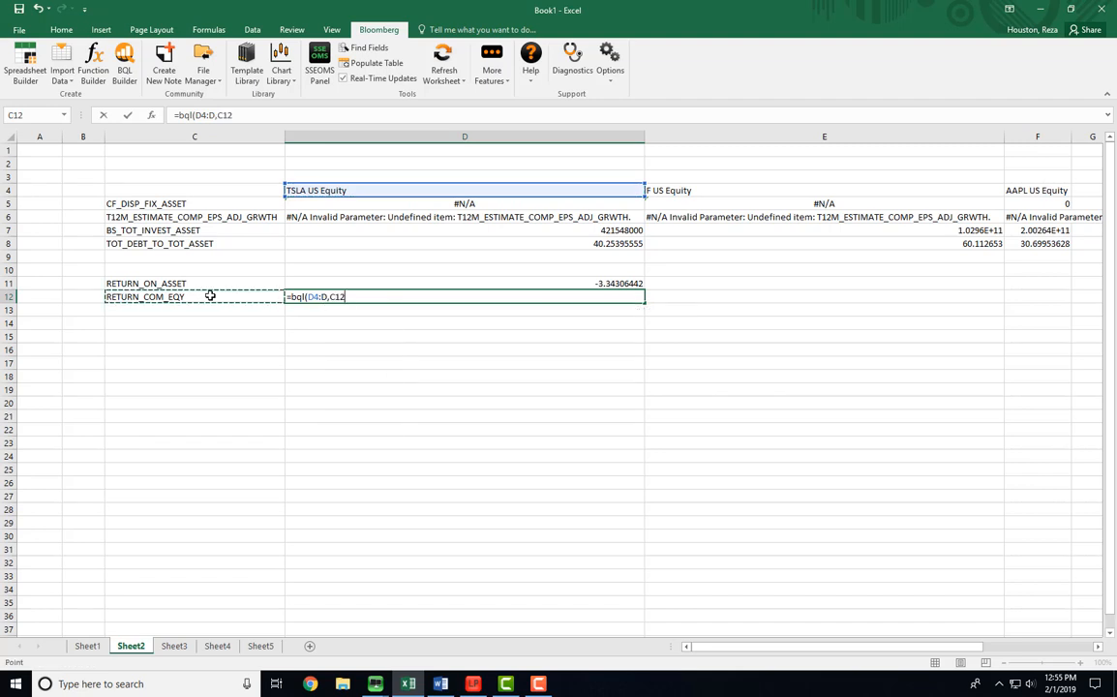
left_click(320, 296)
key("Delete")
key("Delete")
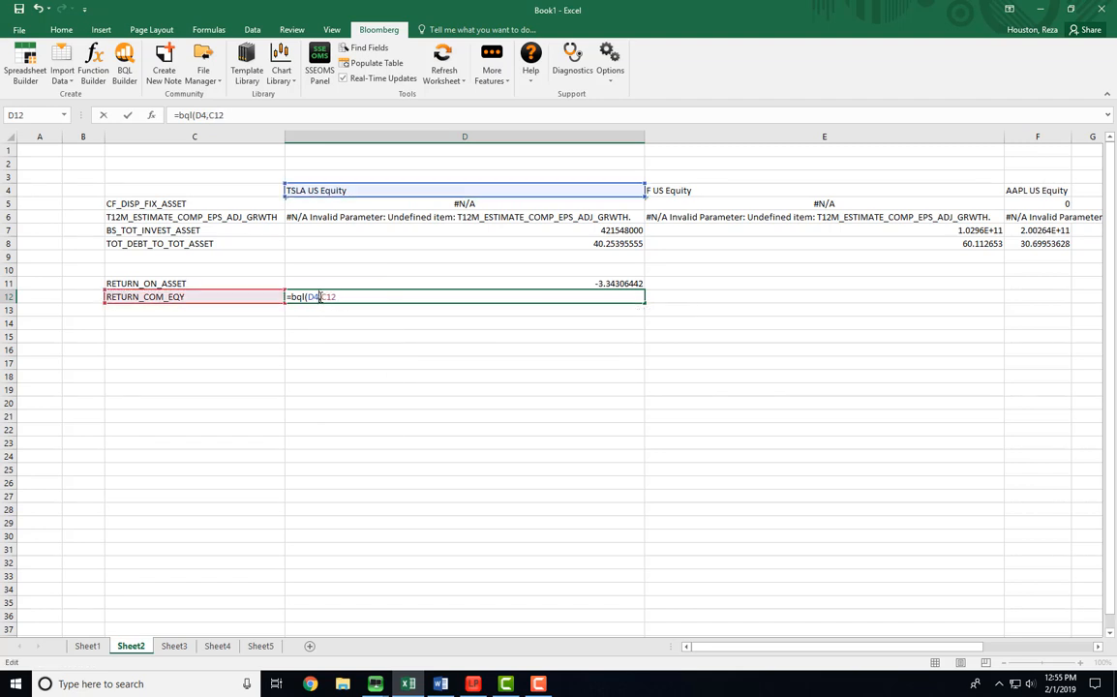
key("Return")
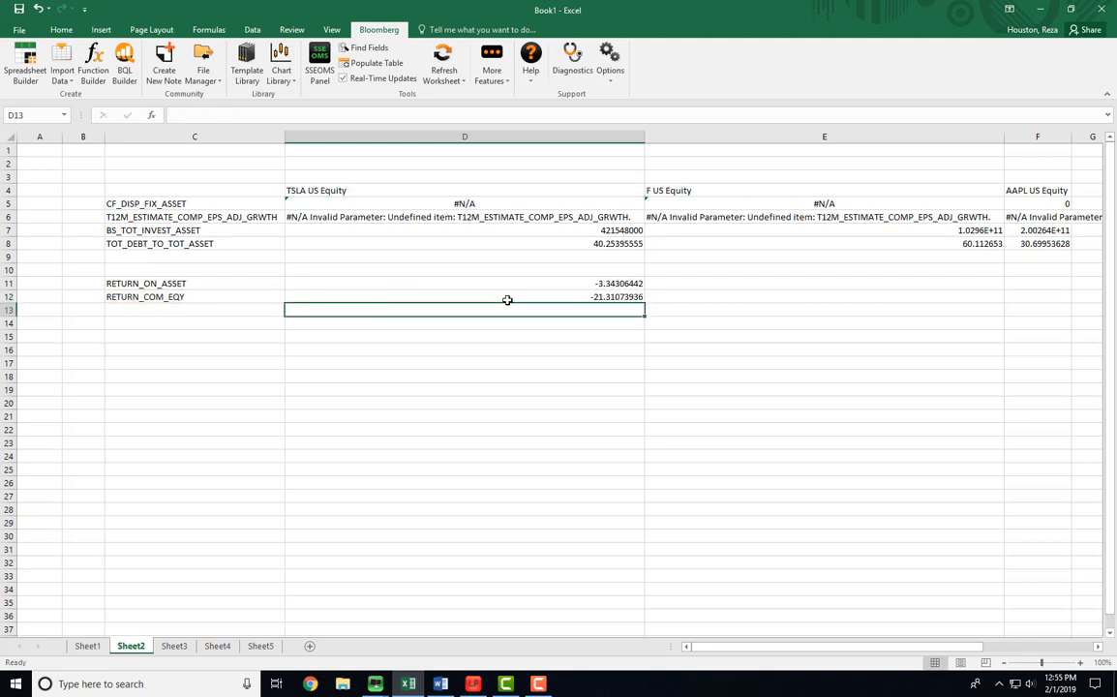
left_click(610, 296)
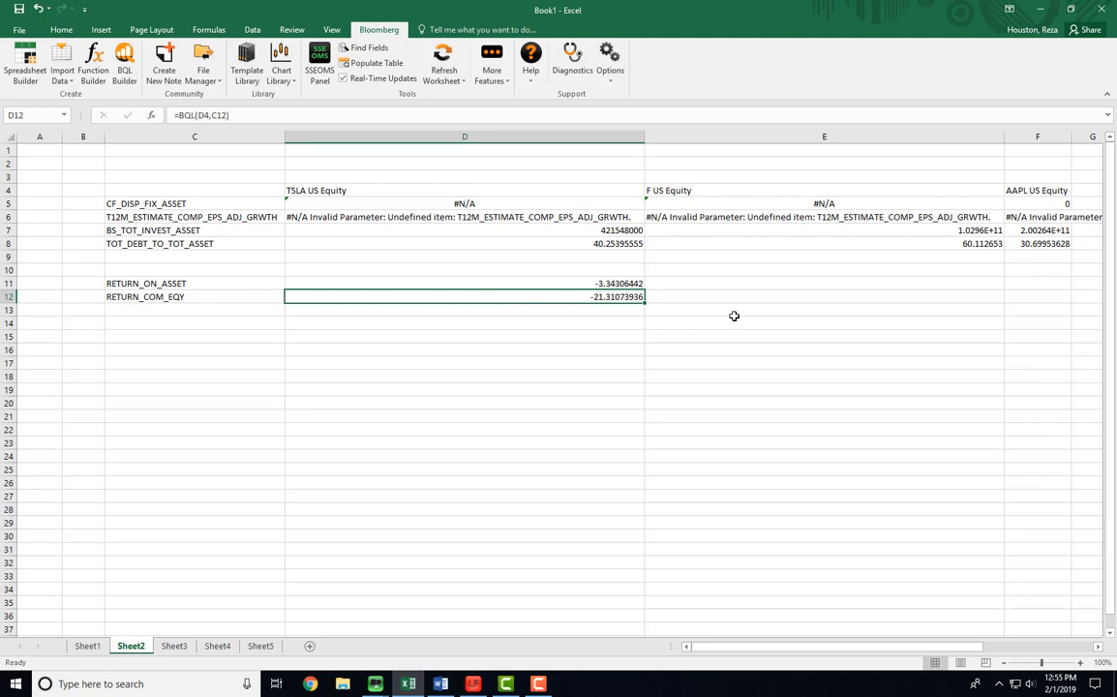
left_click(611, 320)
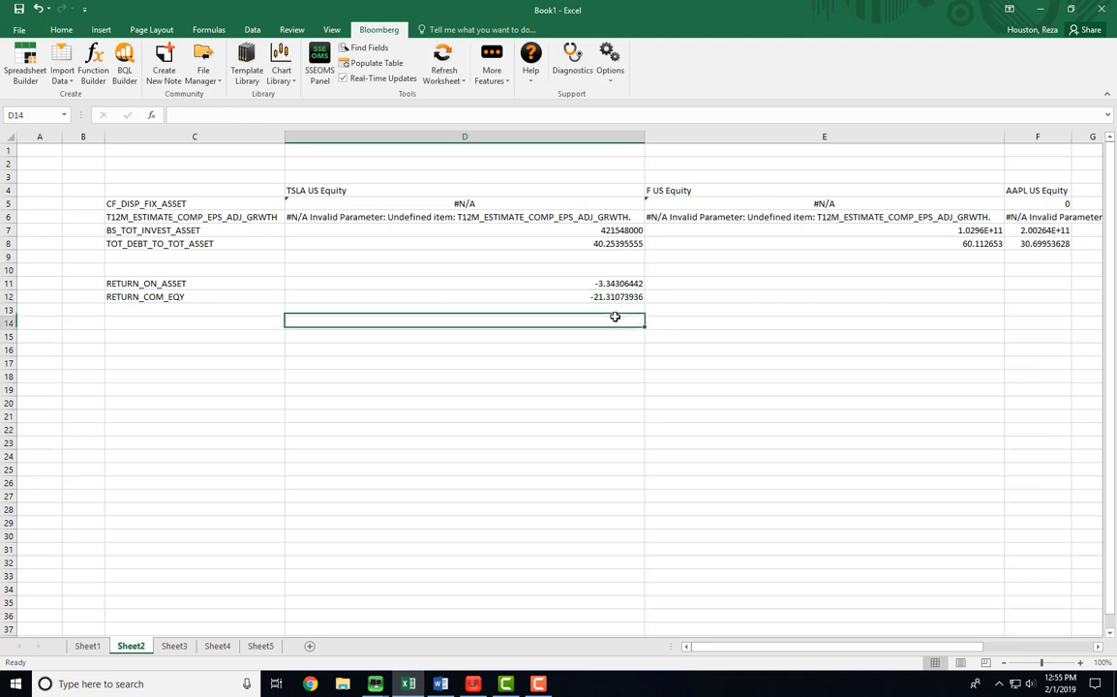
left_click(817, 341)
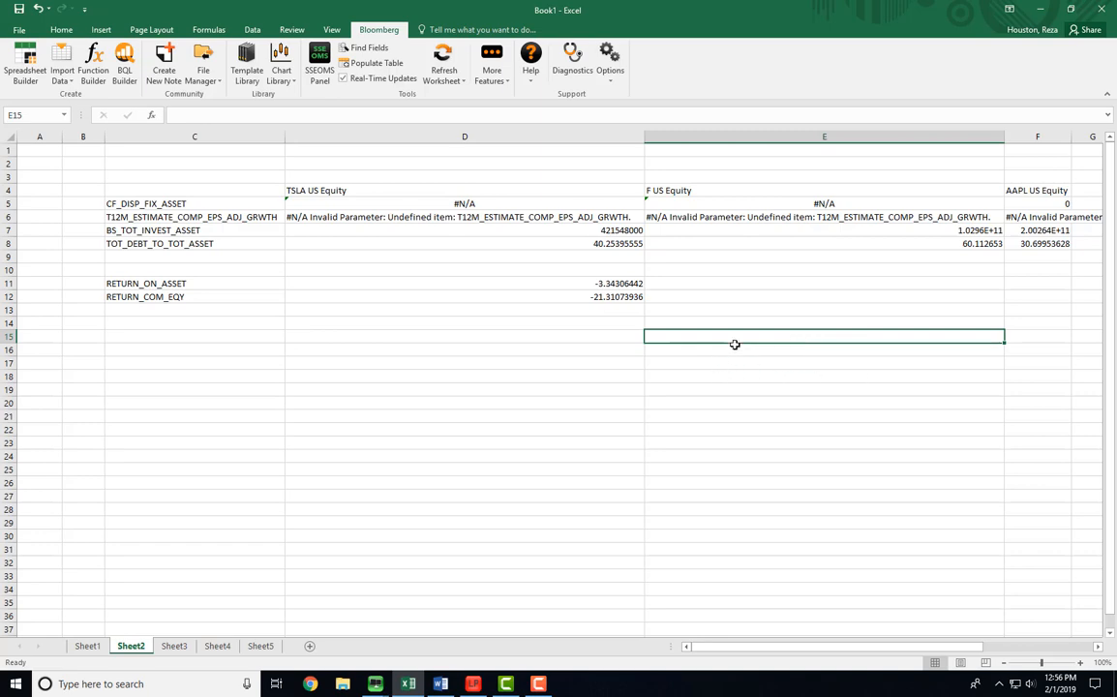
left_click(503, 378)
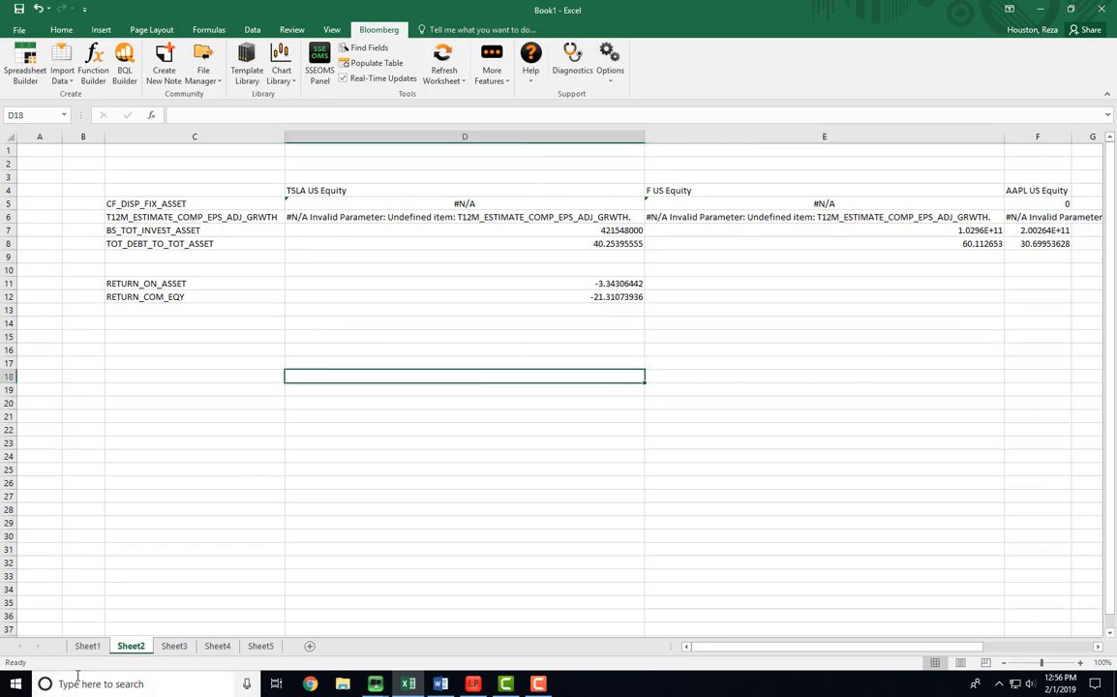
- Review the financial data on Sheet1 and Sheet2 and the return and last-price columns on Sheet3
left_click(89, 646)
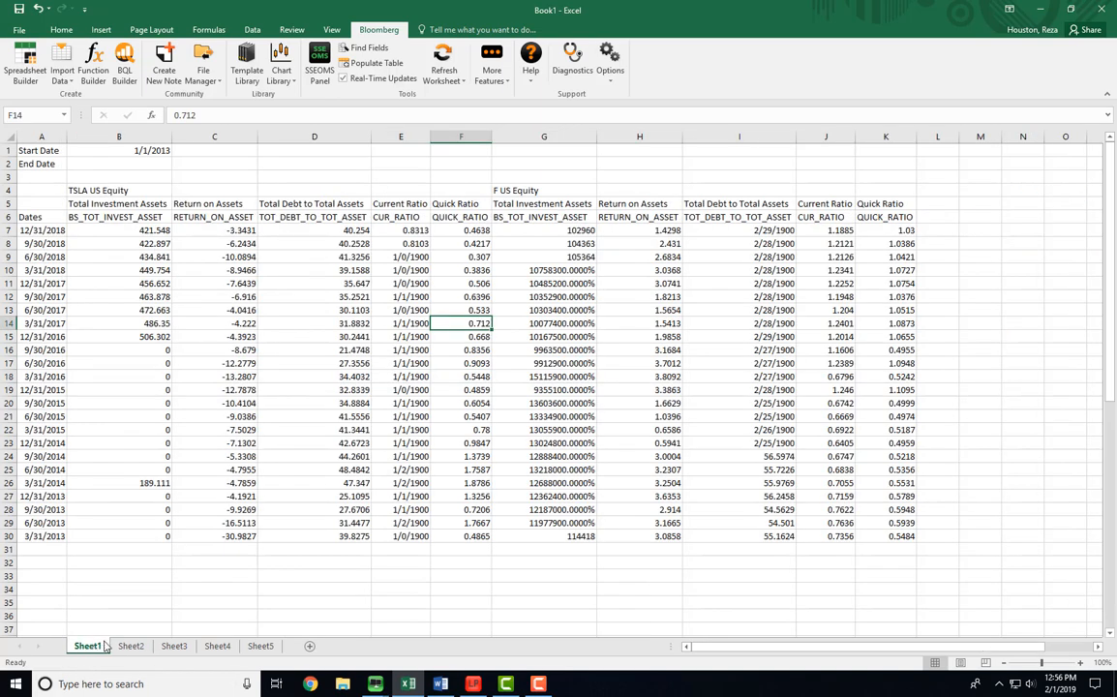
left_click(318, 436)
left_click(132, 646)
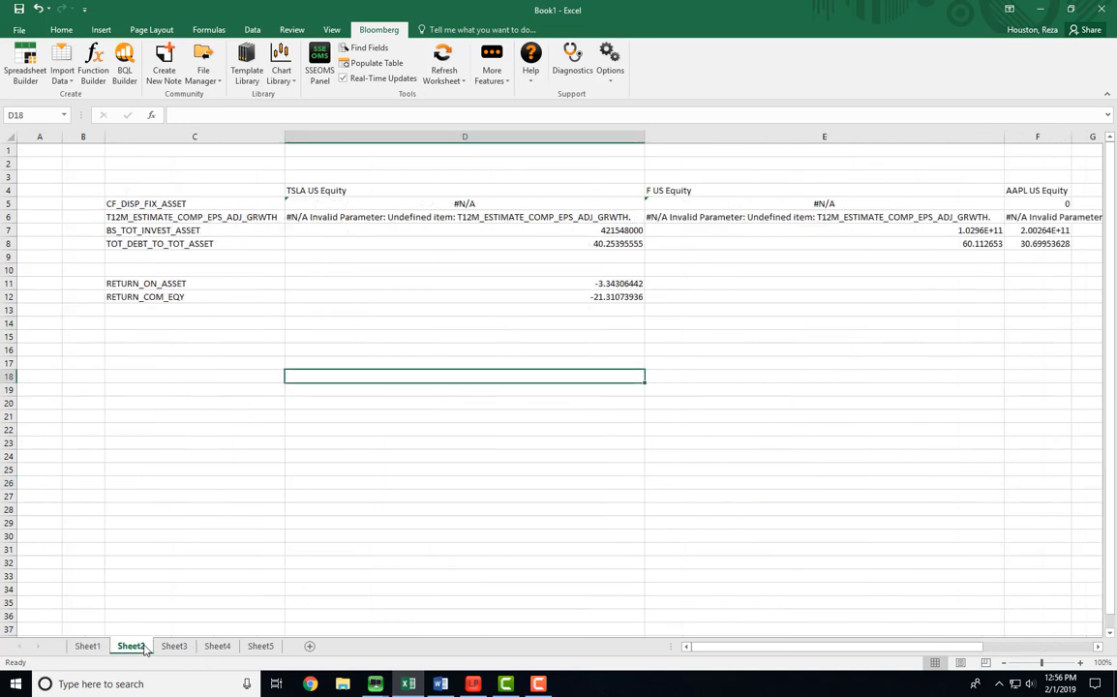
left_click(174, 645)
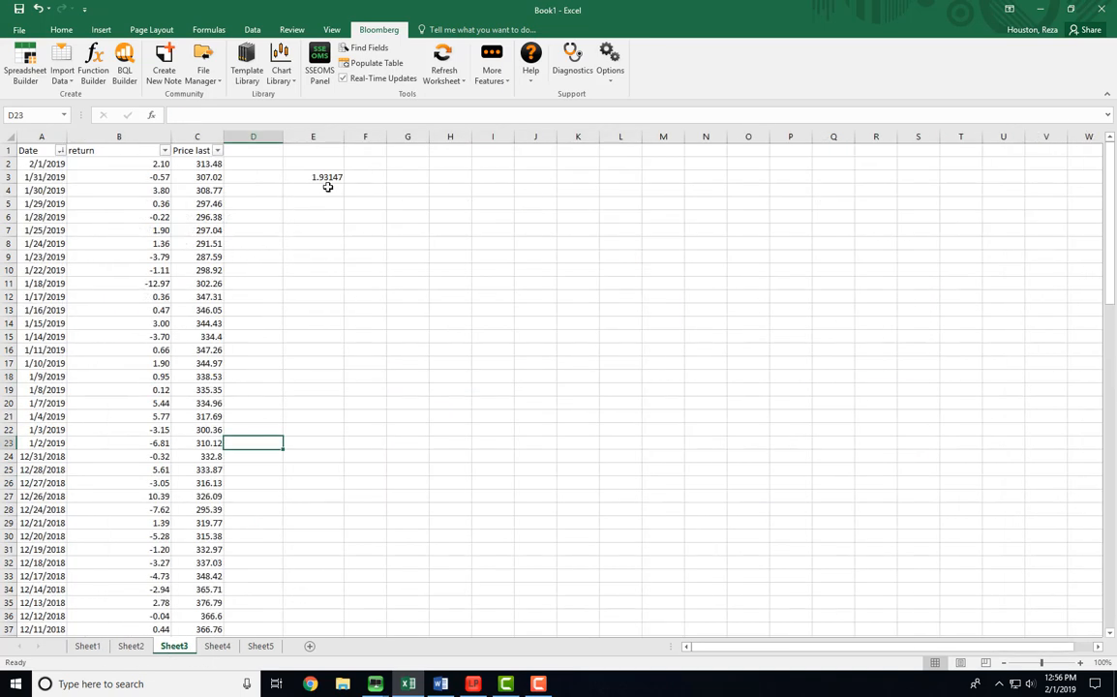
left_click(92, 137)
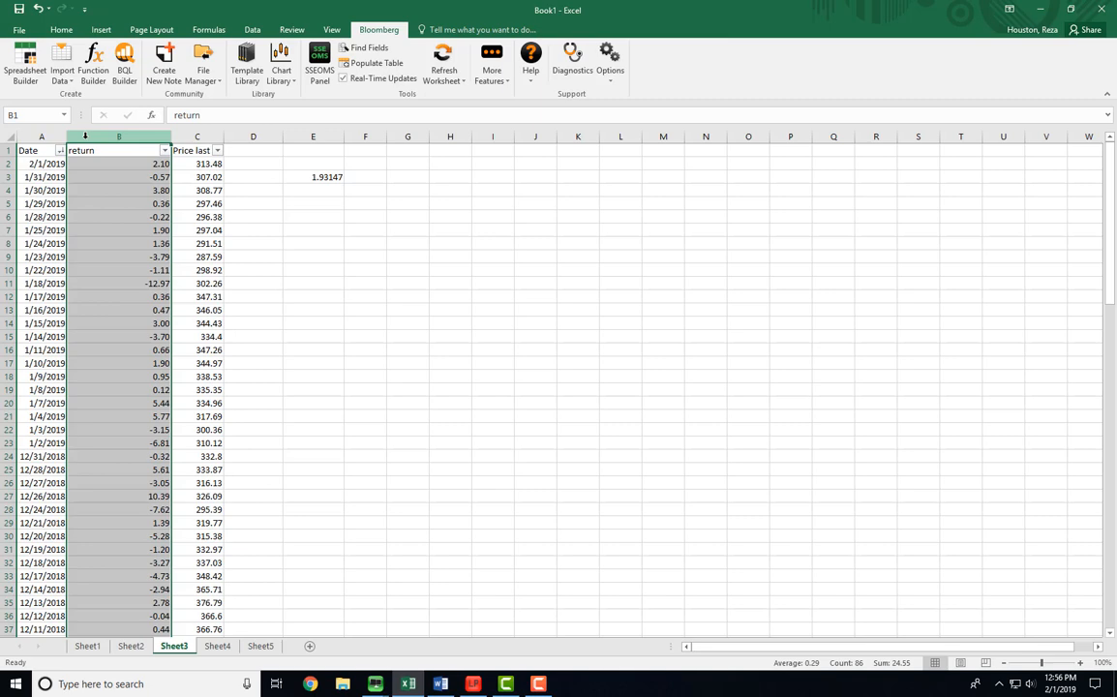
left_click(188, 337)
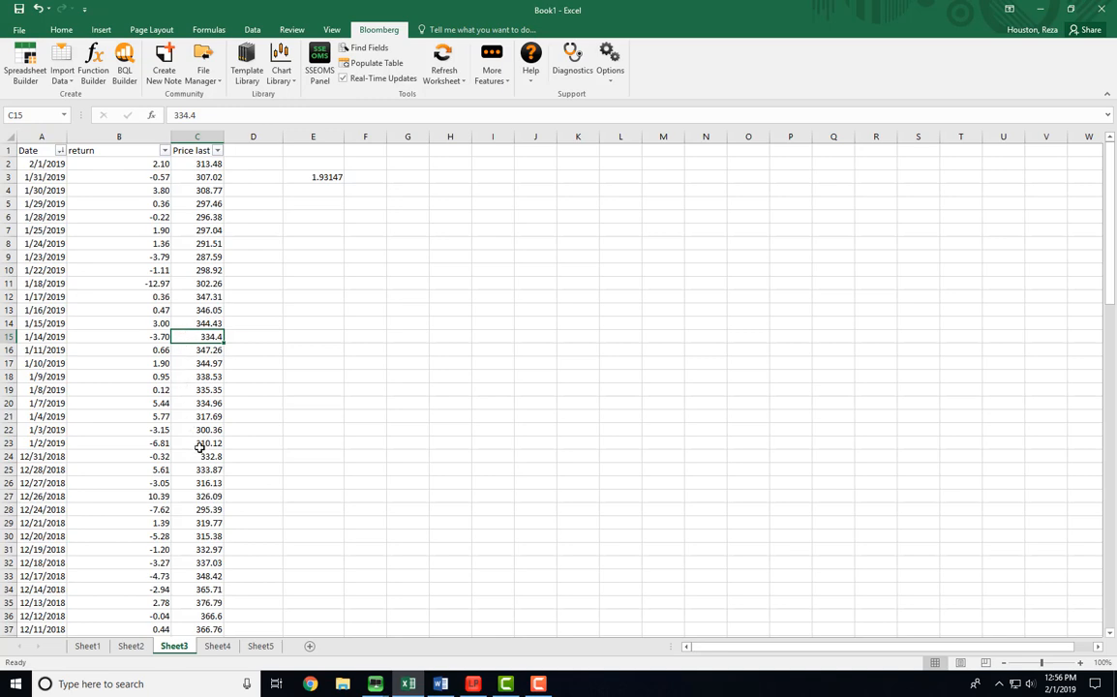
- Switch to Chrome, go to finance.yahoo.com and open the quote page for TSLA (Tesla, Inc.)
left_click(310, 683)
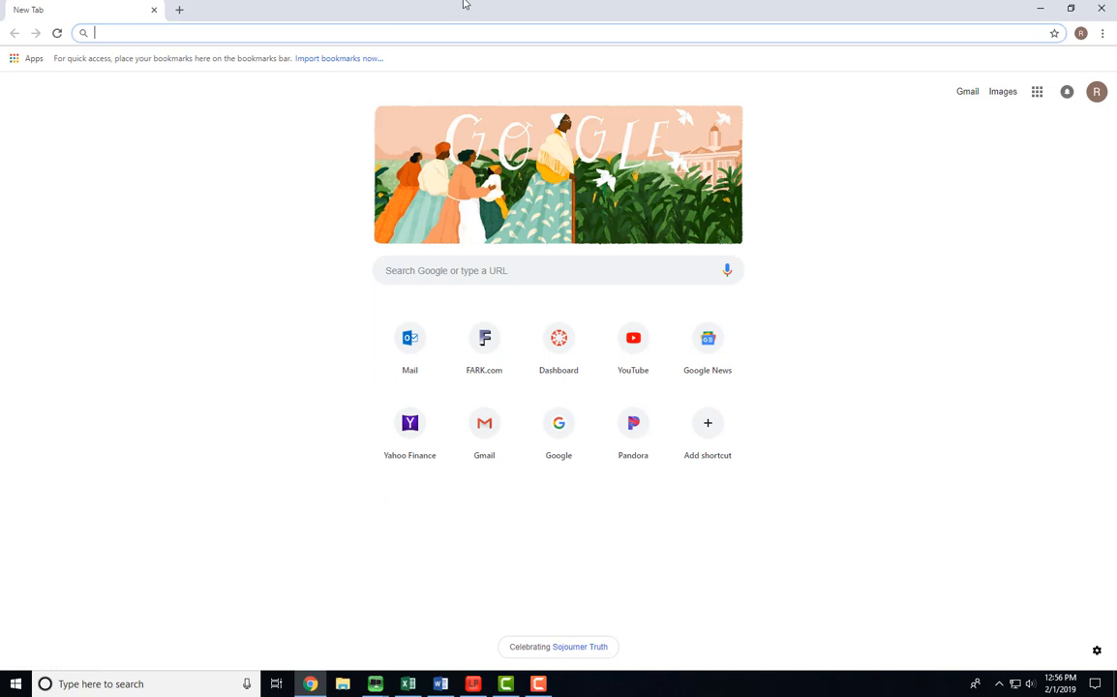
type("financ")
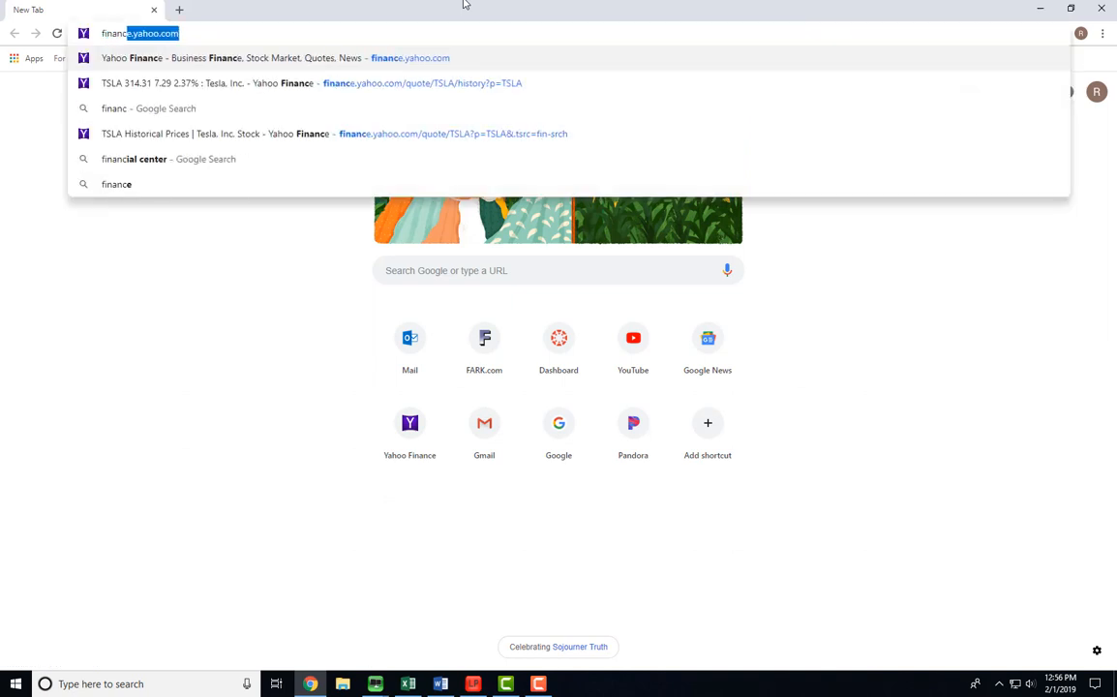
key("Return")
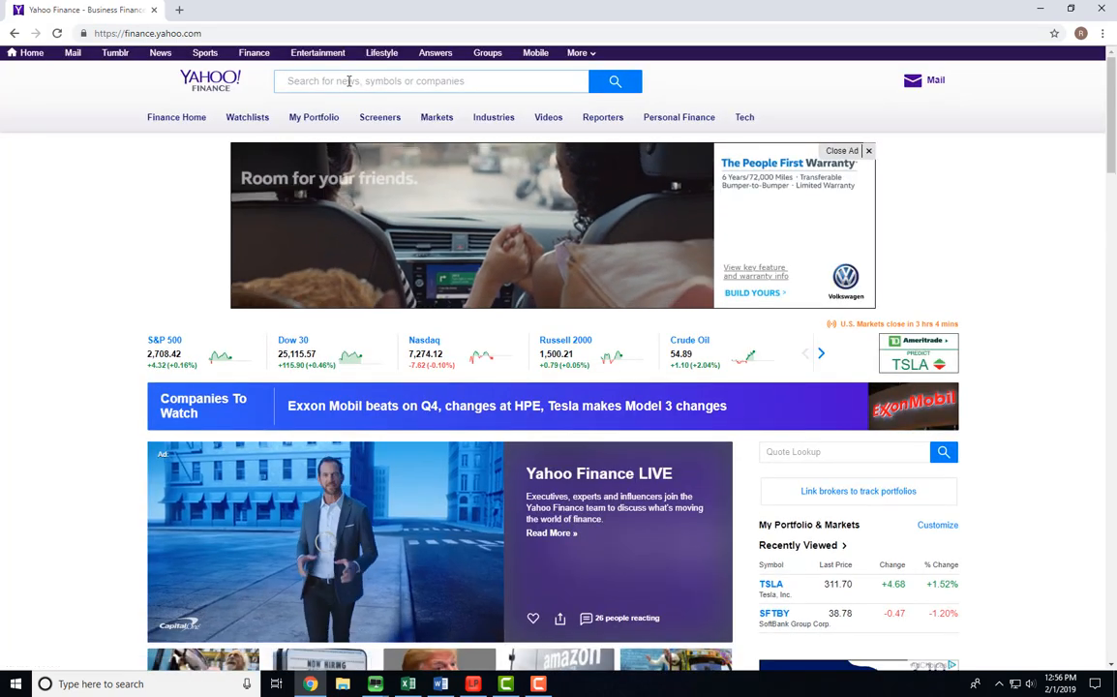
left_click(349, 81)
type("ts")
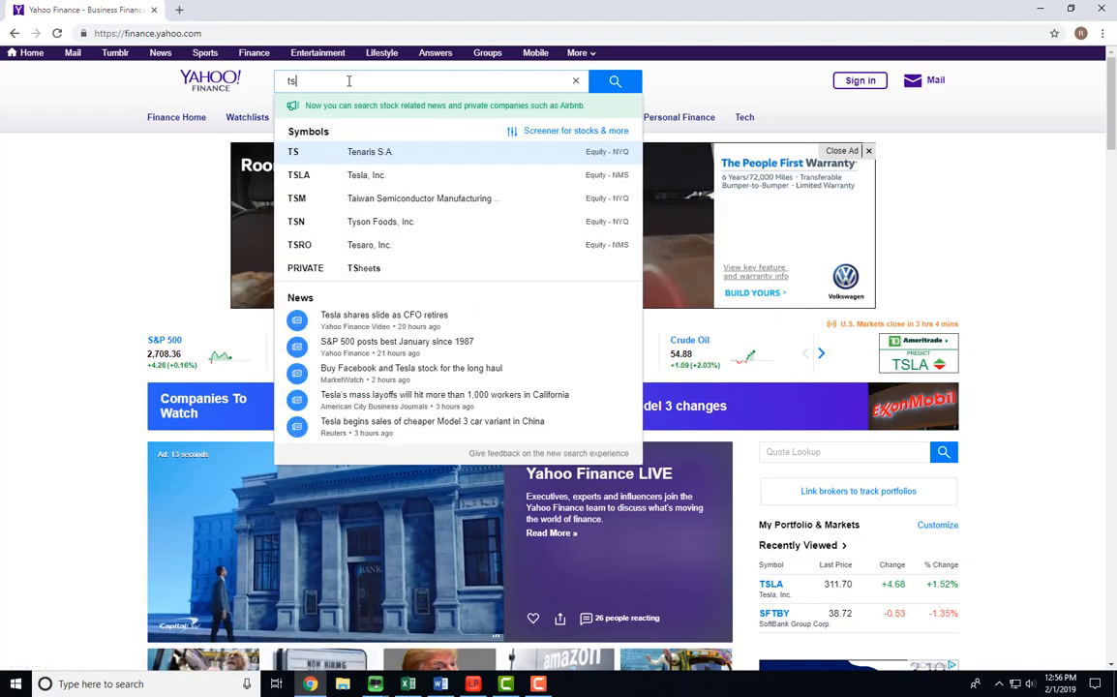
type("la")
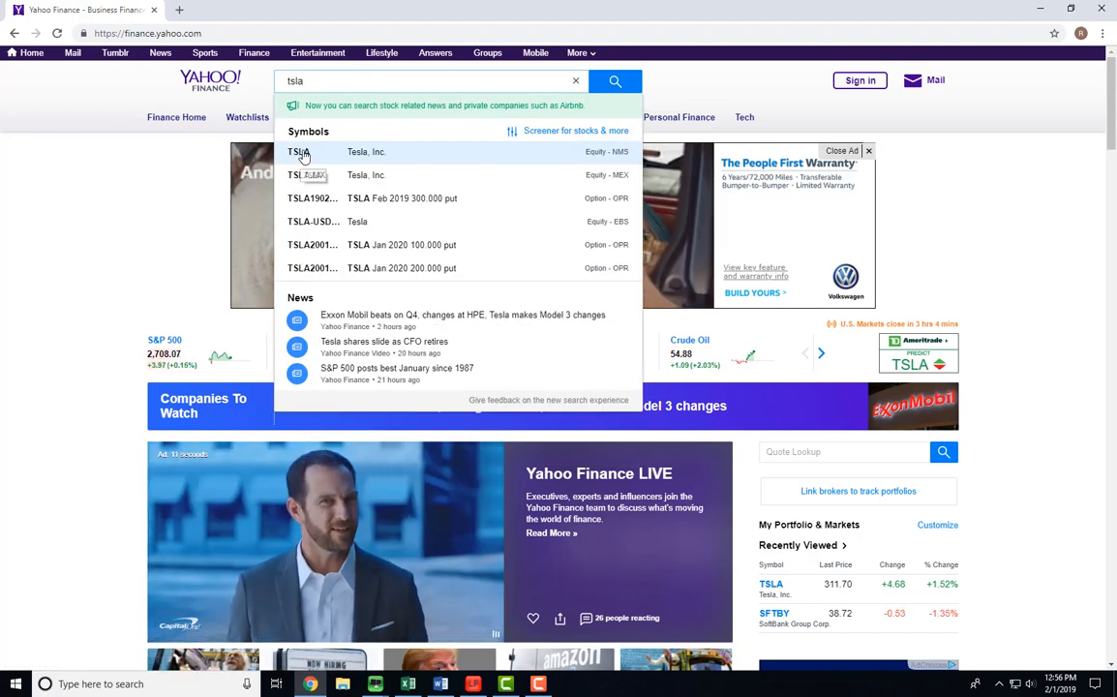
left_click(302, 153)
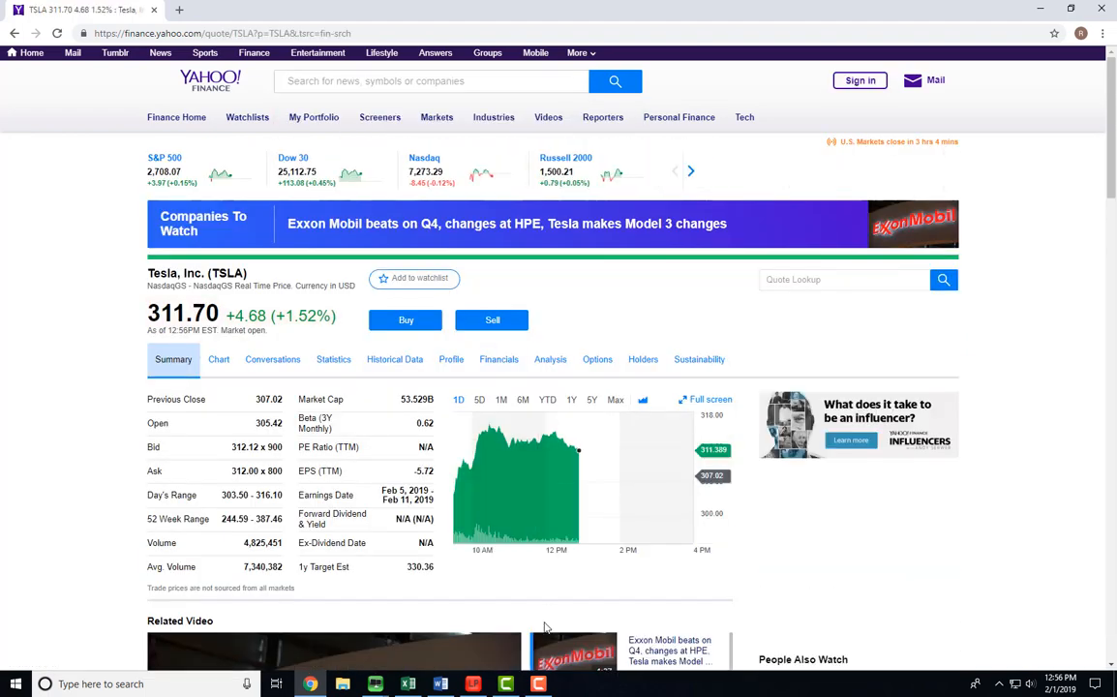
- Open the Historical Data for Tesla and bring its price table into view
mouse_move(473, 685)
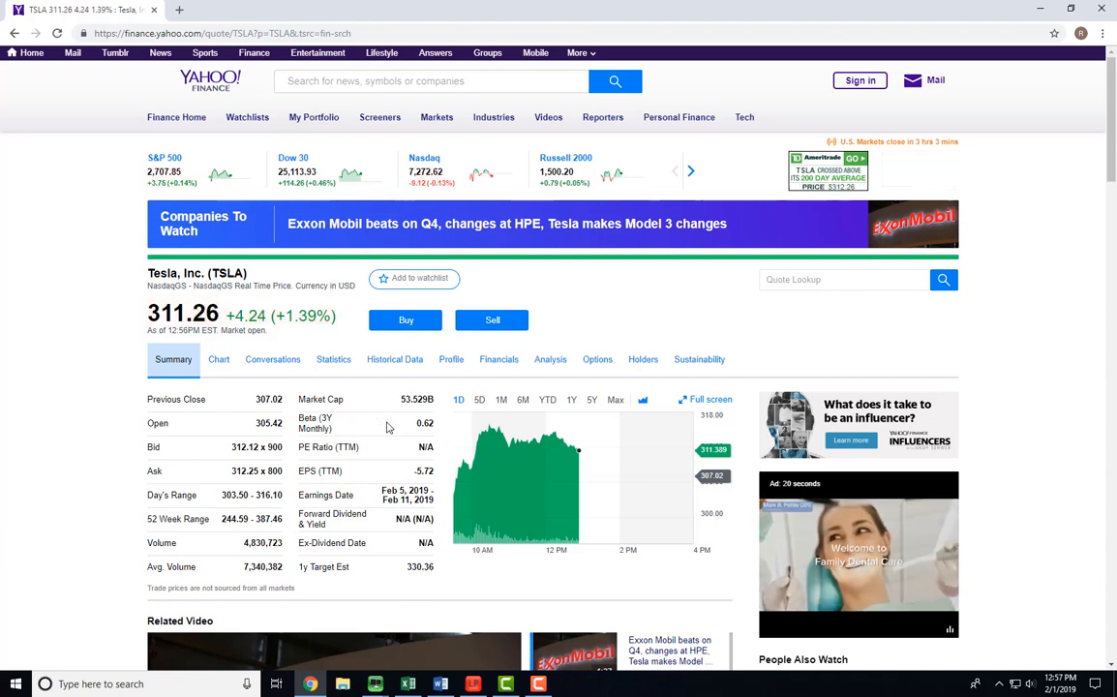
left_click(391, 363)
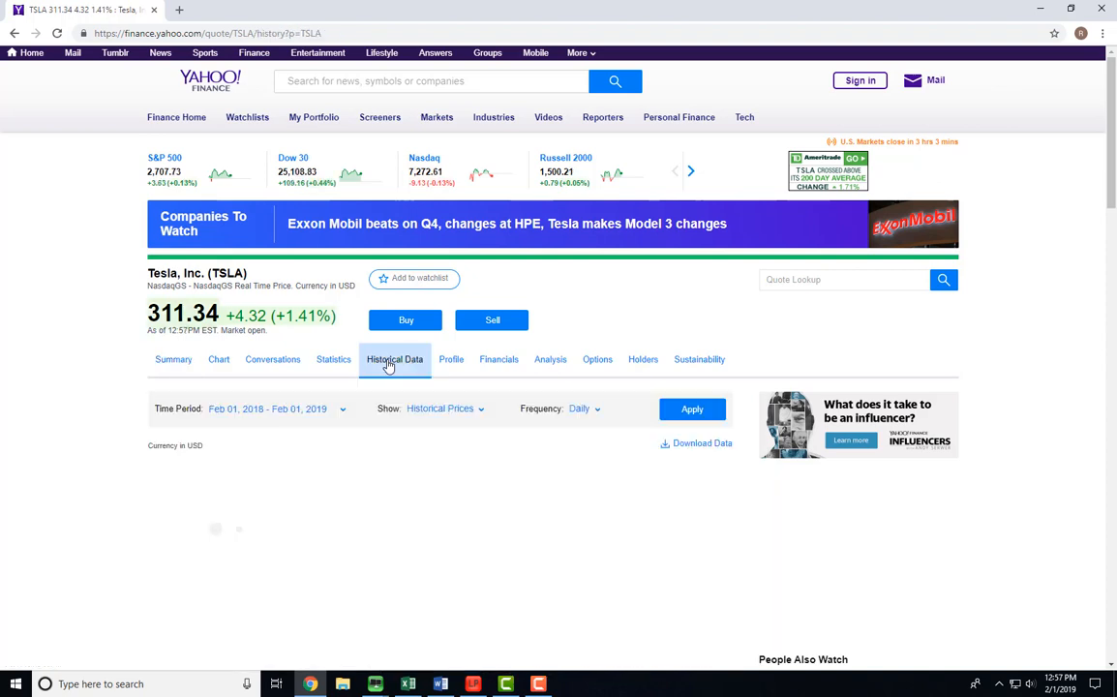
scroll(464, 464, "down", 2)
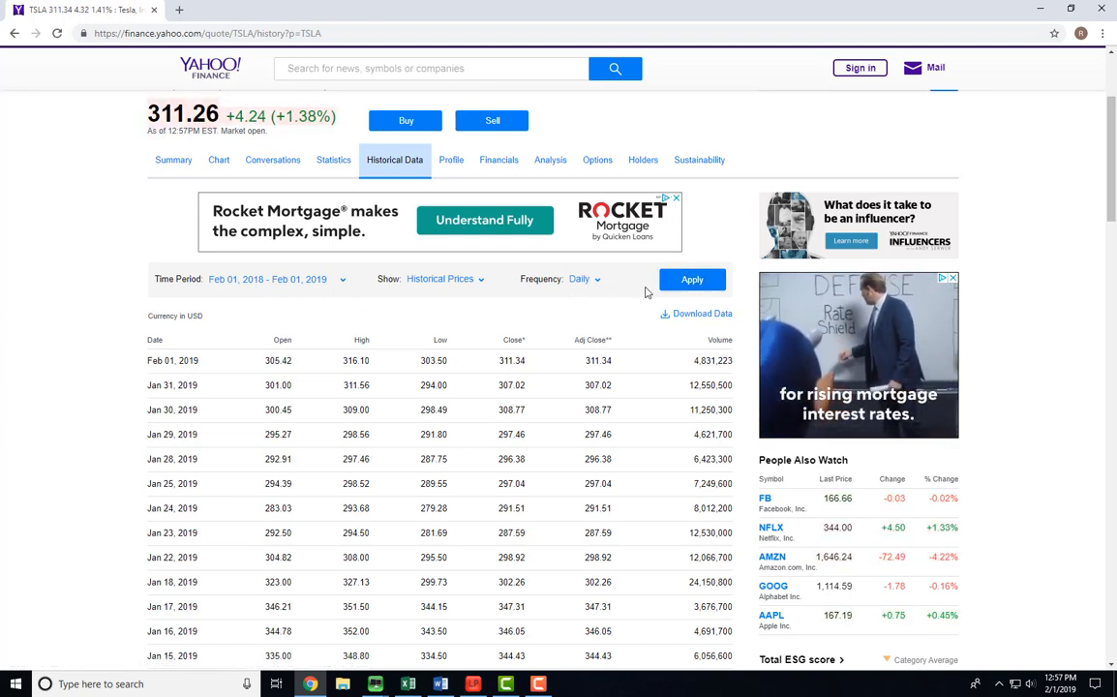
- Apply the Weekly frequency to Tesla's historical prices
left_click(584, 280)
left_click(568, 329)
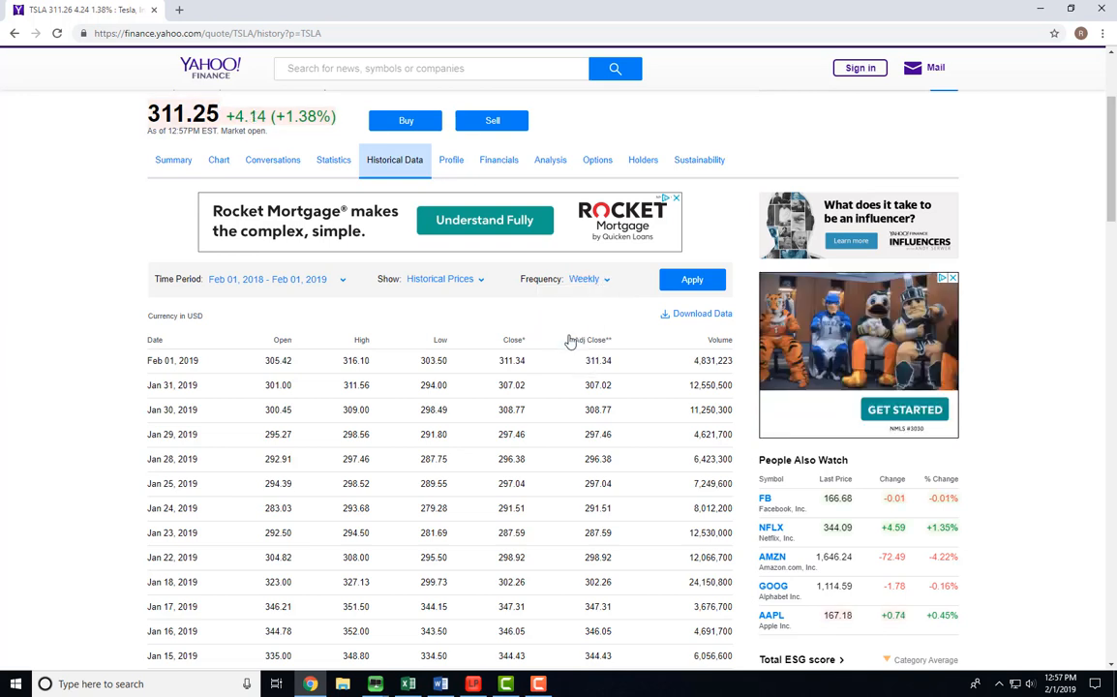
left_click(592, 283)
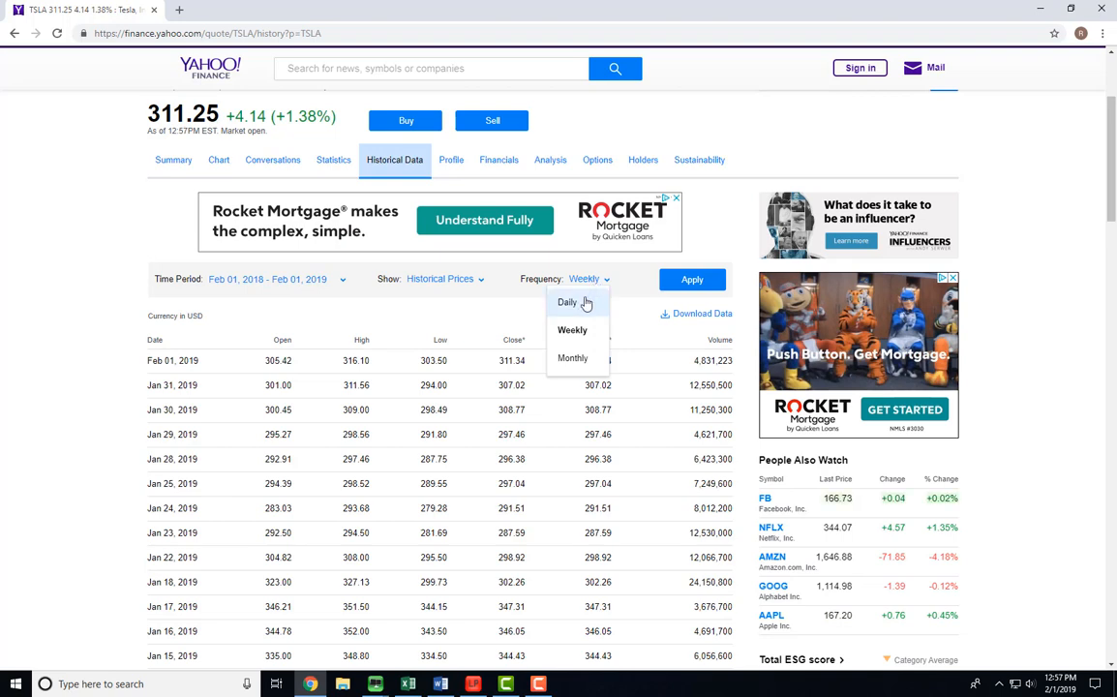
left_click(572, 330)
left_click(690, 281)
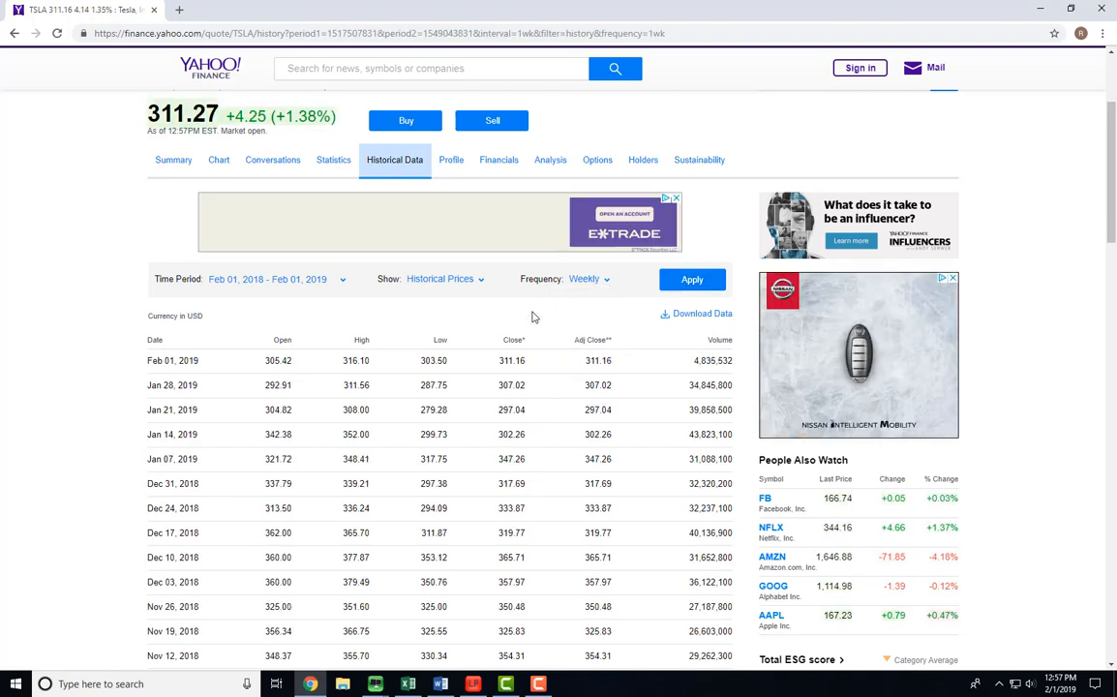
- Set the frequency of Tesla's historical prices back to Daily and apply it
left_click(589, 282)
left_click(568, 304)
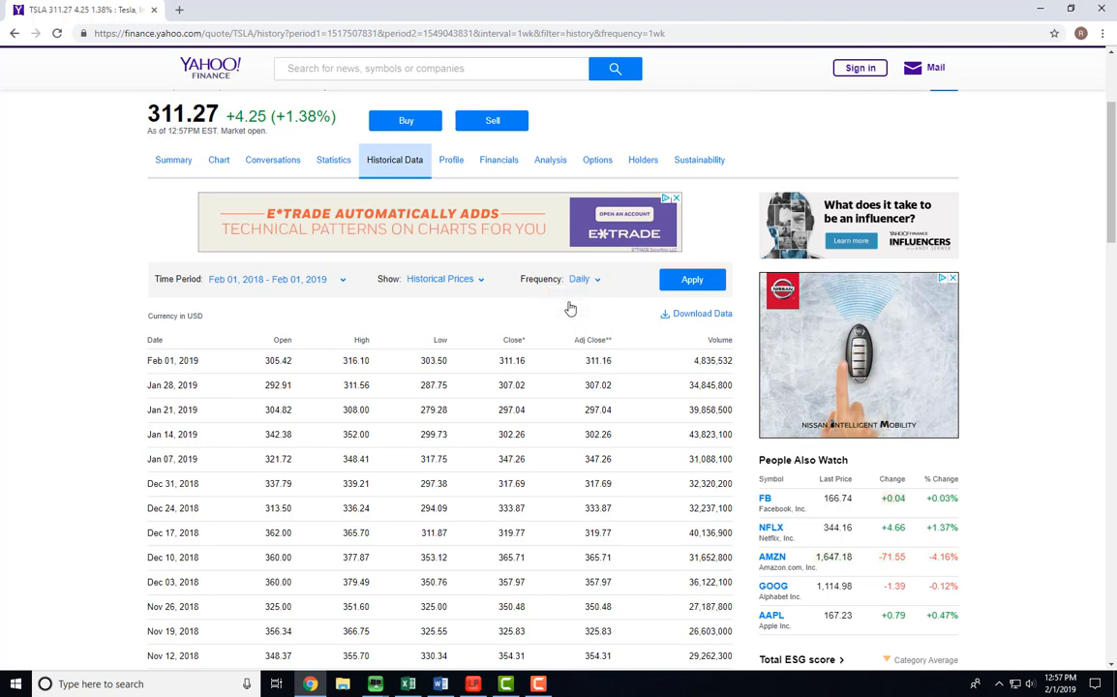
left_click(690, 281)
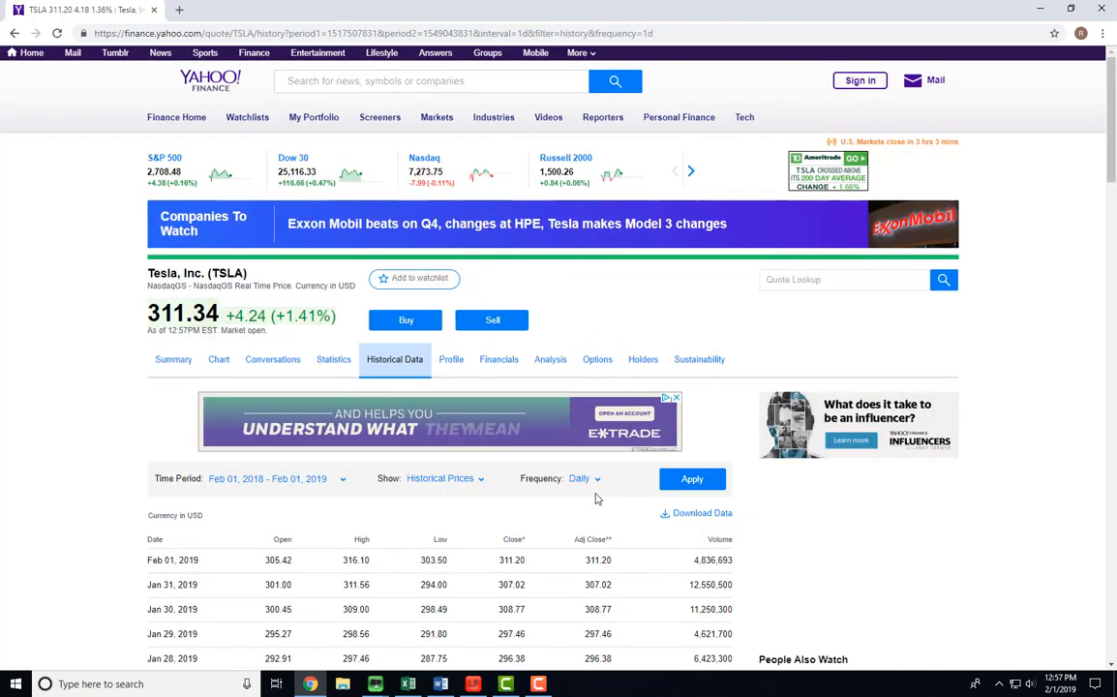
- Download the daily Tesla price history and open the downloaded CSV file in Excel
scroll(682, 310, "down", 3)
left_click(693, 183)
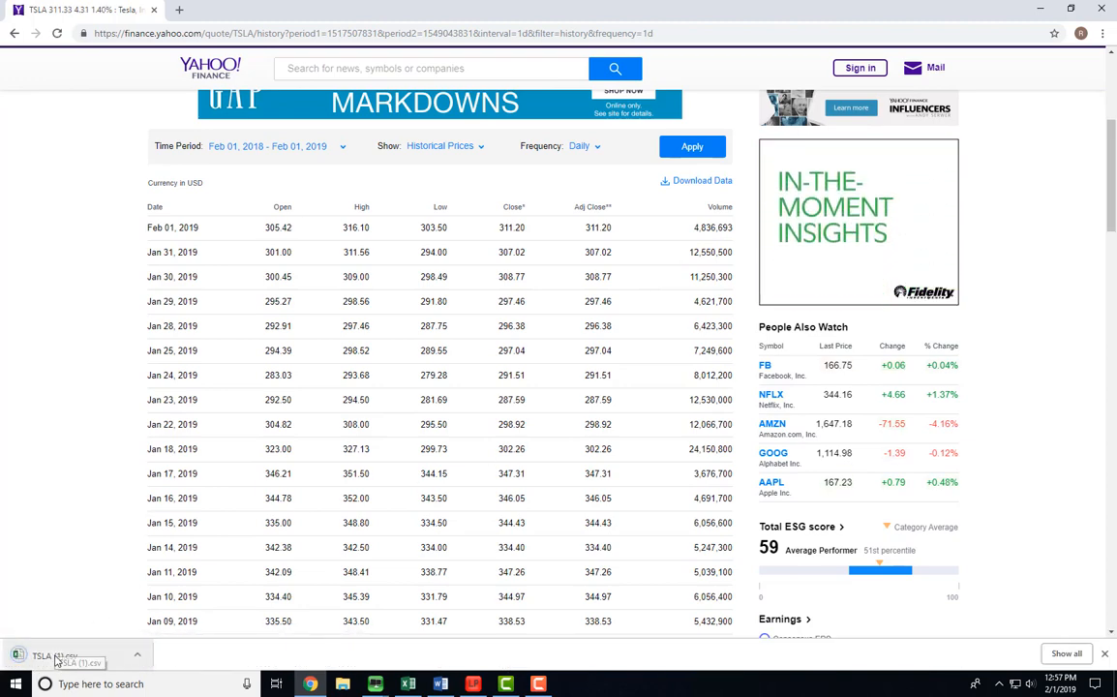
left_click(58, 656)
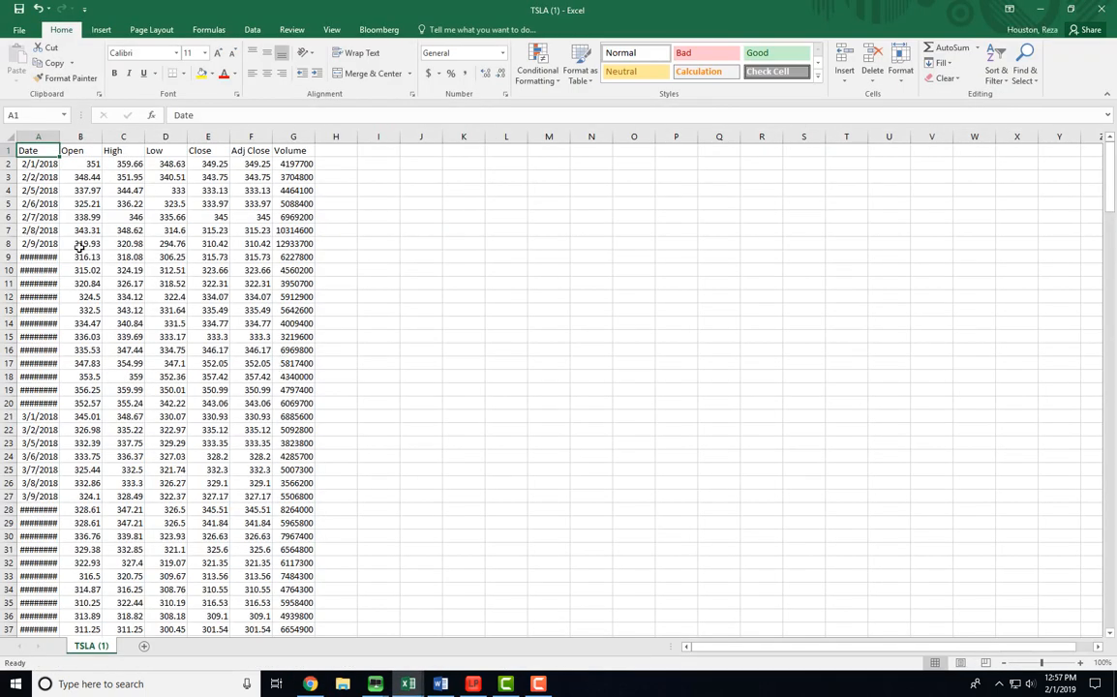
- Autofit the width of column A so that all the dates are readable
left_click(85, 189)
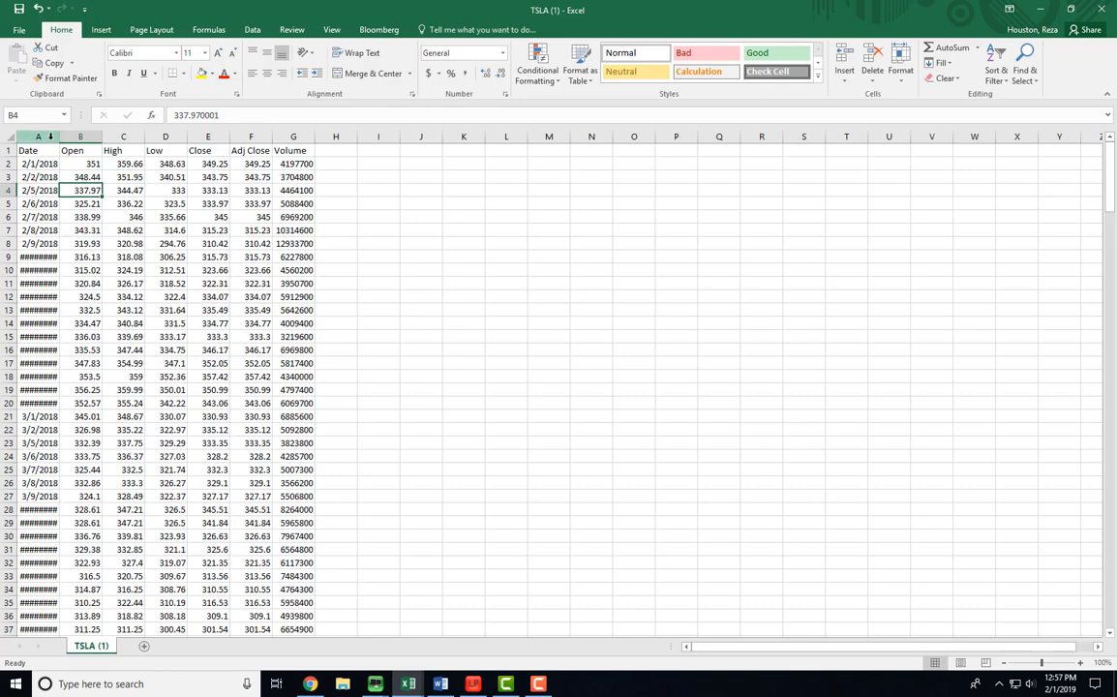
double_click(61, 136)
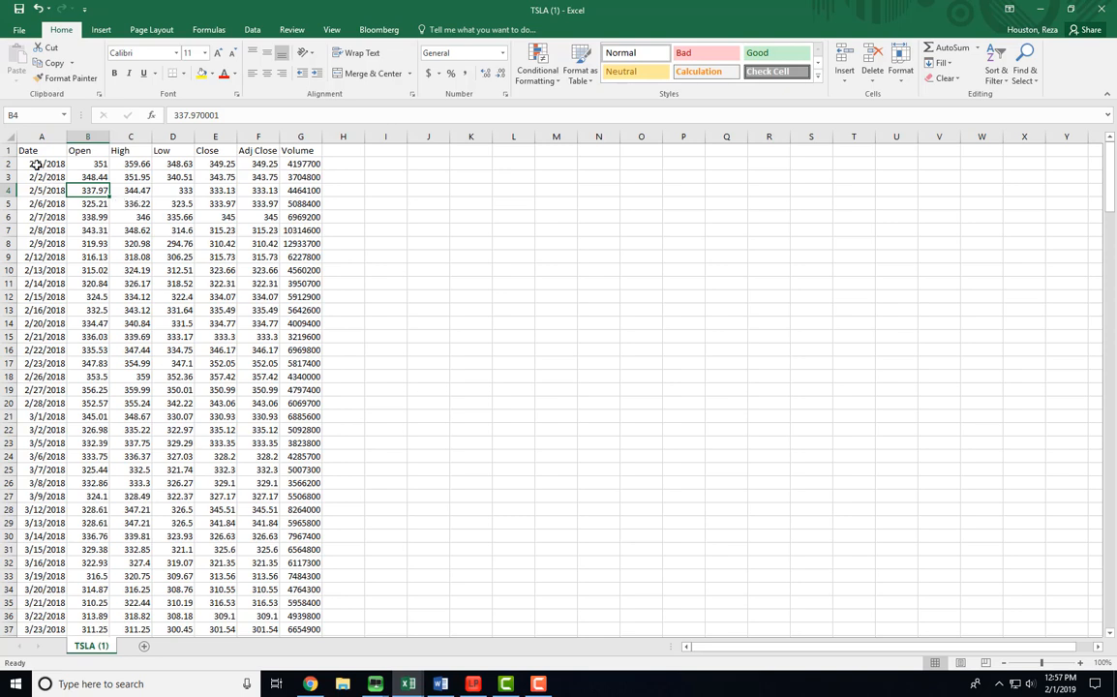
- Examine the Open, High, Low, Close, Adj Close and Volume columns and the header row of the Tesla price data
left_click(89, 152)
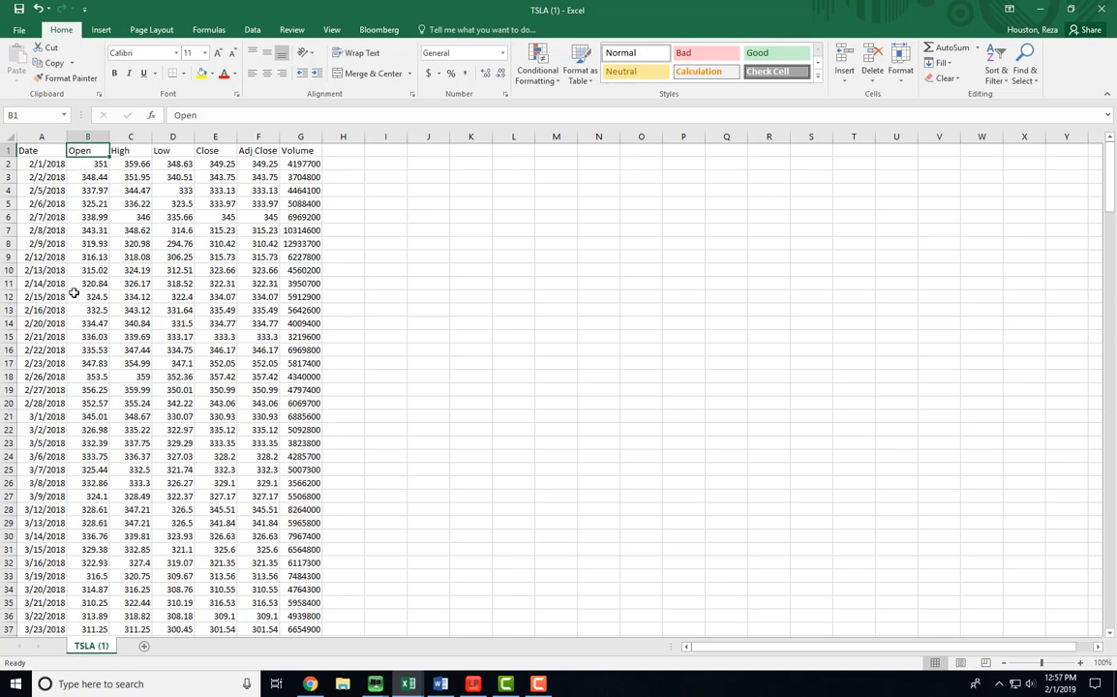
left_click(129, 137)
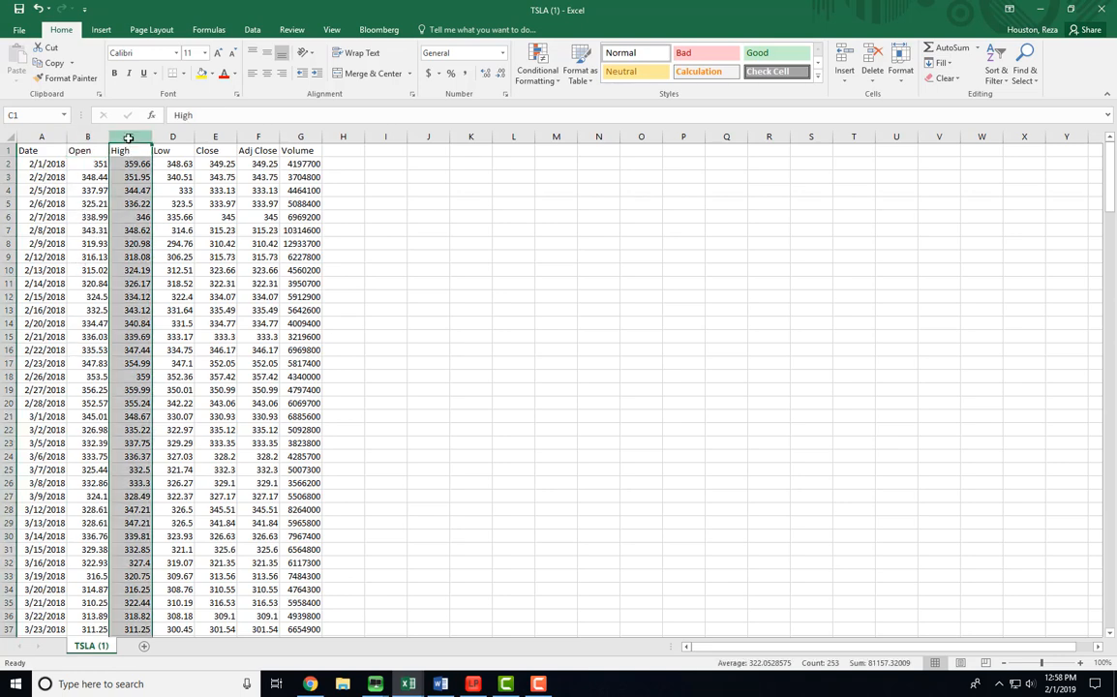
left_click(176, 136)
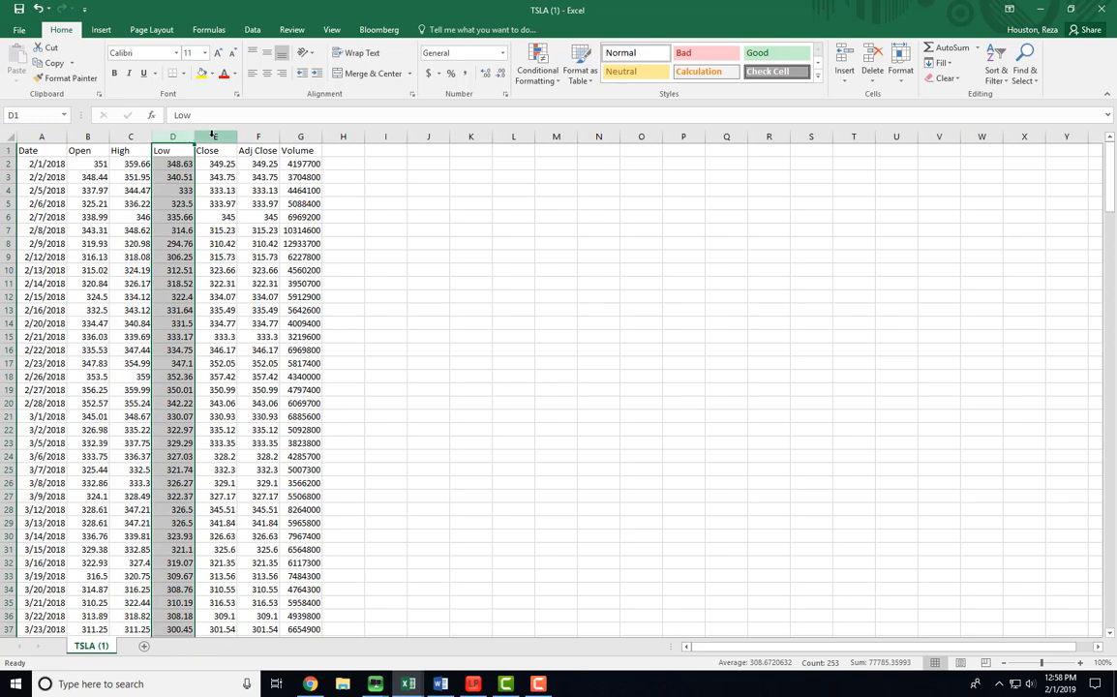
left_click(213, 136)
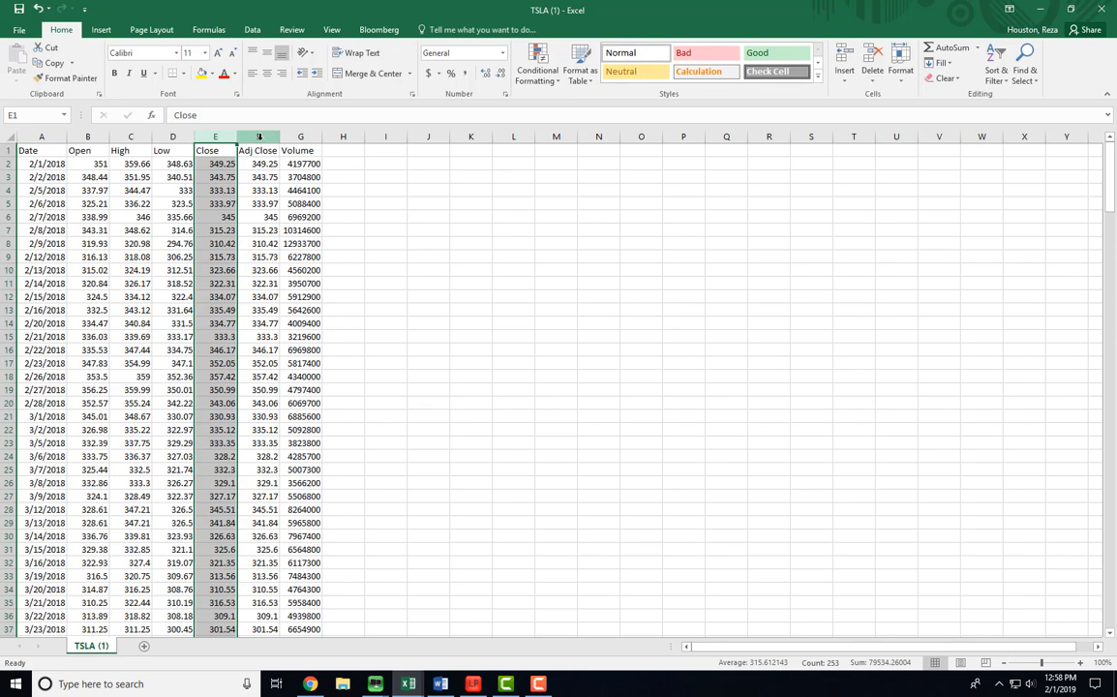
left_click(260, 150)
left_click(262, 136)
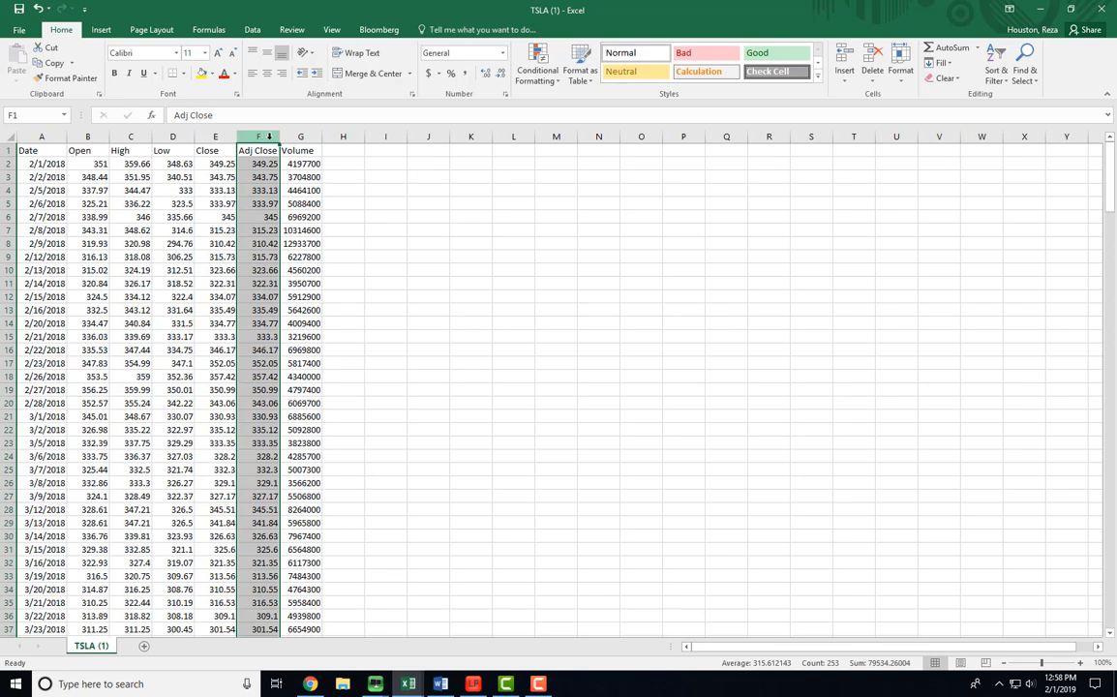
left_click(300, 137)
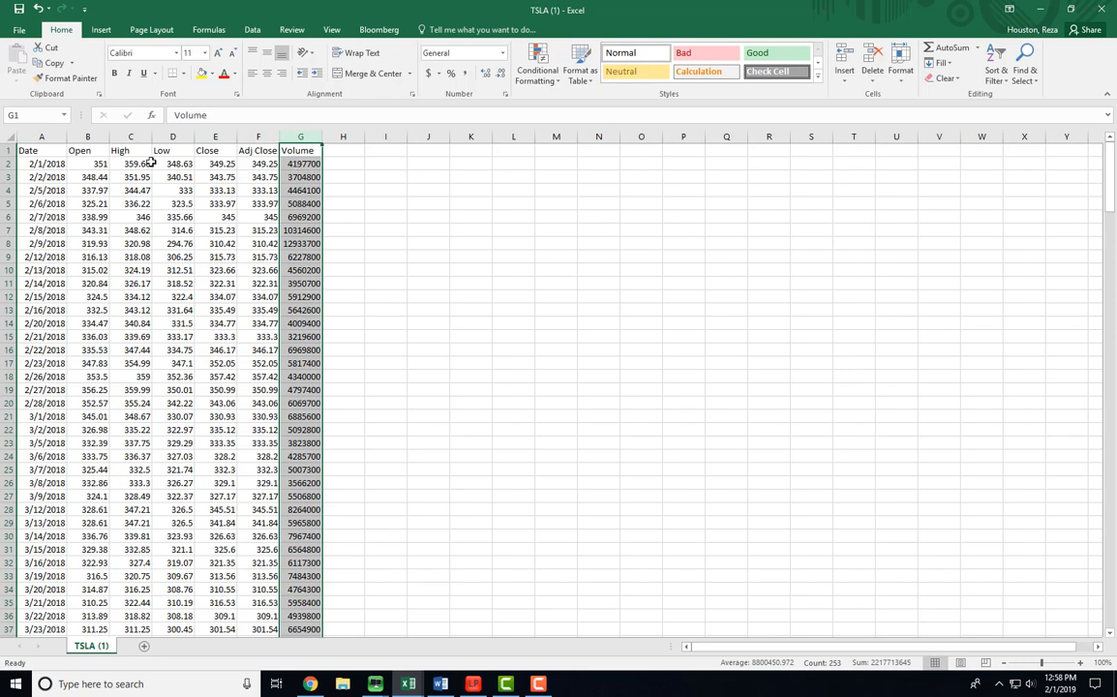
left_click(78, 165)
left_click_drag(31, 150, 299, 151)
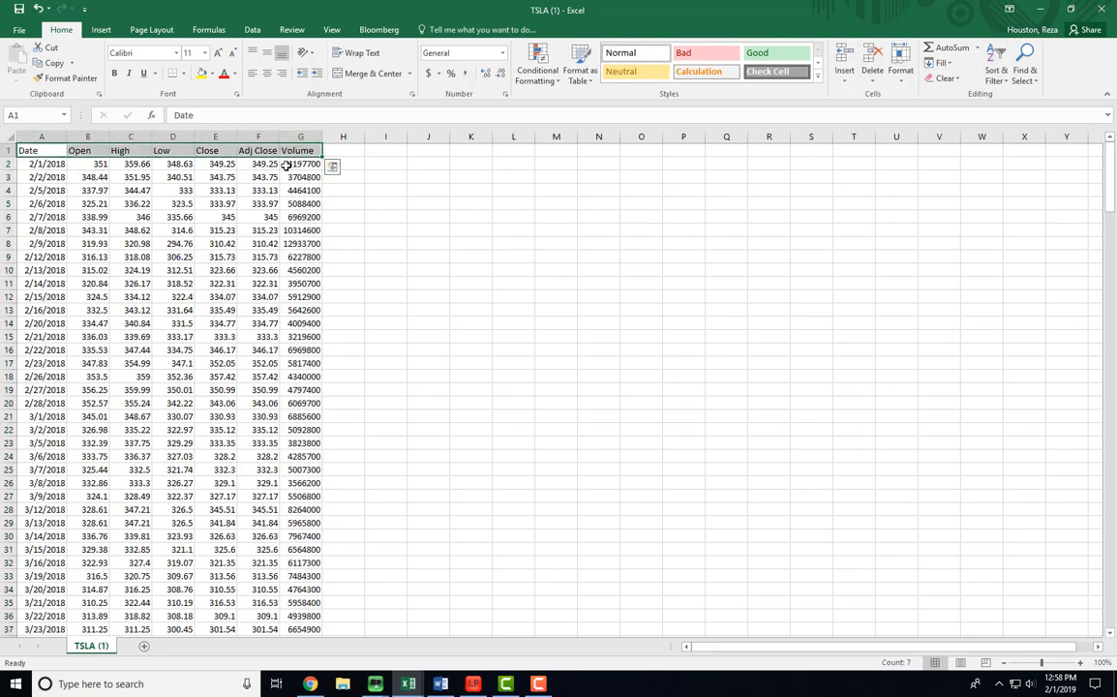
- Add the header "Return" in cell H1 beside the Volume column
left_click(351, 151)
type("Return")
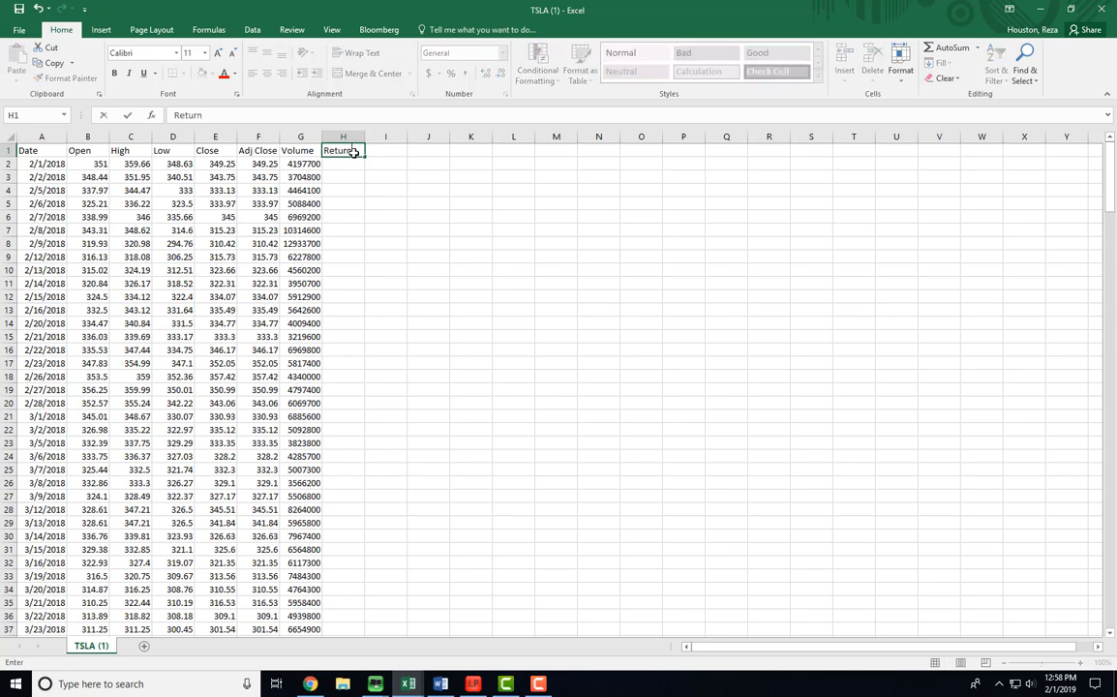
key("Return")
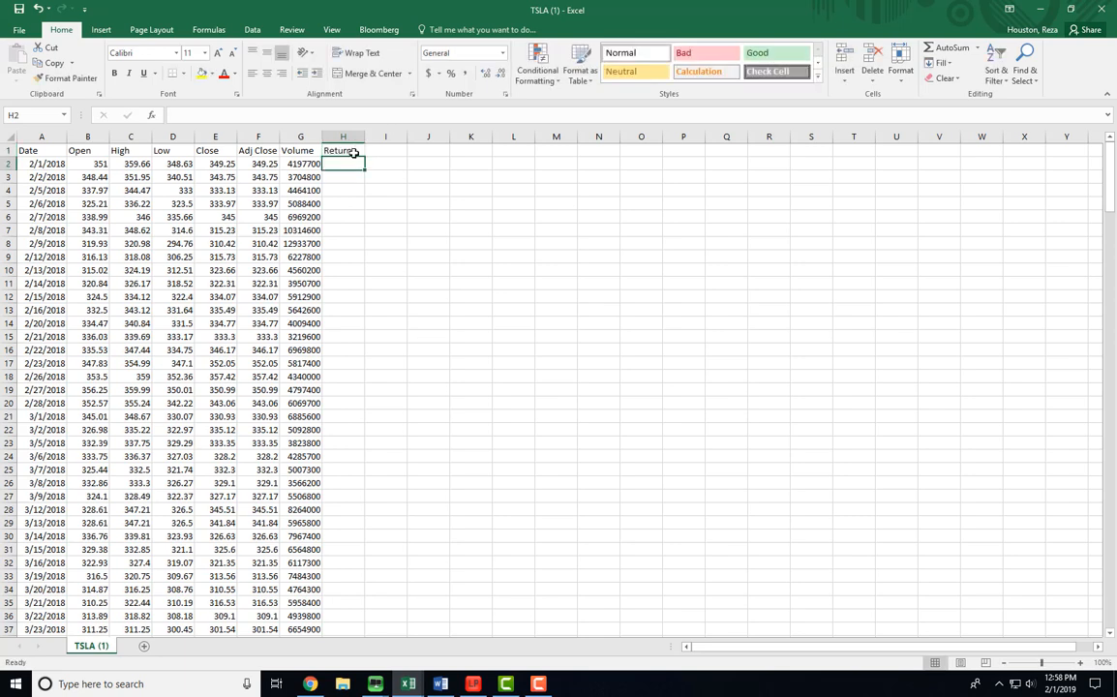
- Add filters to the header row A1:H1 and sort the price data by Date from newest to oldest
left_click_drag(354, 153, 50, 147)
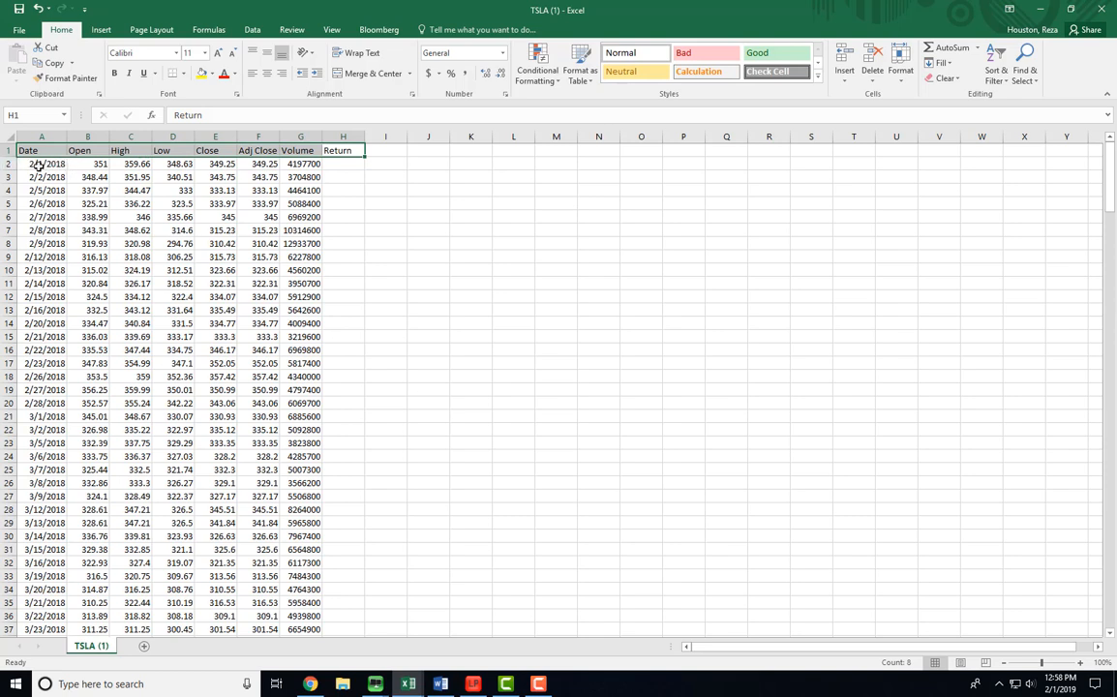
left_click(998, 74)
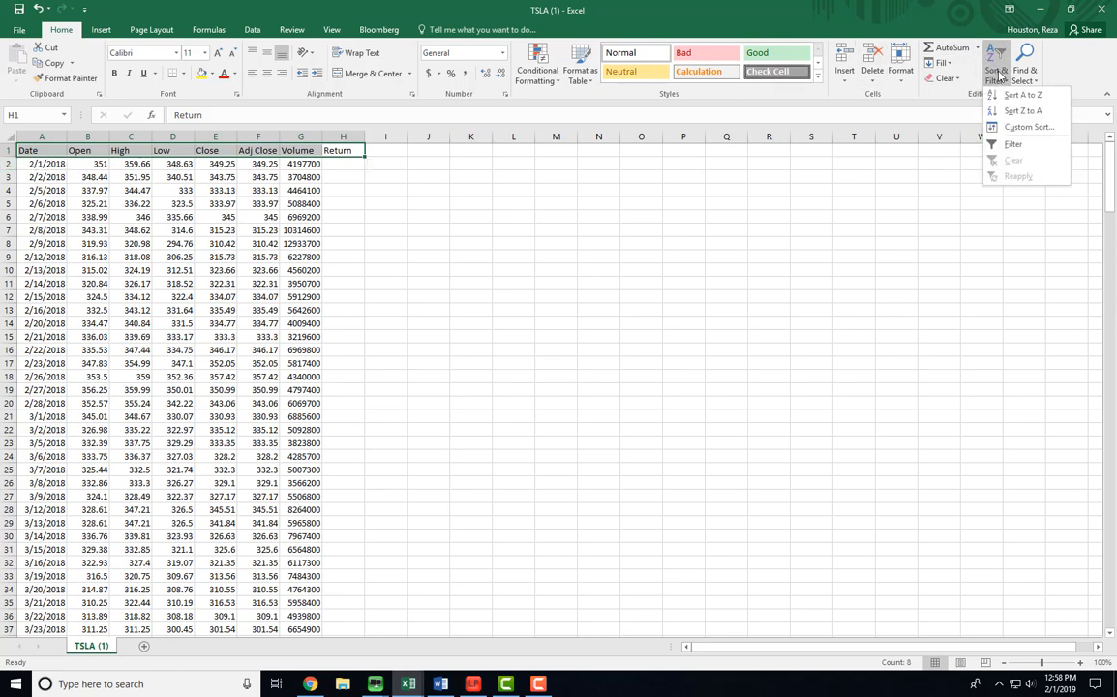
left_click(1011, 148)
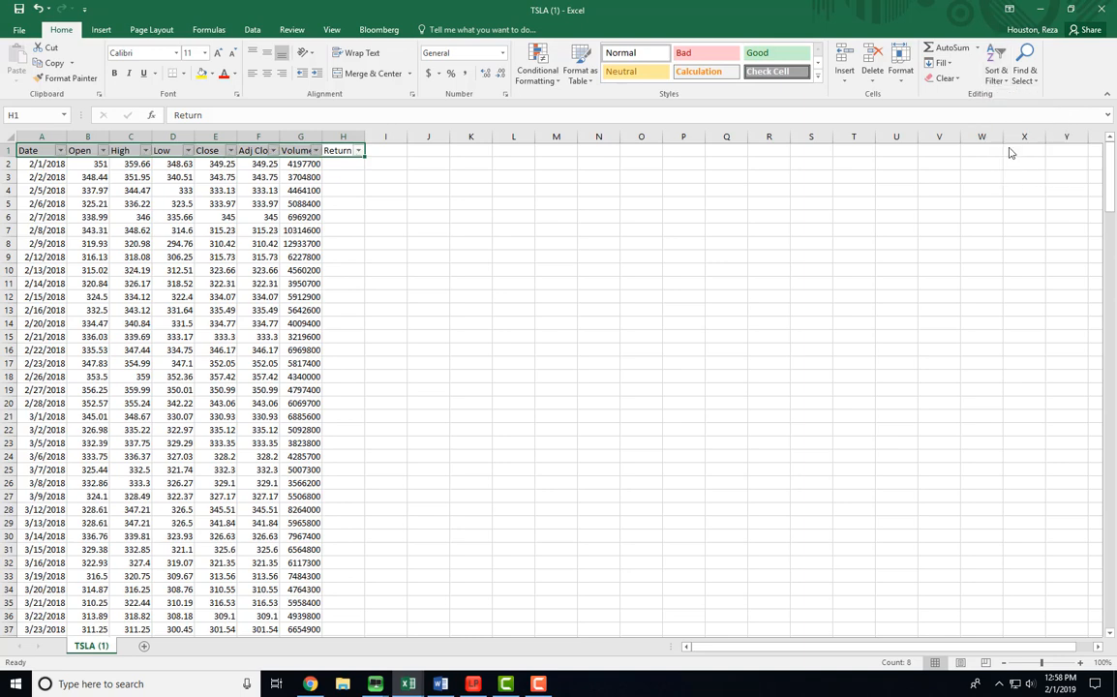
left_click(60, 151)
left_click(58, 180)
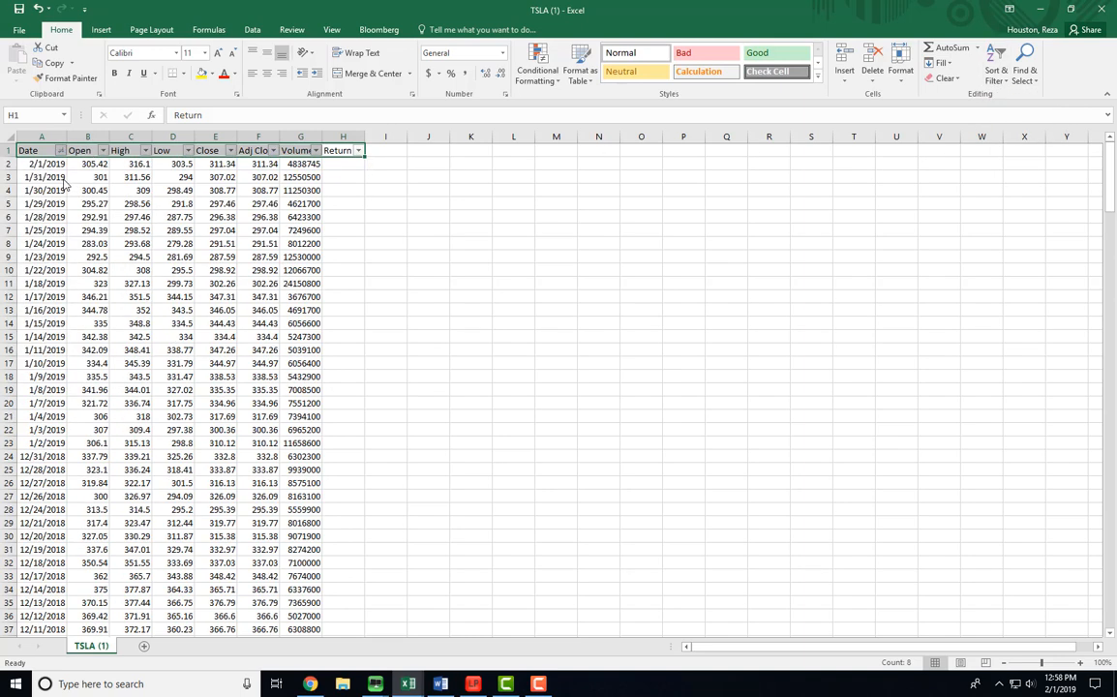
- Enter the daily return formula =(F2-F3)/F3, based on the adjusted close prices, in cell H2
left_click(359, 163)
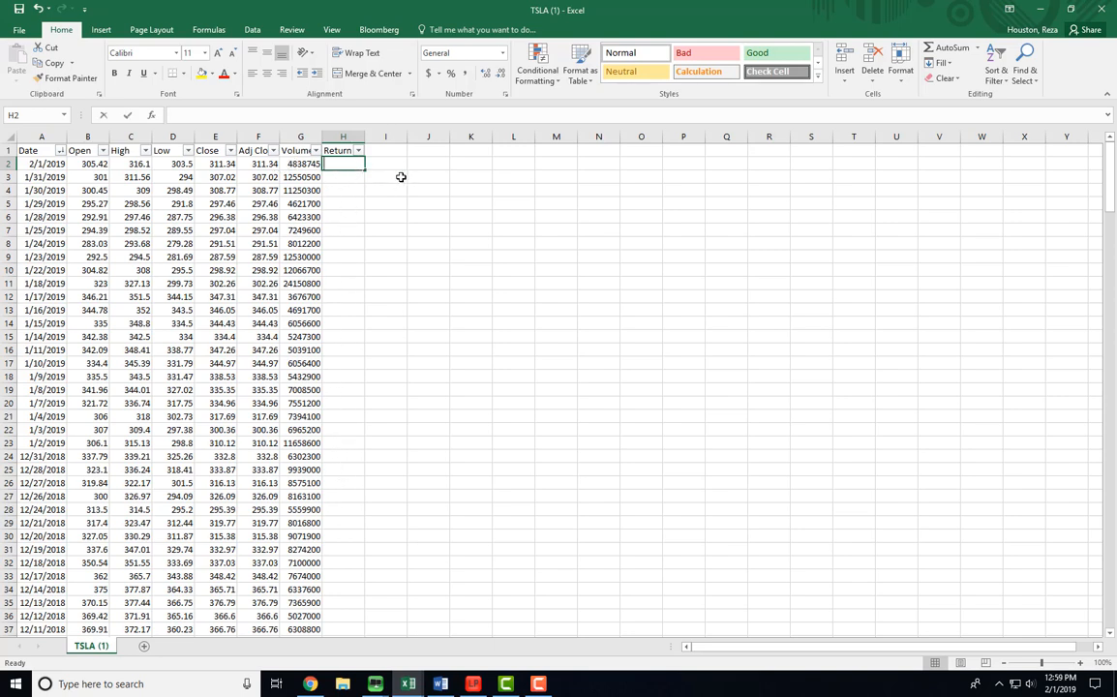
type("=")
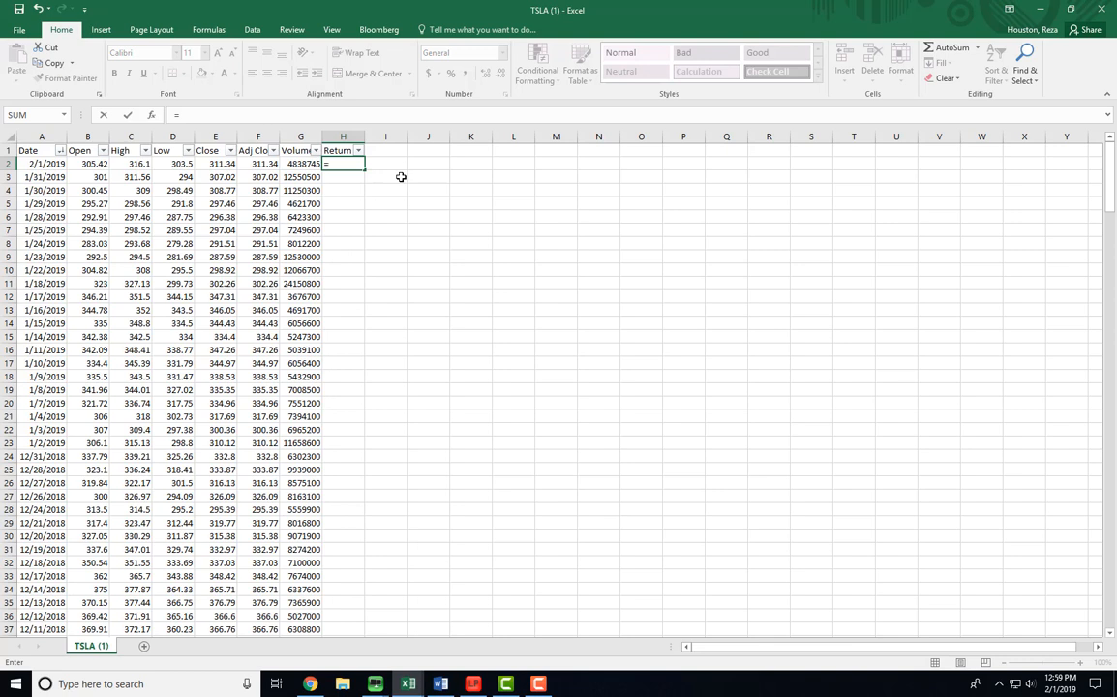
type("(")
left_click(262, 165)
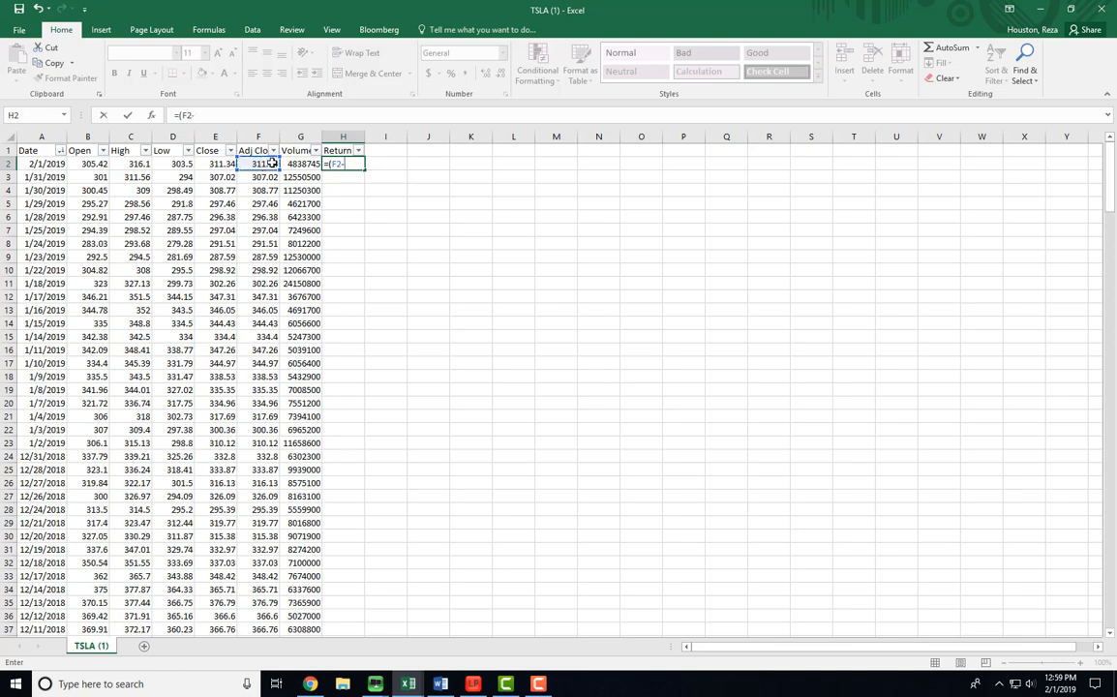
type("-")
left_click(263, 178)
type(")")
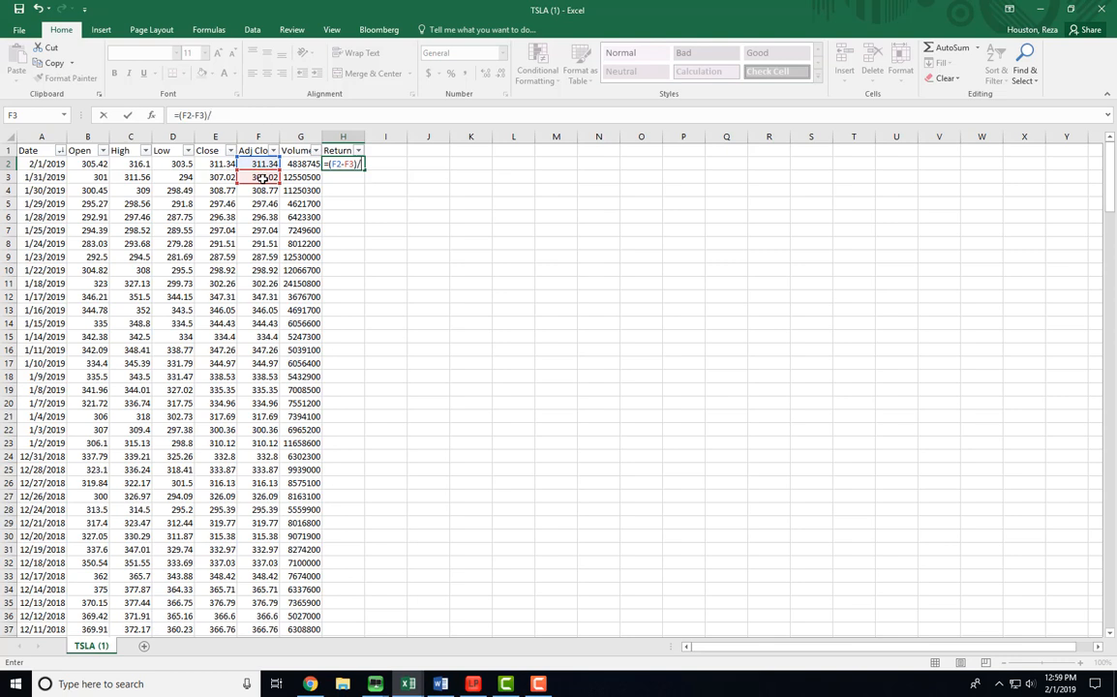
type("/")
left_click(263, 178)
key("Return")
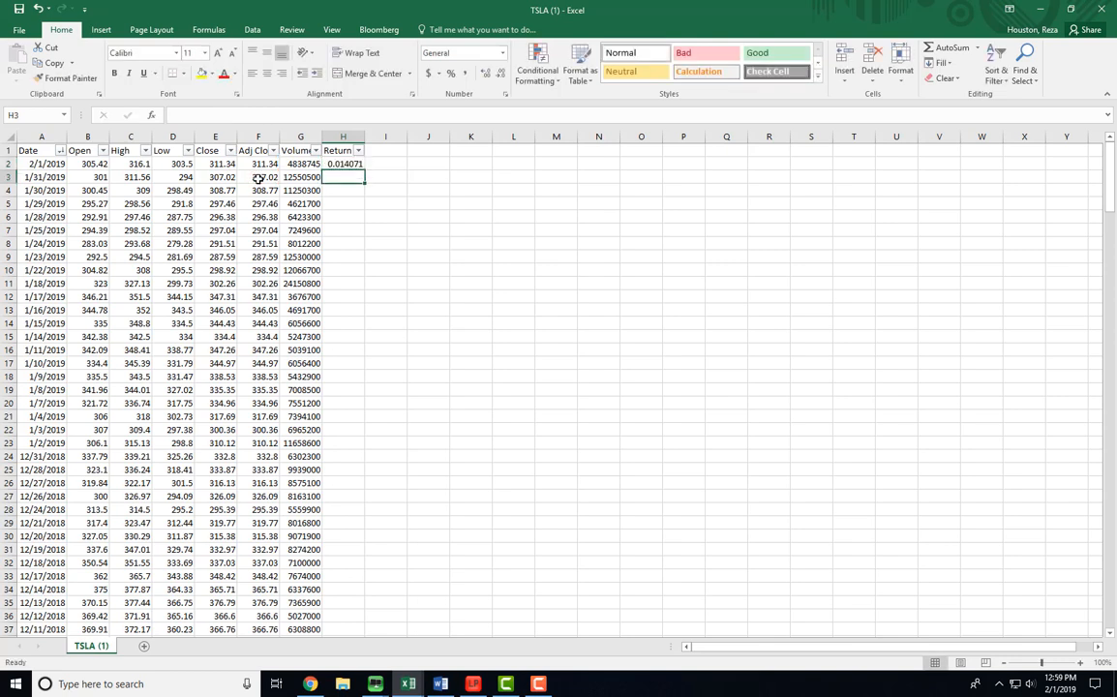
- Fill the return formula down column H and format the results as percentages with two decimals
left_click(350, 165)
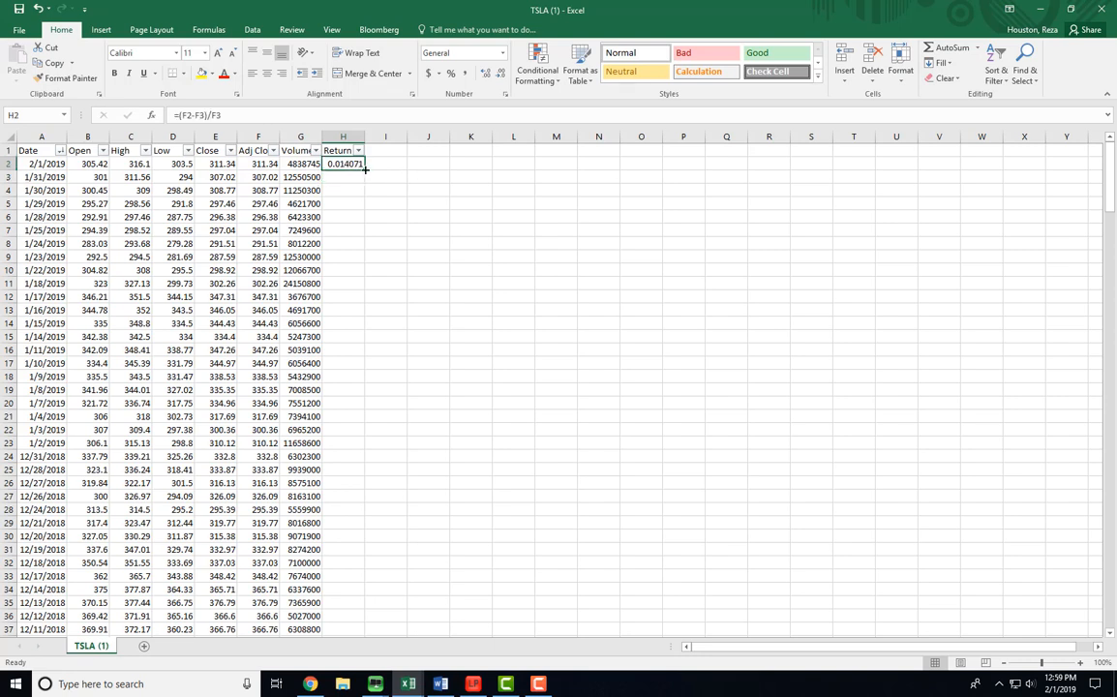
double_click(365, 170)
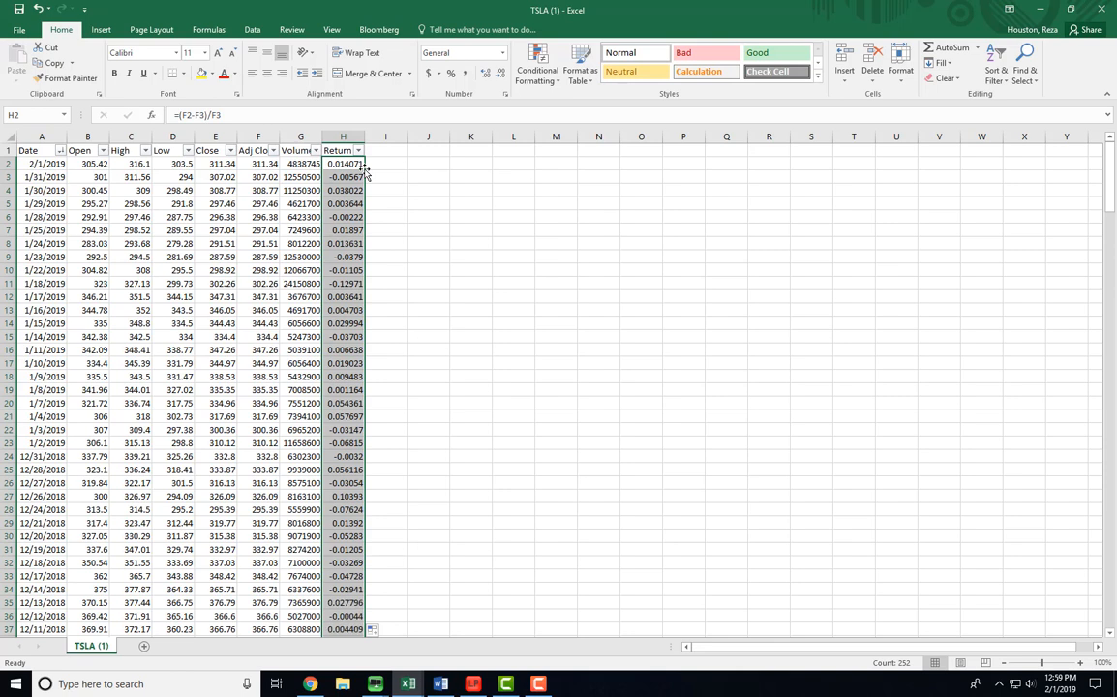
left_click(451, 74)
left_click(487, 76)
left_click(487, 75)
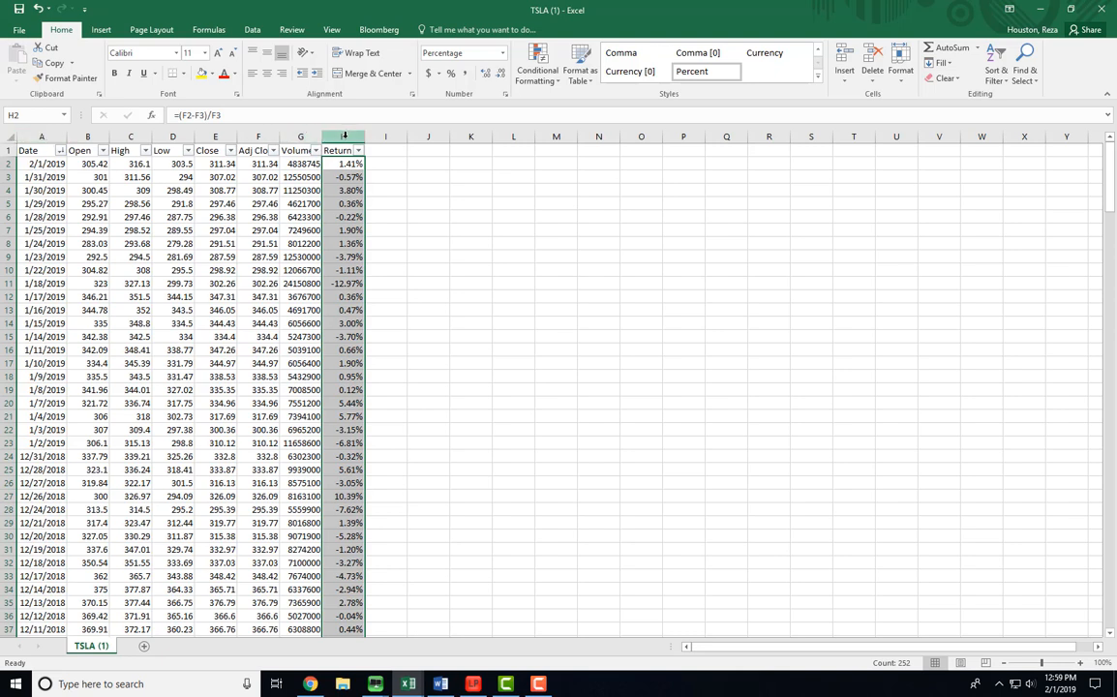
- Copy columns A to H of the Tesla data and paste them into Sheet3 of Book1, starting at column G
left_click(34, 150)
key("ctrl+a")
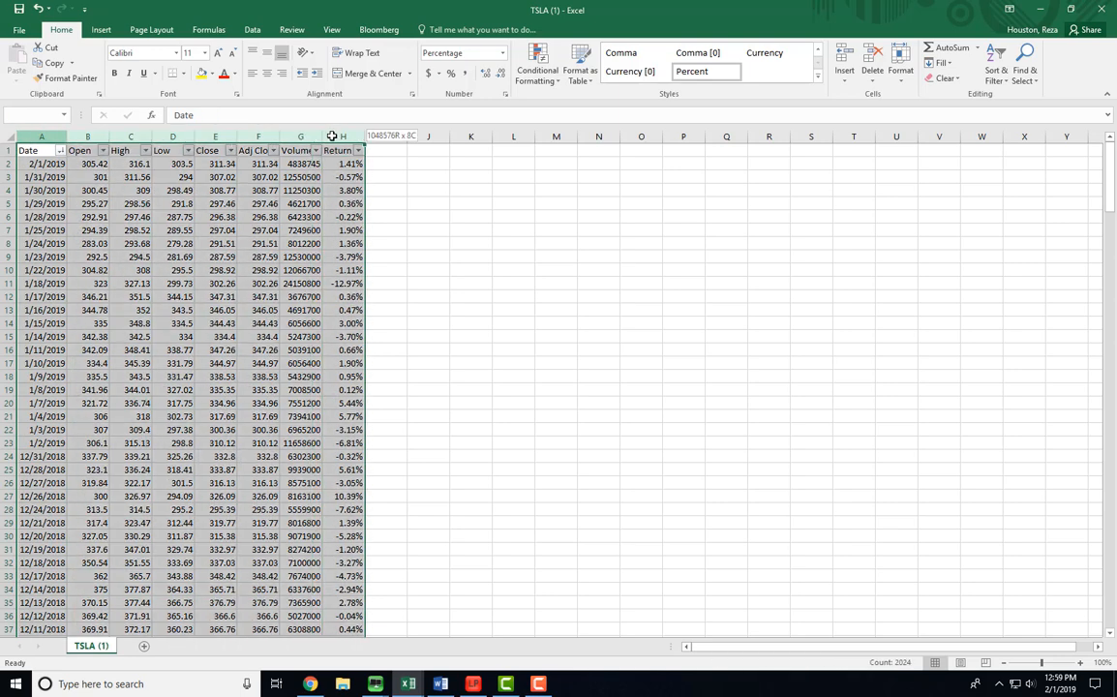
key("ctrl+c")
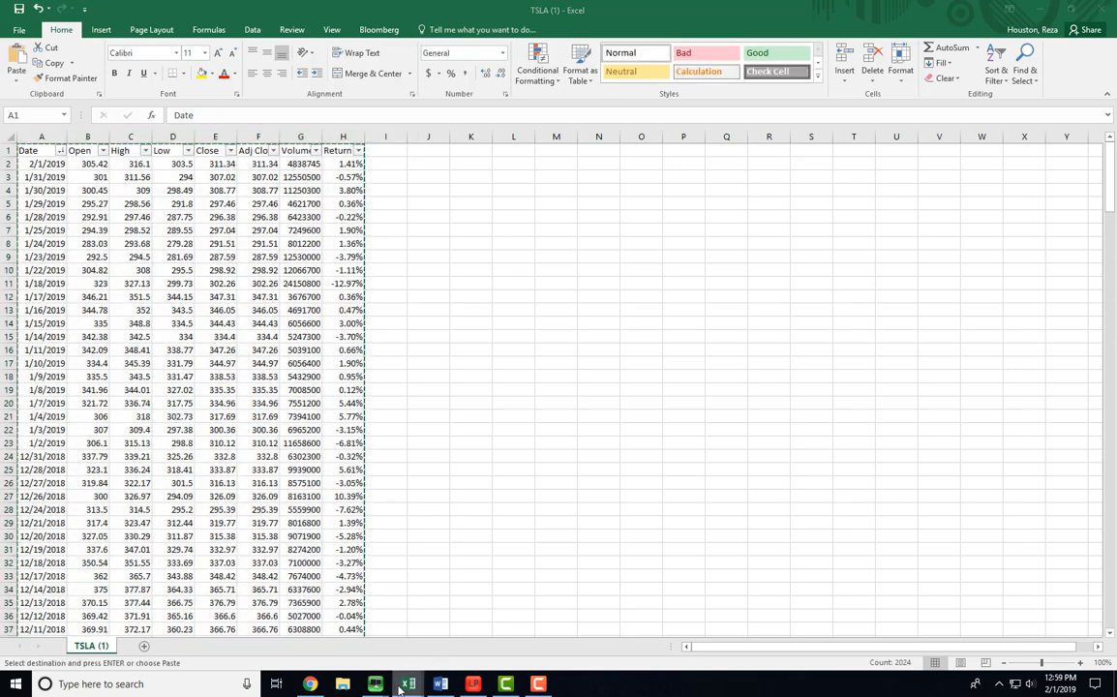
mouse_move(409, 683)
left_click(331, 626)
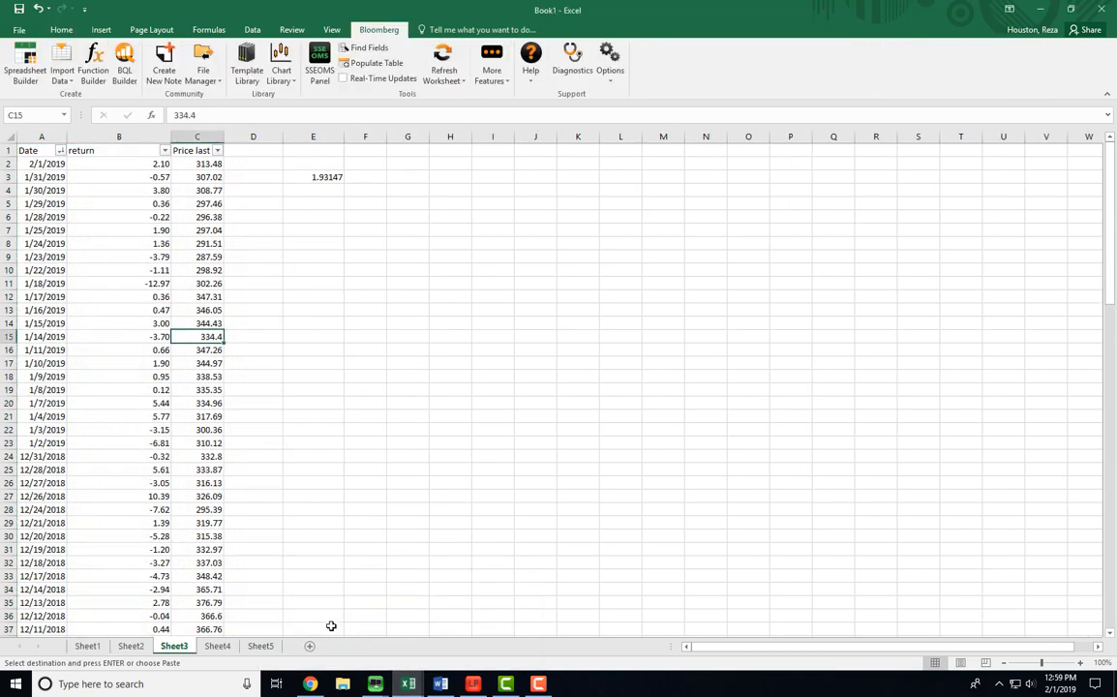
left_click(411, 137)
key("Return")
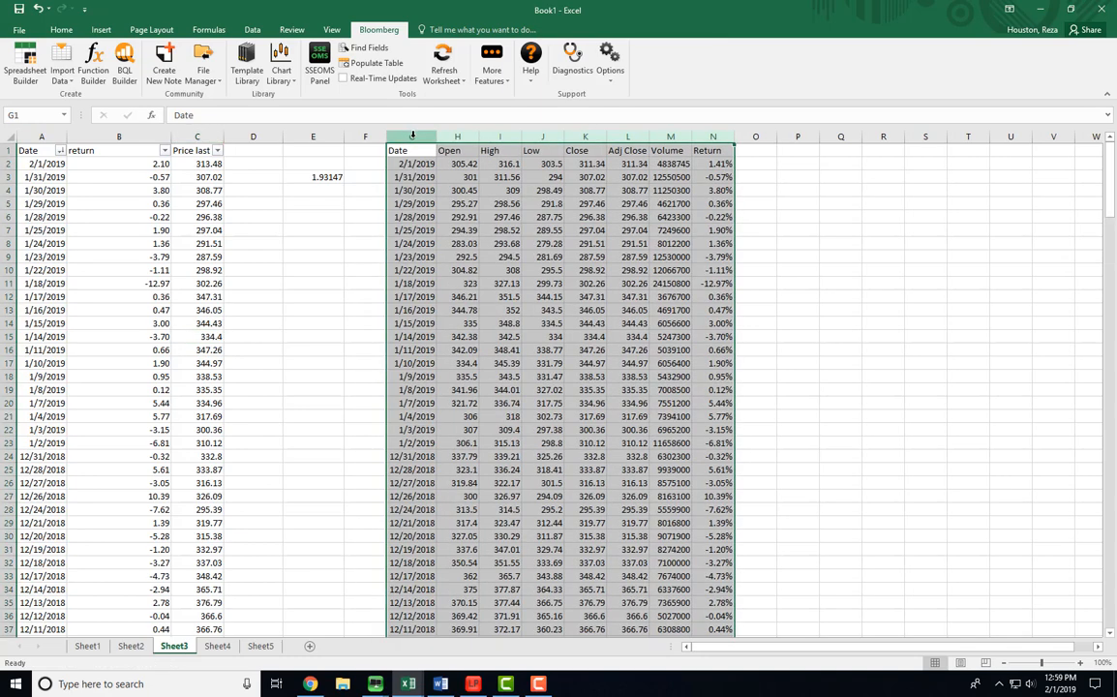
left_click(585, 243)
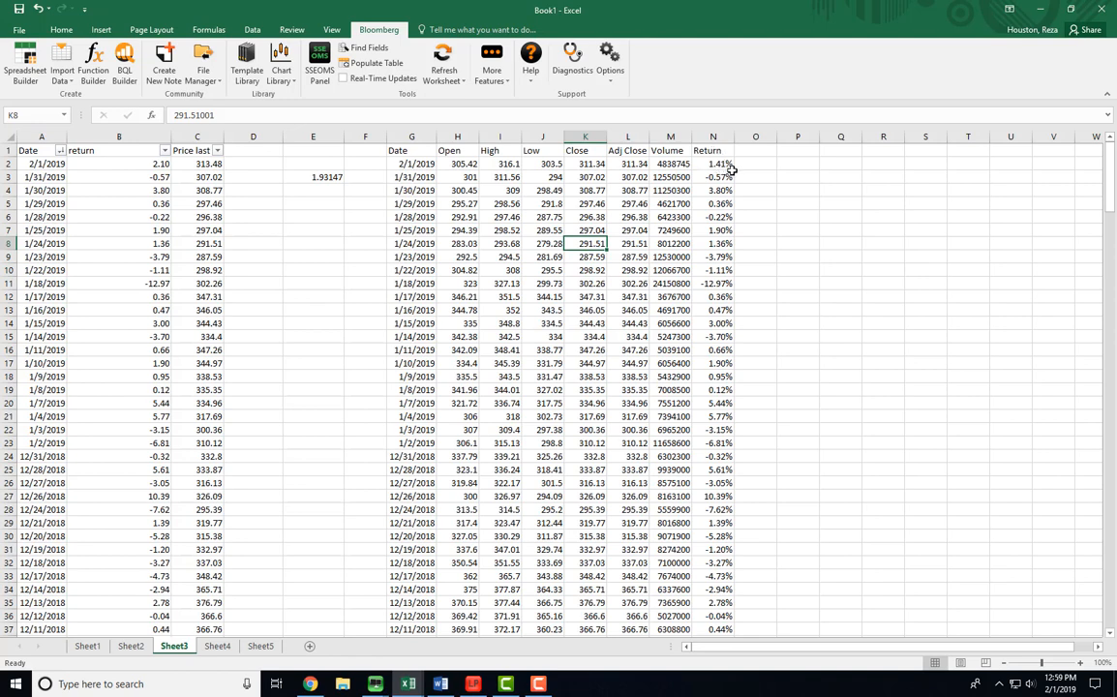
- Copy the returns in N3:N27 and paste them as values with source formatting starting at cell D2
left_click_drag(725, 177, 723, 495)
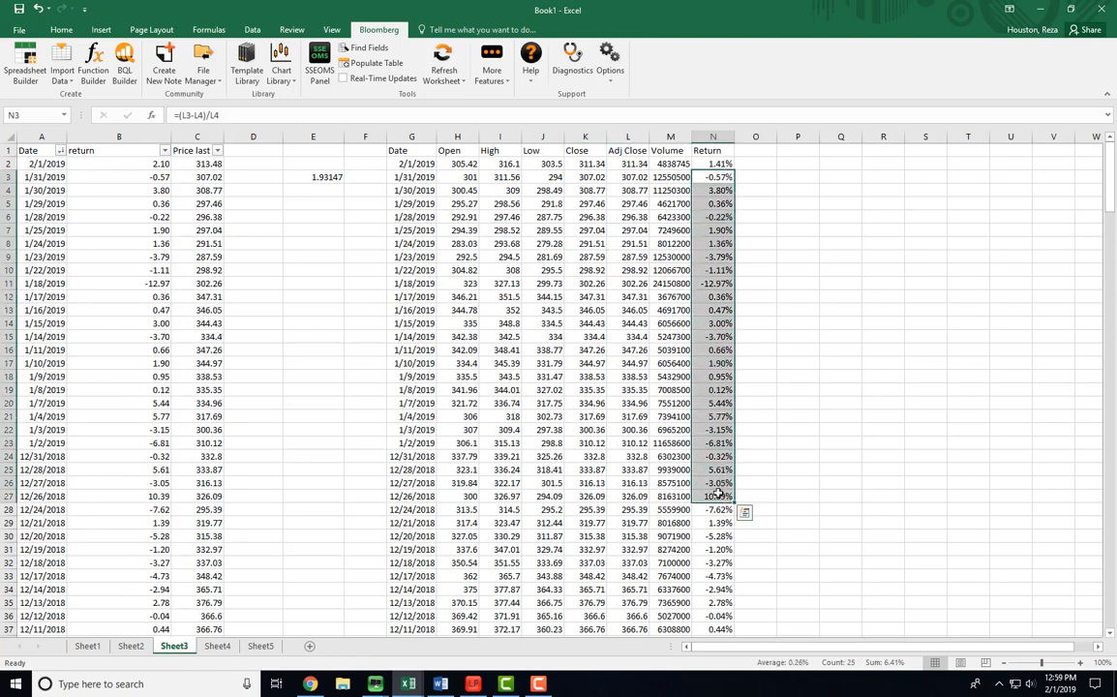
key("ctrl+c")
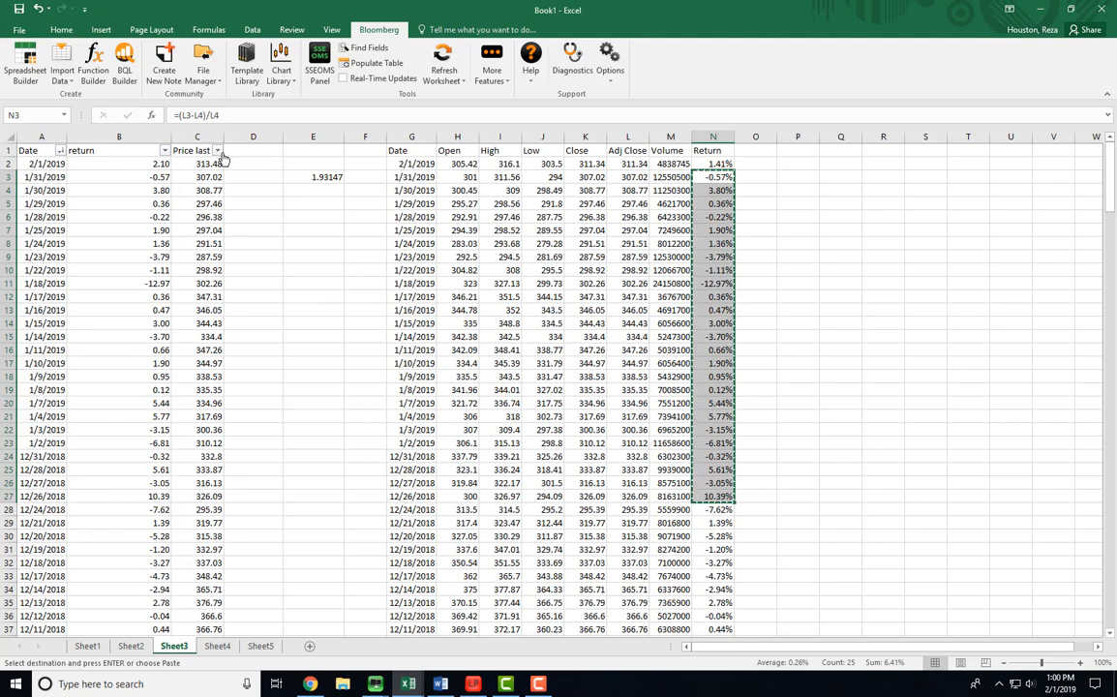
left_click(237, 164)
left_click(61, 29)
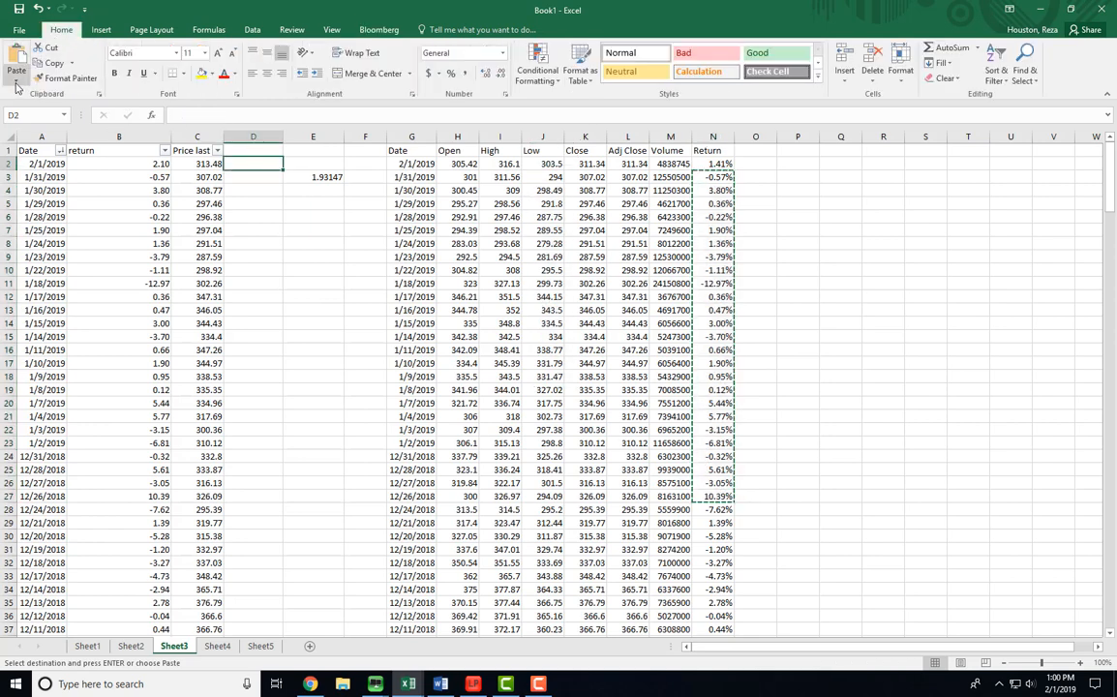
left_click(17, 82)
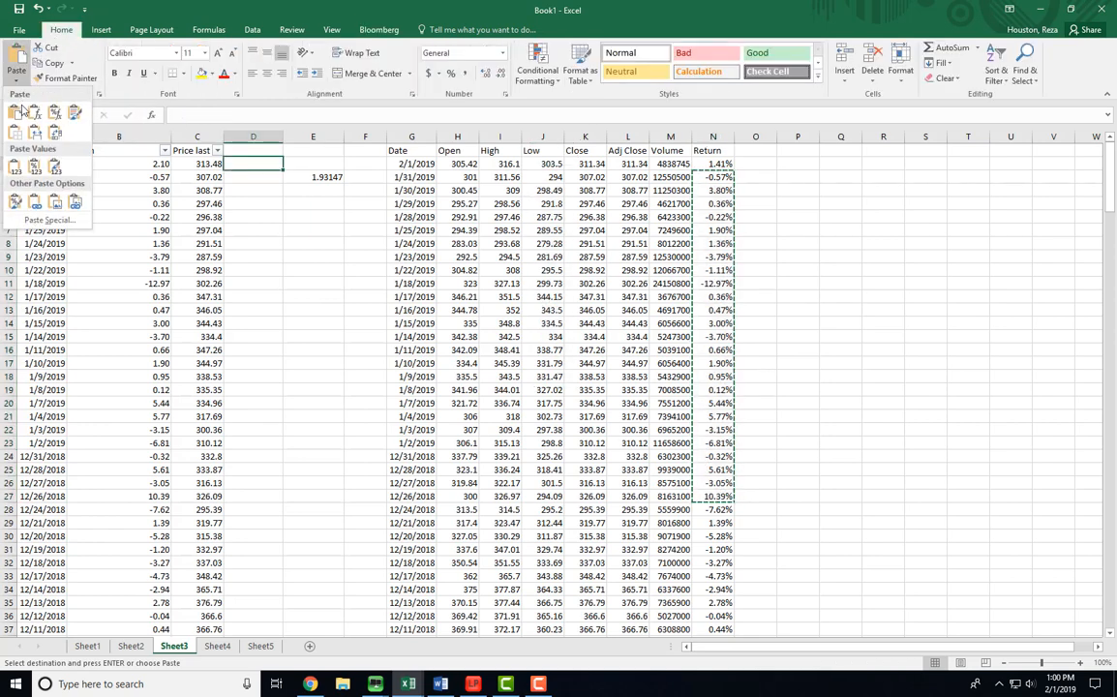
left_click(53, 167)
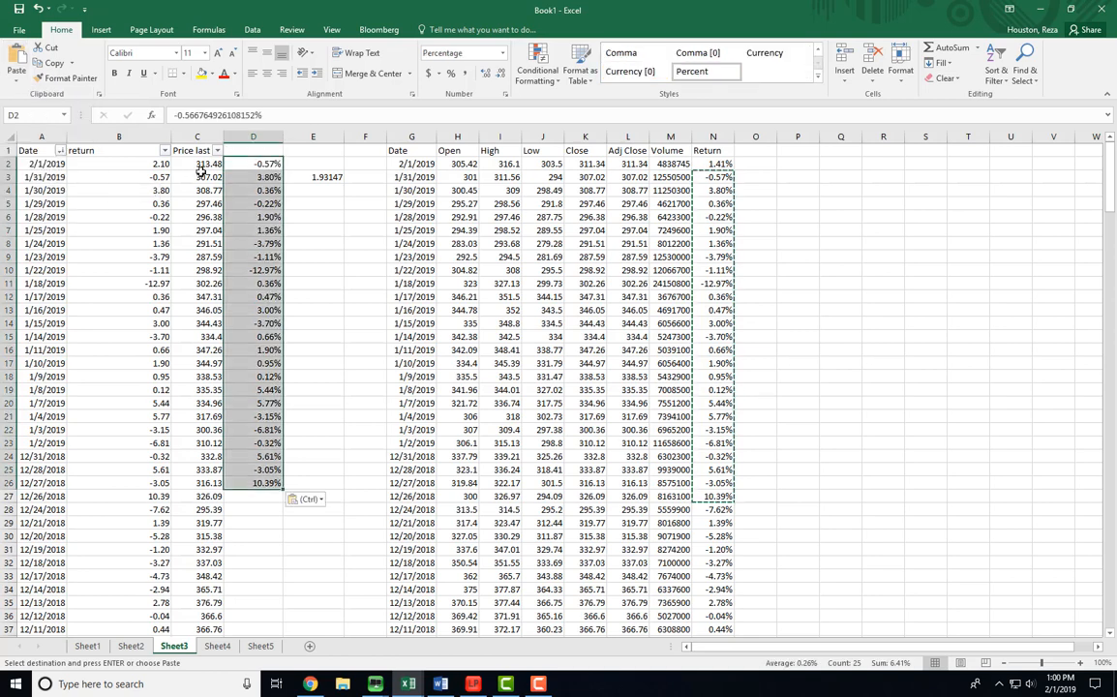
- Move the pasted returns in column D down one row to D3:D27, aligning them with the matching dates
left_click_drag(226, 158, 226, 173)
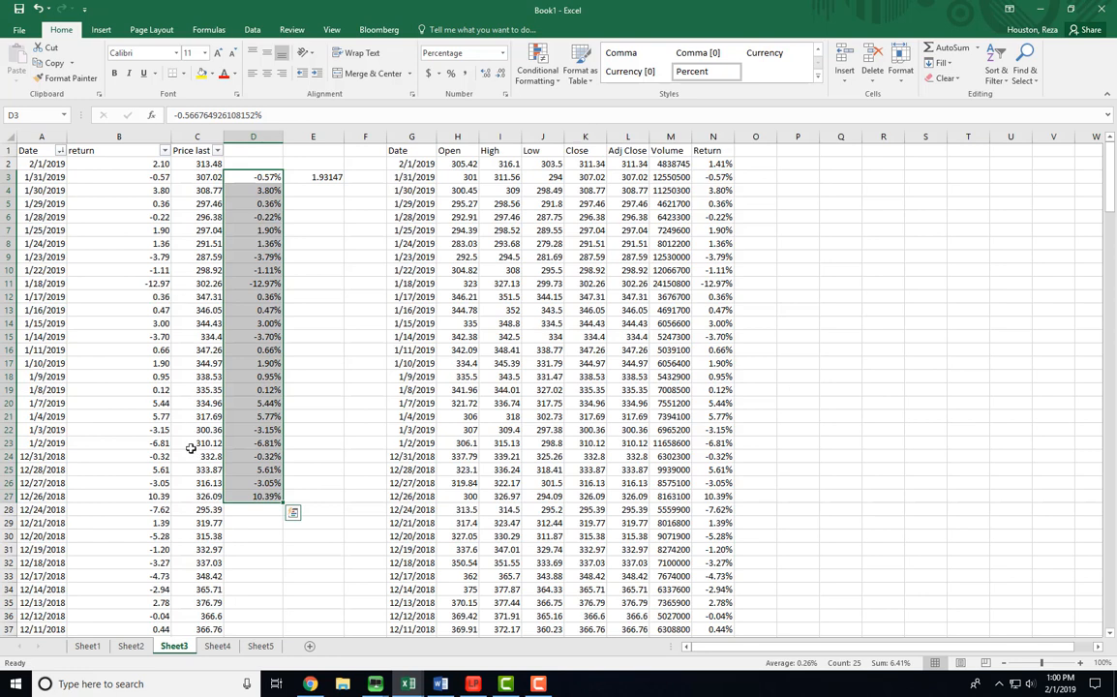
left_click(273, 496)
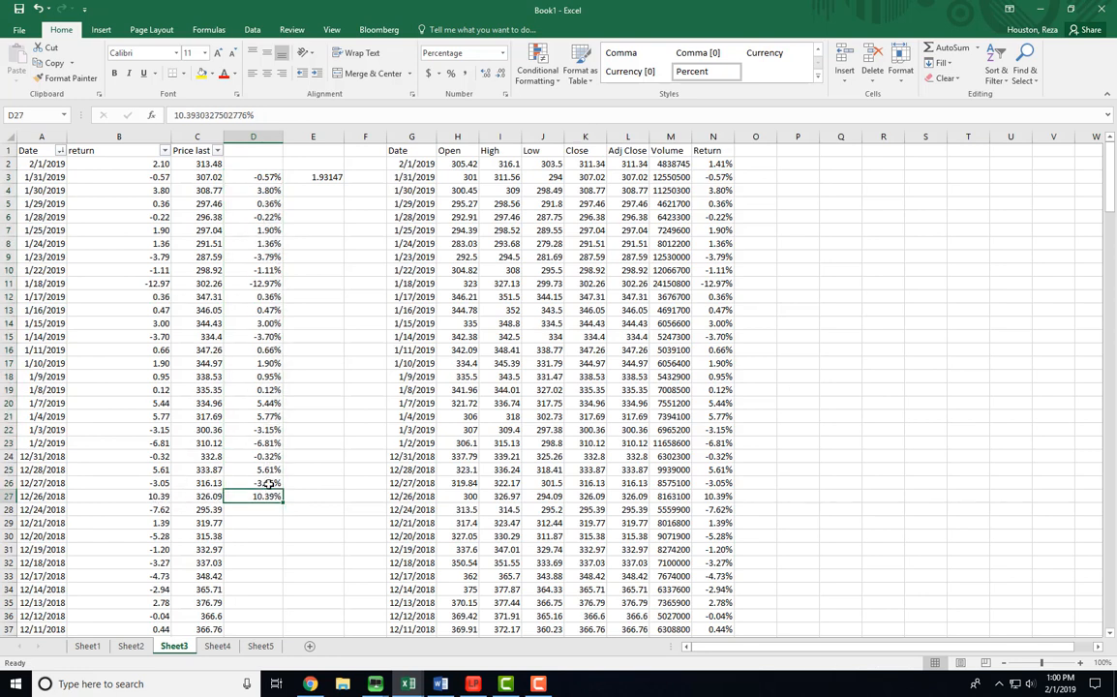
left_click(268, 246)
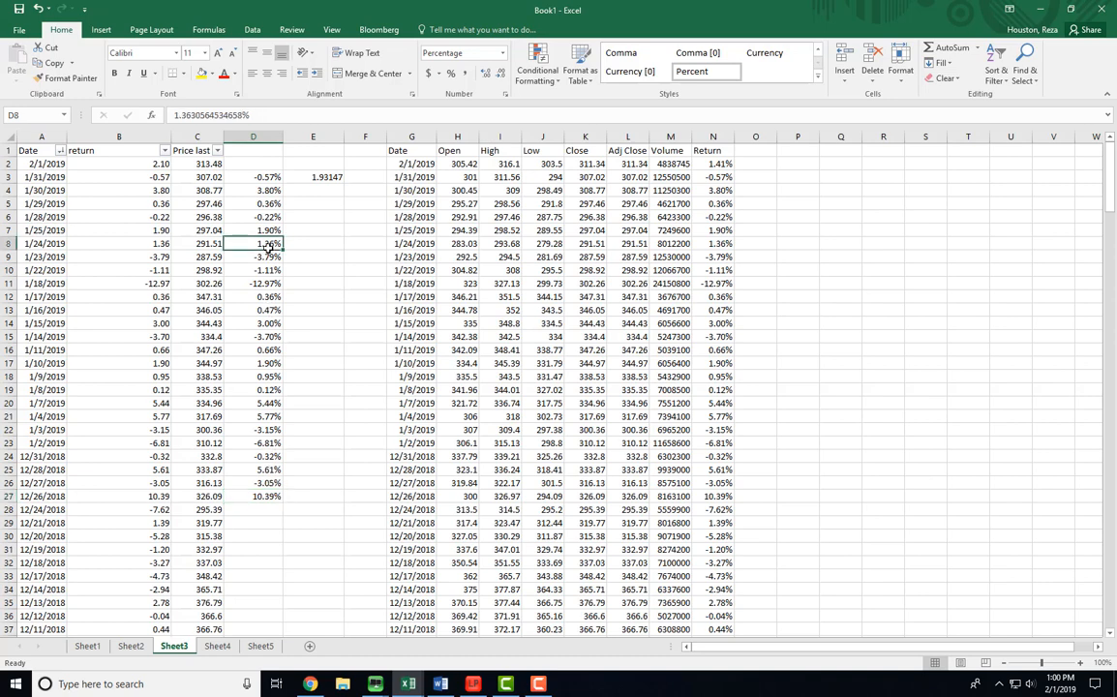